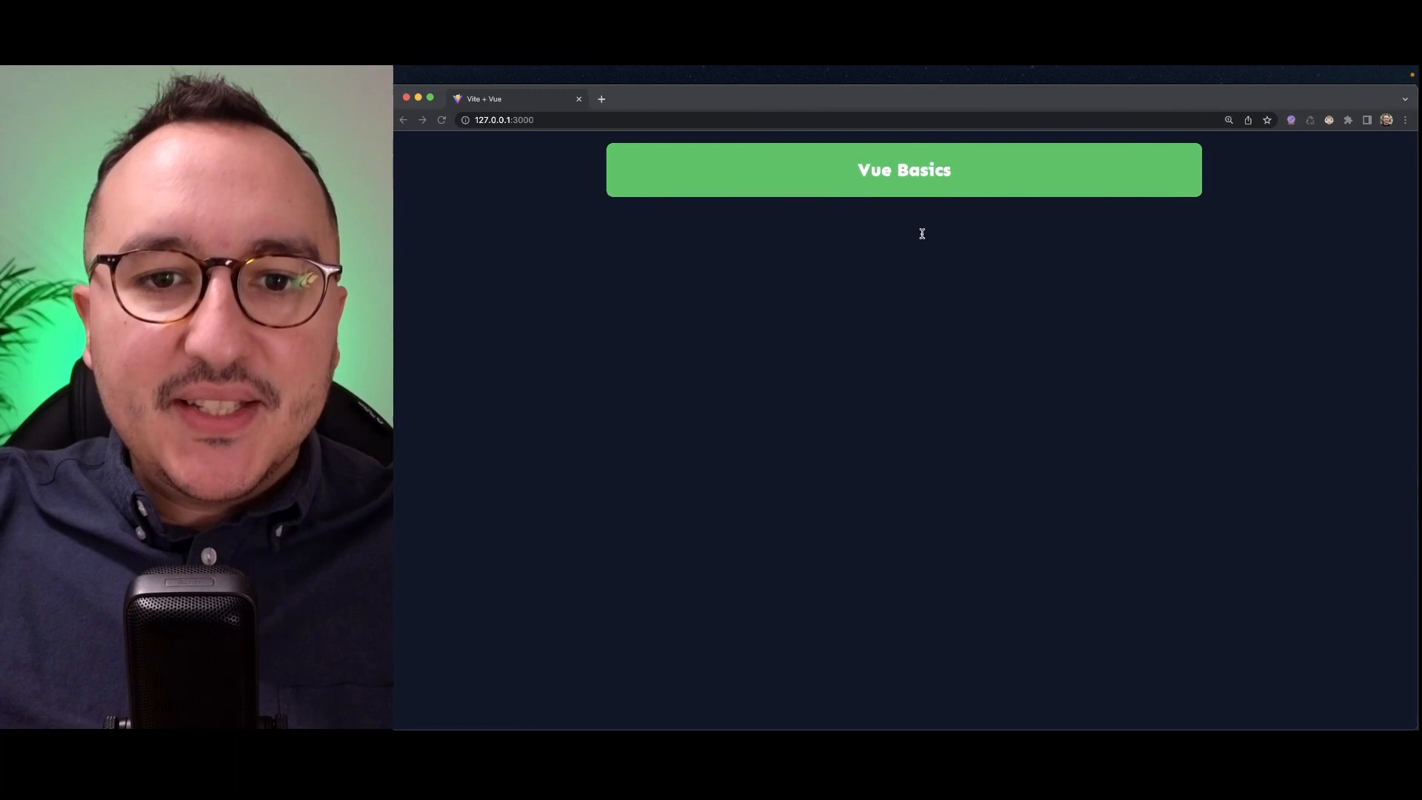
Return focus to the App.vue editor after previewing the Vue Basics page in Chrome.
click(952, 302)
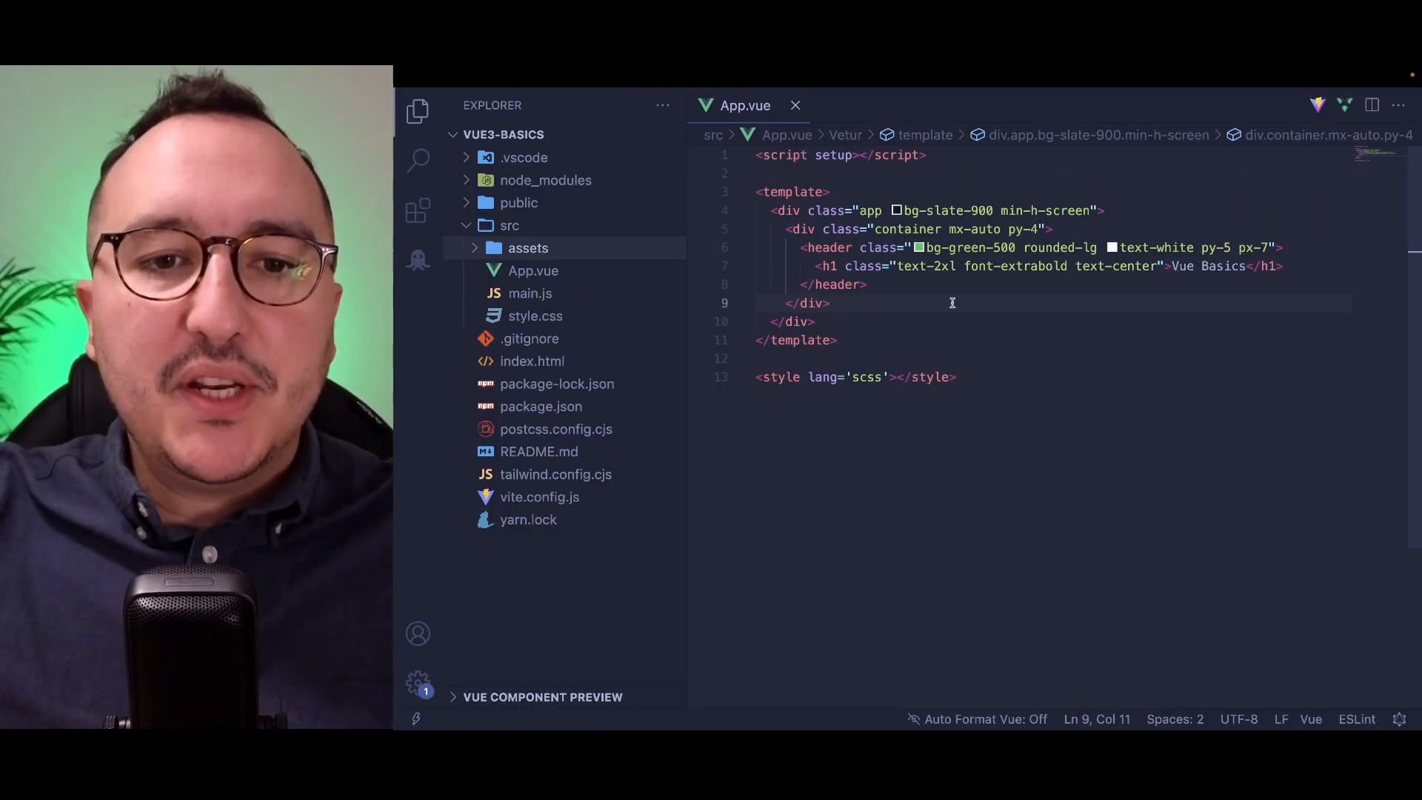
Replace script setup with export default { data() { return { name: "Guillaume" } } } and save.
double_click(833, 156)
key(BackSpace)
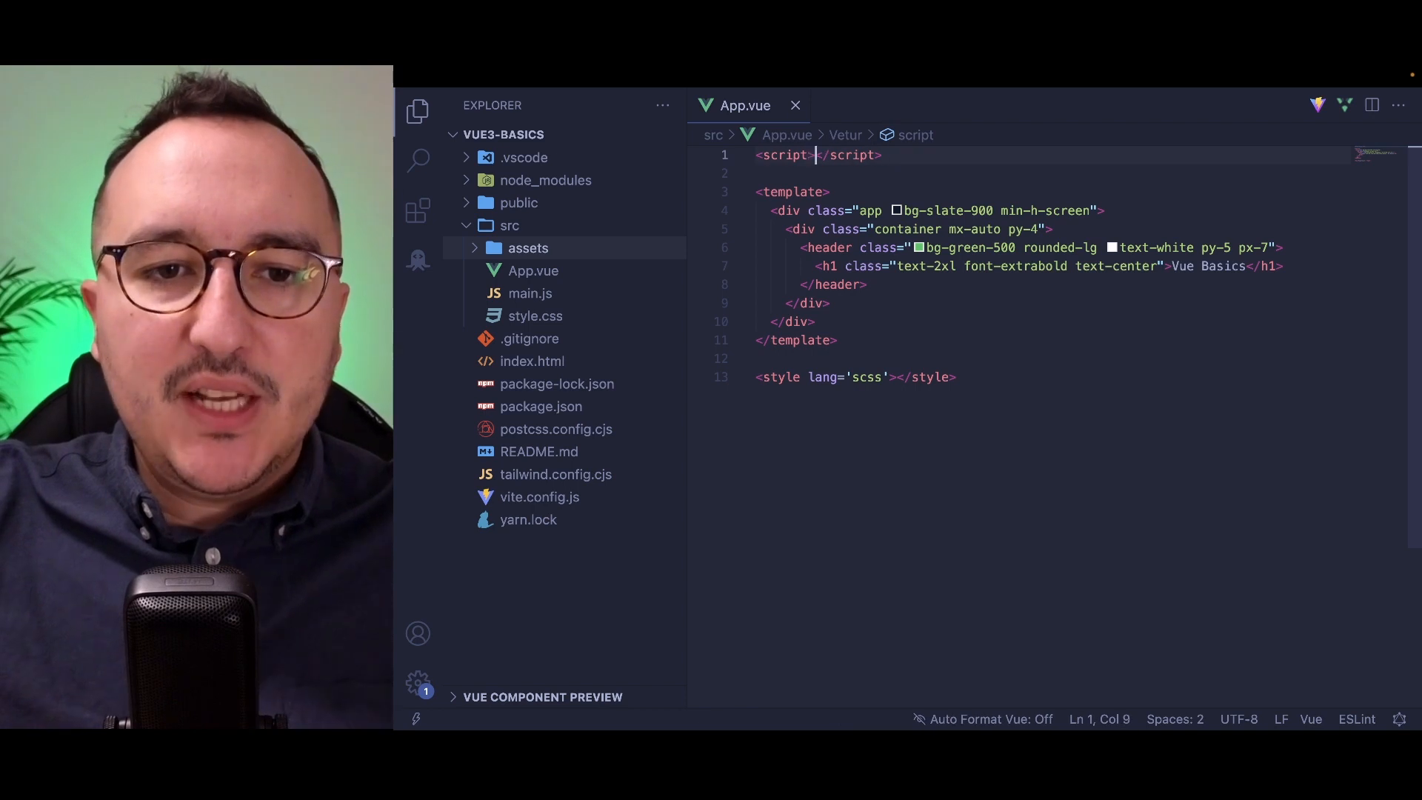
key(Return)
text(exp)
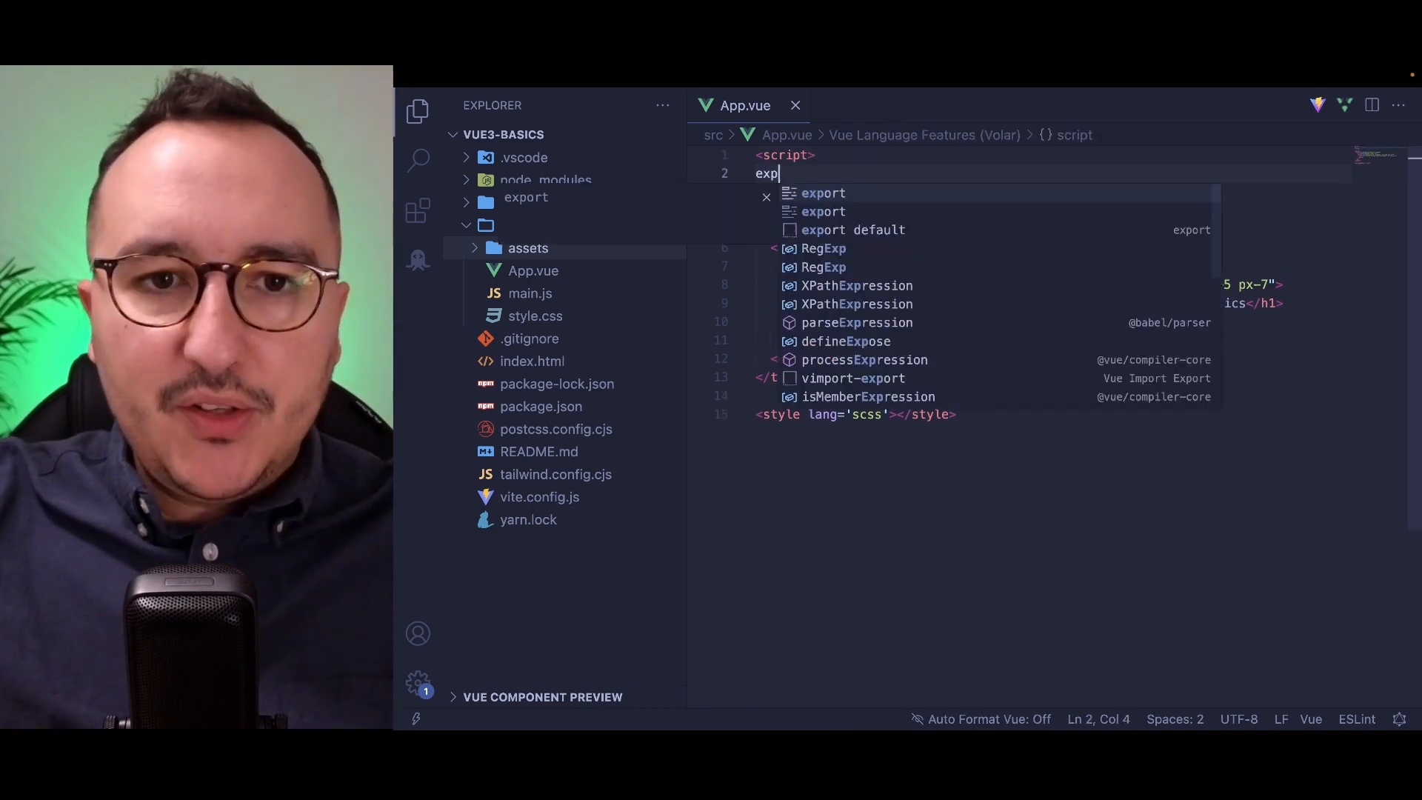
text(ort default {)
key(Return)
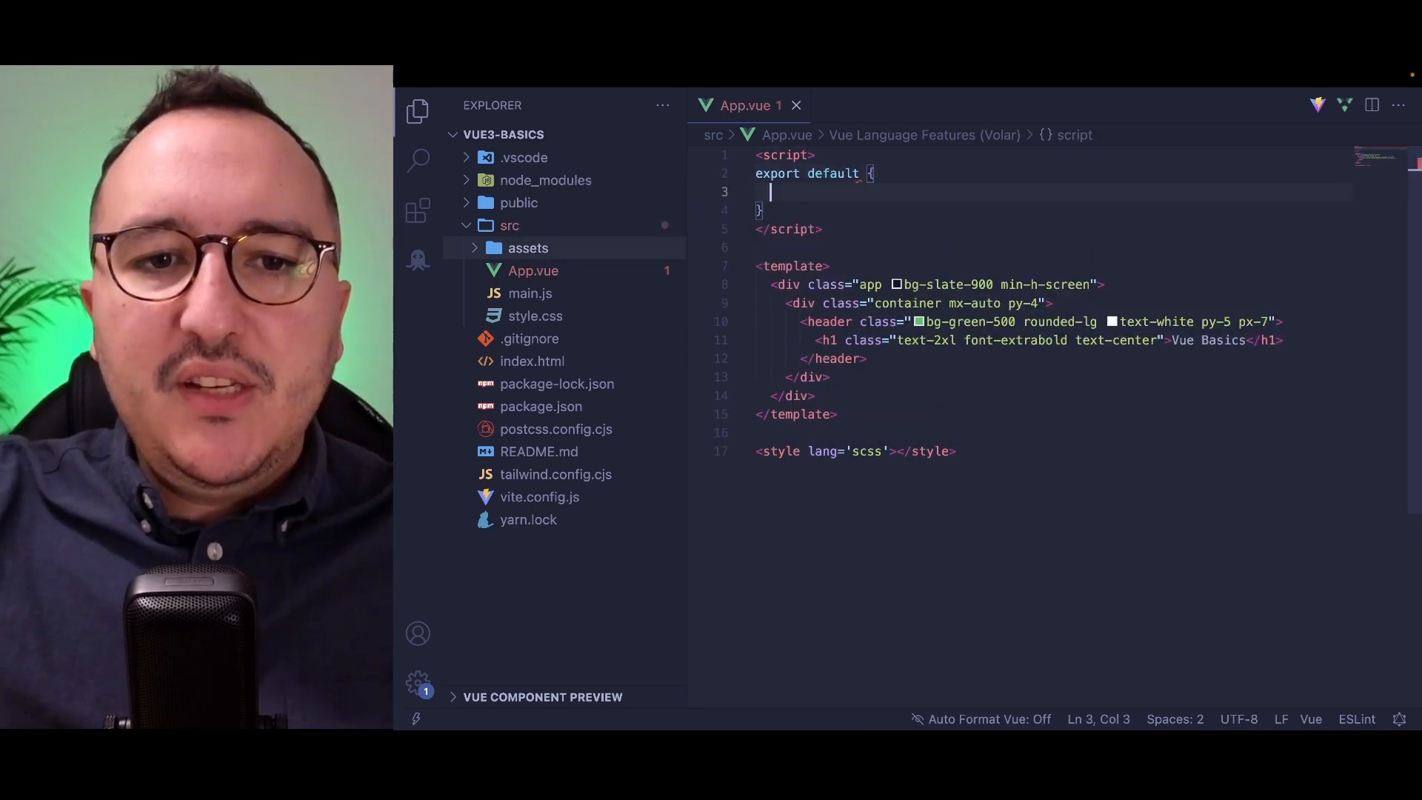
text(da)
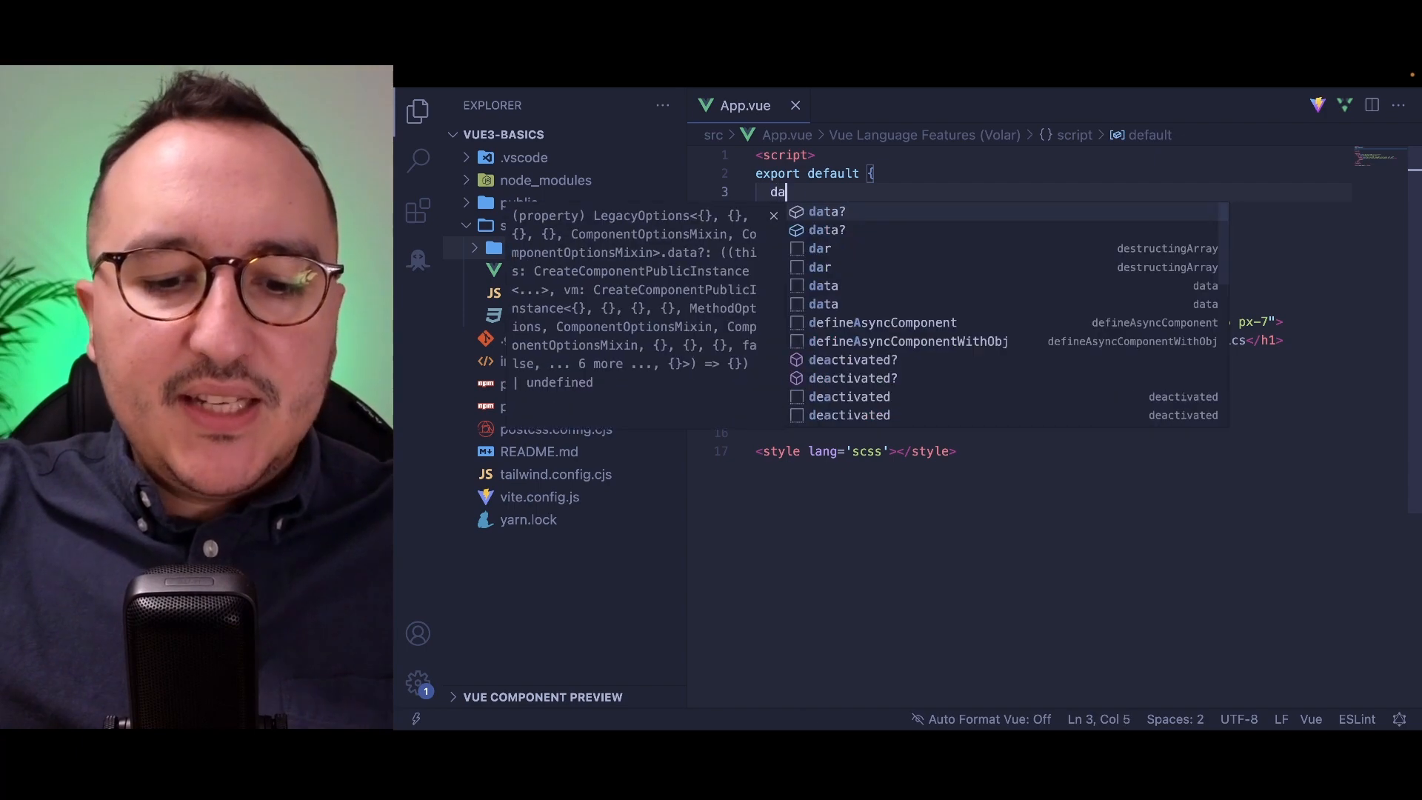
text(ta() {)
key(Return)
text(return {)
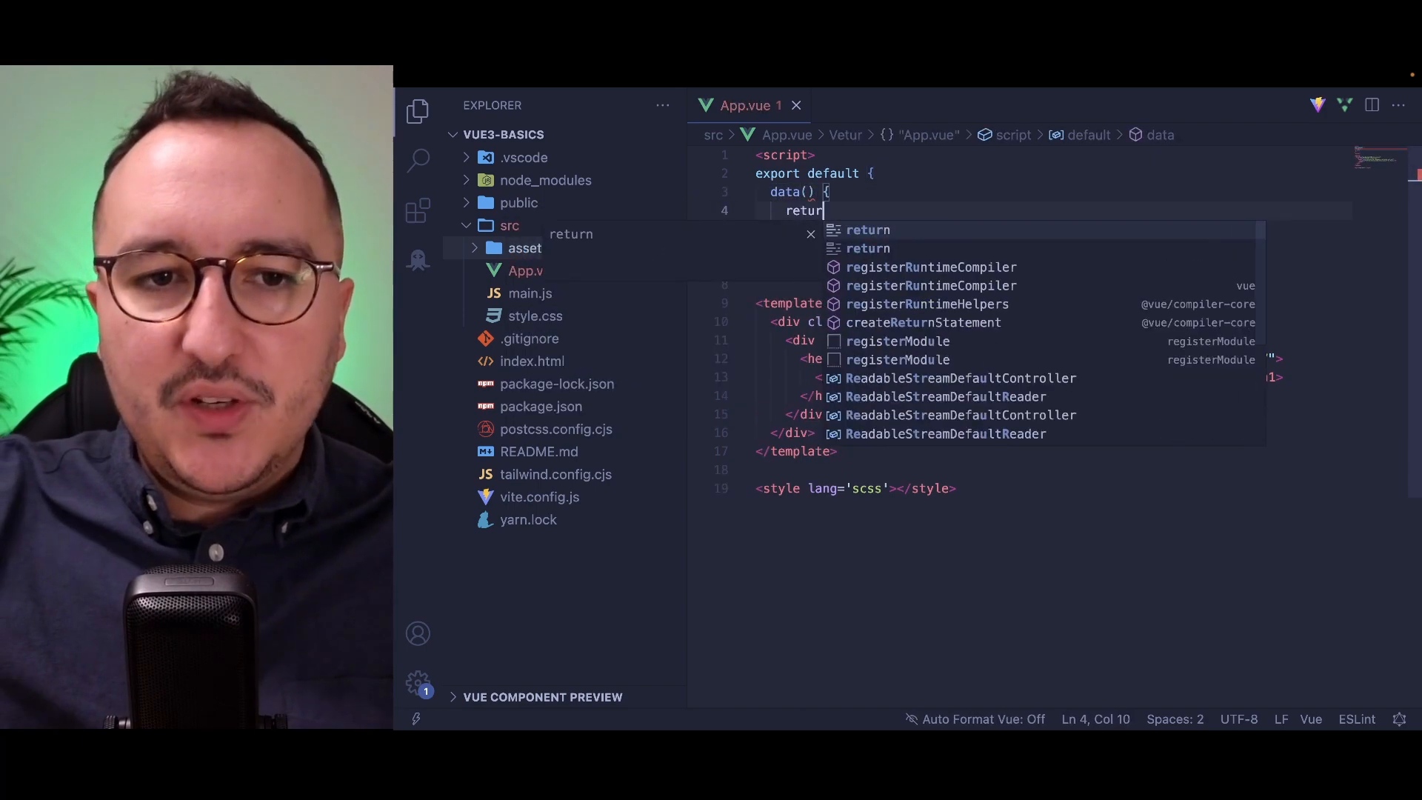
key(Return)
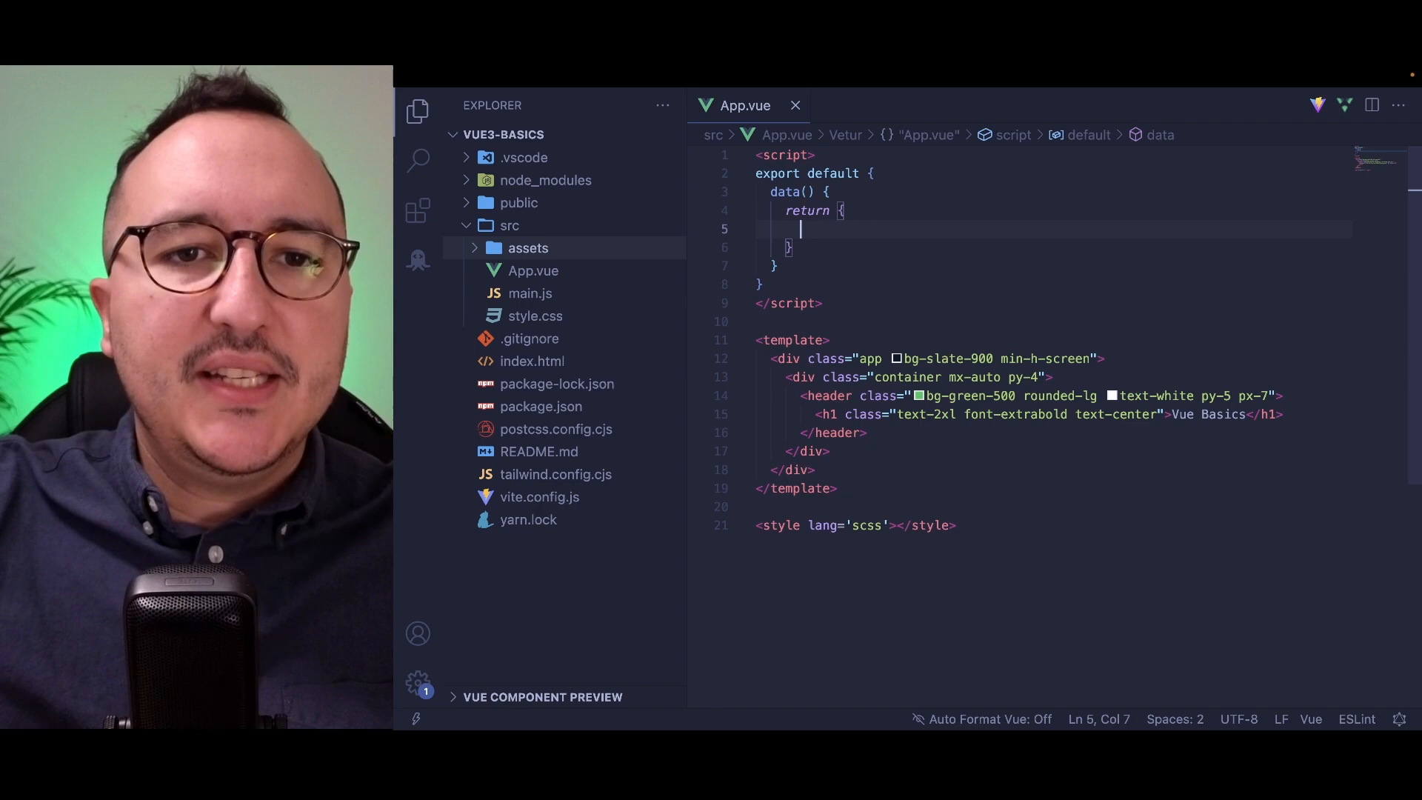
text(name: )
text(")
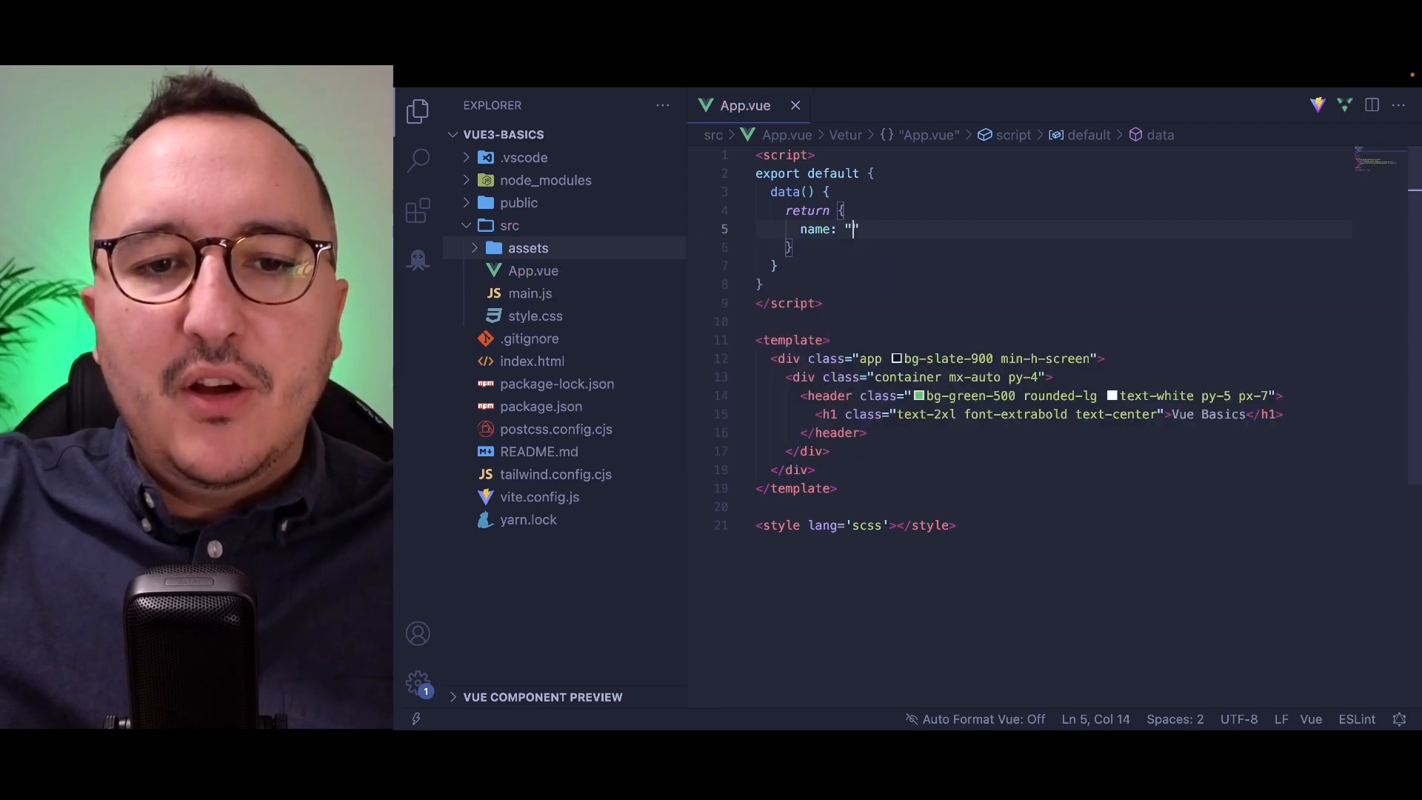
text(Guillaume)
key(ctrl+s)
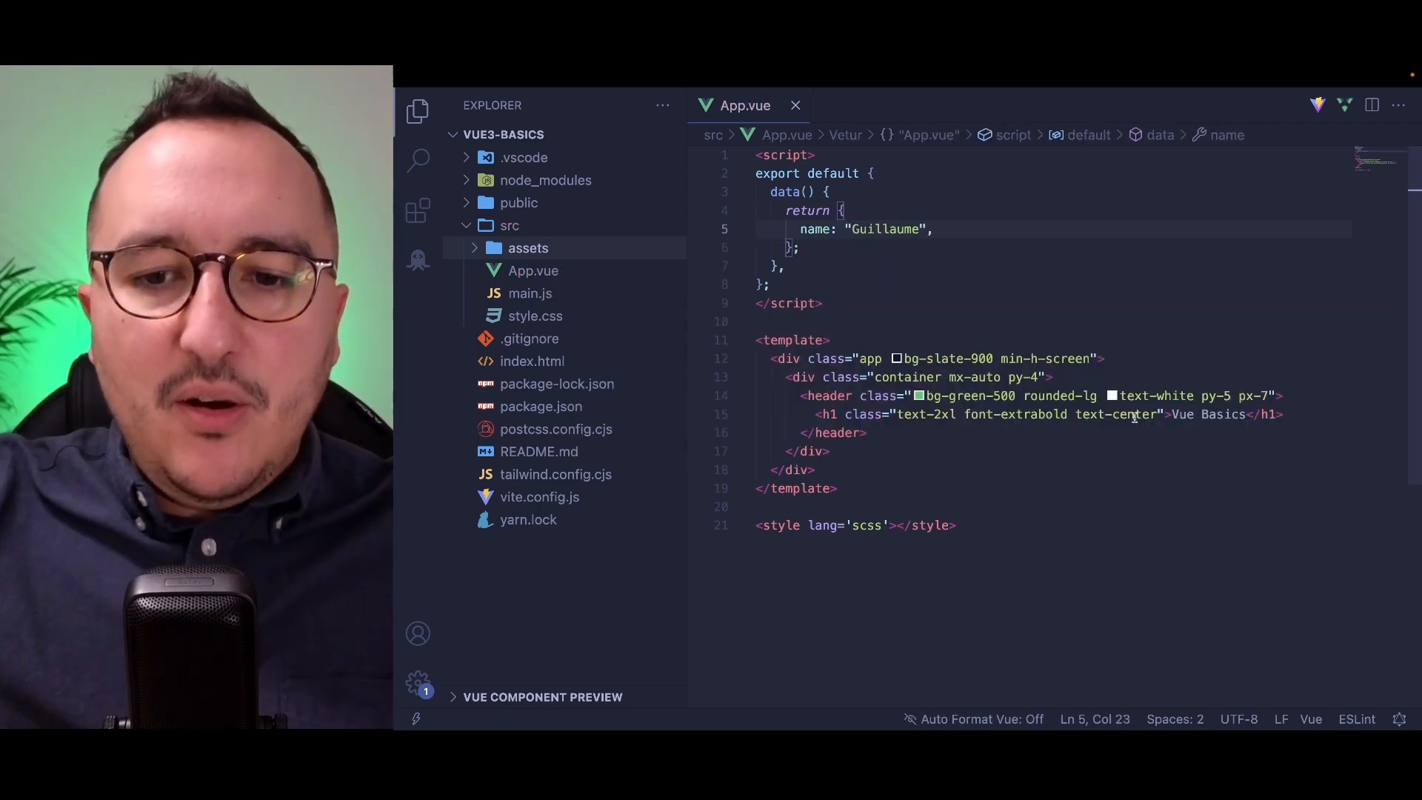
Add <p>{{ name }}</p> after the header and preview the page in Chrome.
click(1287, 418)
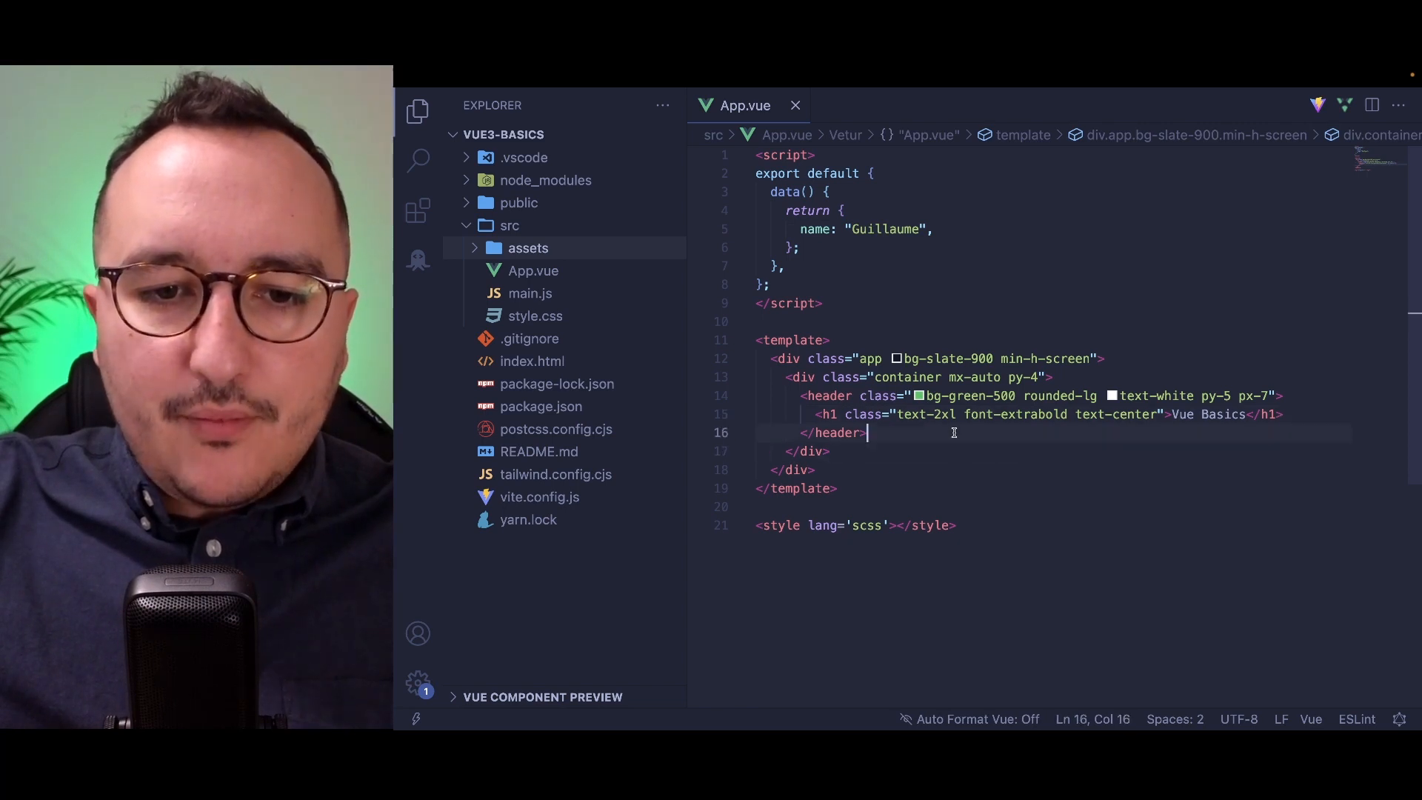
text(<p>{{)
text(me)
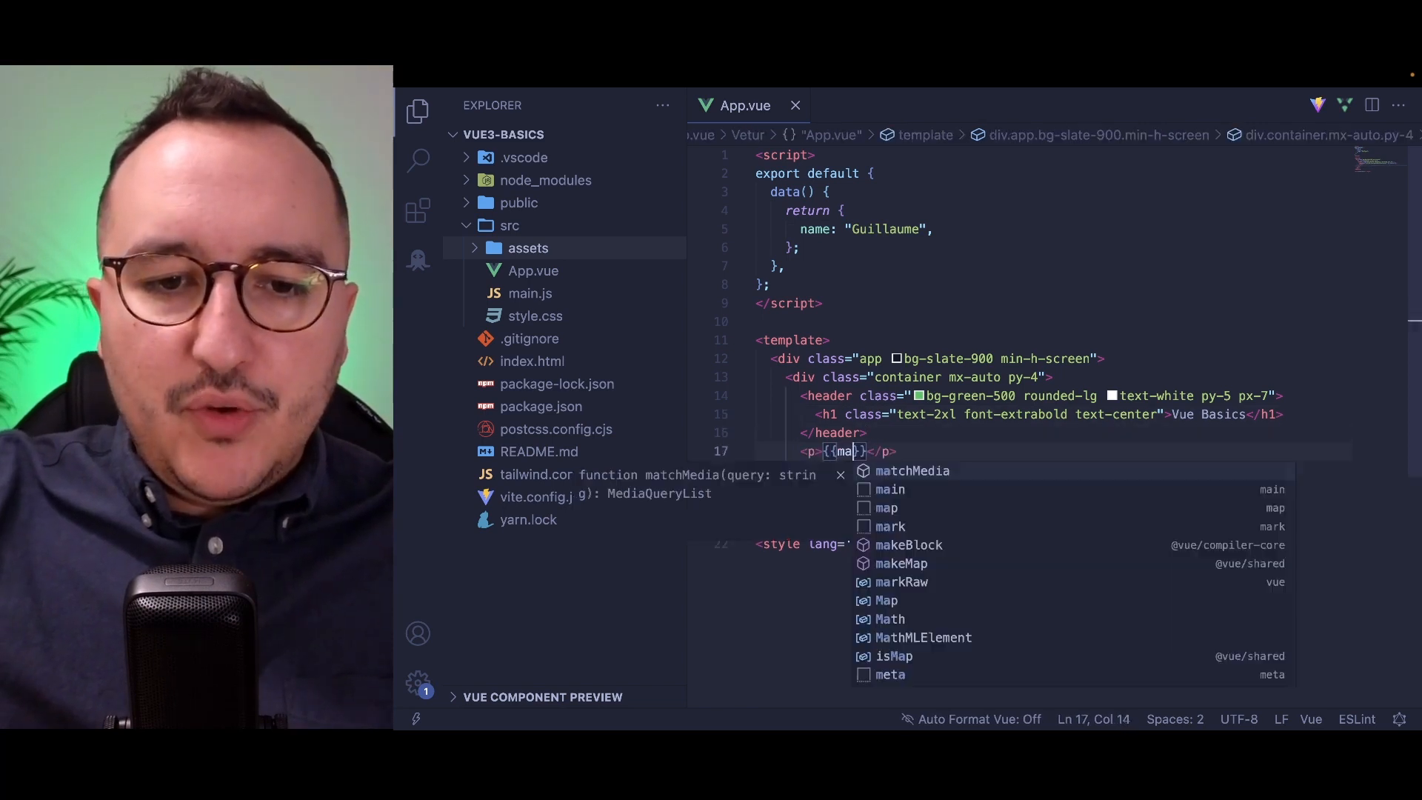
key(BackSpace)
key(BackSpace)
text(name)
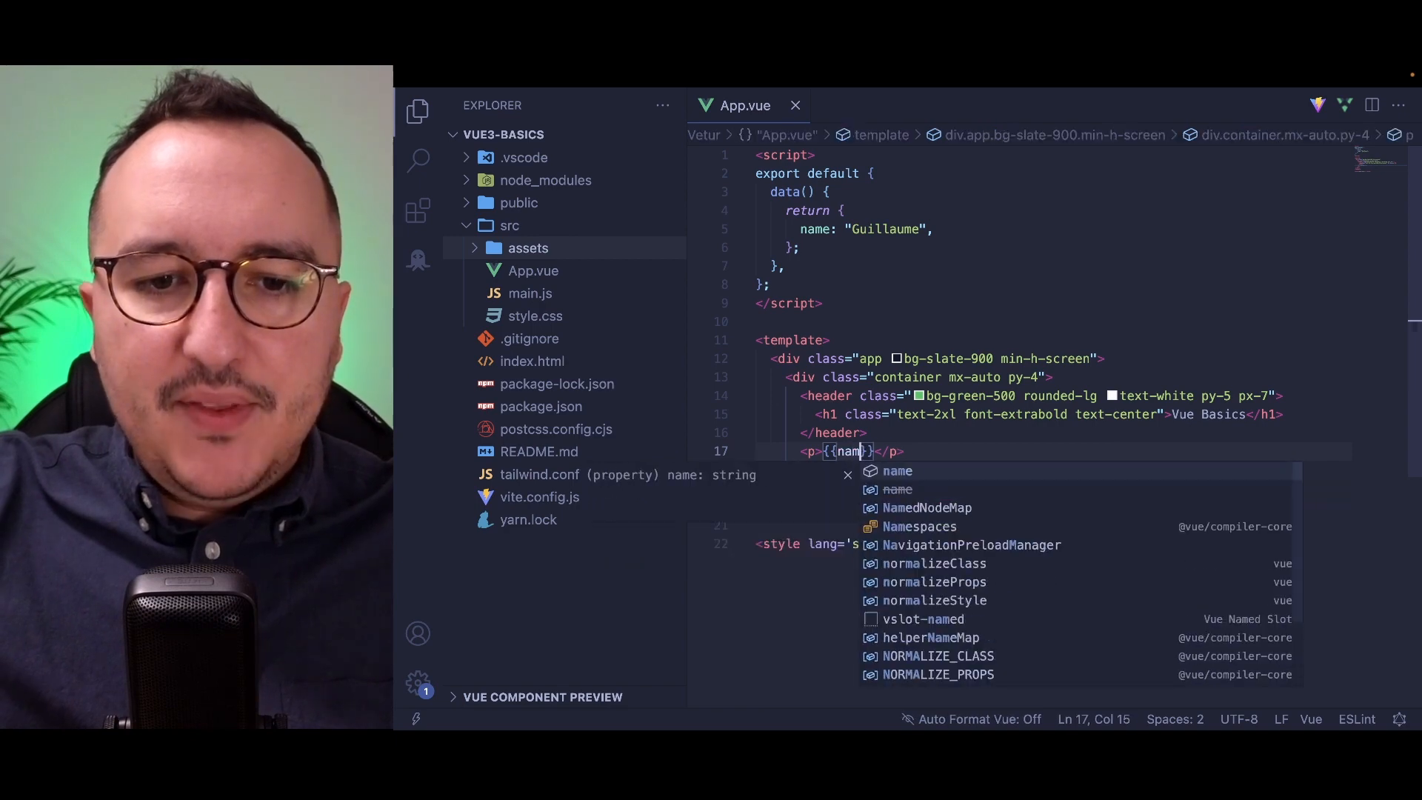
click(938, 465)
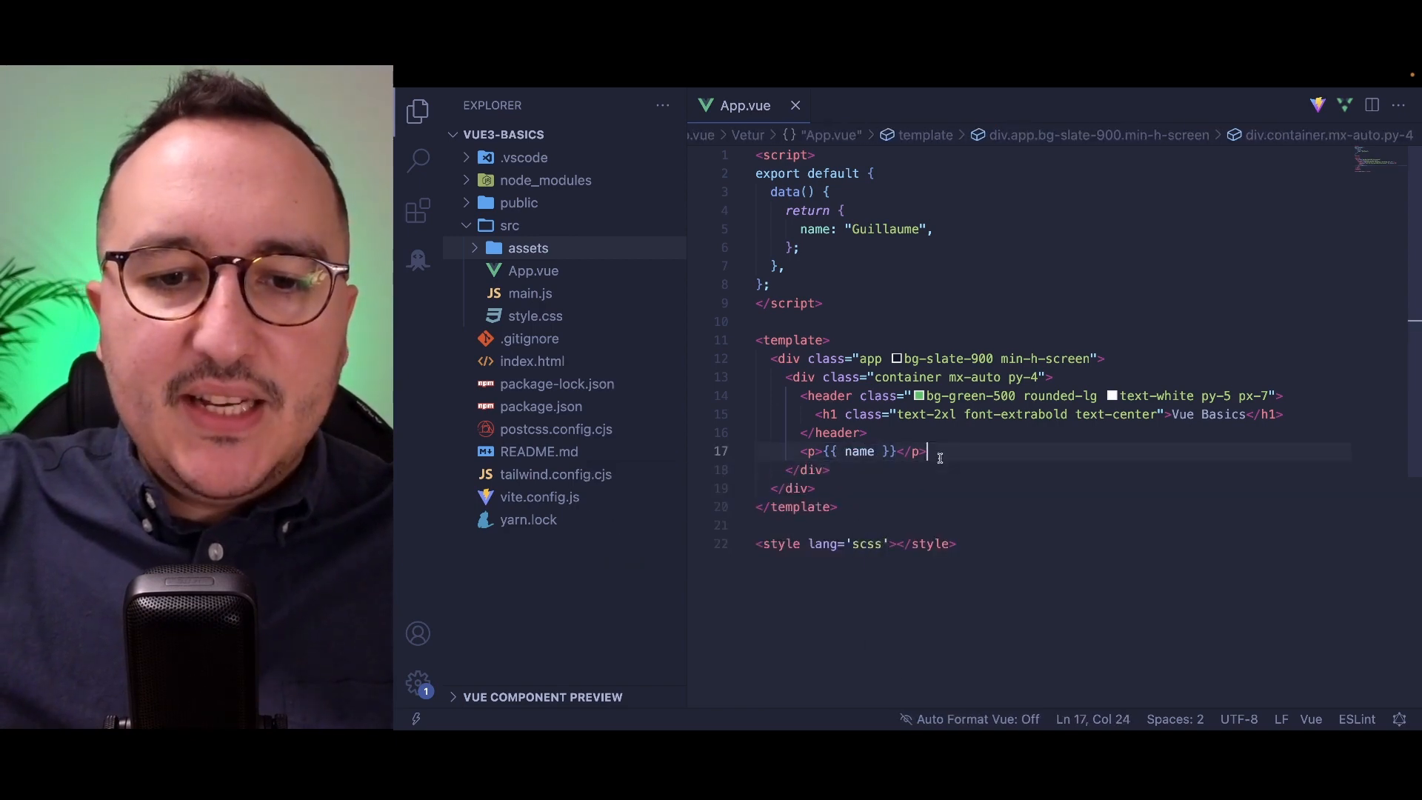
drag(939, 455, 793, 451)
key(ctrl+Right)
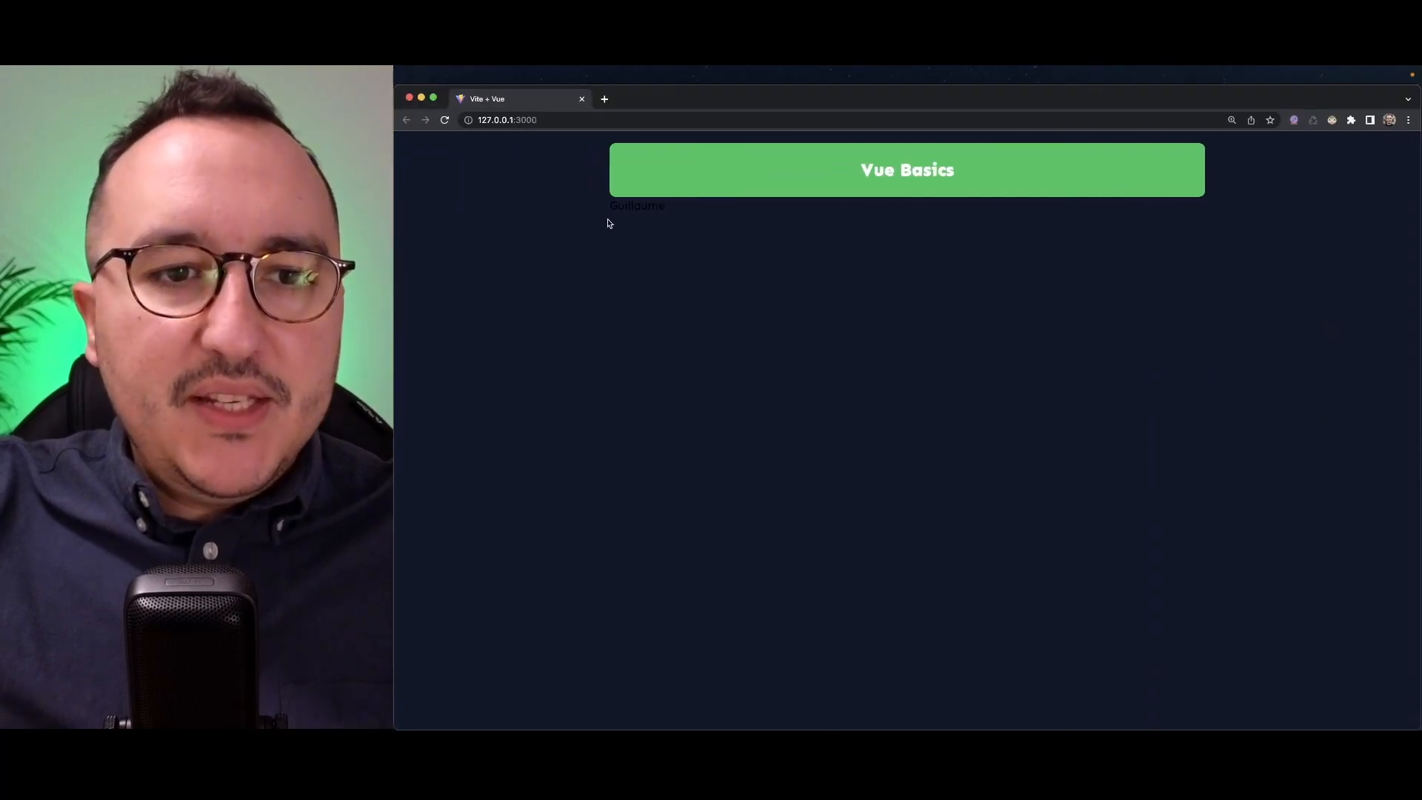
Add the text-white class to the container div, save, and verify Guillaume shows white in Chrome.
key(ctrl+Left)
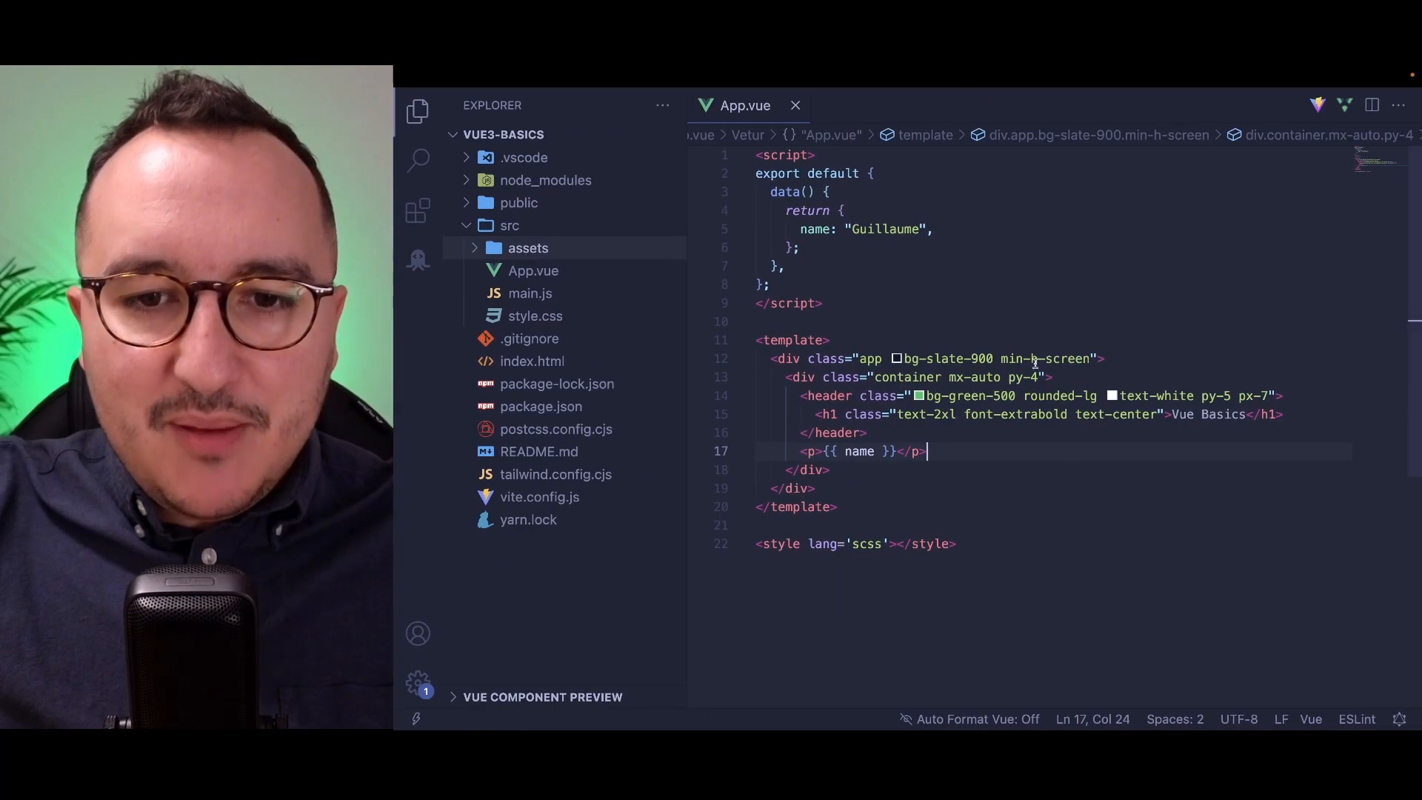
text(text-white)
key(ctrl+s)
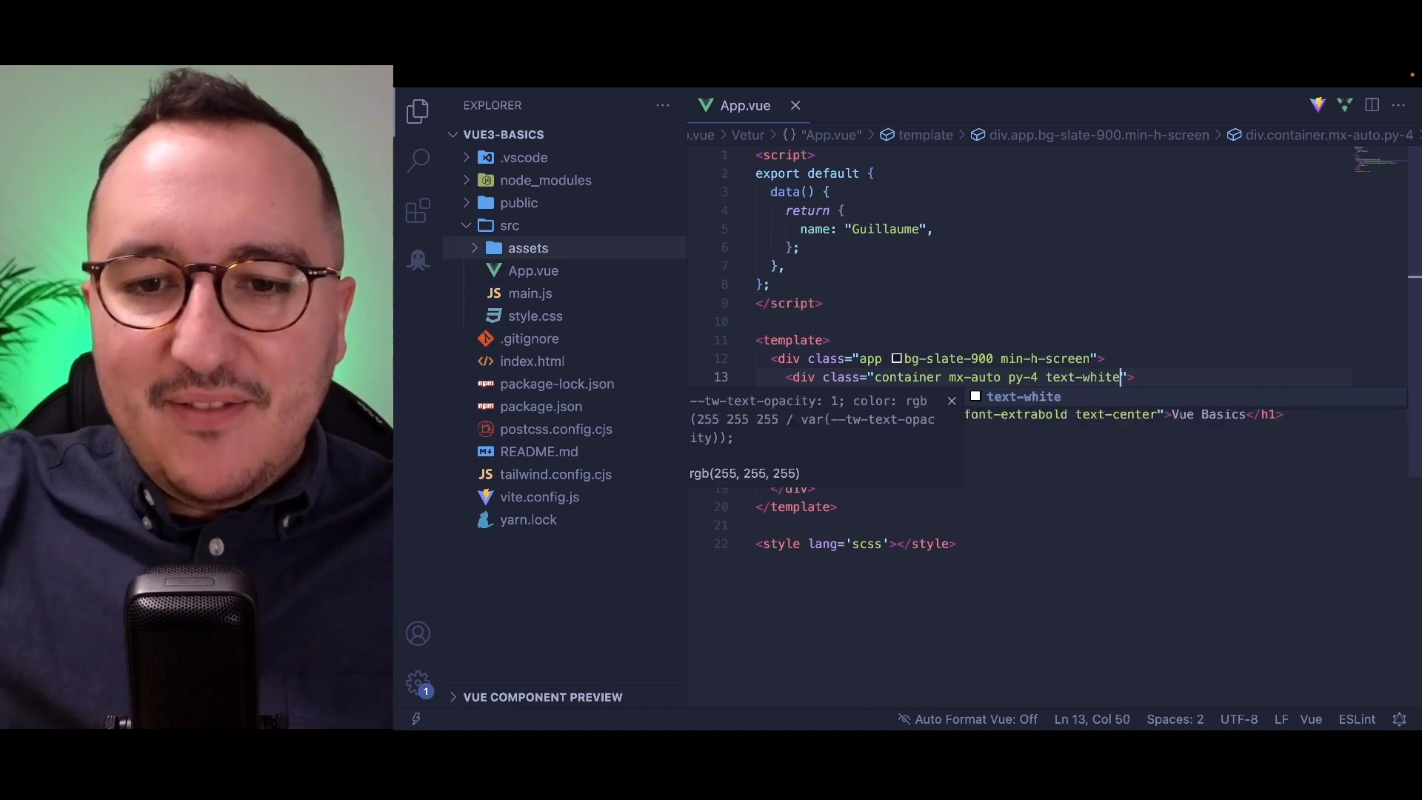
key(ctrl+Right)
double_click(642, 205)
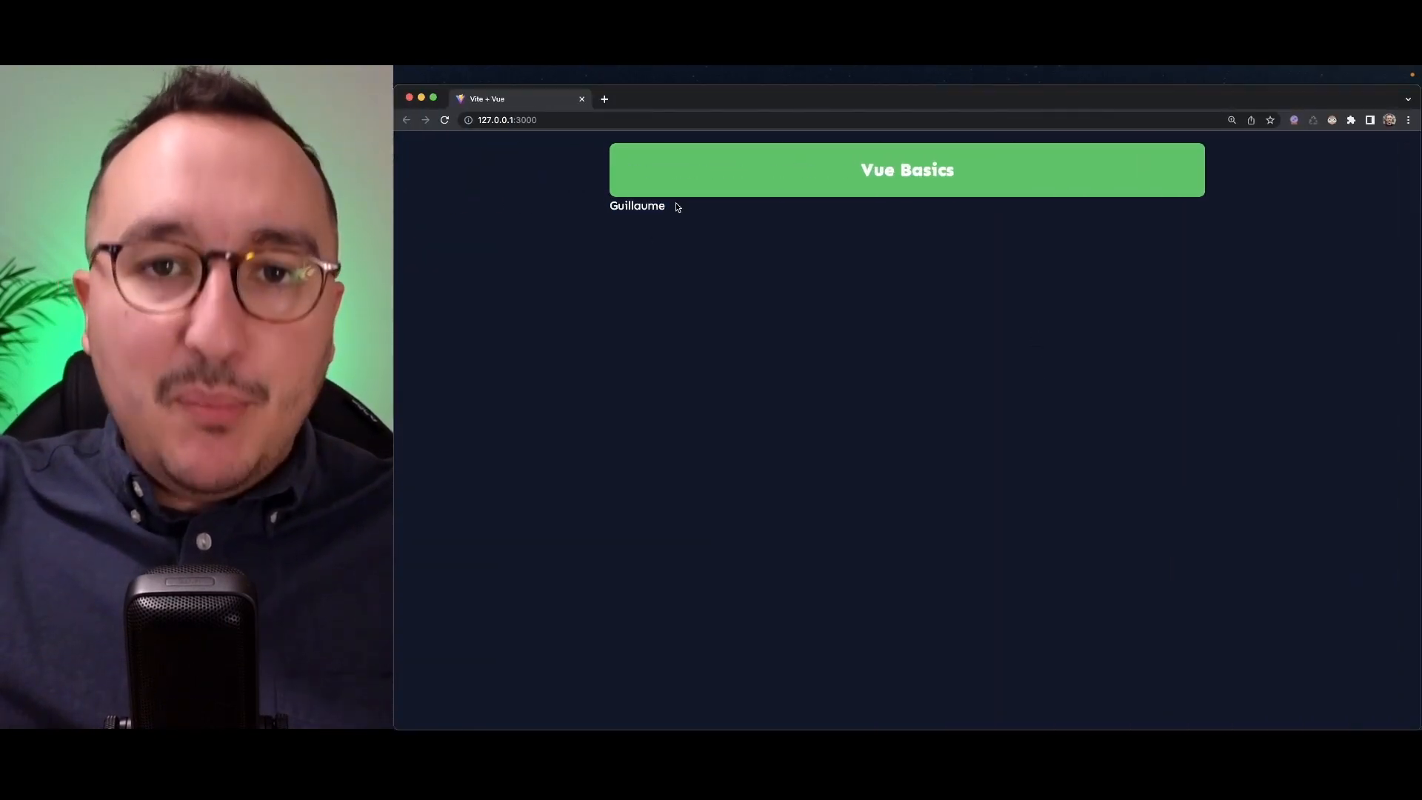
key(ctrl+Left)
drag(832, 452, 900, 451)
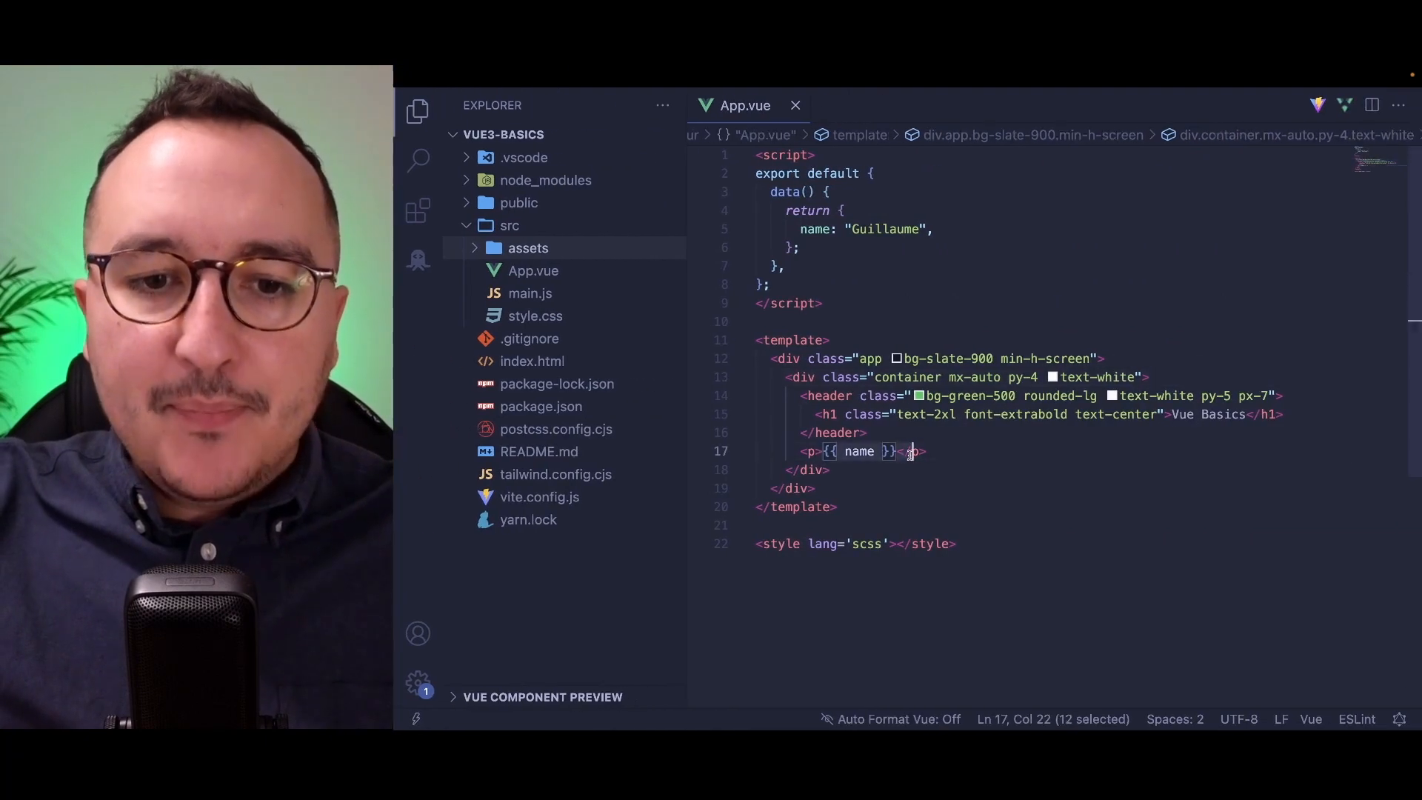
Add a // OPTION API comment plus methods, mounted and watch options after data.
double_click(817, 228)
click(878, 173)
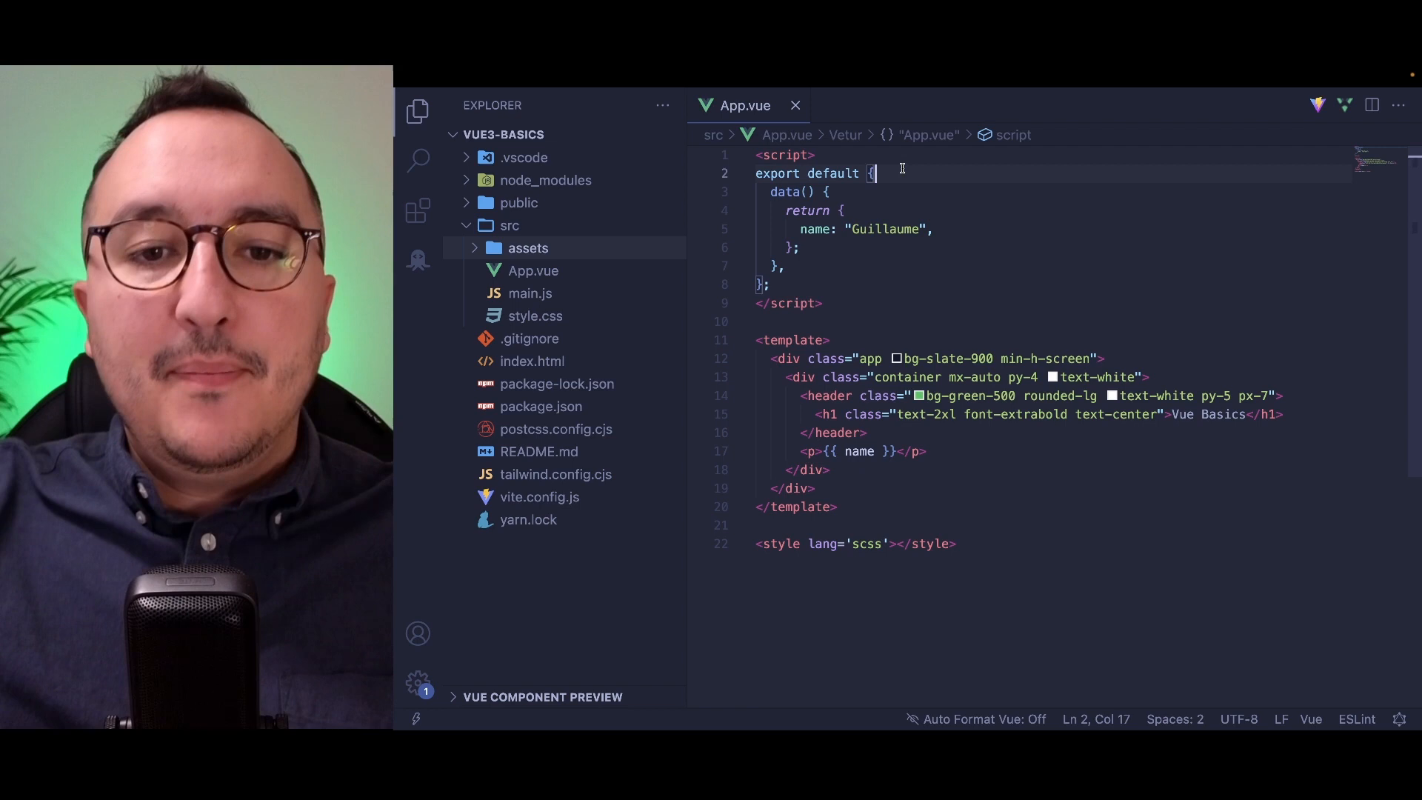
text( // OPTION AP)
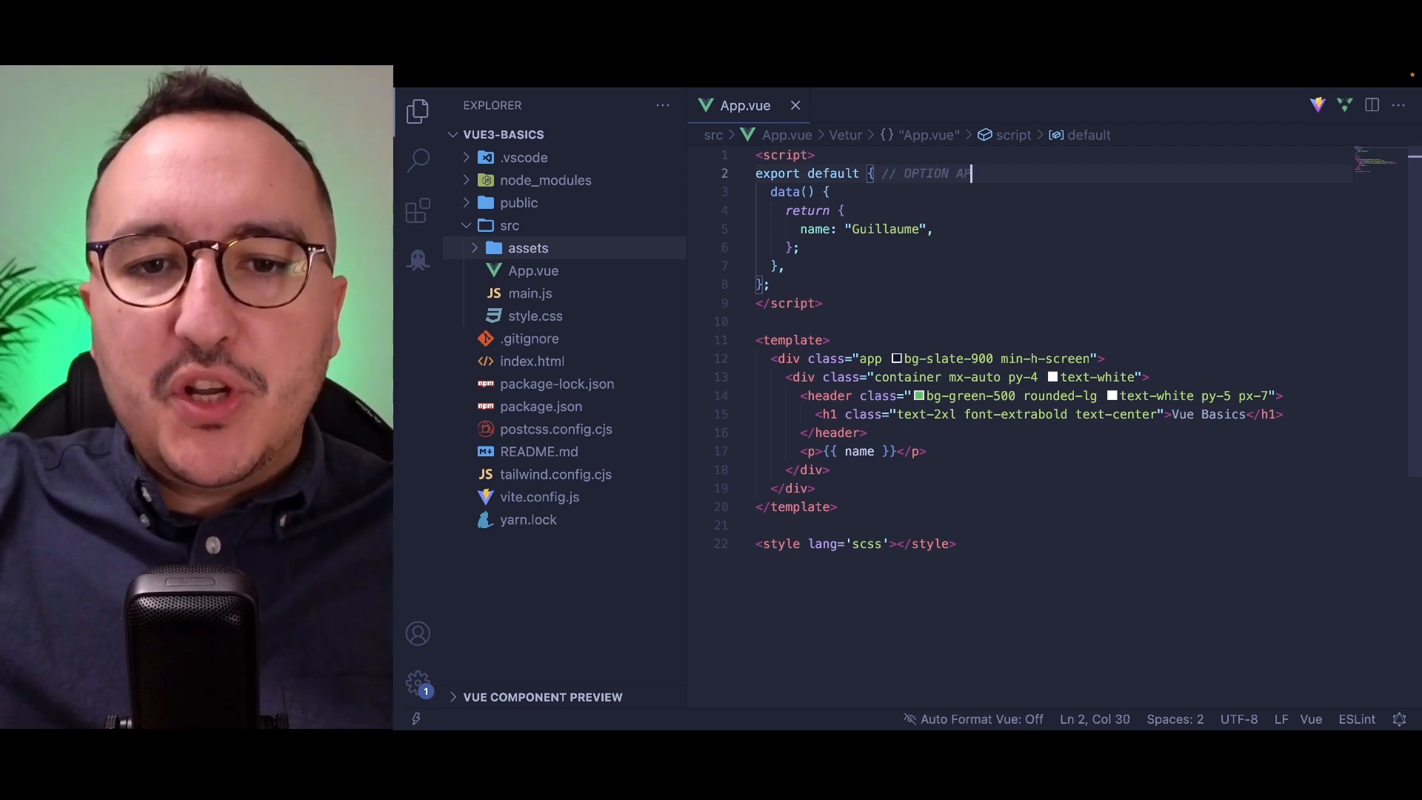
text(I)
double_click(868, 173)
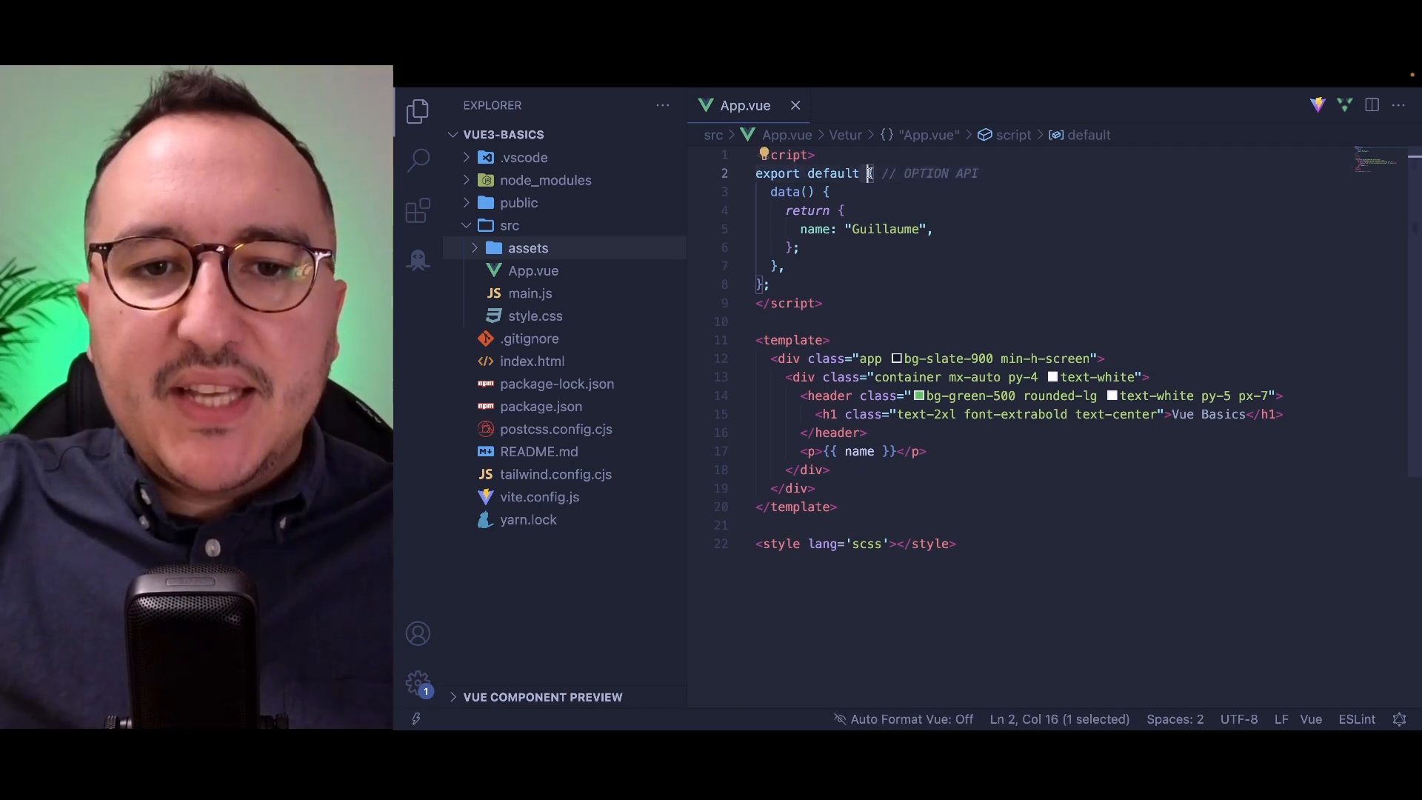
click(789, 266)
key(Return)
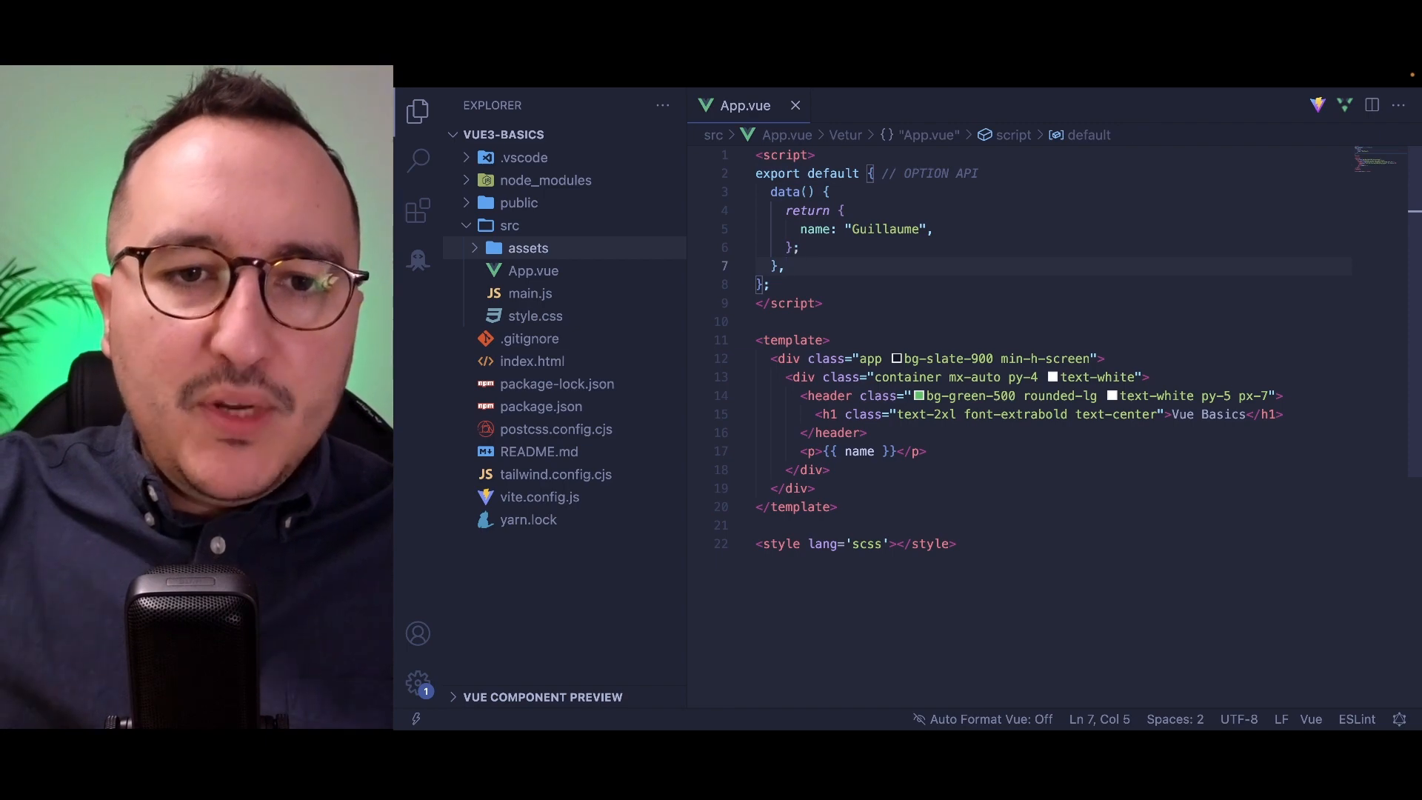
text(methods: {)
key(Return)
text(},)
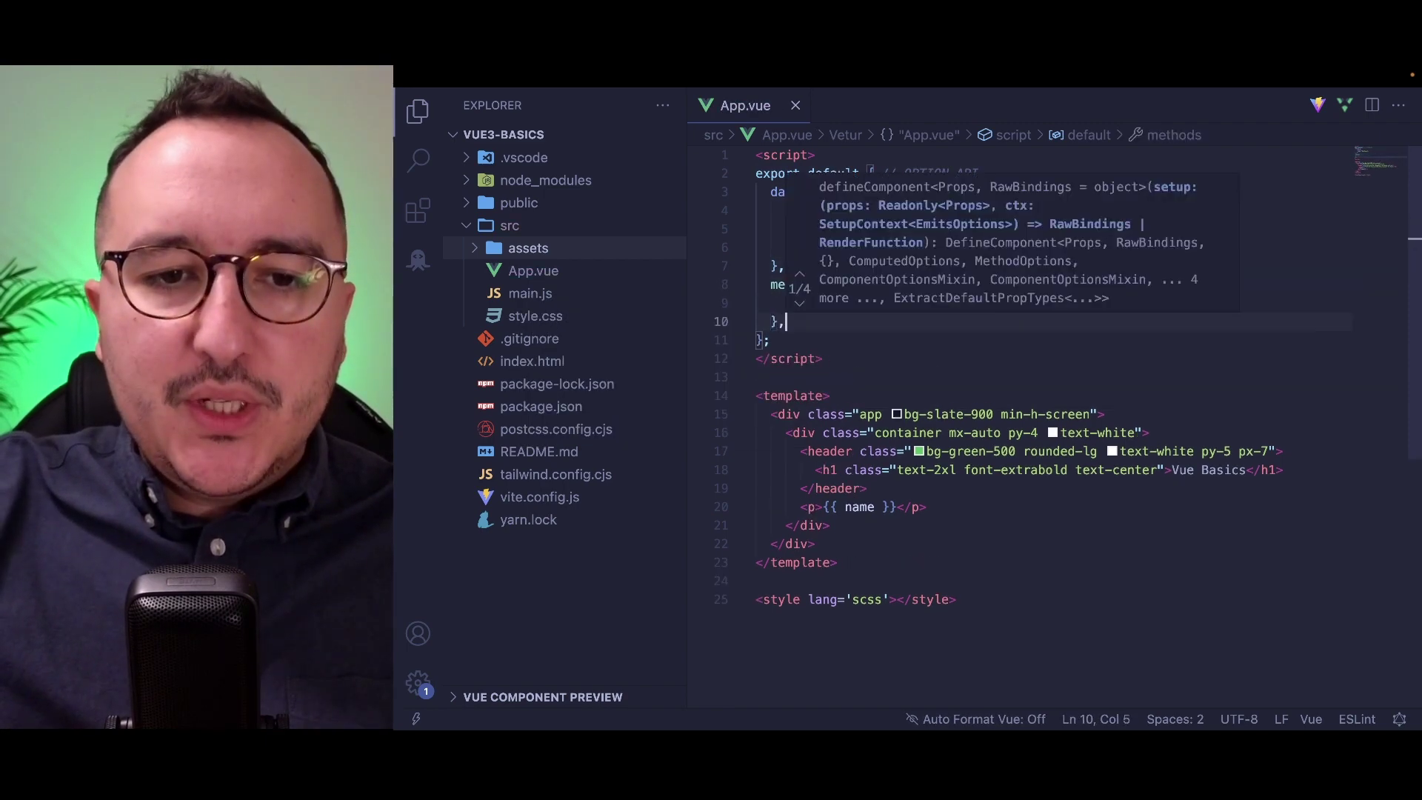
key(Return)
text(mounted )
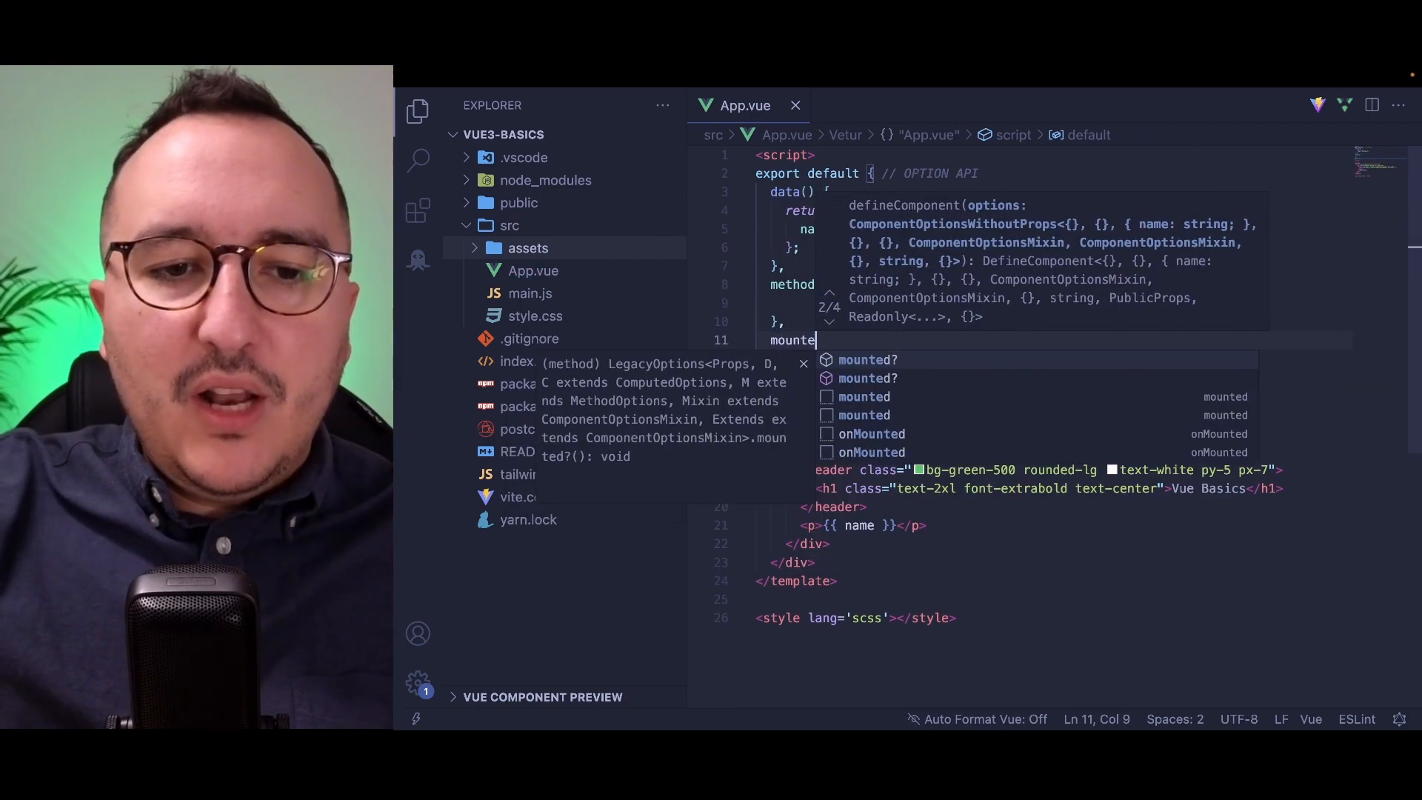
text(() {)
key(Return)
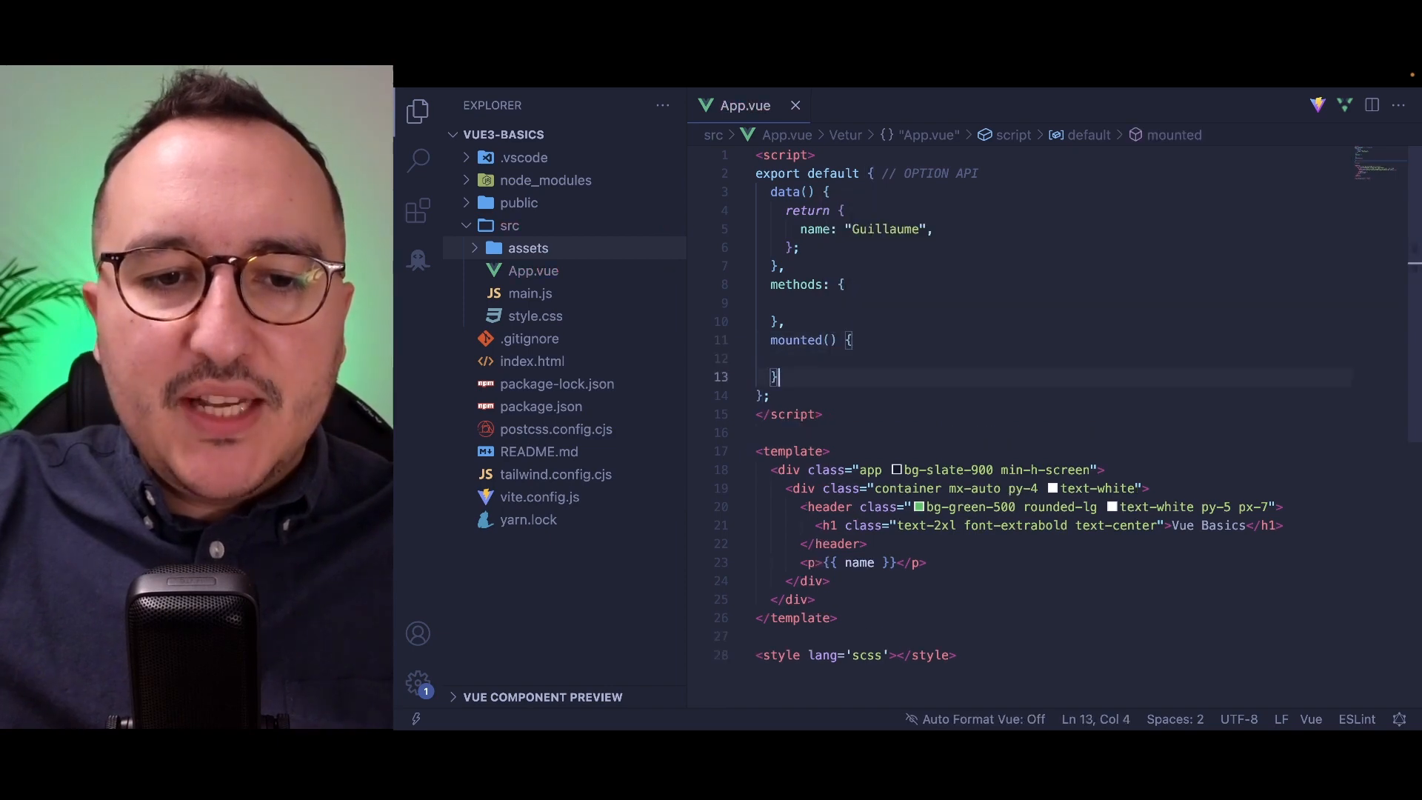
text(},)
key(Return)
text(watch)
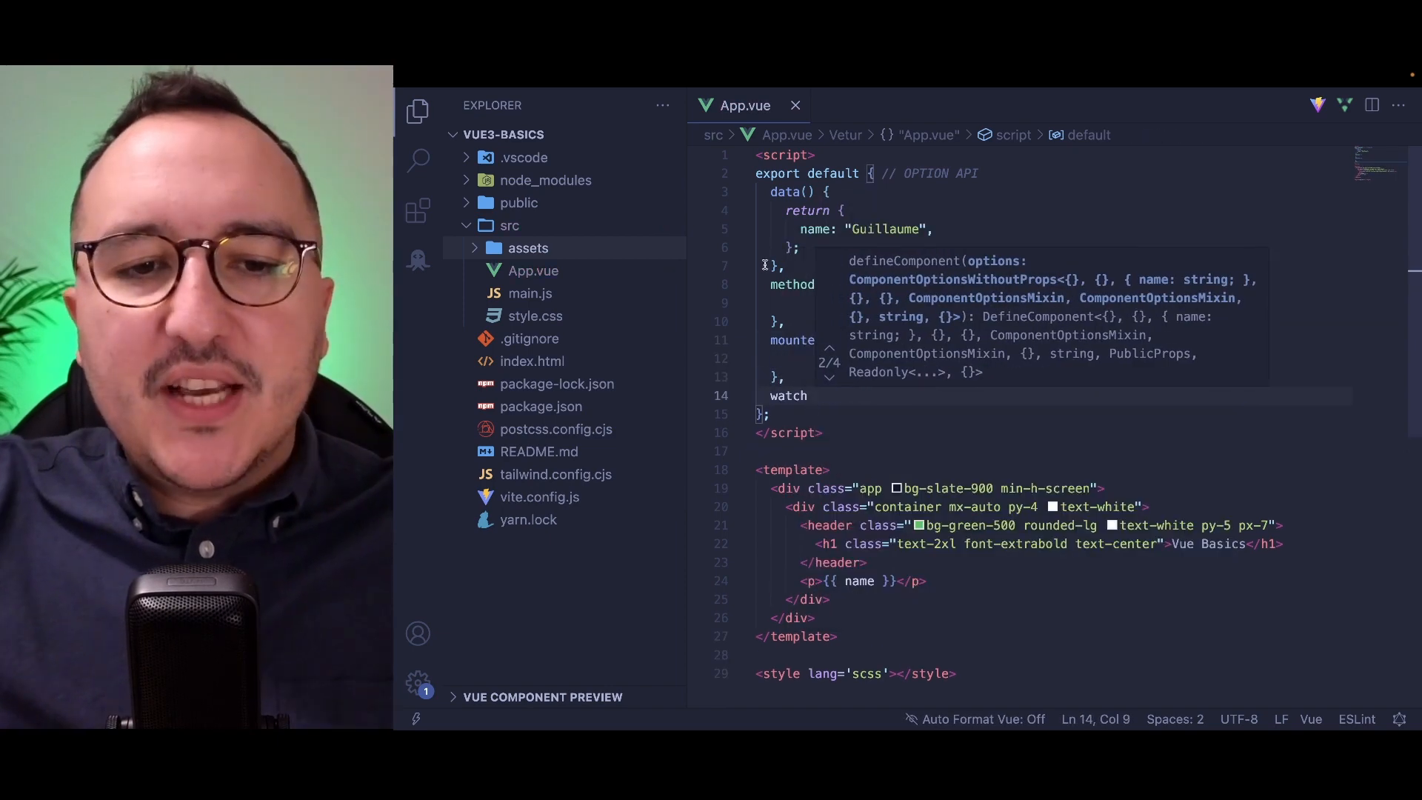
text(:)
key(BackSpace)
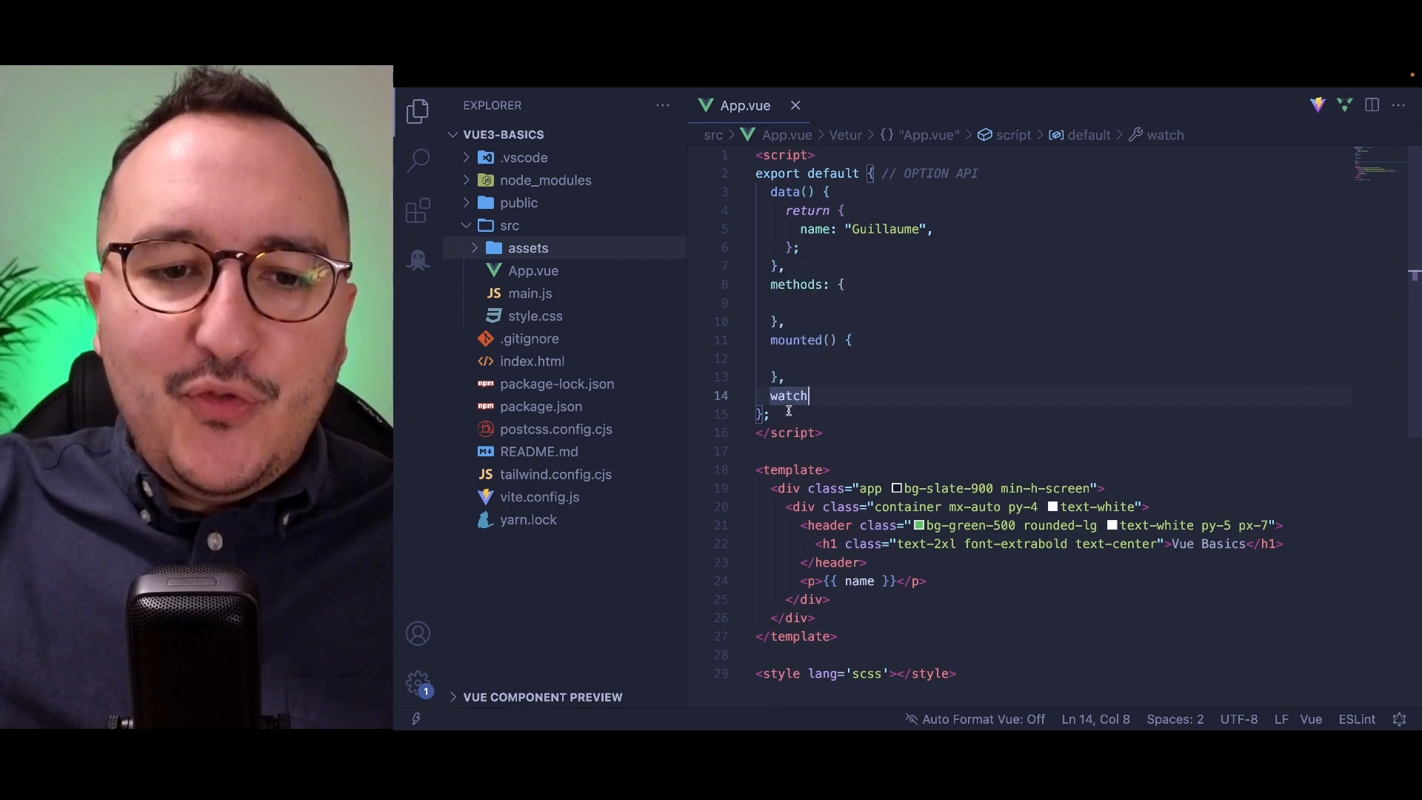
Select the whole export default block and delete it, leaving the script empty.
key(shift+Up)
key(shift+Up)
key(shift+Up)
key(shift+Up)
key(shift+Up)
key(shift+Up)
key(shift+Home)
key(BackSpace)
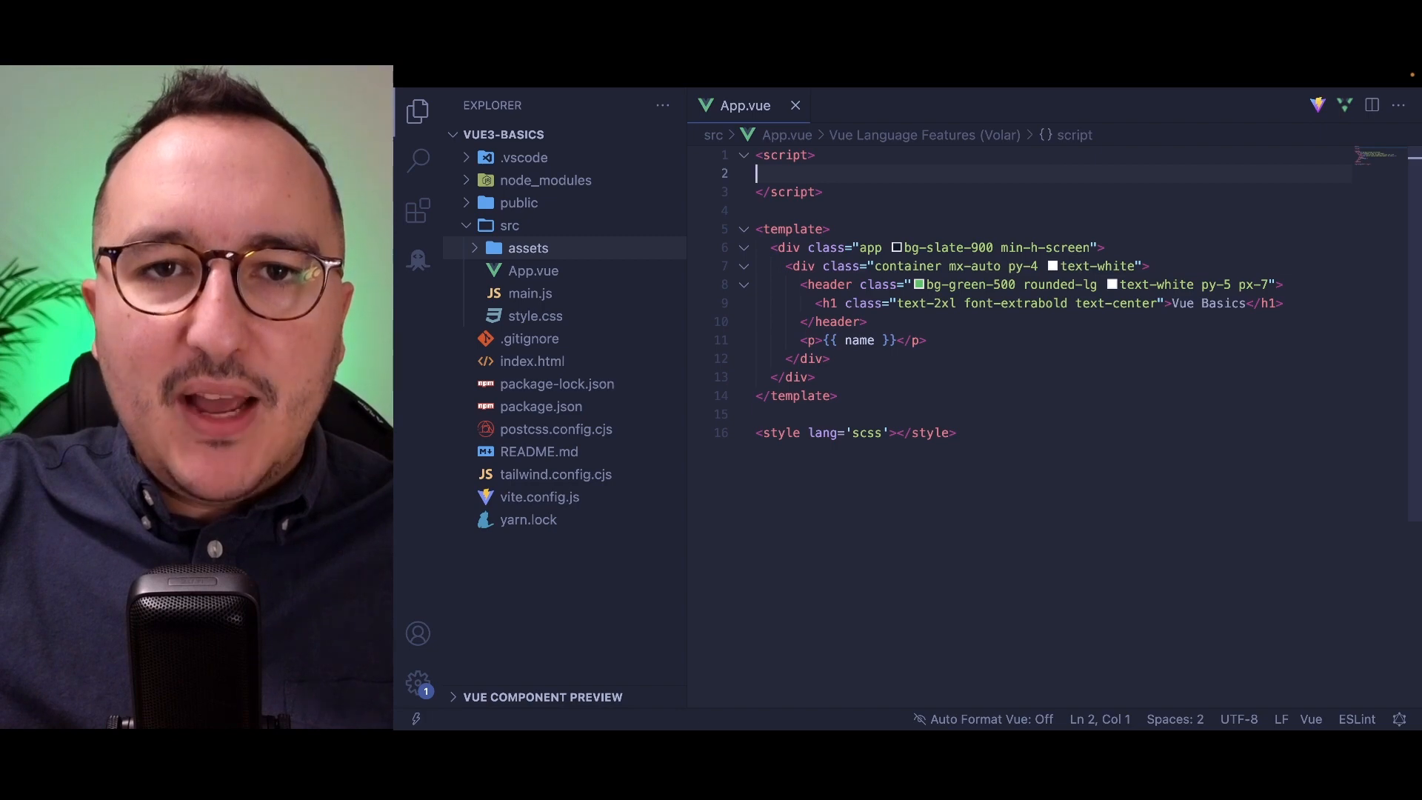
text(export default {)
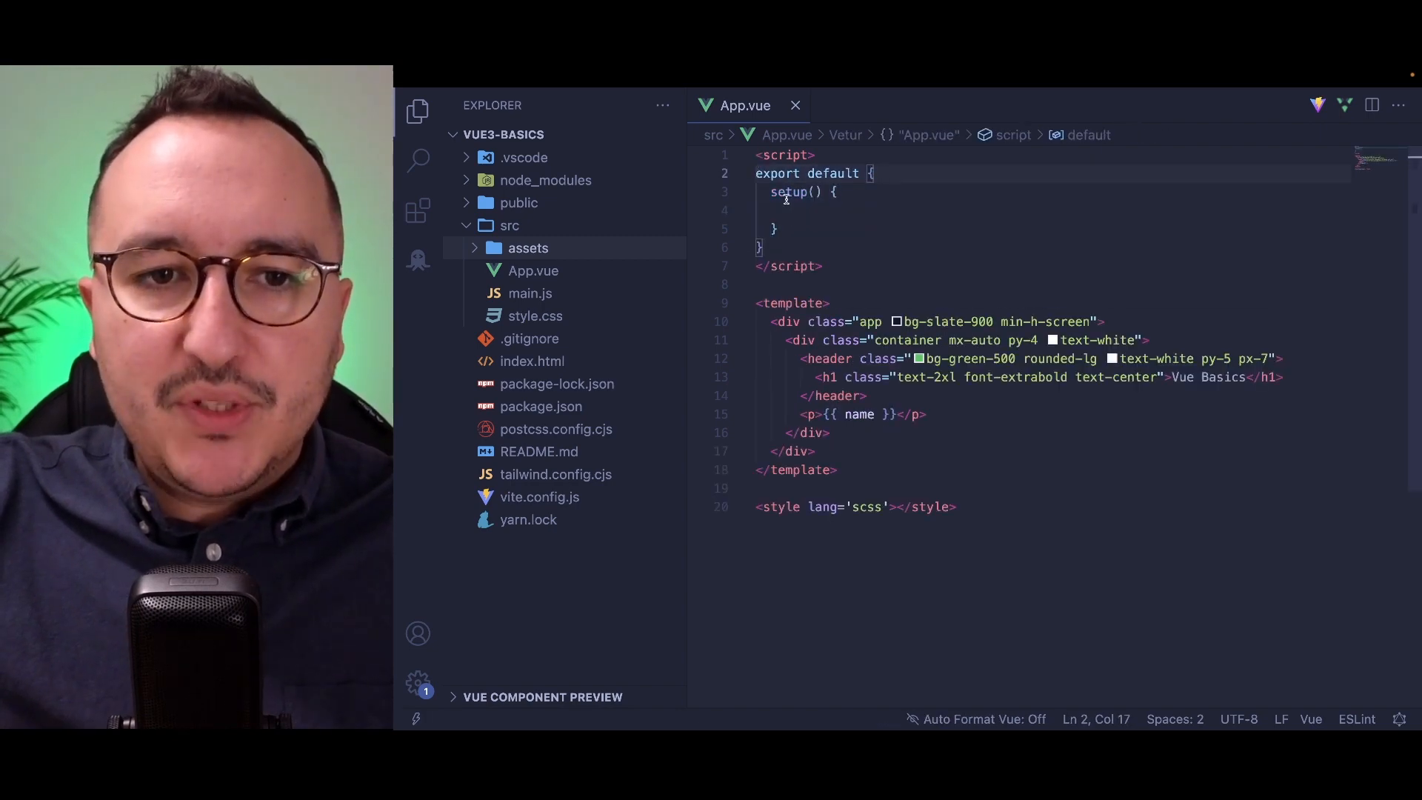
Write setup() with const name = "Guillaume" and return { name }, then preview in Chrome.
double_click(786, 192)
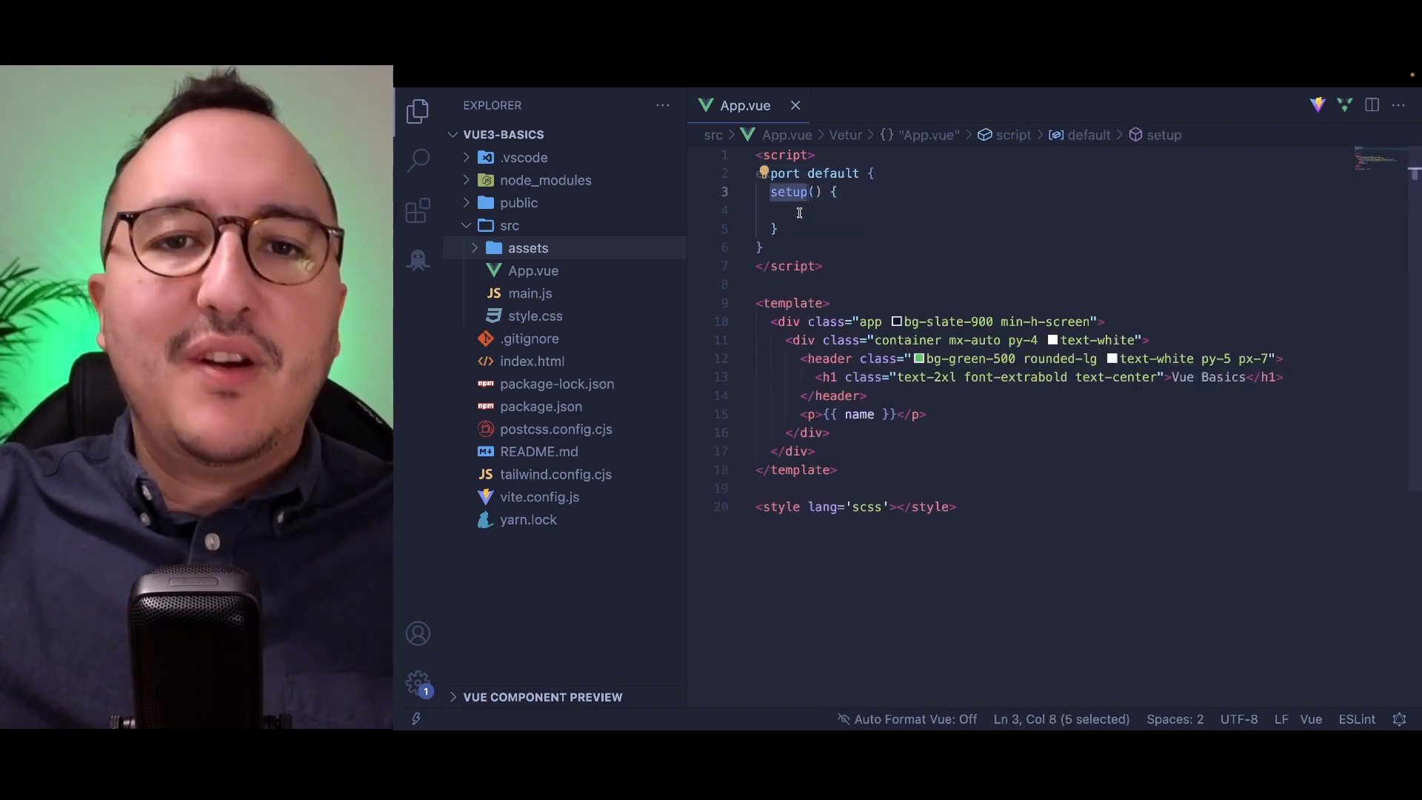
click(799, 211)
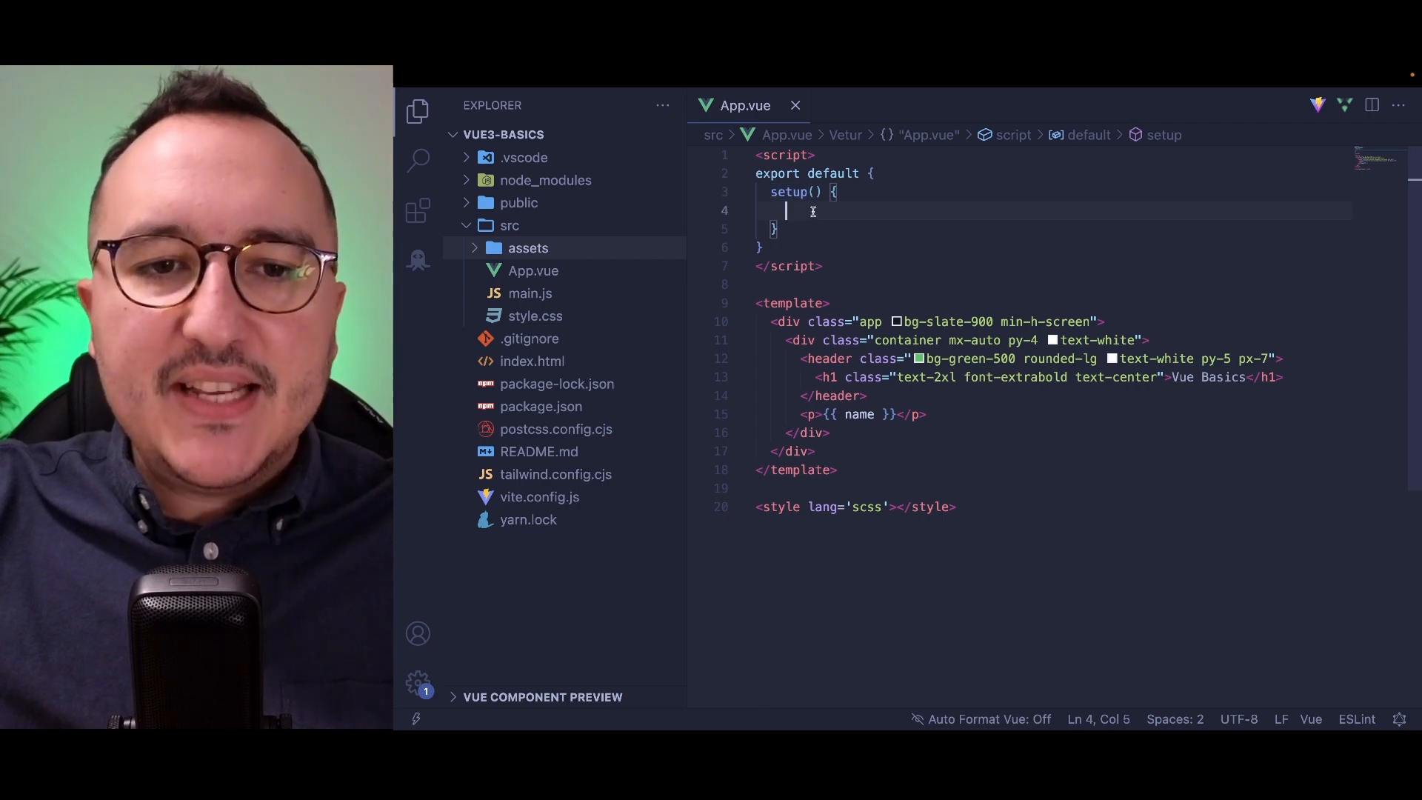
text(const nam)
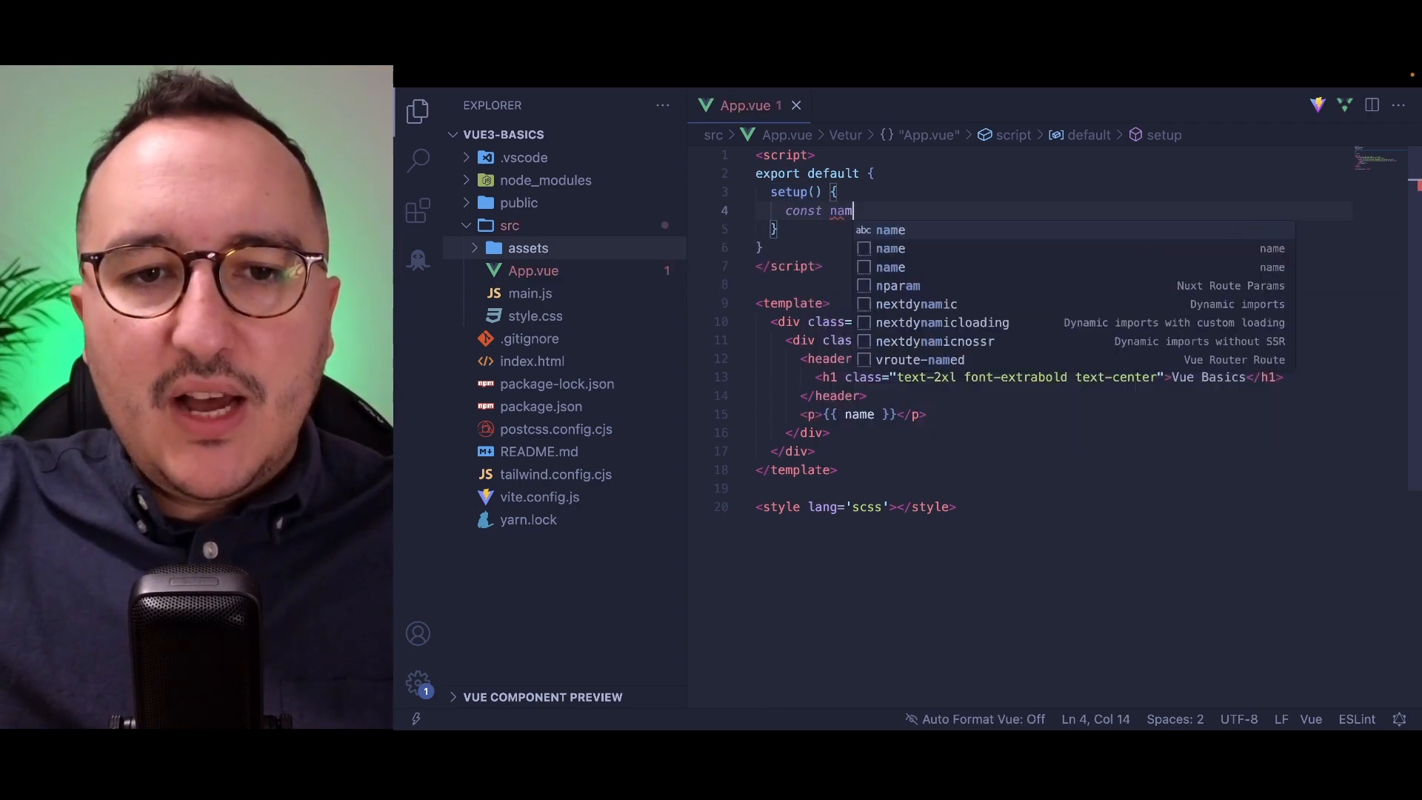
text(e = "Guillau)
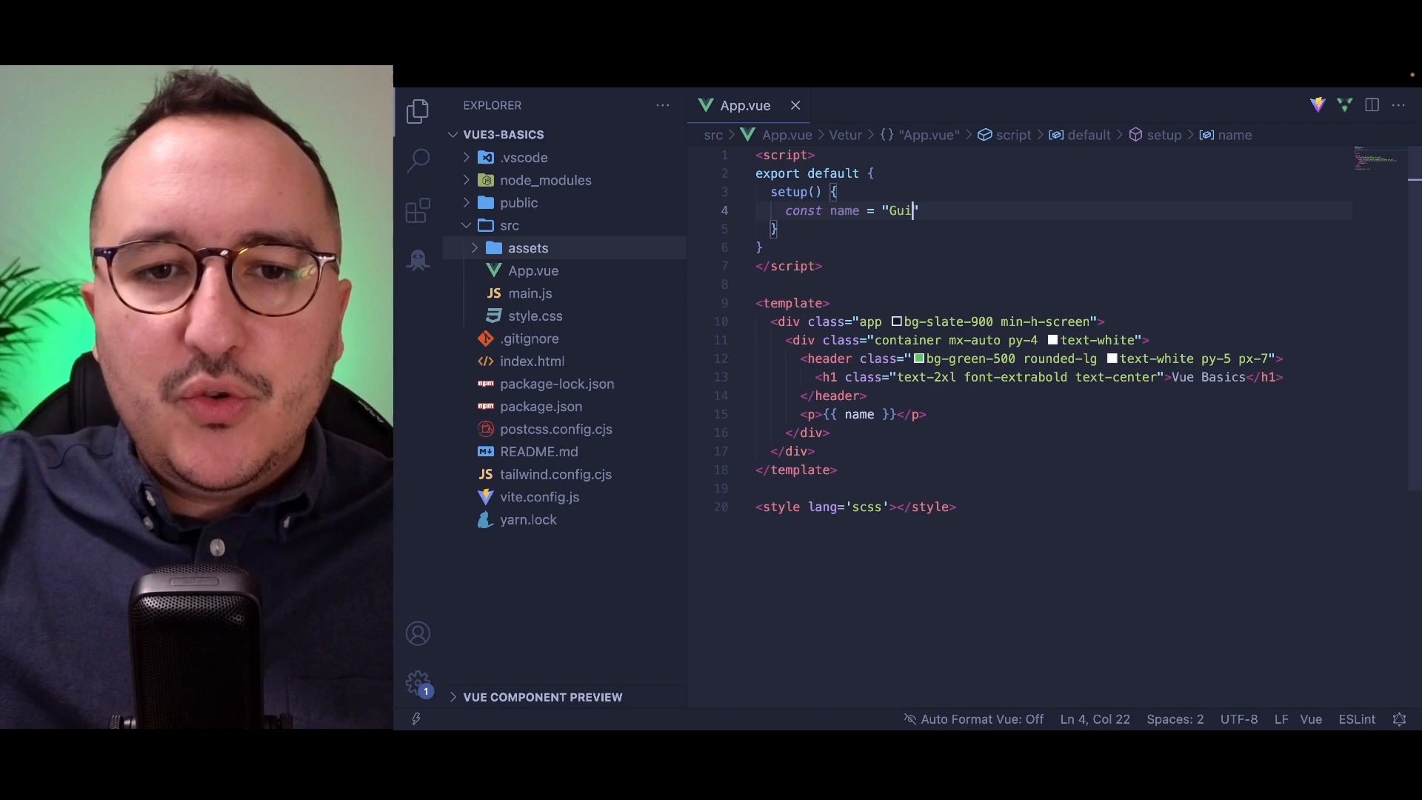
text(me)
key(End)
key(Return)
key(Return)
text(return)
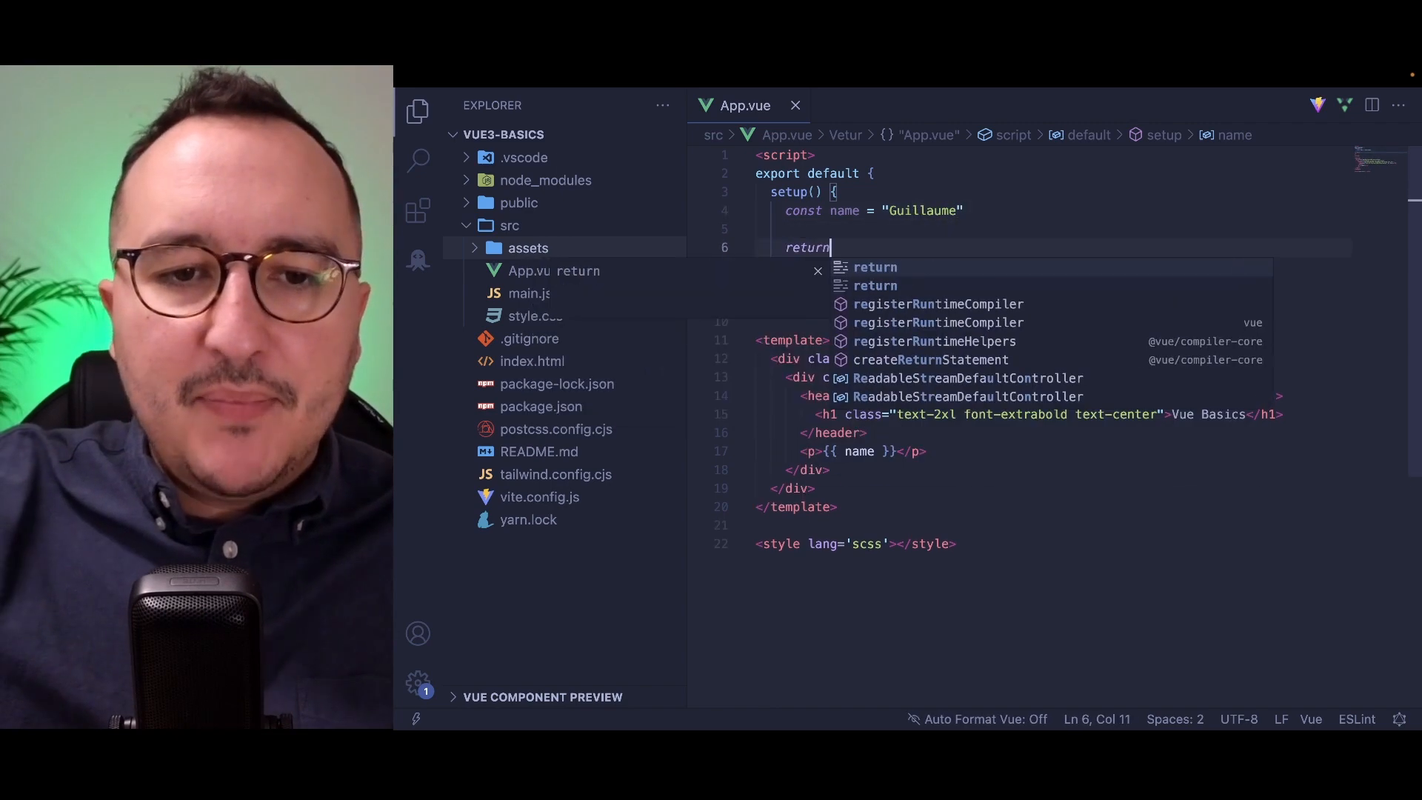
text( {)
key(Return)
text(name,)
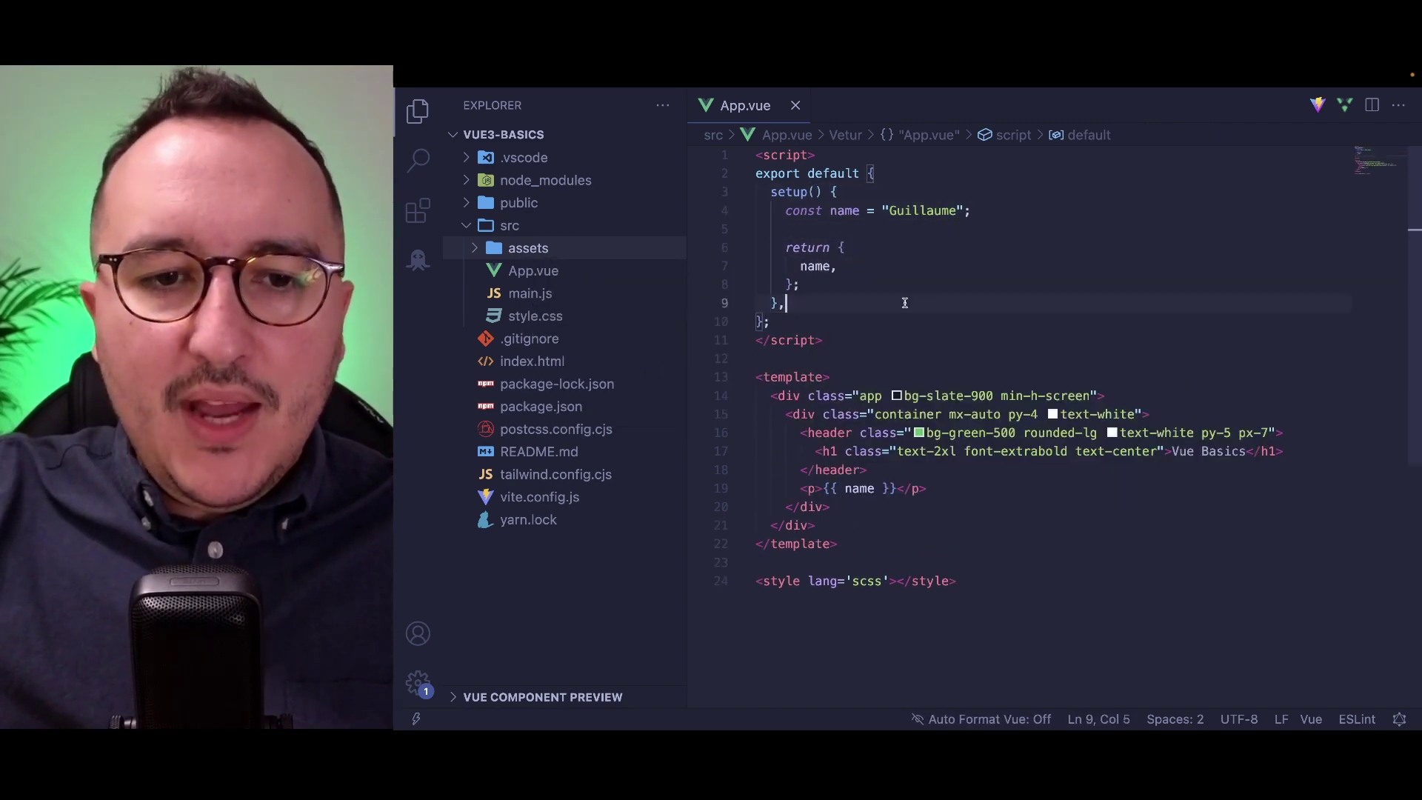
key(super+Tab)
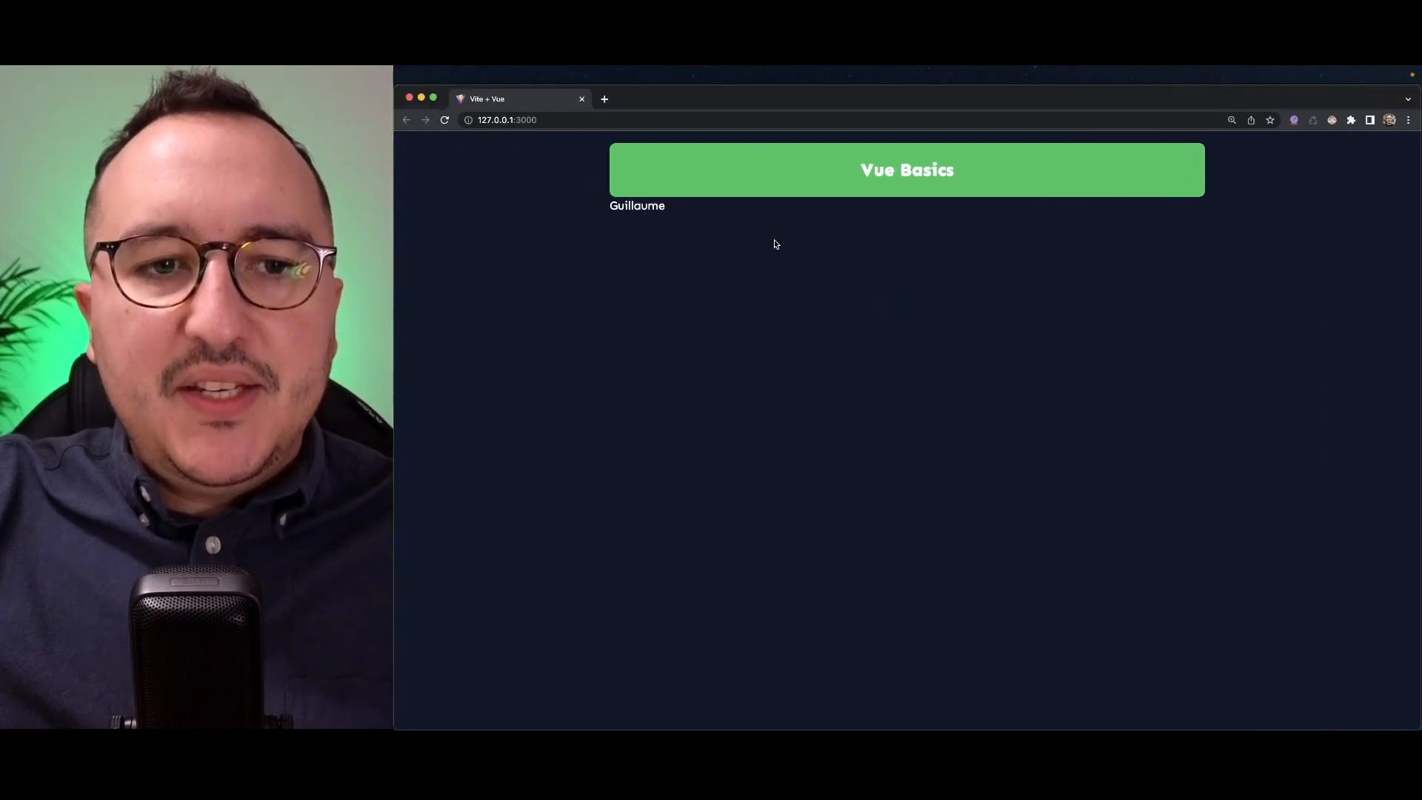
Return to VS Code and add a // vue 3 composition API comment above the setup block.
key(super+Tab)
double_click(792, 191)
click(846, 192)
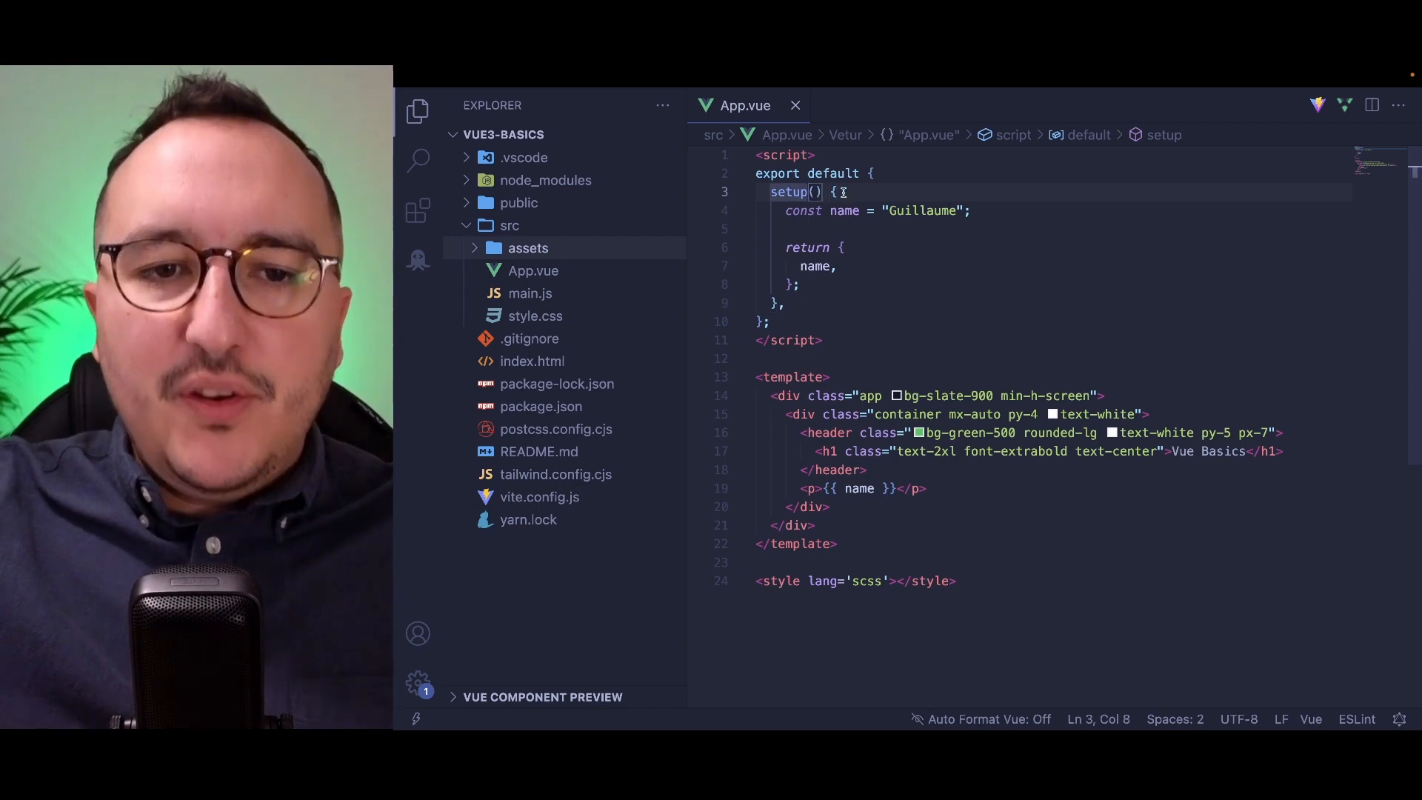
mouse_move(769, 191)
mouse_down()
mouse_move(825, 302)
mouse_move(738, 212)
mouse_up()
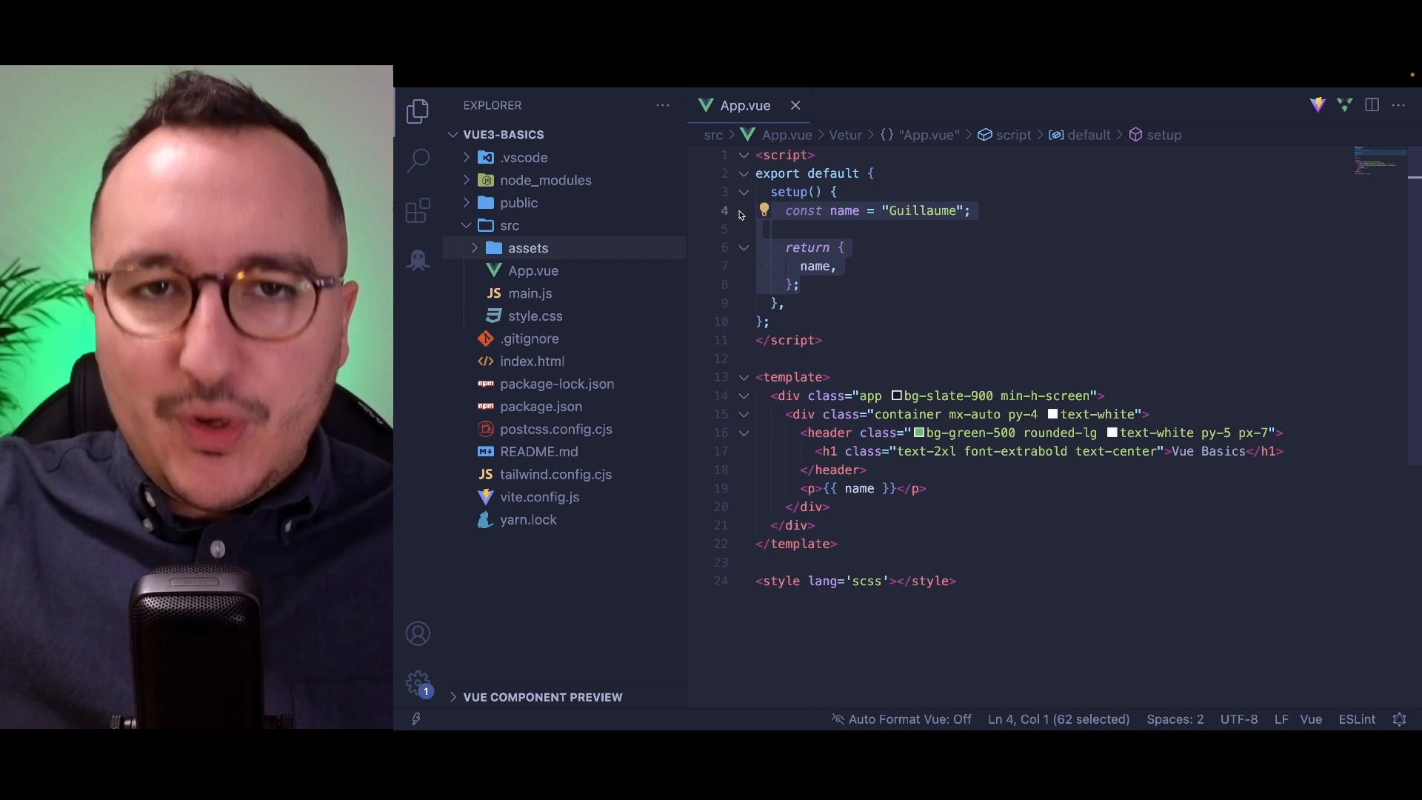
click(888, 173)
text(// vue)
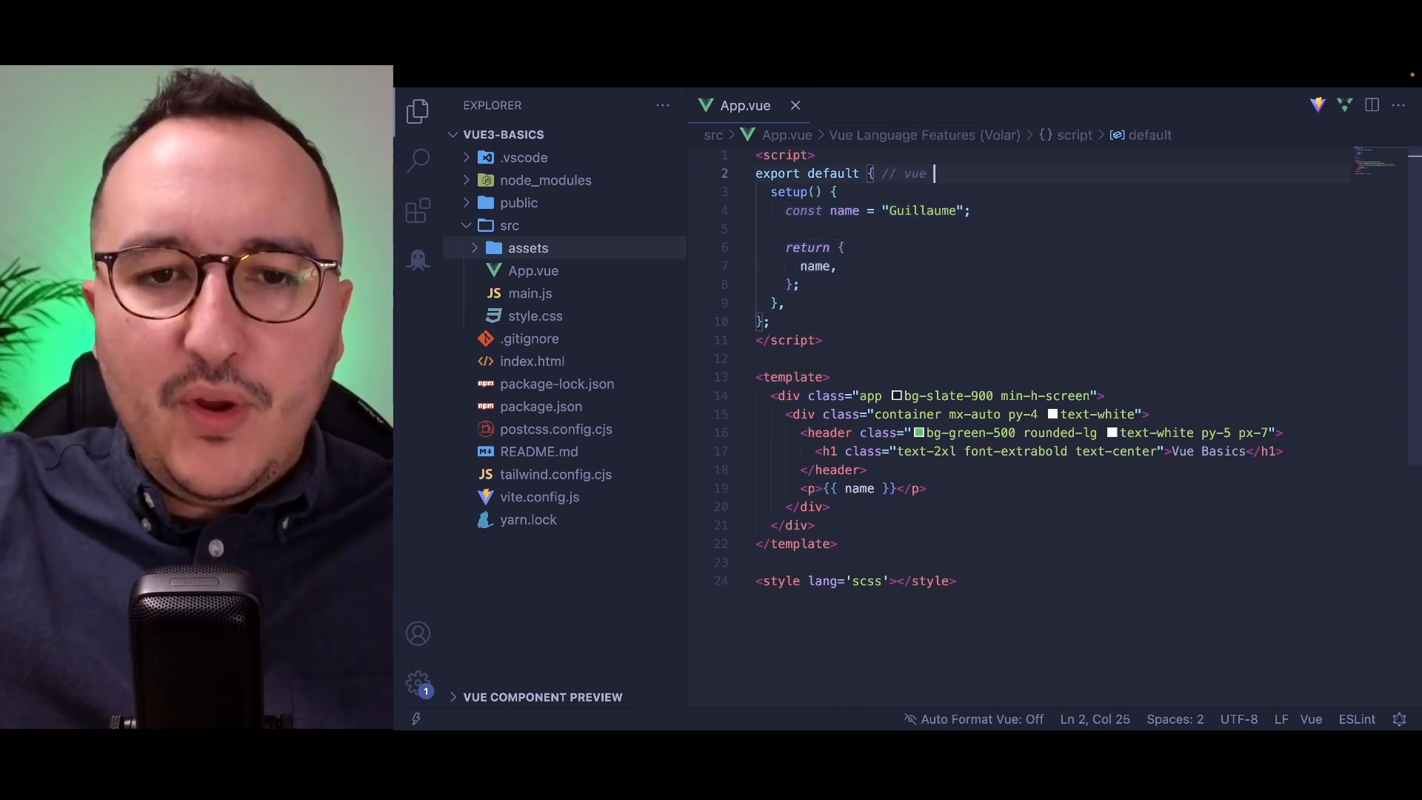
text(con)
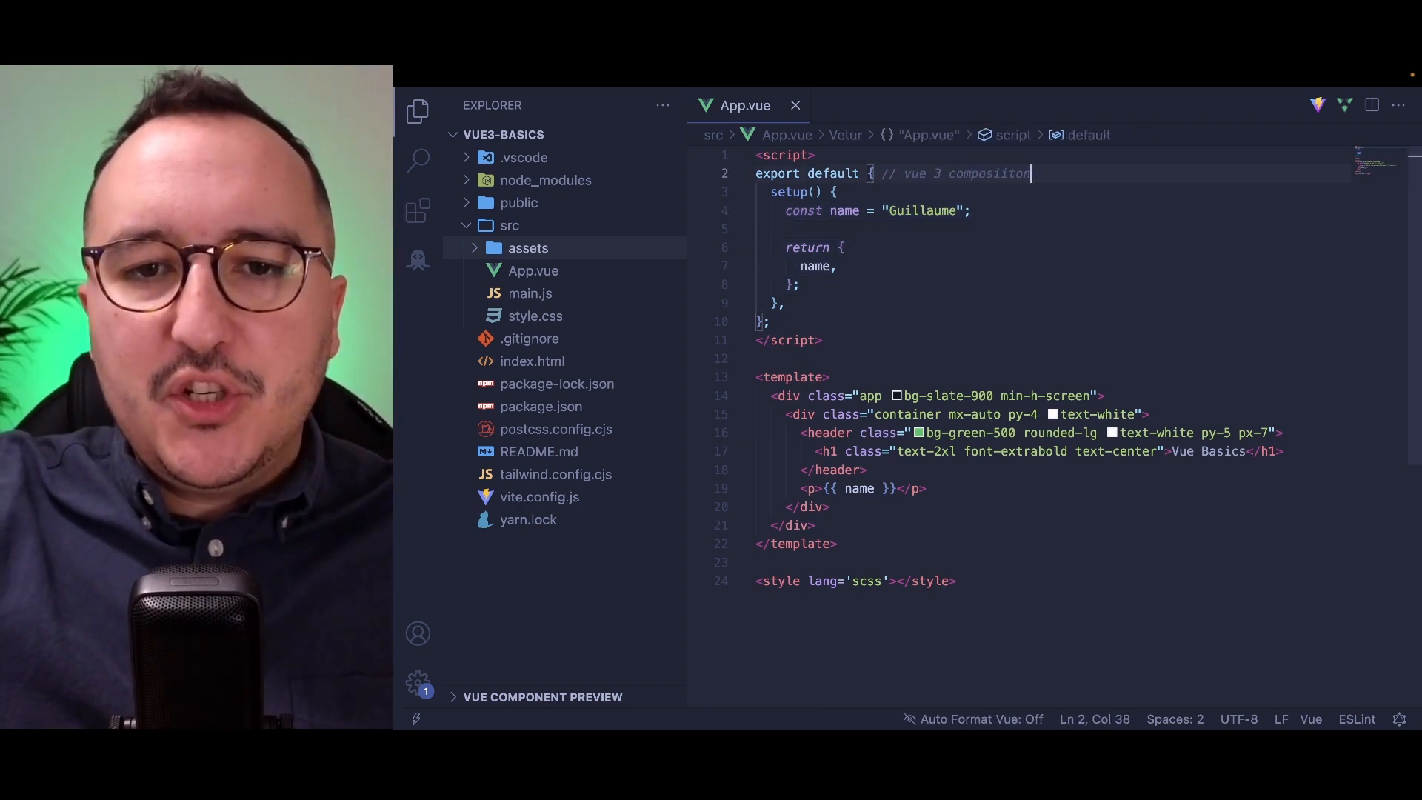
text(tion API)
click(1019, 212)
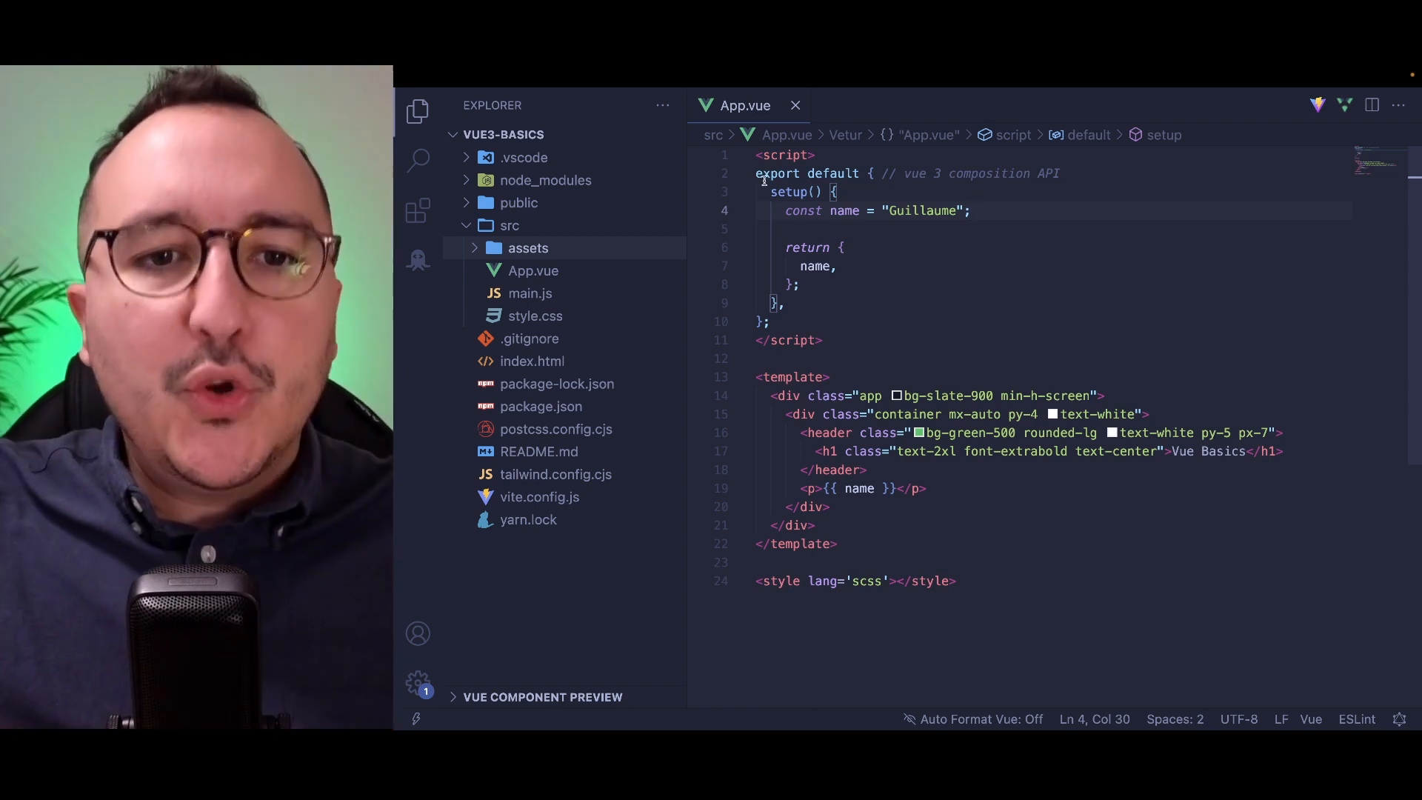
Select lines 2 to 10 covering the export default setup block.
mouse_move(757, 174)
mouse_down()
mouse_move(773, 321)
mouse_move(755, 174)
mouse_up()
click(813, 321)
Delete the export default block and make the tag <script setup> with const name = "Guillaume";.
key(BackSpace)
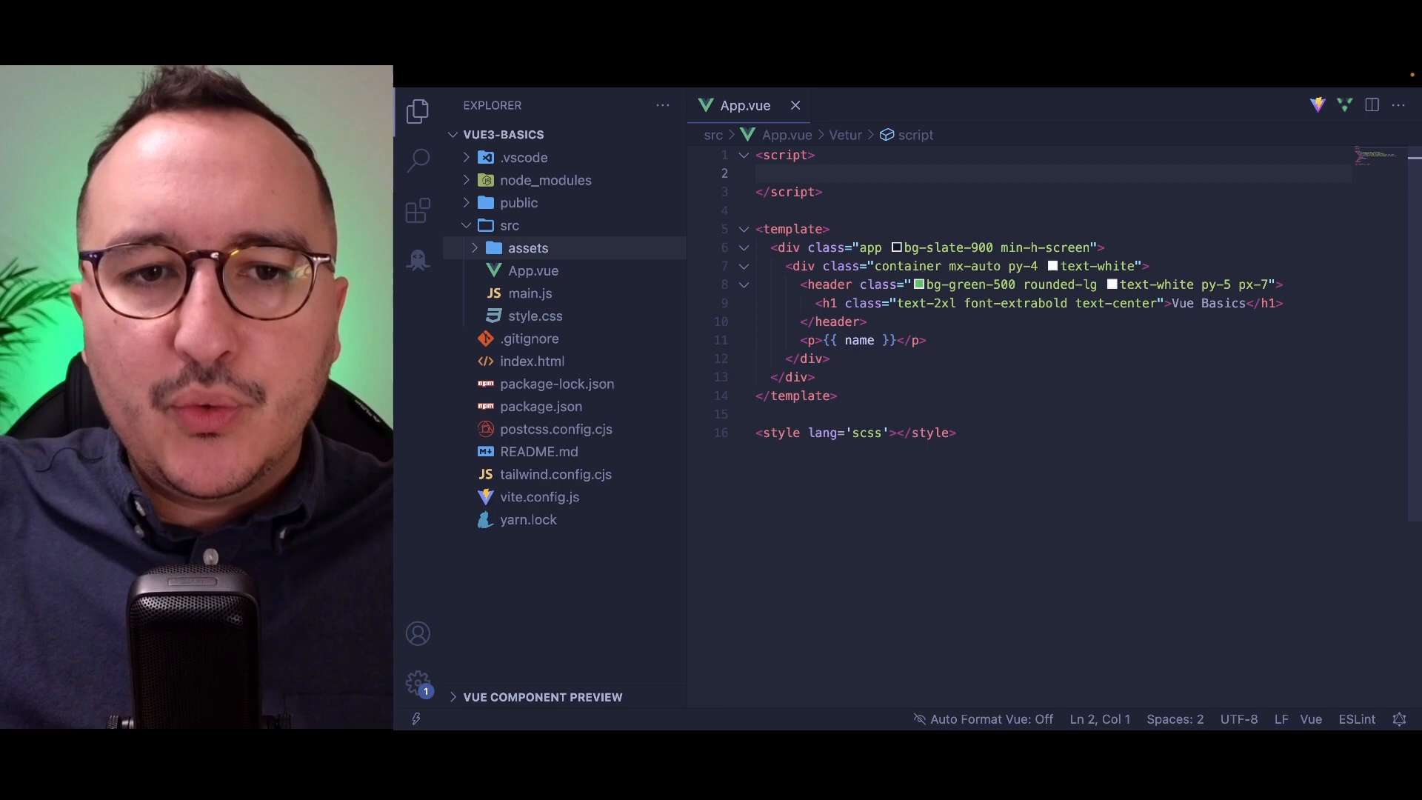
text(setup)
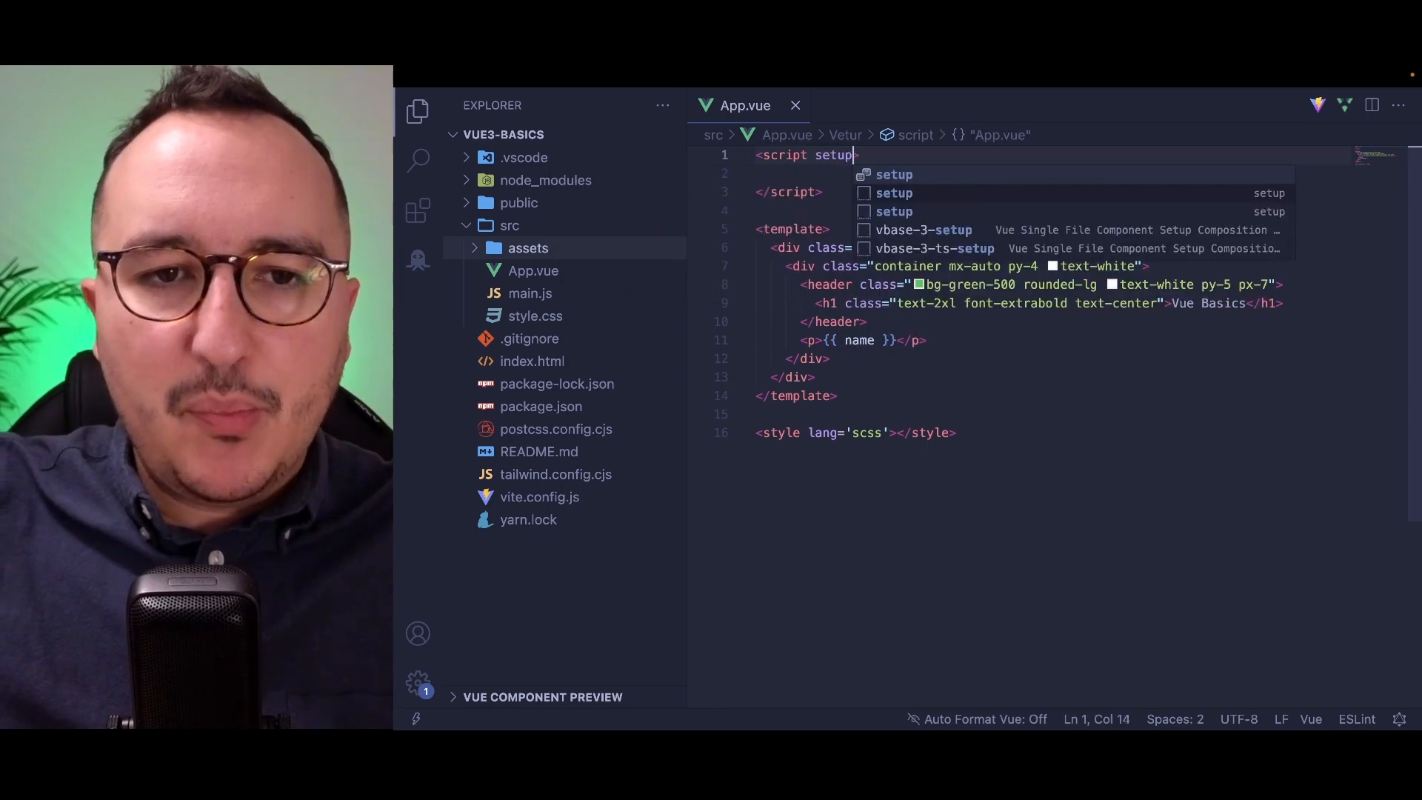
text(>)
double_click(793, 155)
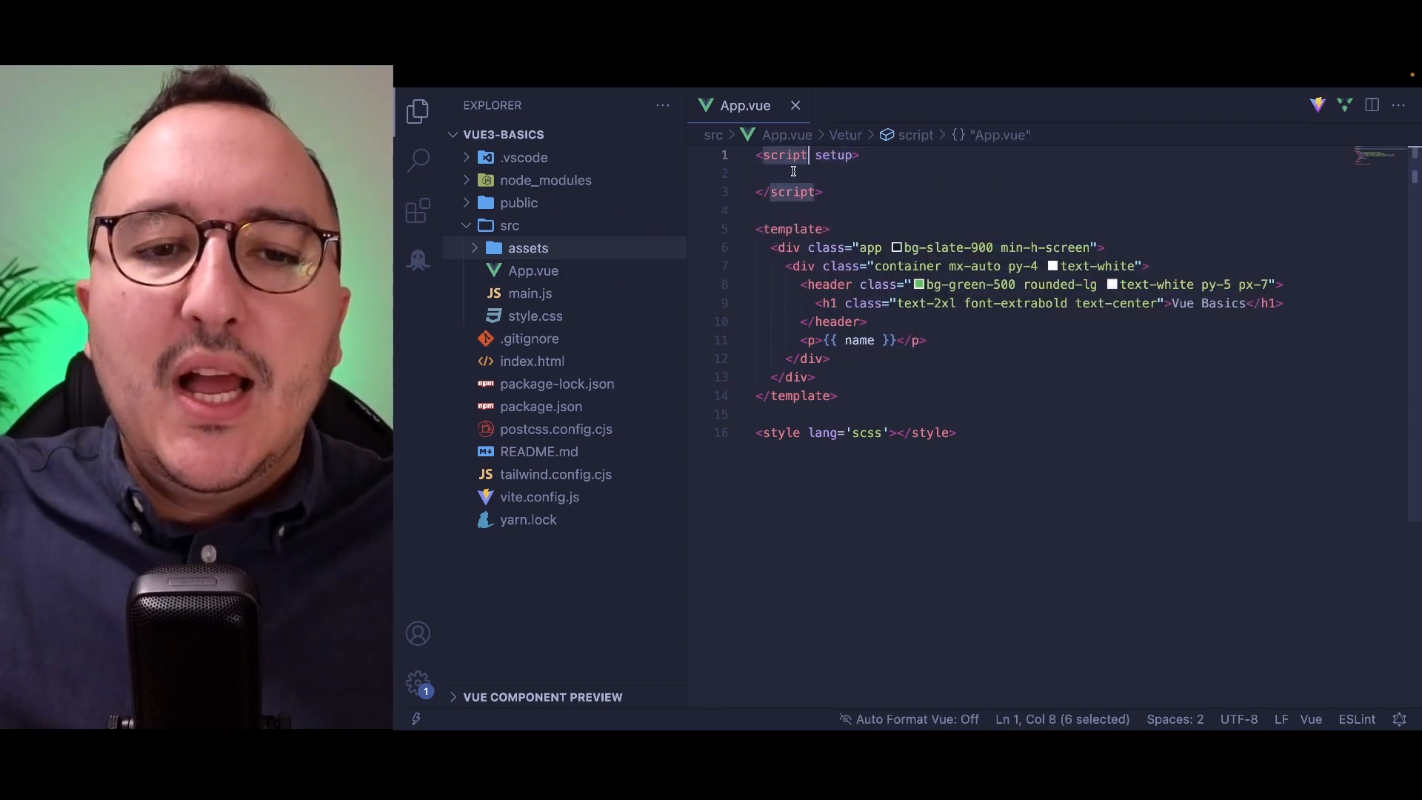
click(794, 173)
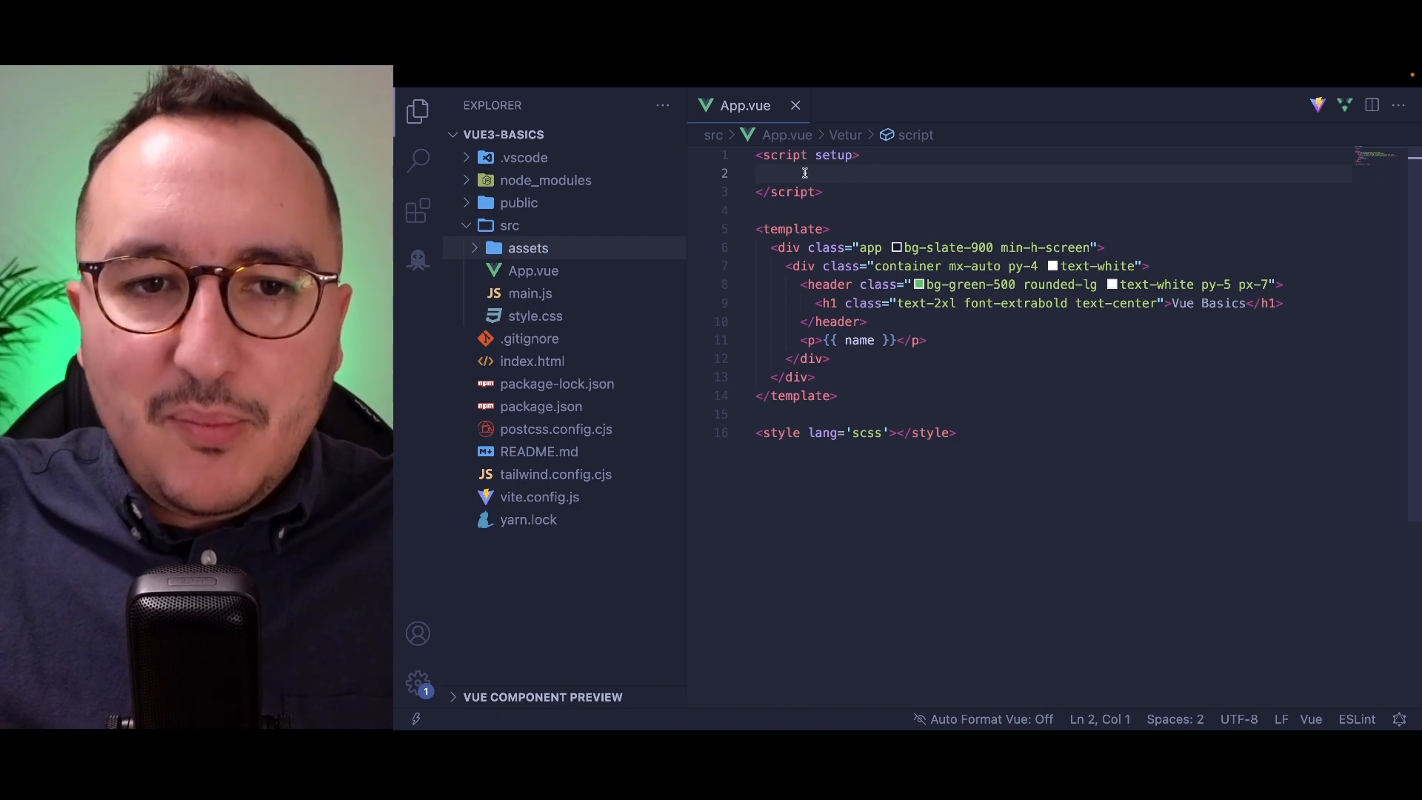
text(const n)
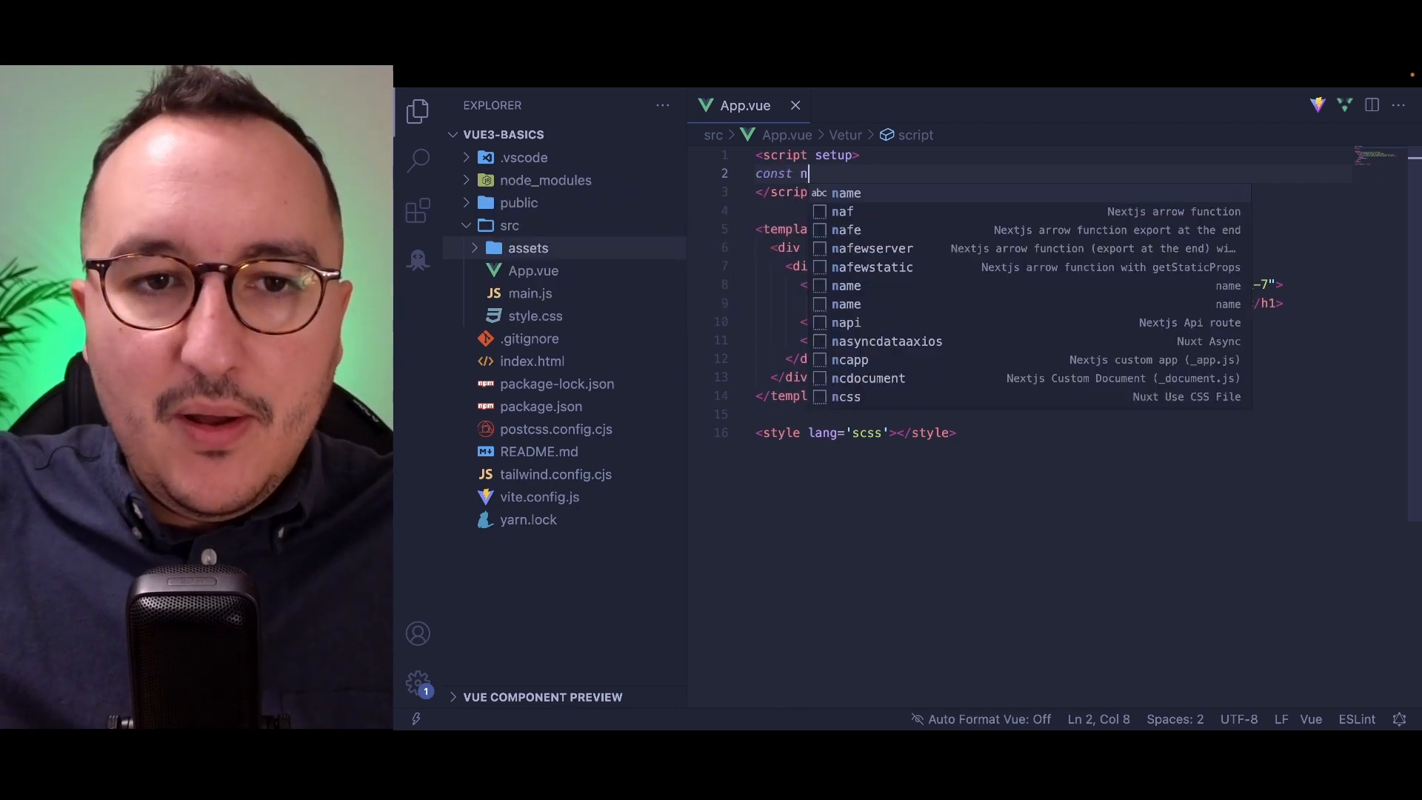
text(ame = "Guillaum)
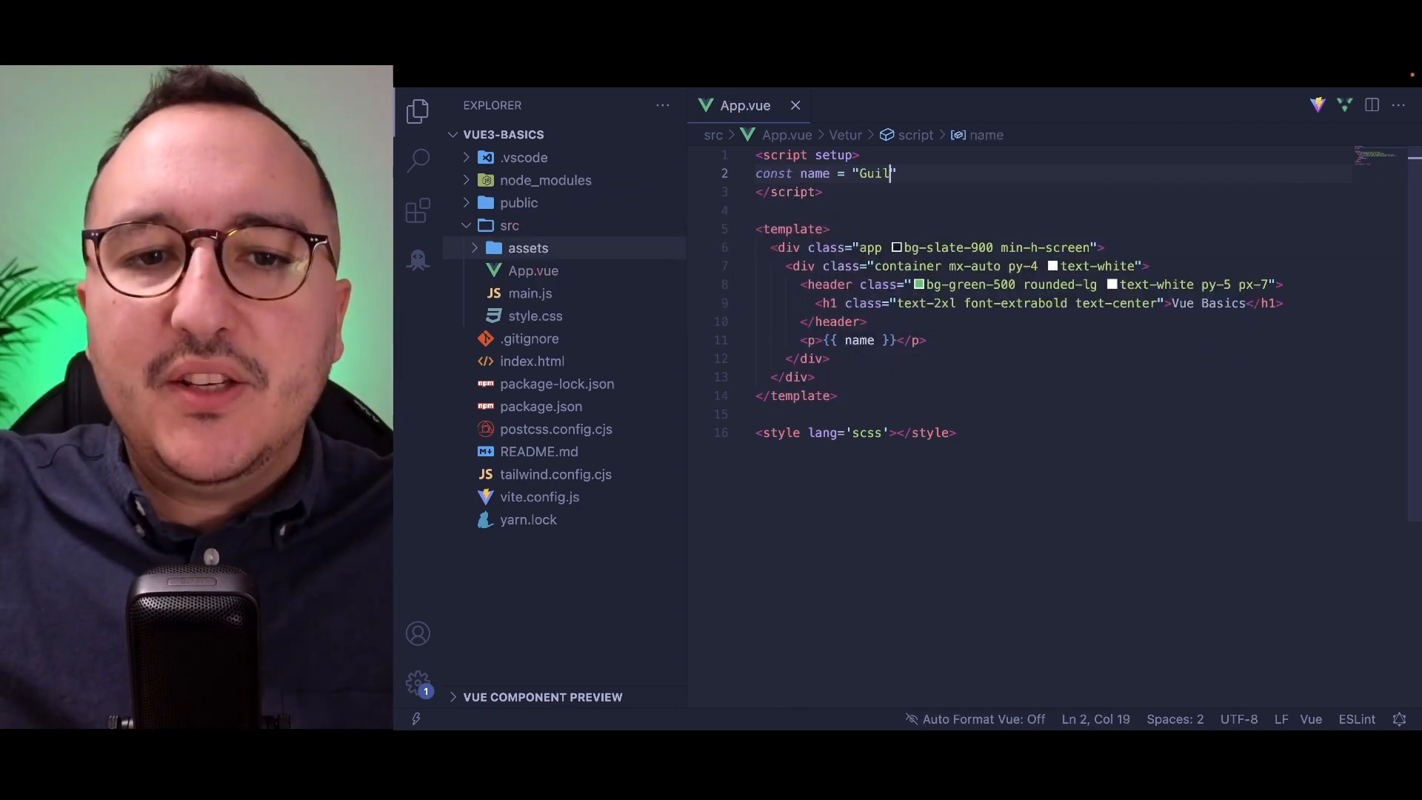
text(e)
click(831, 193)
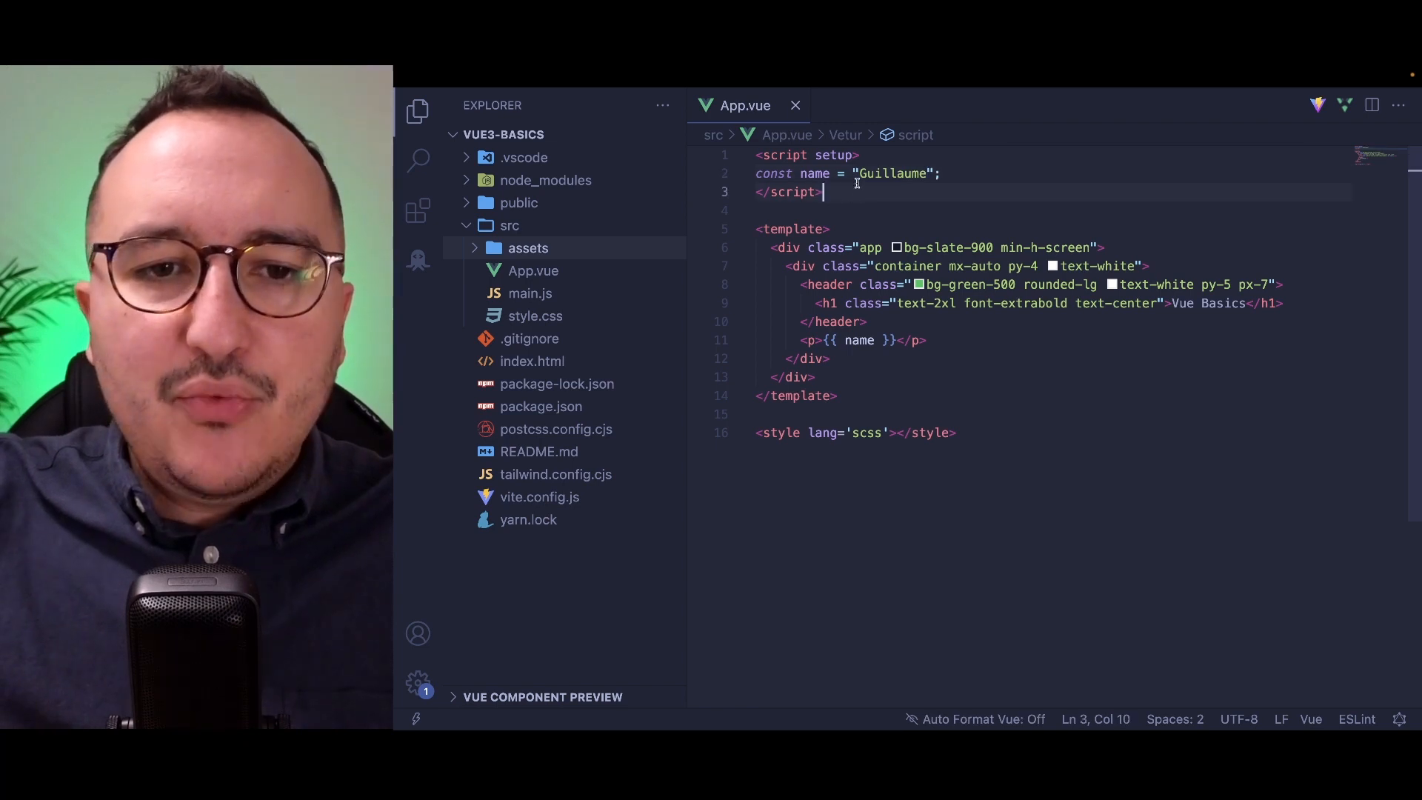
Insert blank lines below the name declaration inside the script setup block.
double_click(819, 155)
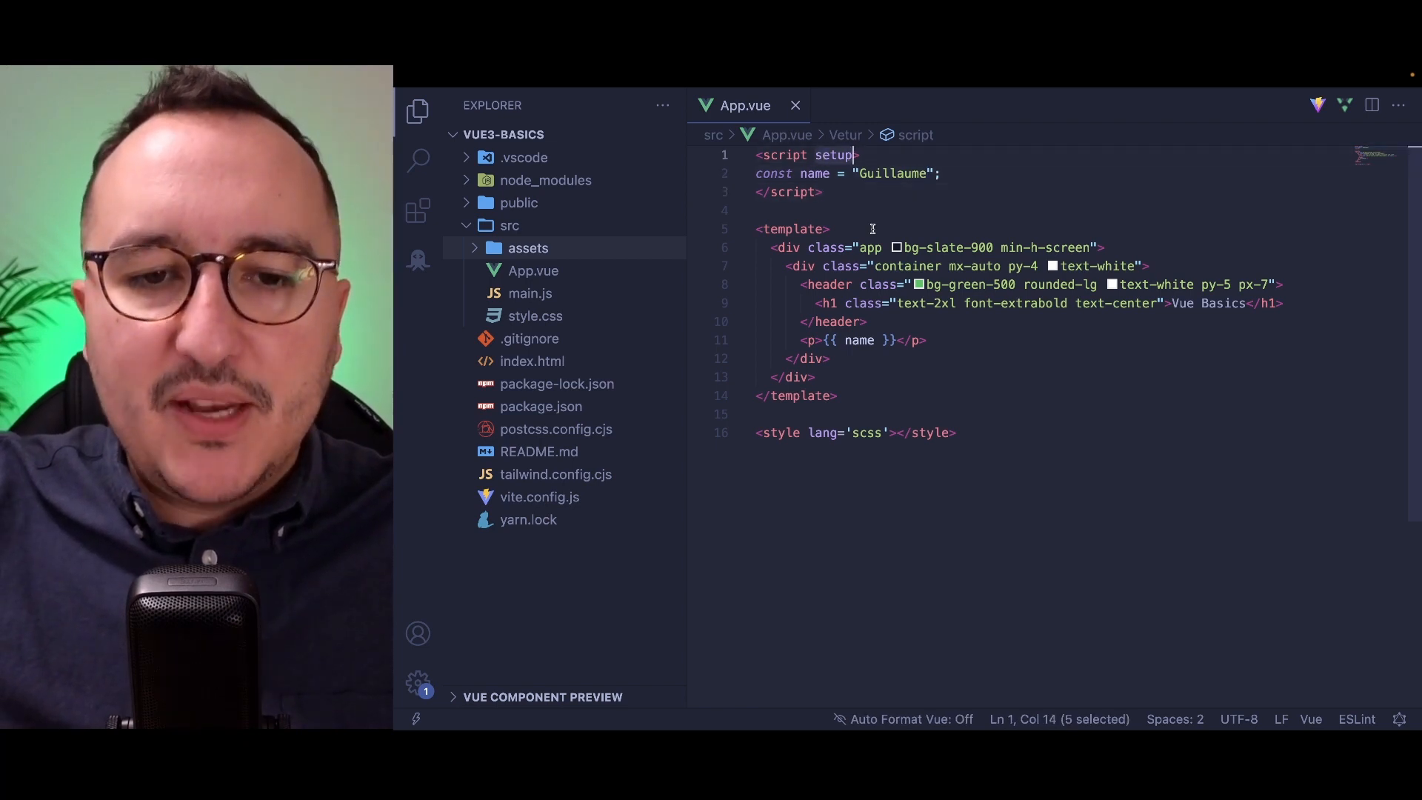
click(975, 174)
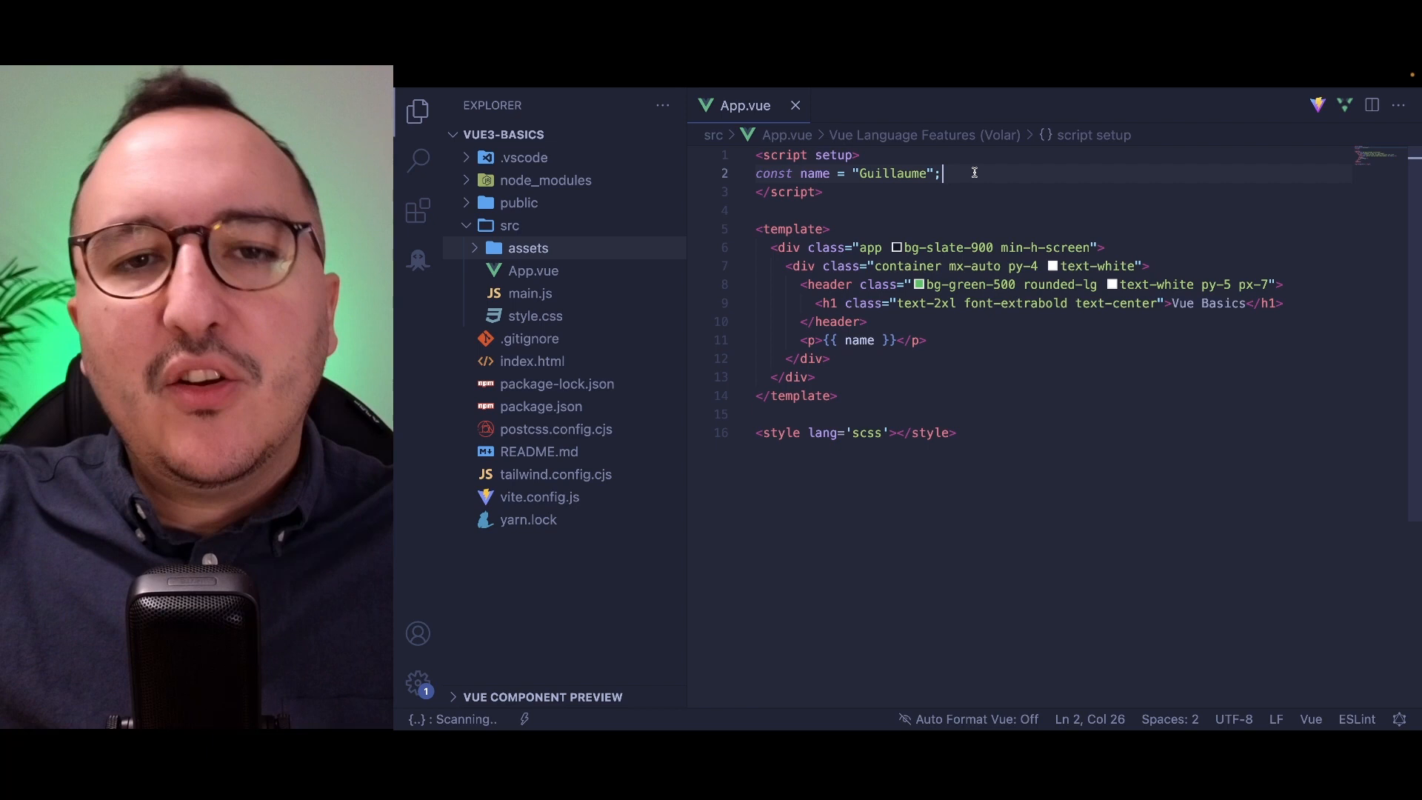
key(Return)
key(Return)
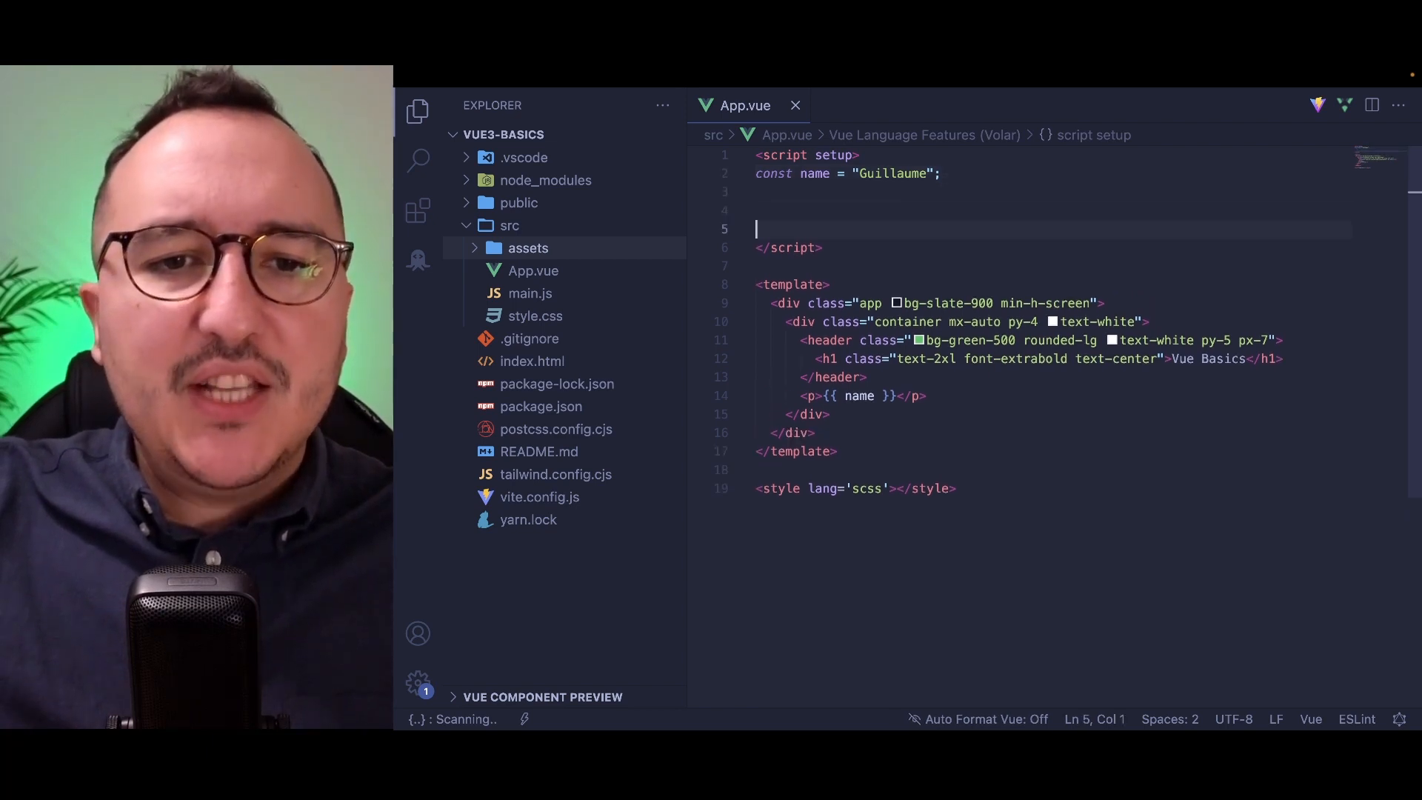
drag(856, 155, 856, 252)
click(864, 233)
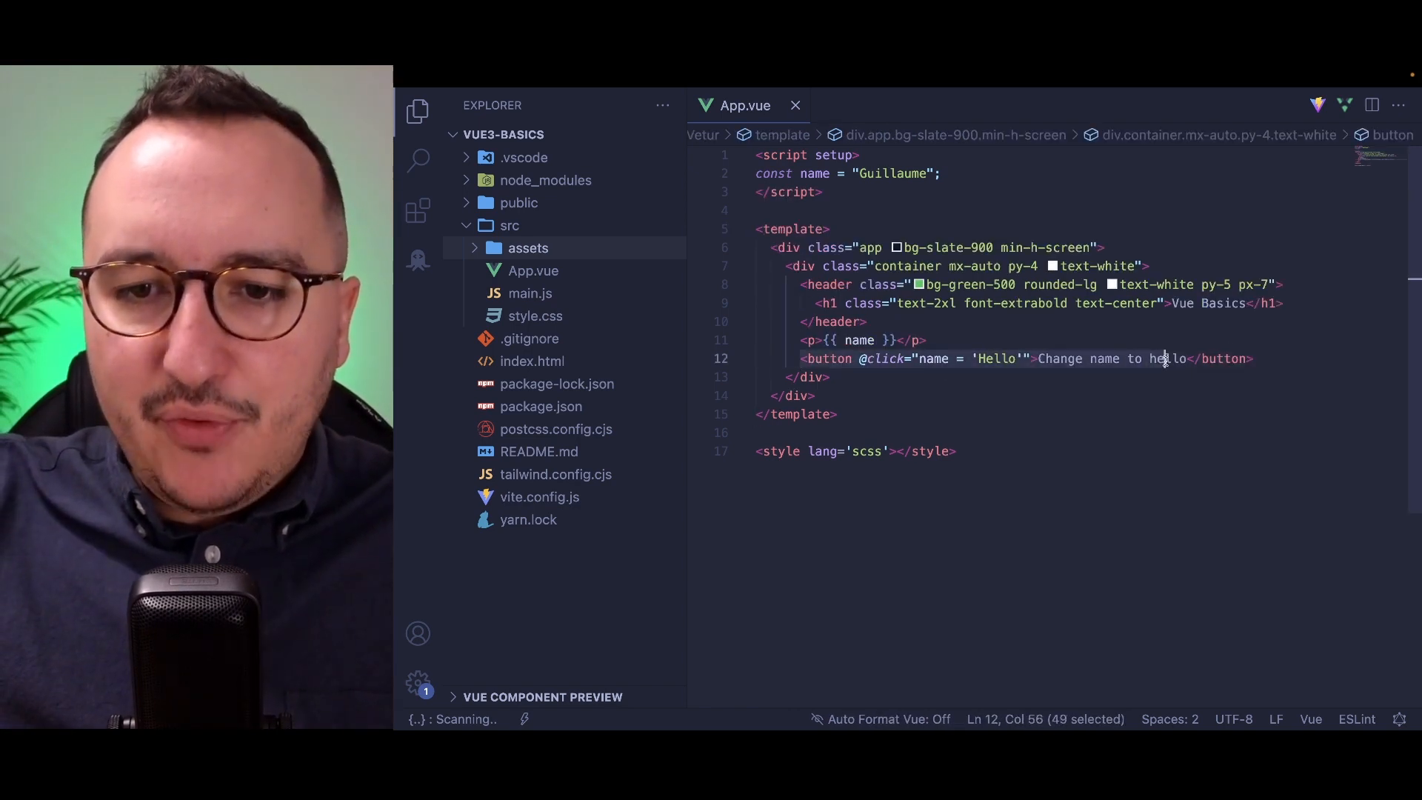
click(1255, 358)
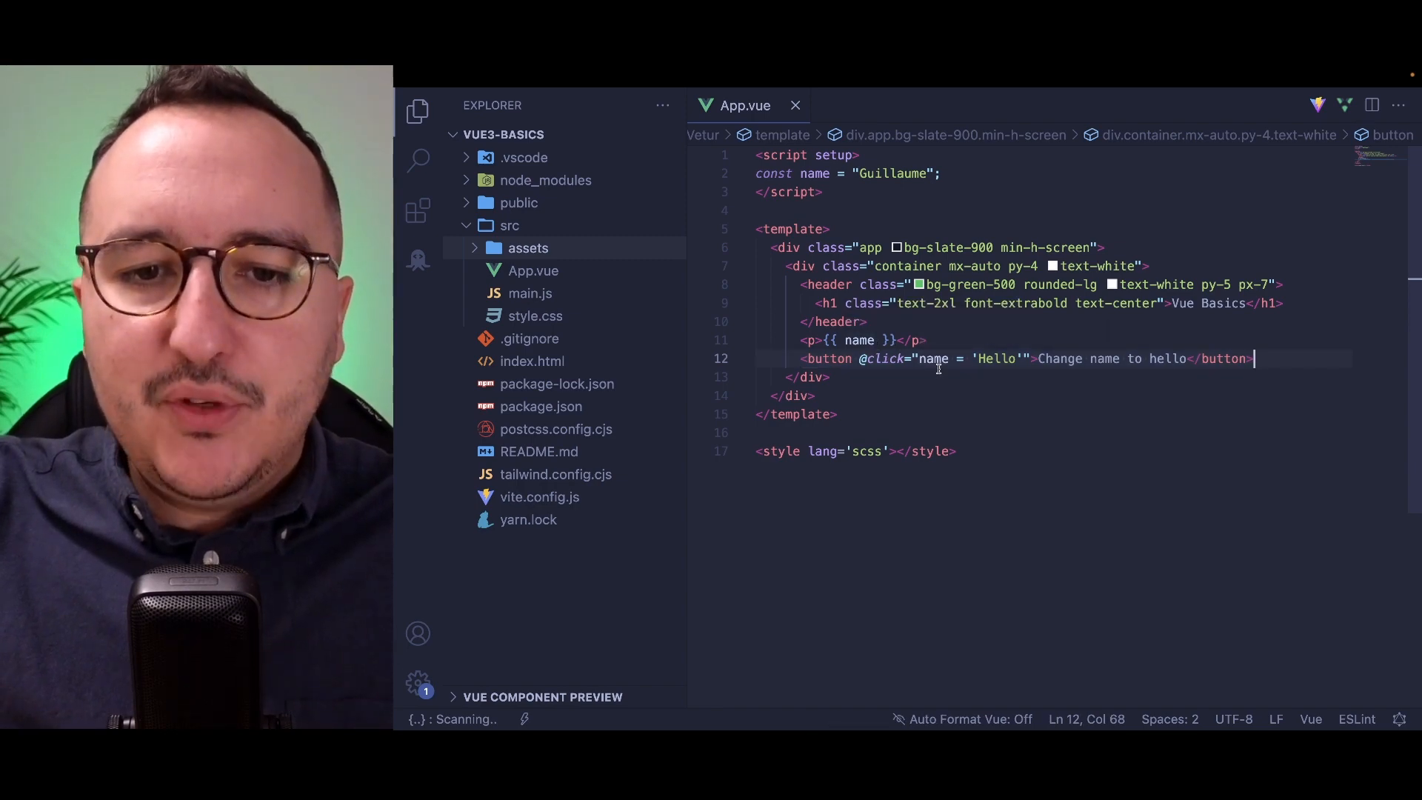
drag(969, 358, 1016, 357)
click(971, 357)
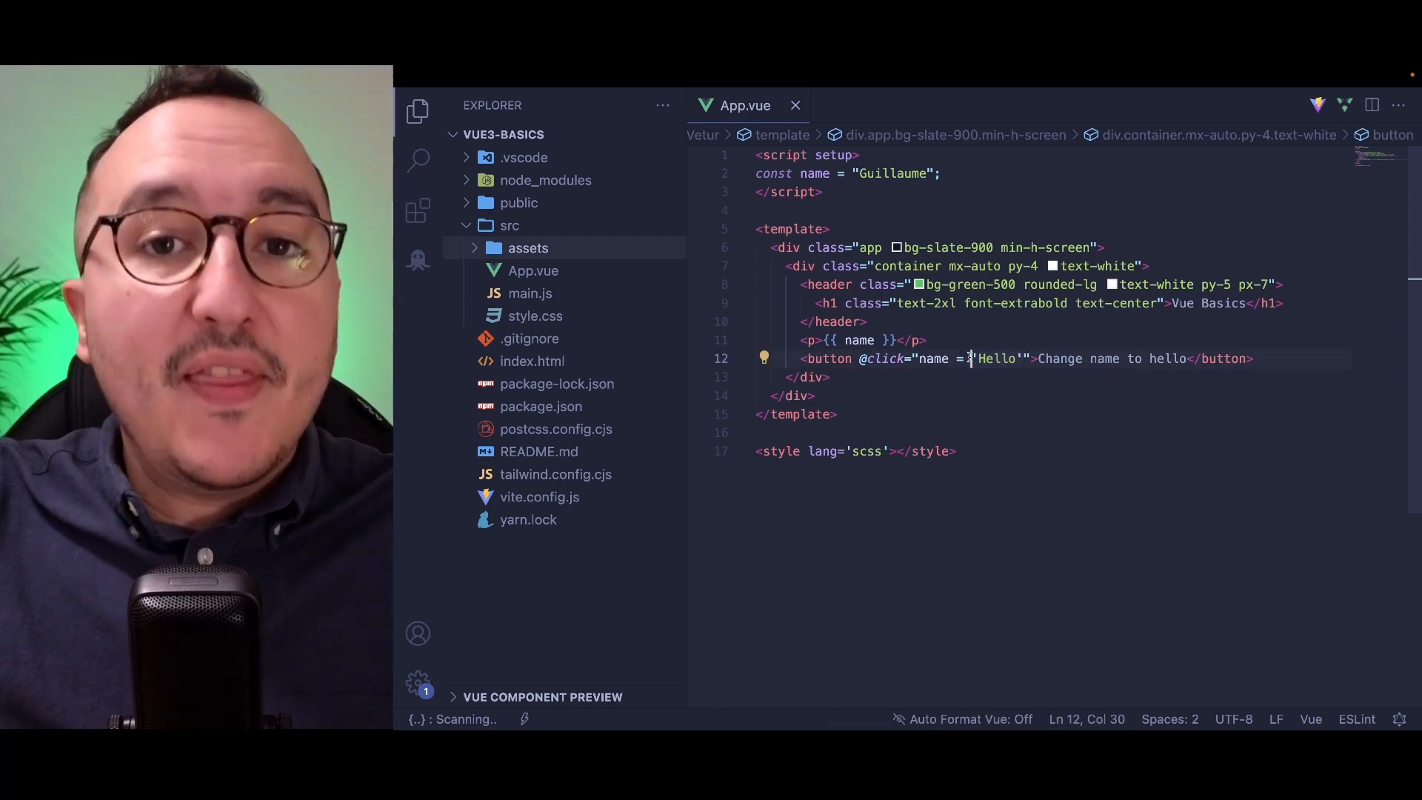
key(ctrl+Right)
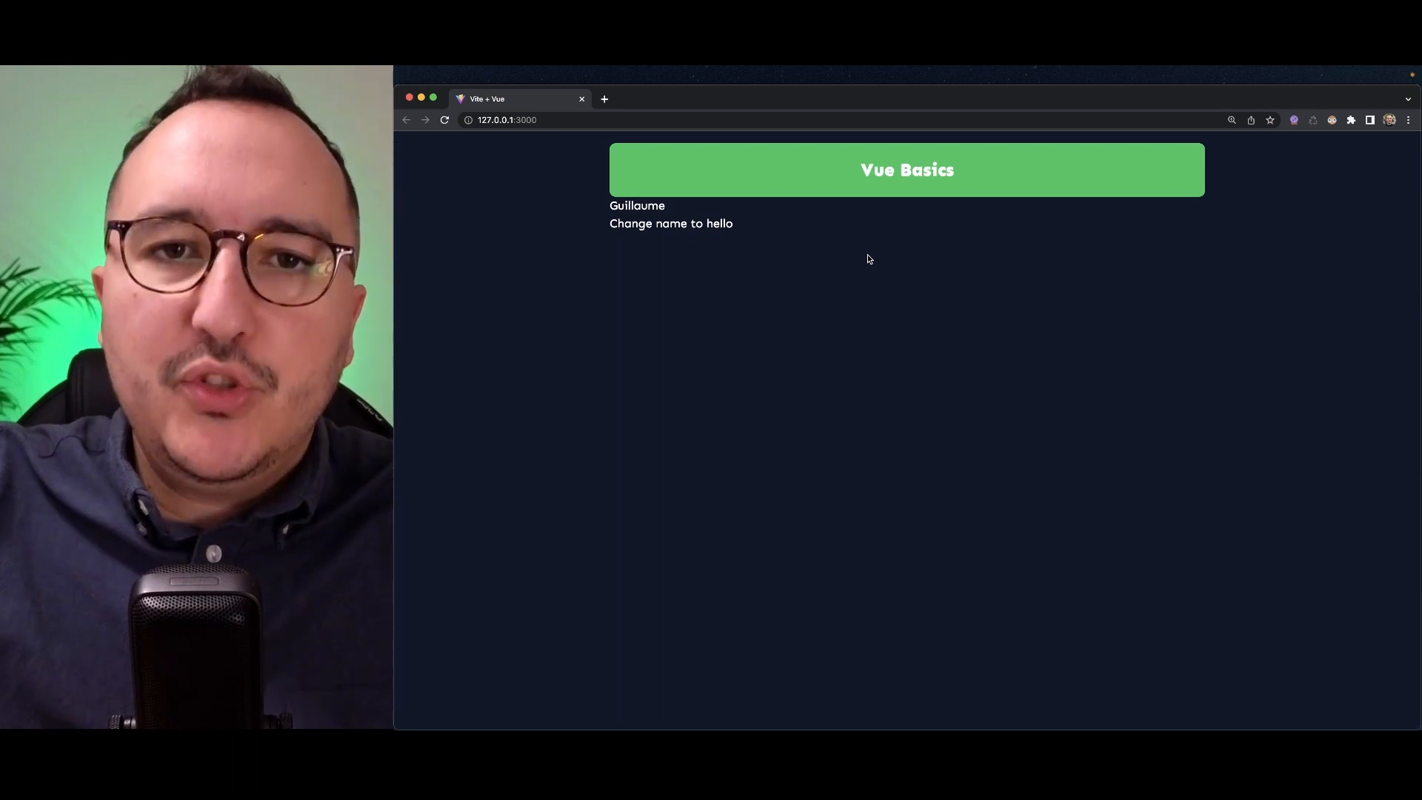
key(ctrl+Left)
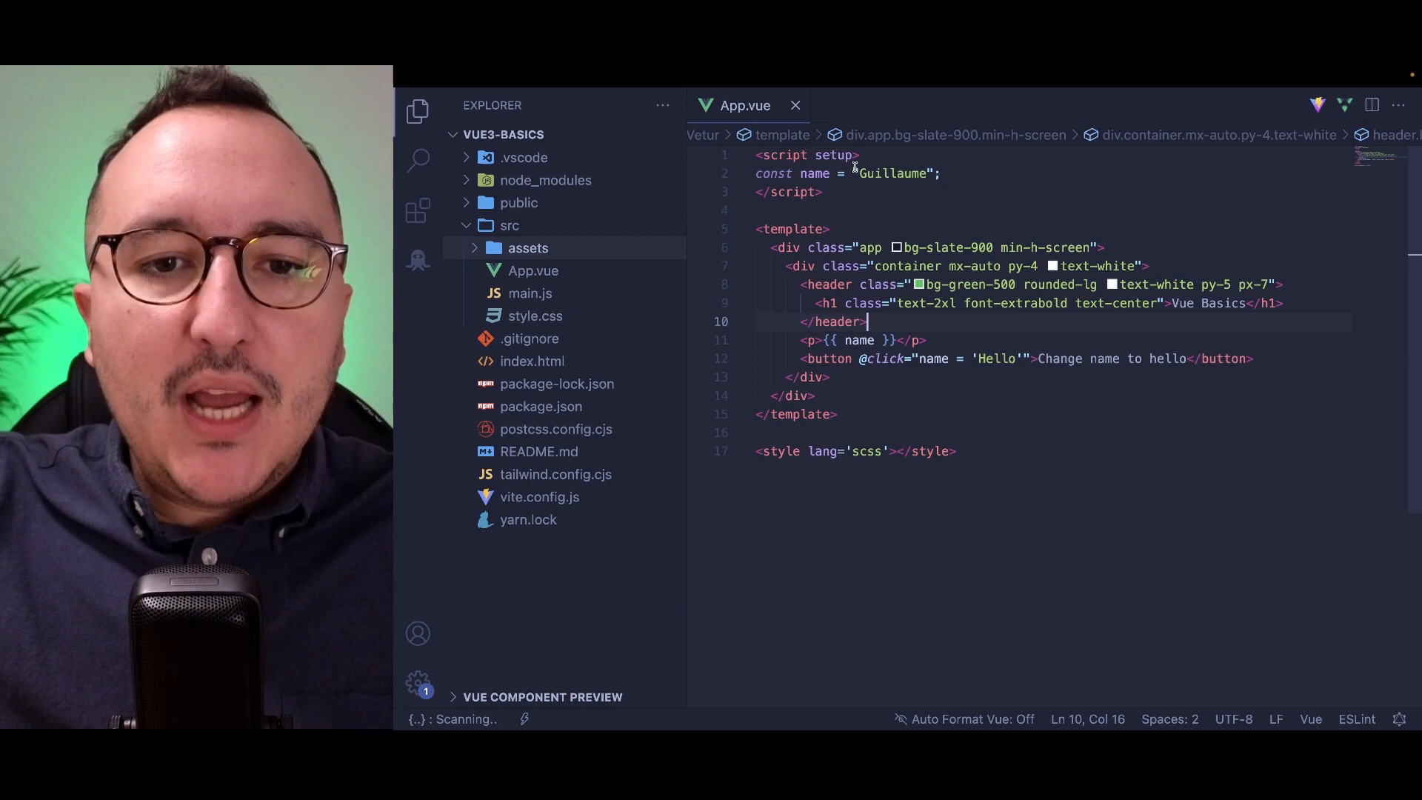
Add import { ref, reactive } from "vue" on line 2 of the script.
drag(852, 174, 936, 174)
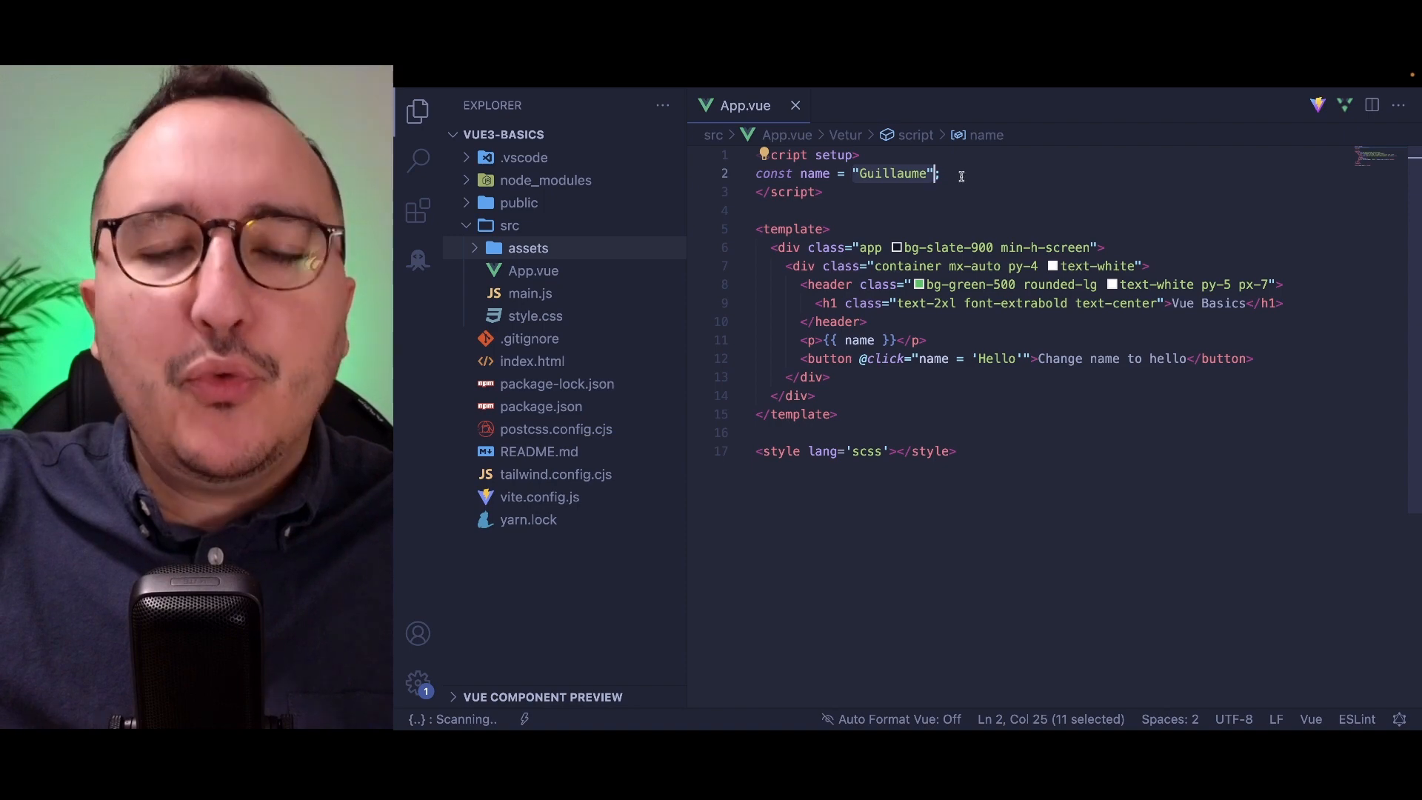
click(900, 154)
key(Return)
text(im)
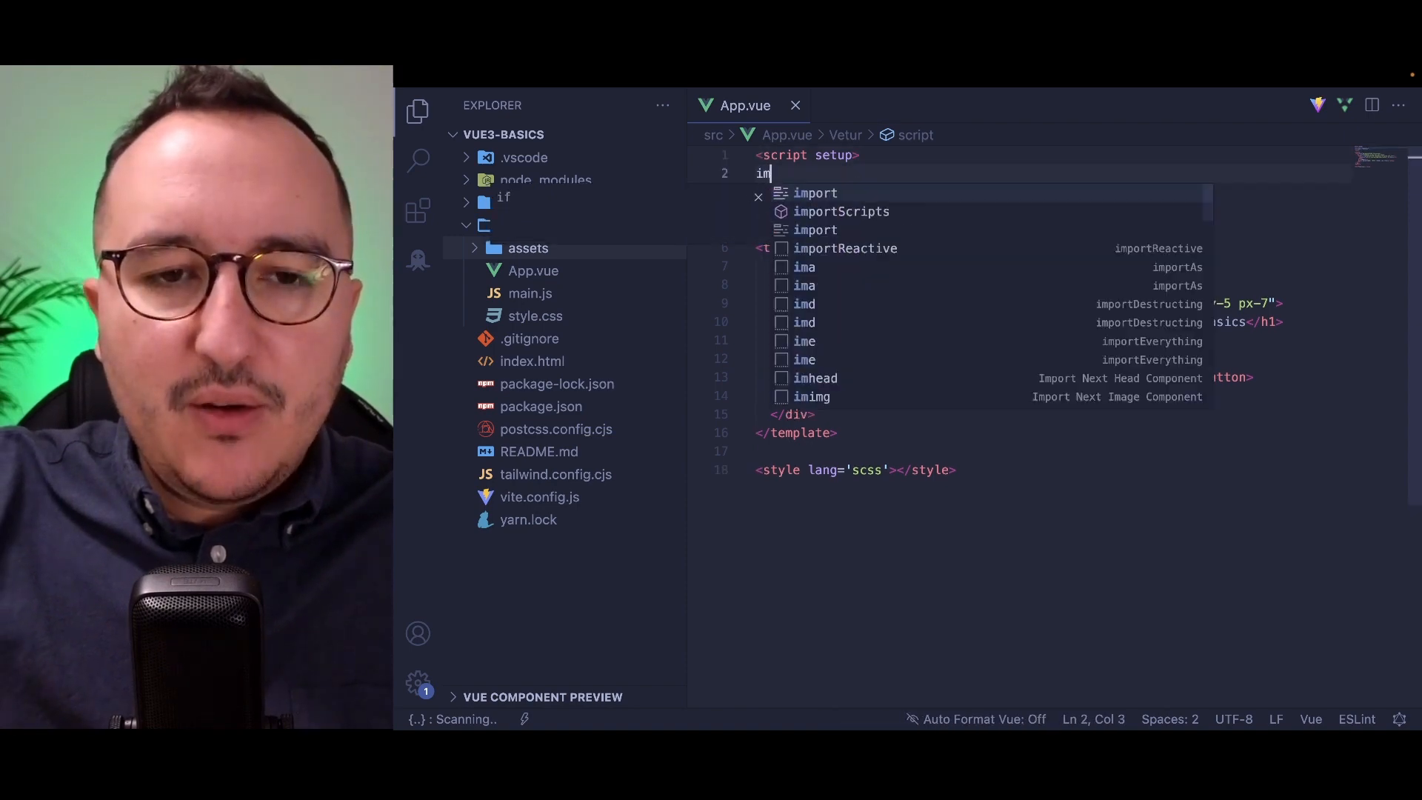
text(port {} )
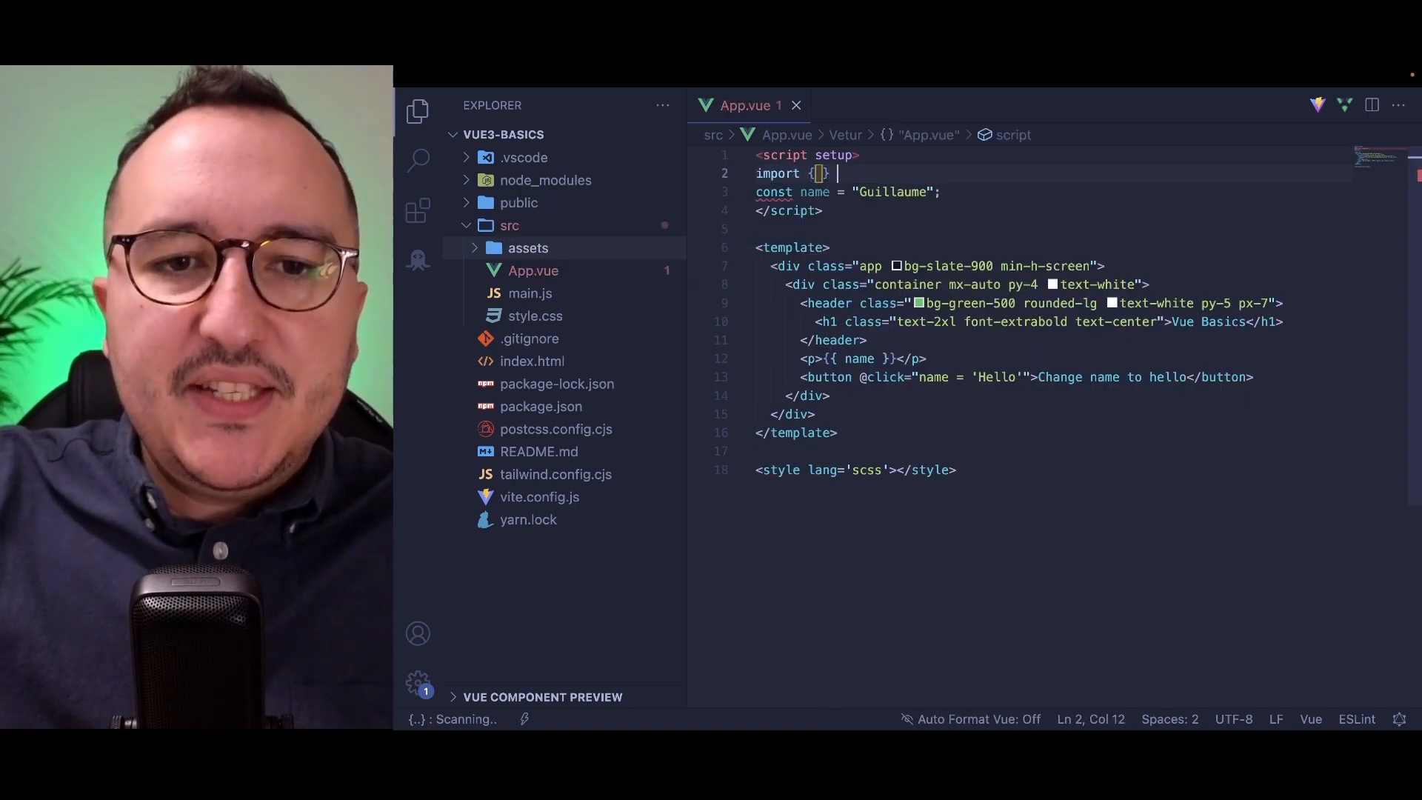
text(from 'vue)
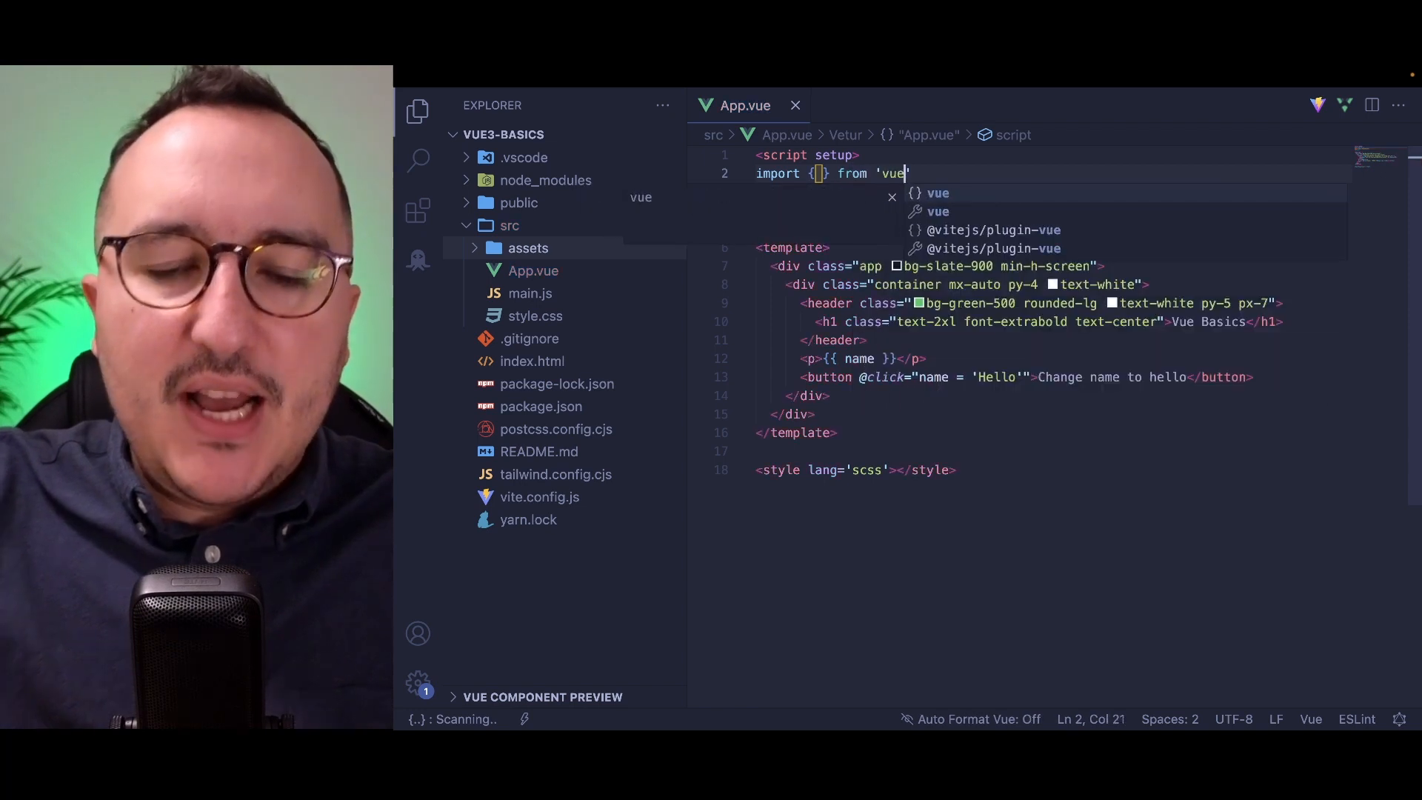
key(Escape)
key(alt+Left)
key(alt+Left)
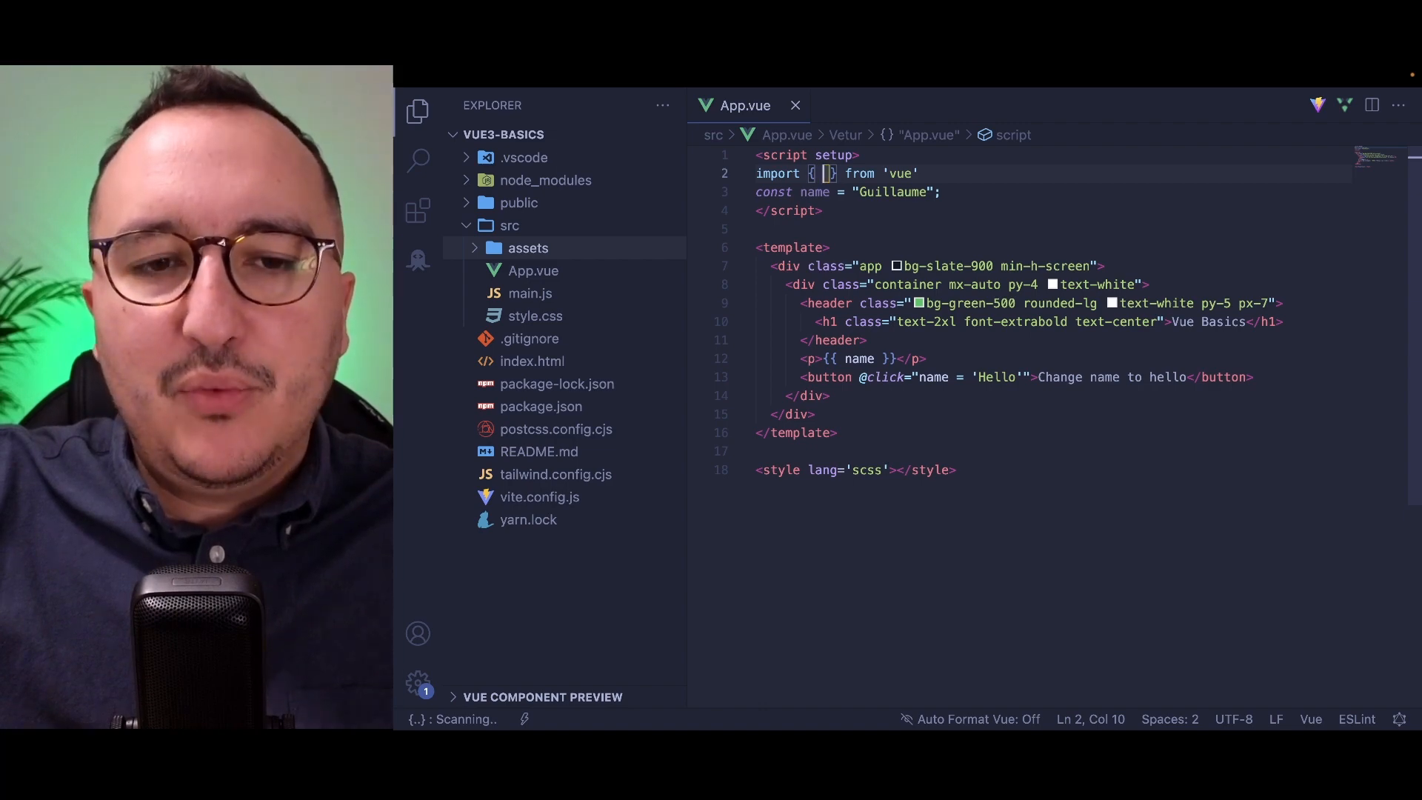
text(ref, reactive)
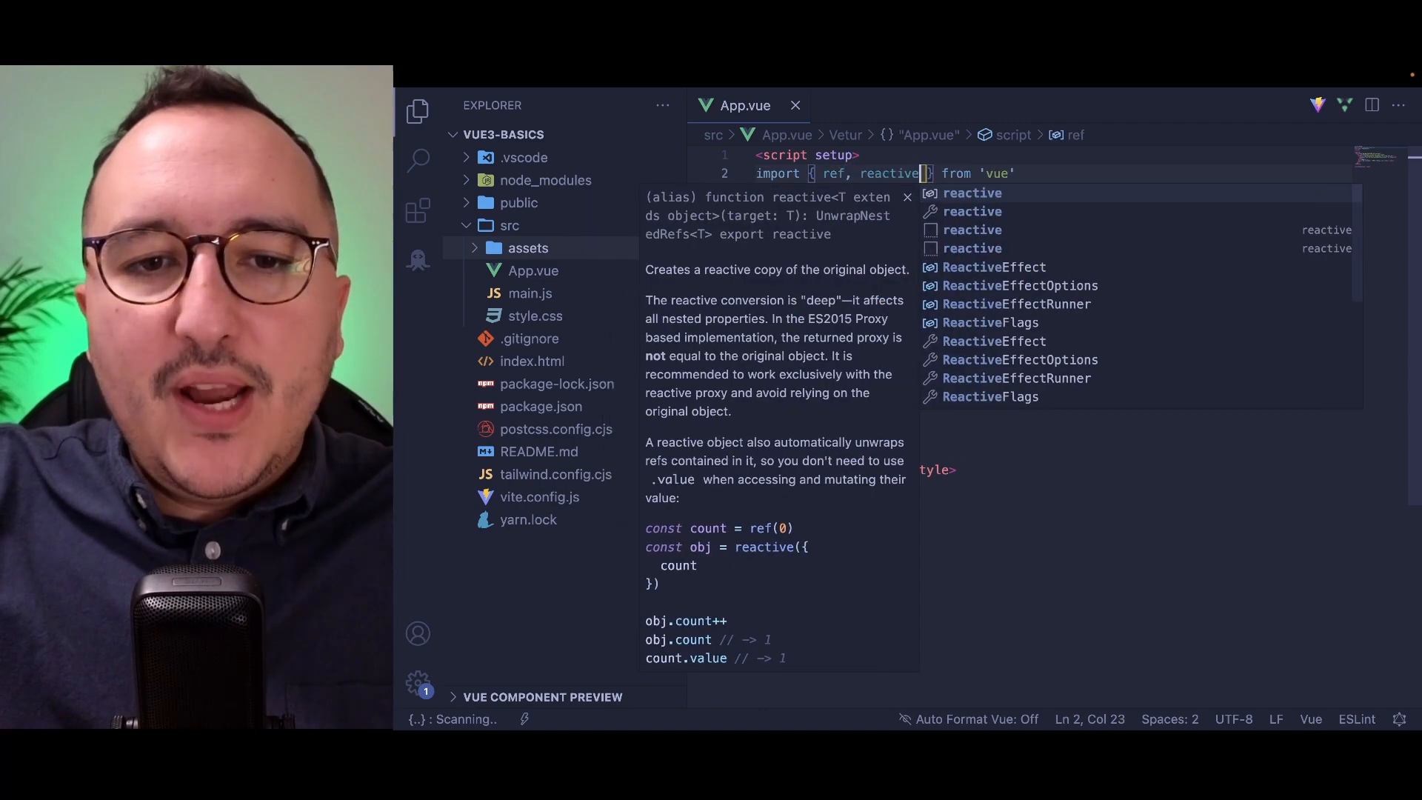
key(Escape)
double_click(831, 174)
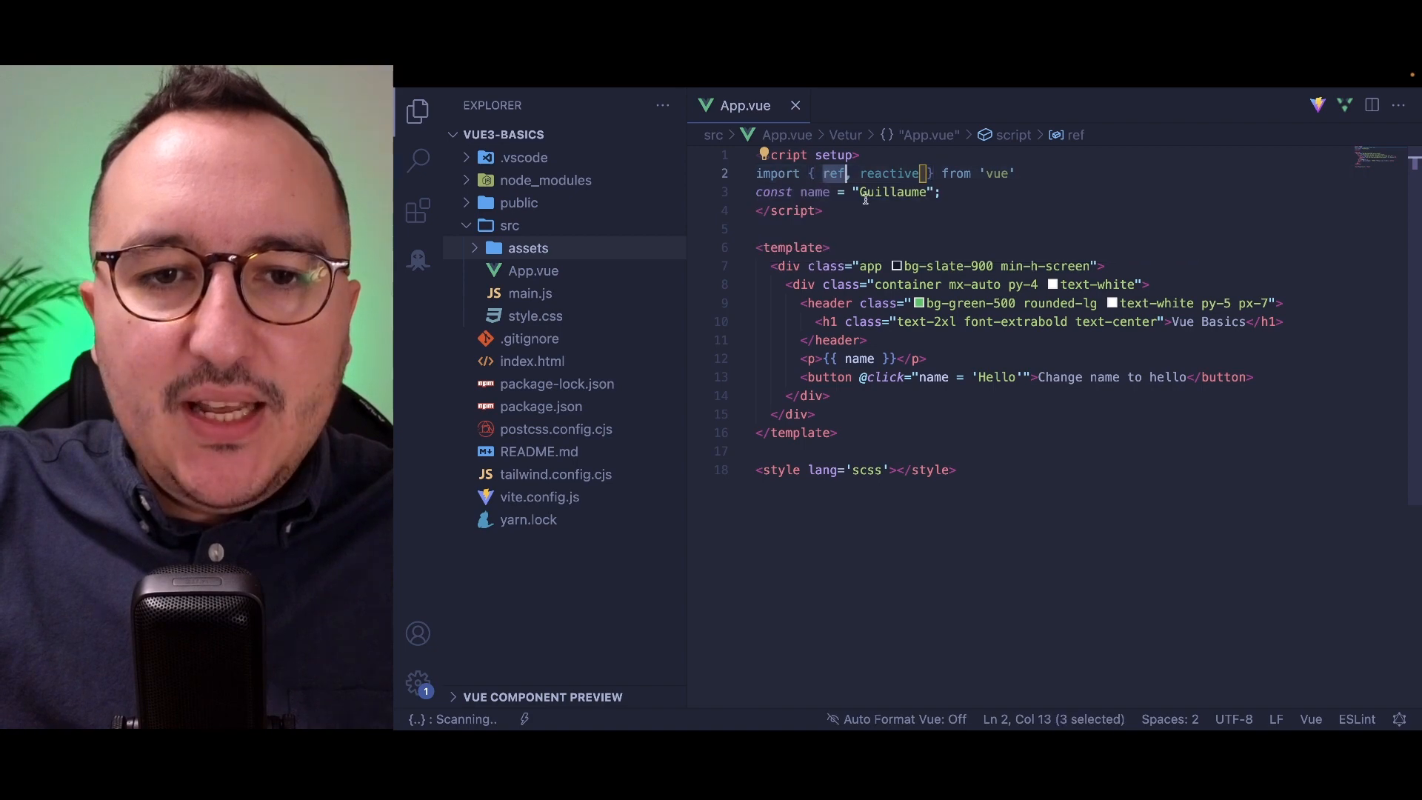
Wrap "Guillaume" in ref() so name is declared as ref("Guillaume").
drag(852, 192, 937, 191)
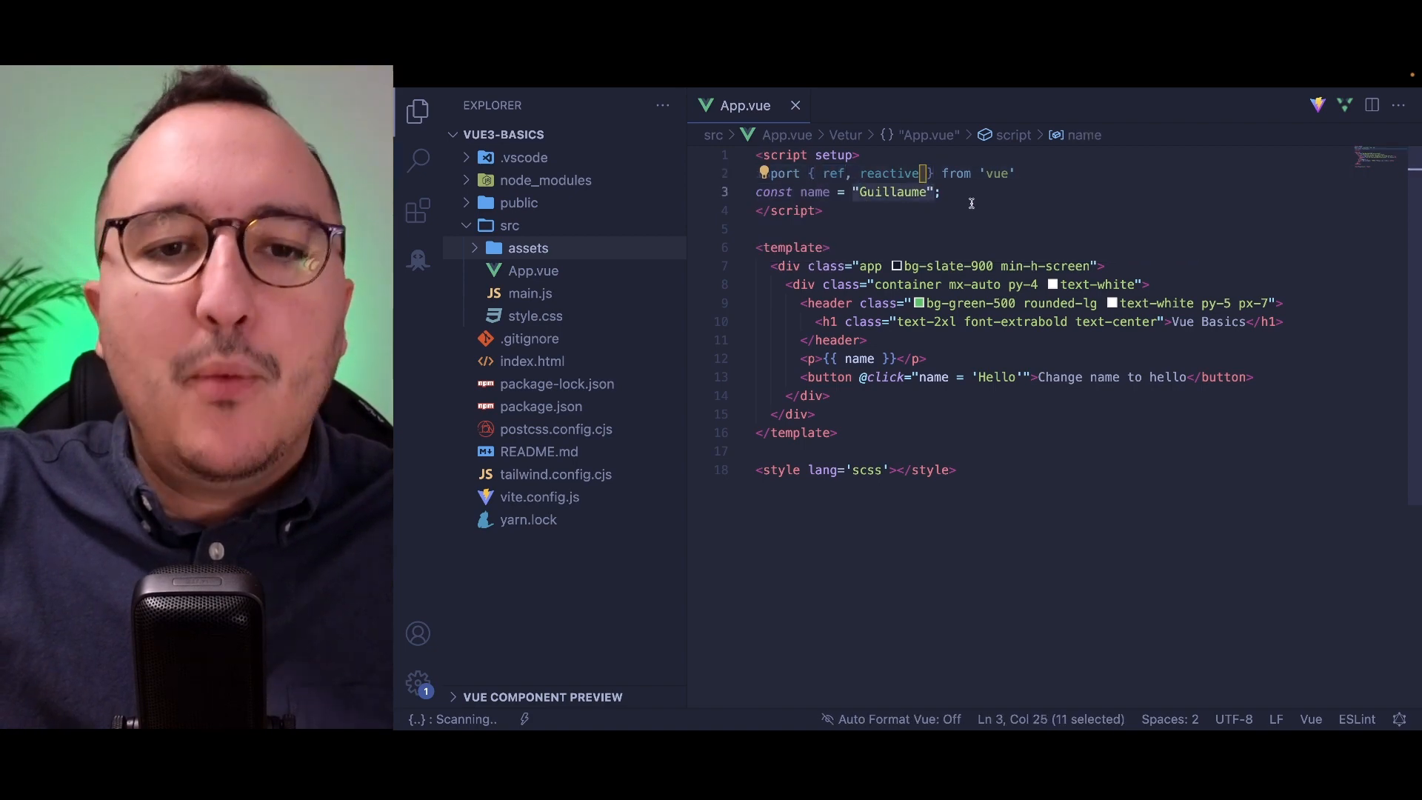
mouse_move(814, 193)
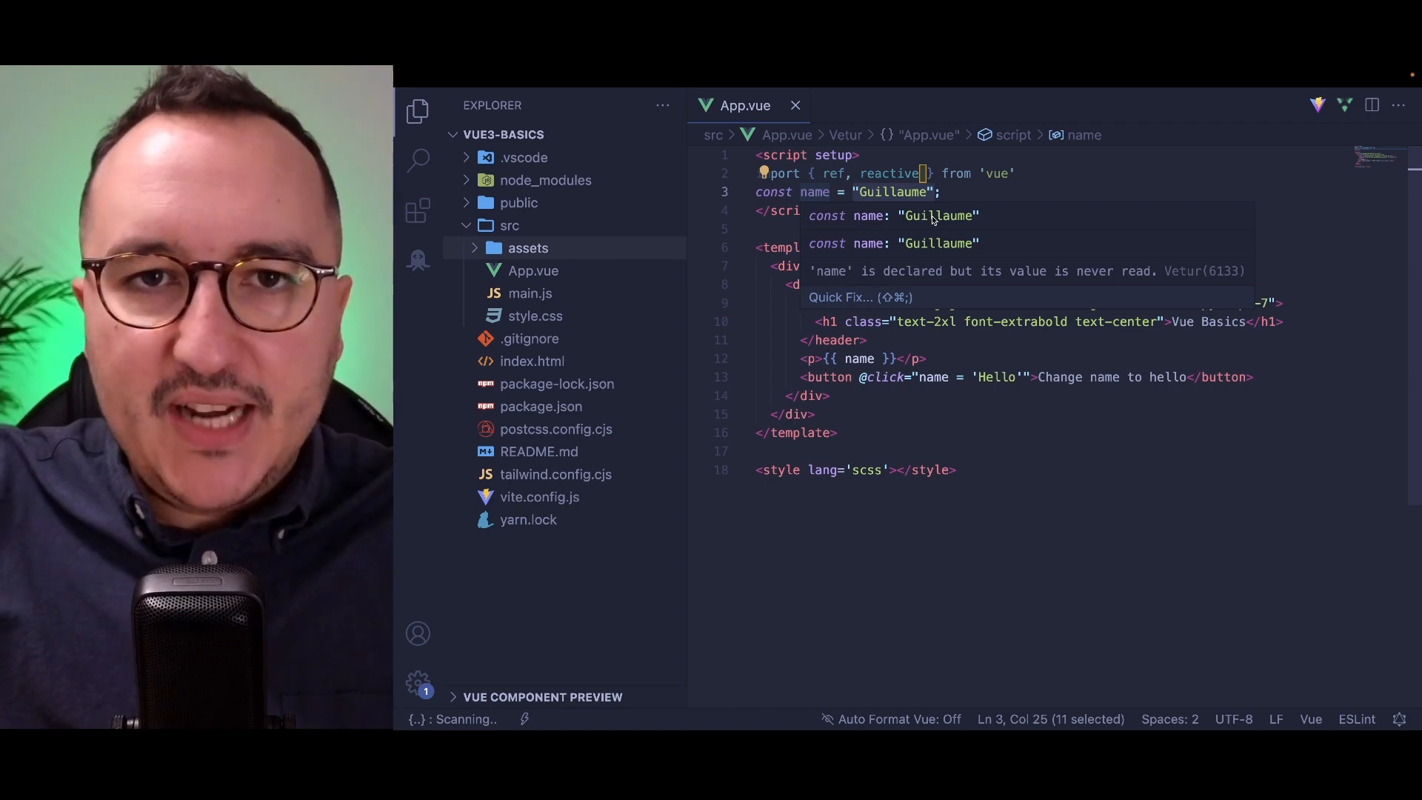
text(ref()
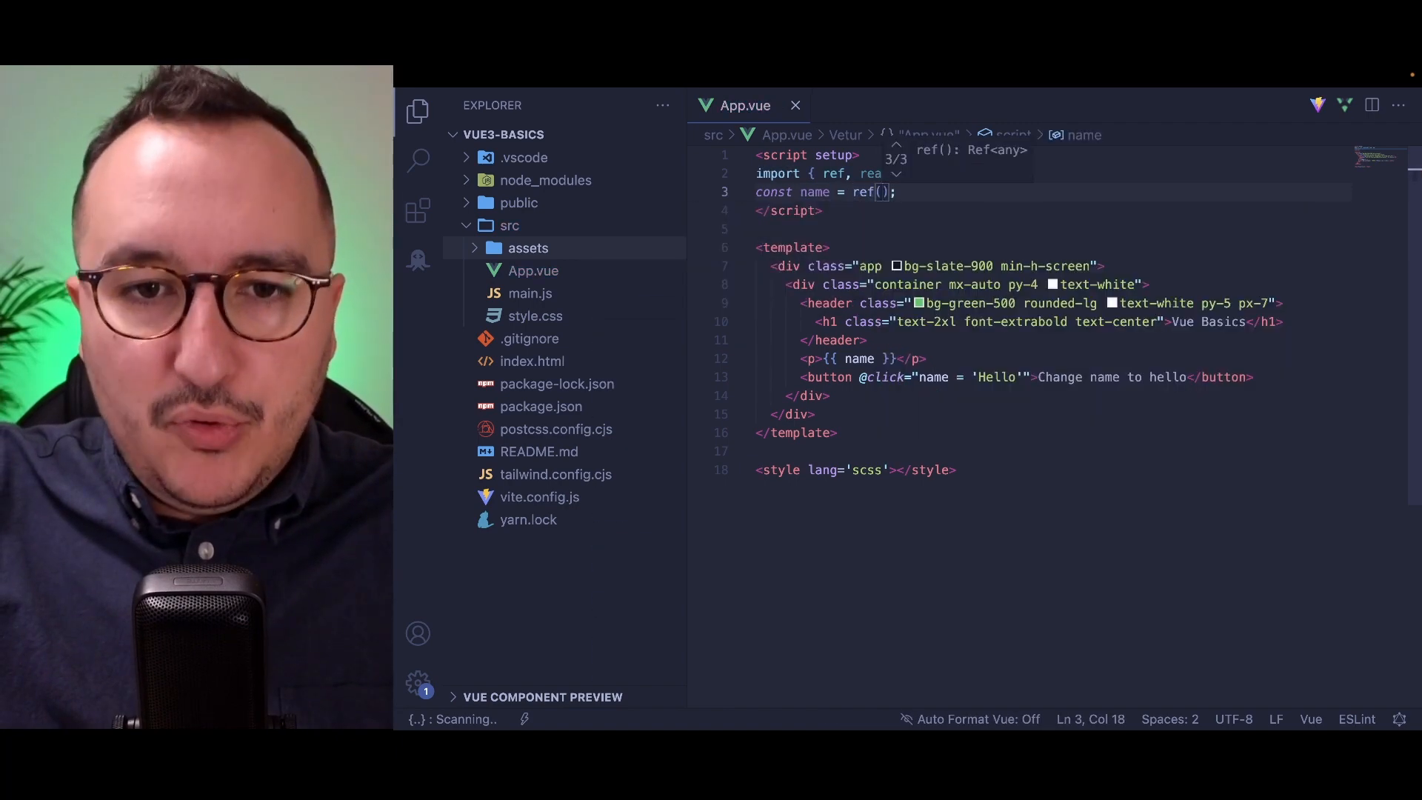
text(")
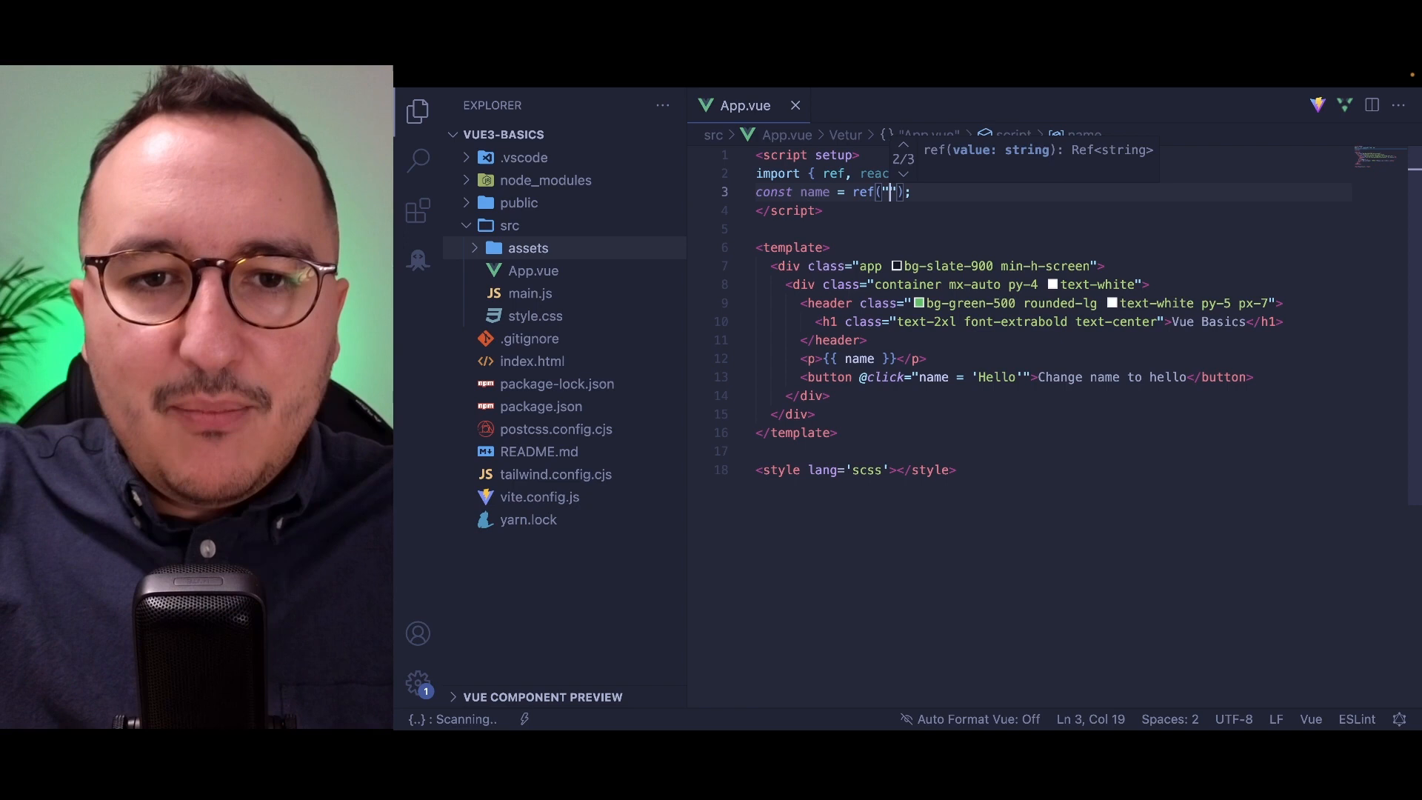
text(Guillaume)
click(1007, 302)
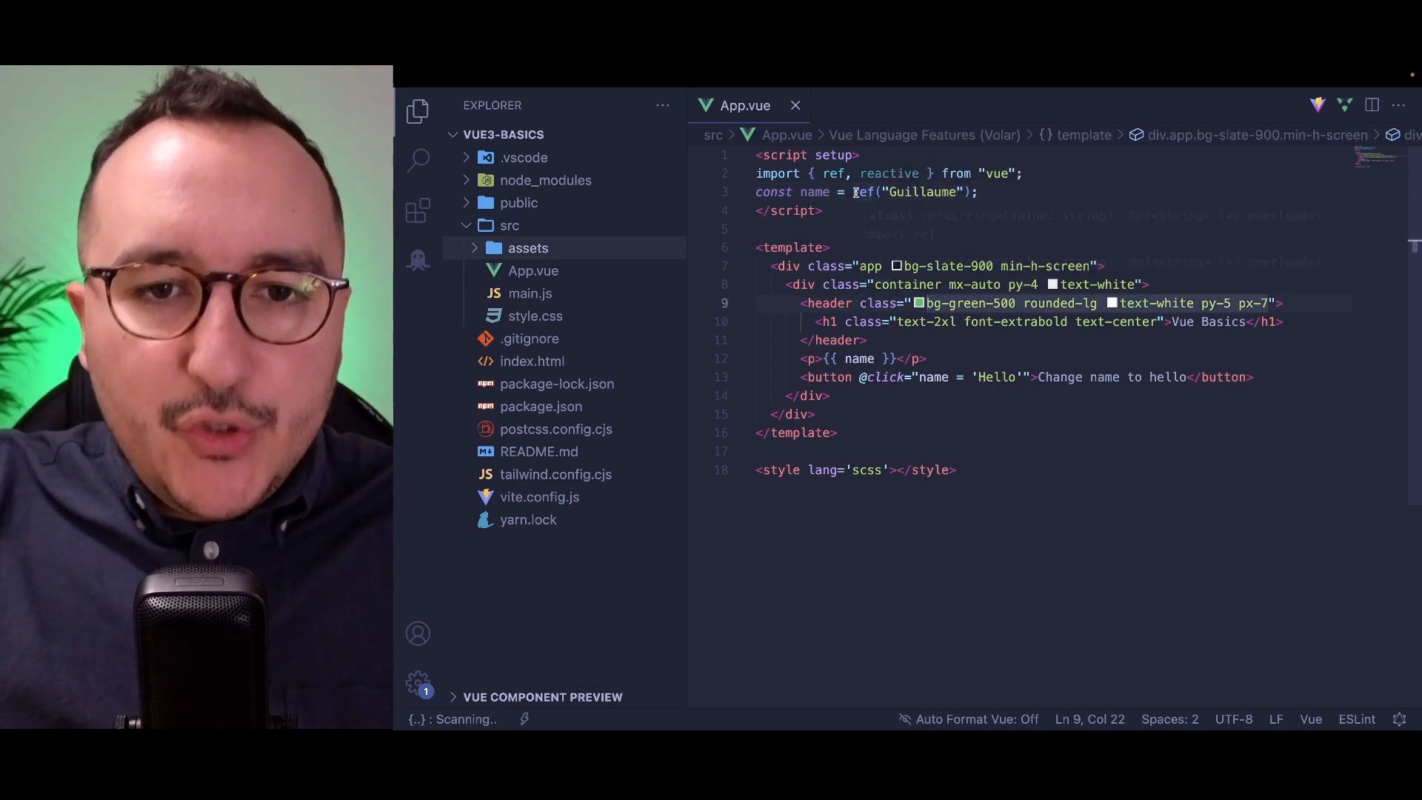
drag(853, 191, 945, 191)
double_click(816, 191)
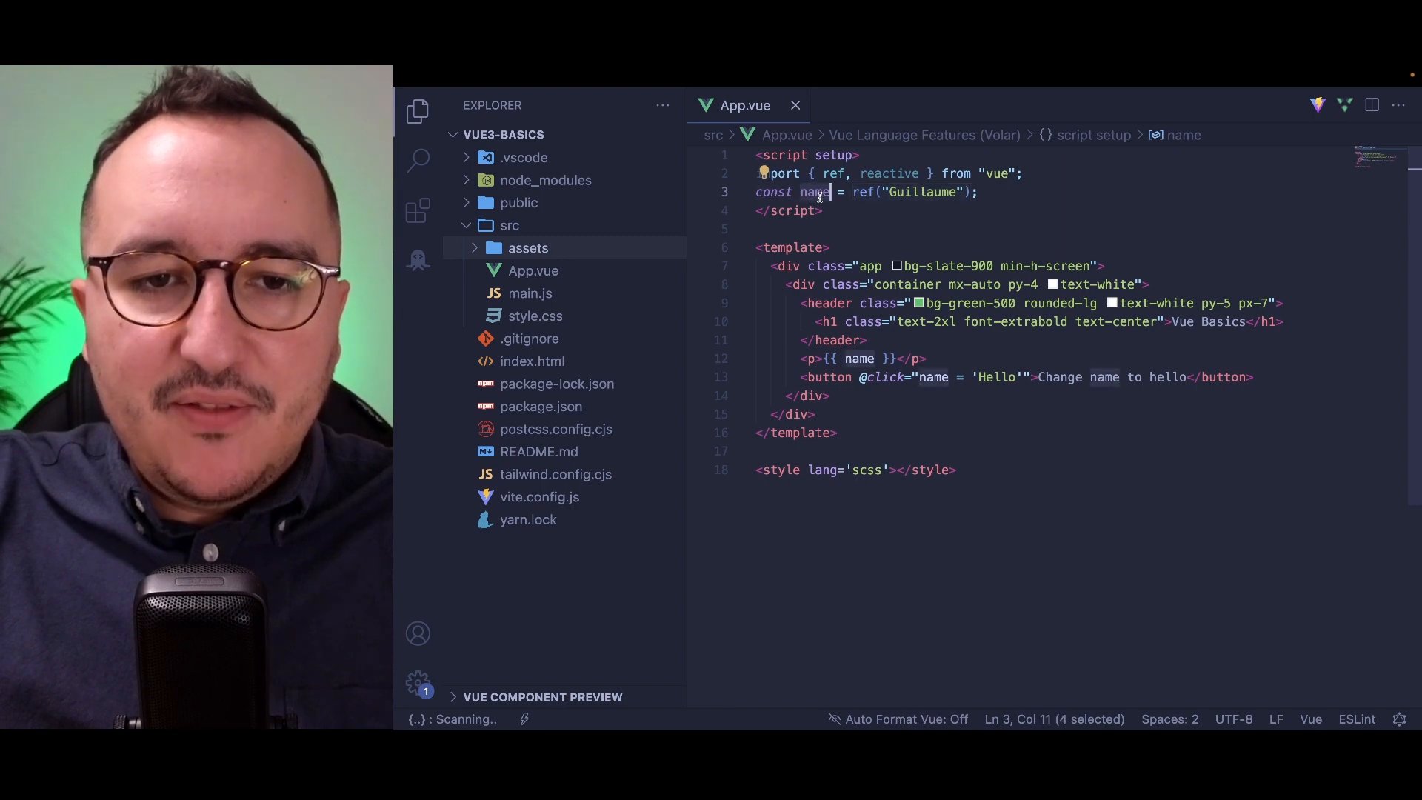
Add console.log(name.value), save, and check Chrome's console prints Guillaume.
key(ctrl+Left)
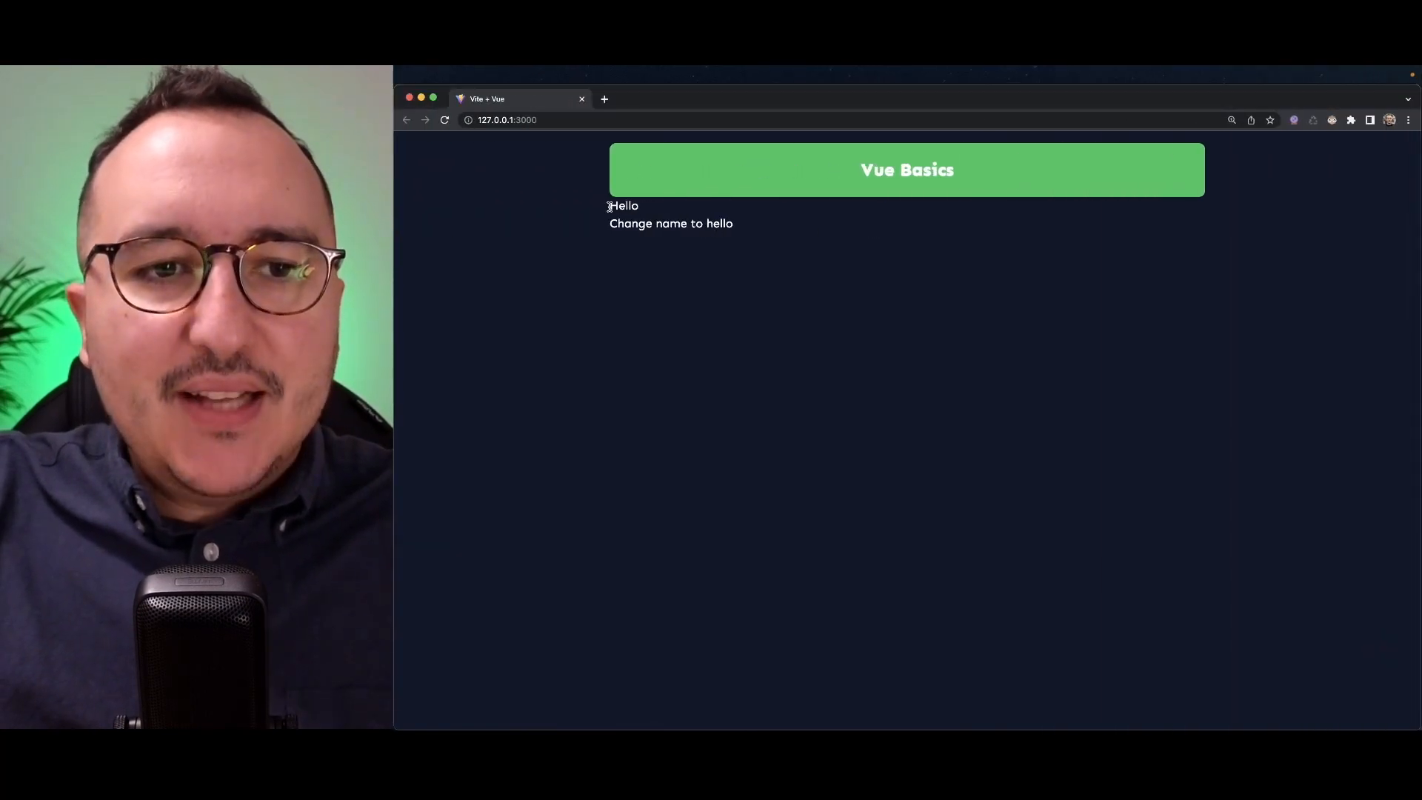
key(ctrl+Right)
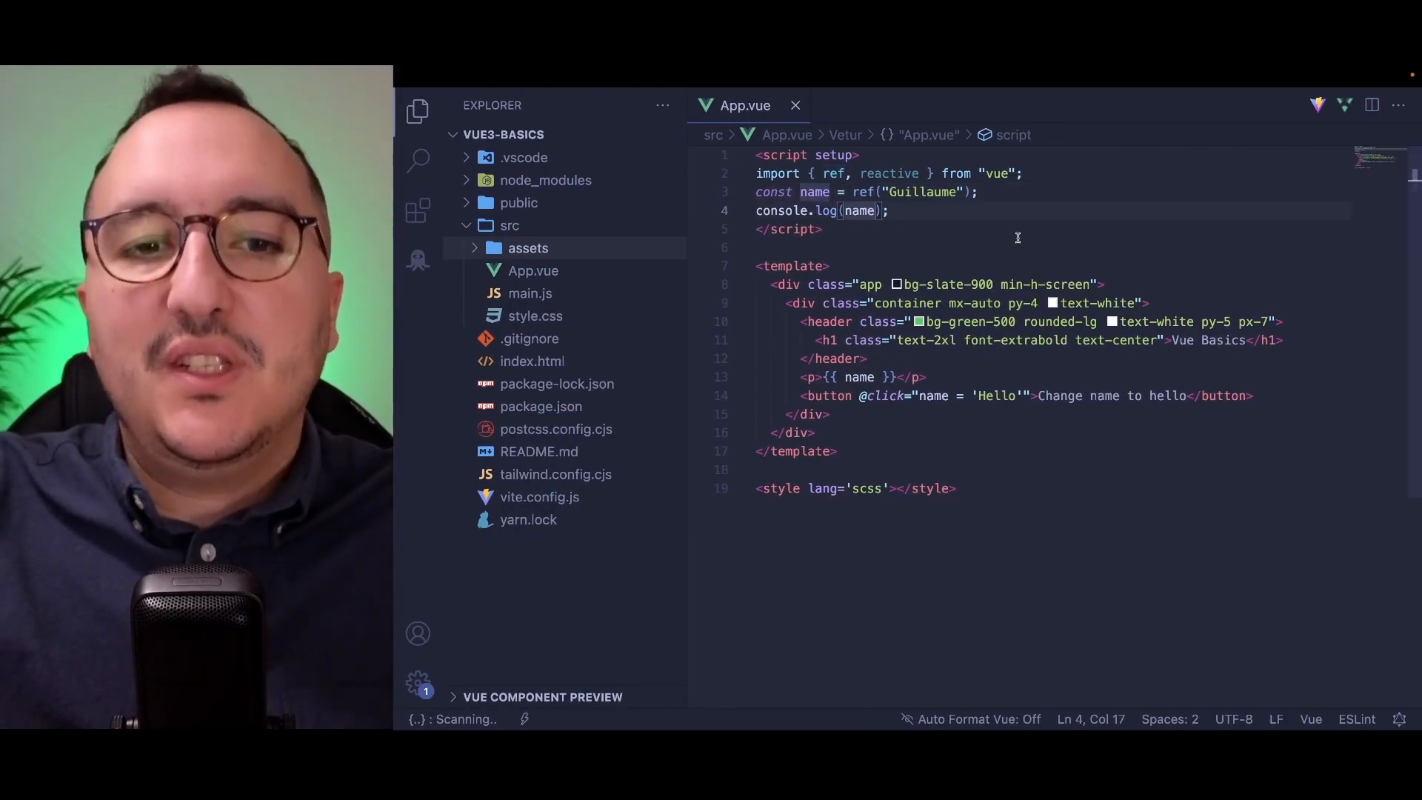
text(.value)
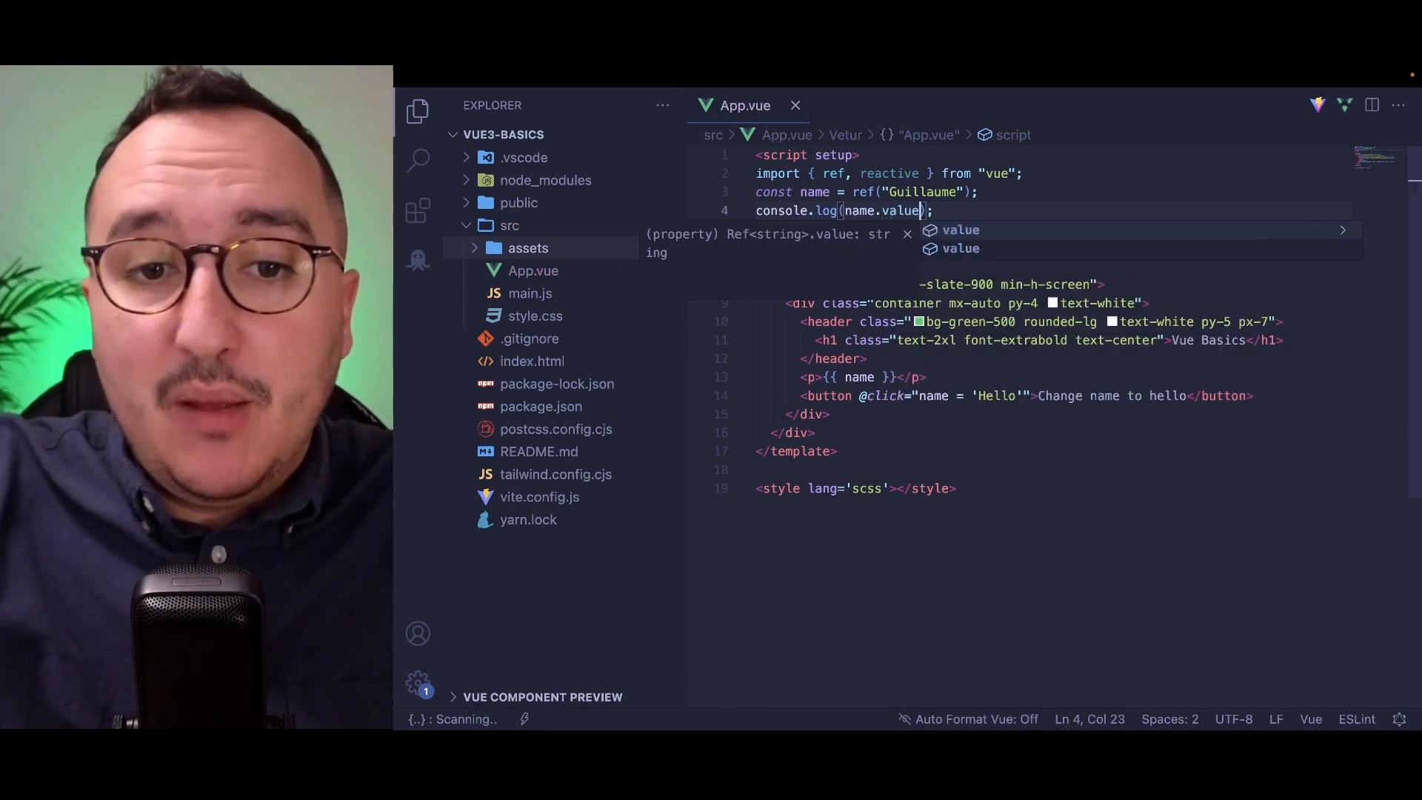
key(ctrl+s)
key(alt+Tab)
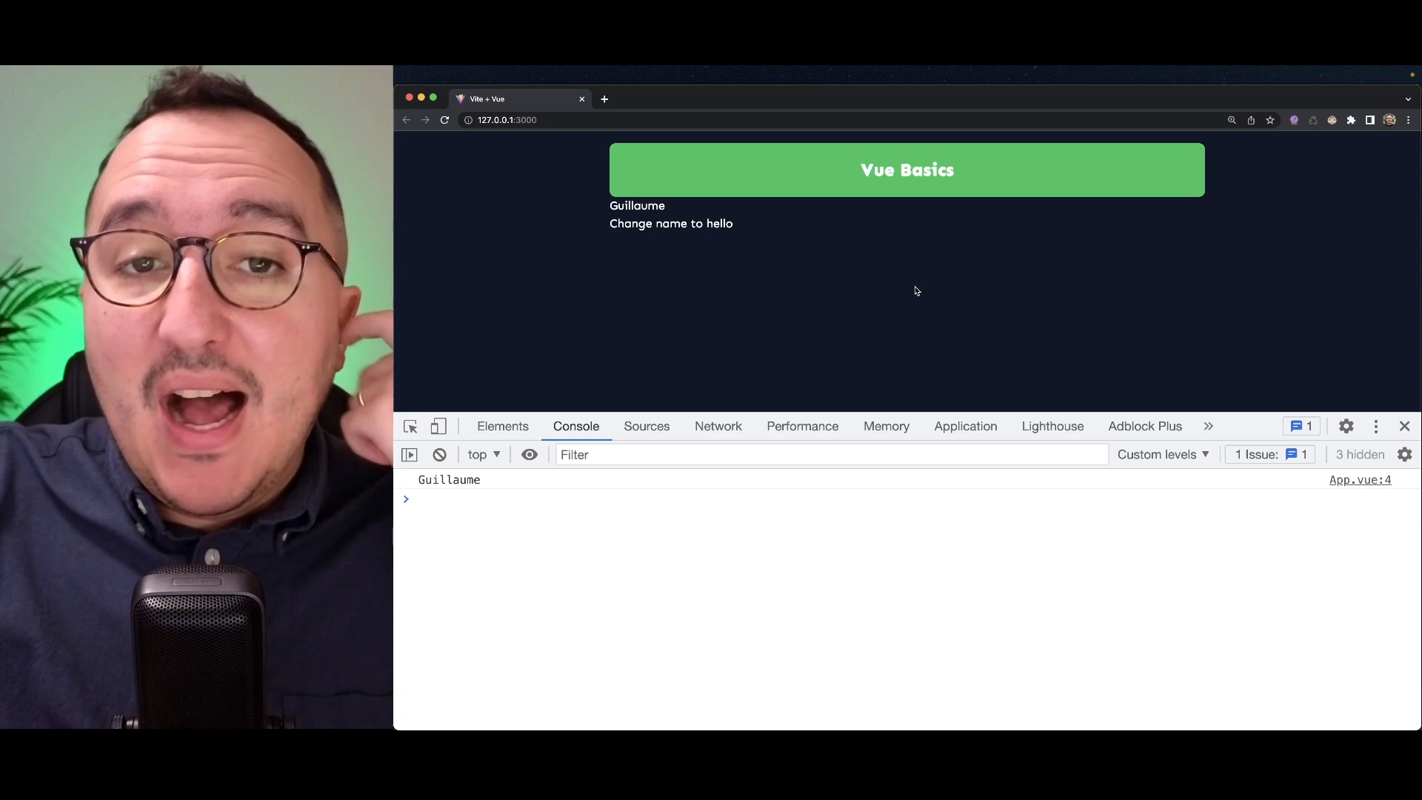
key(alt+Tab)
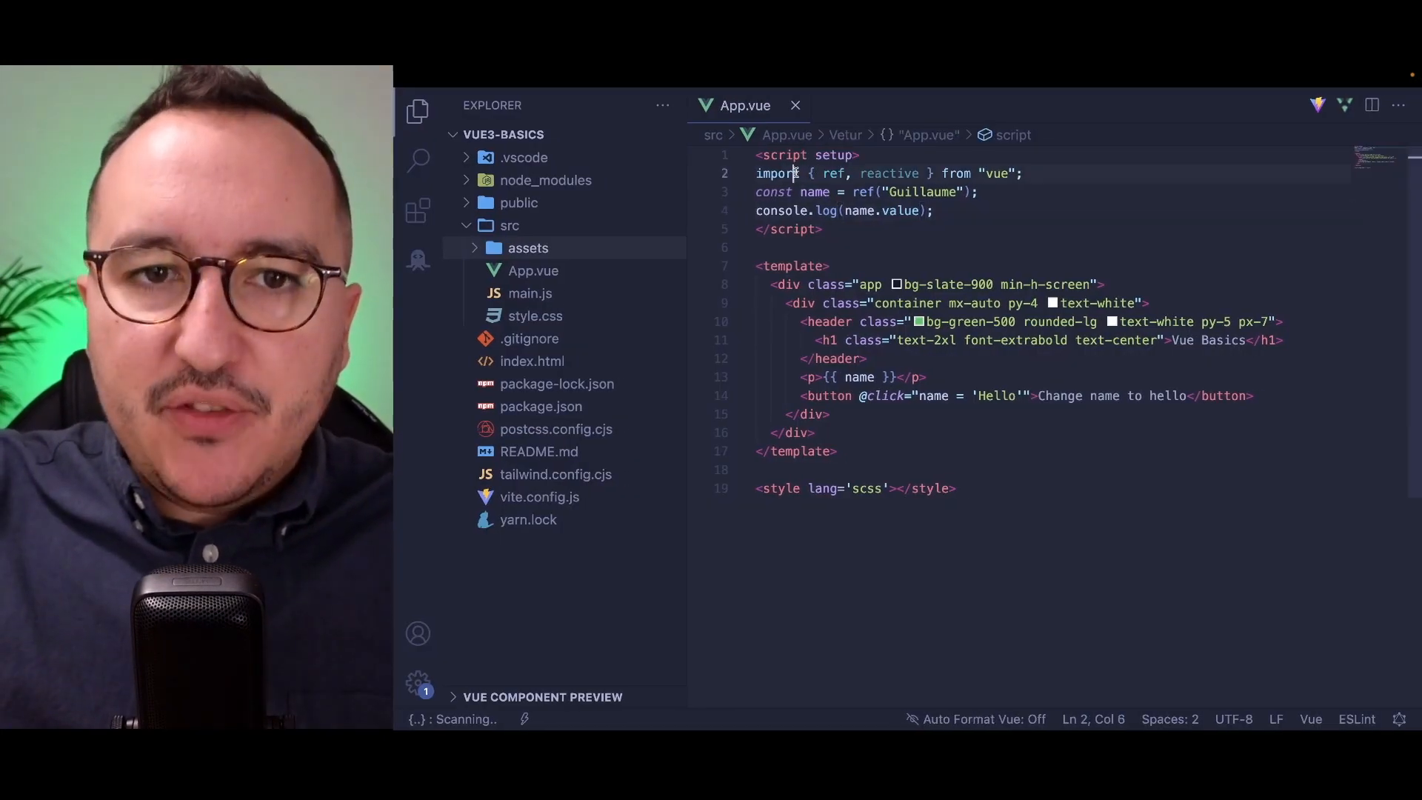
Remove the console.log and start a reactive person object below the name ref.
mouse_move(812, 174)
mouse_down()
mouse_move(825, 229)
mouse_move(853, 173)
mouse_move(930, 211)
mouse_up()
click(825, 229)
key(Escape)
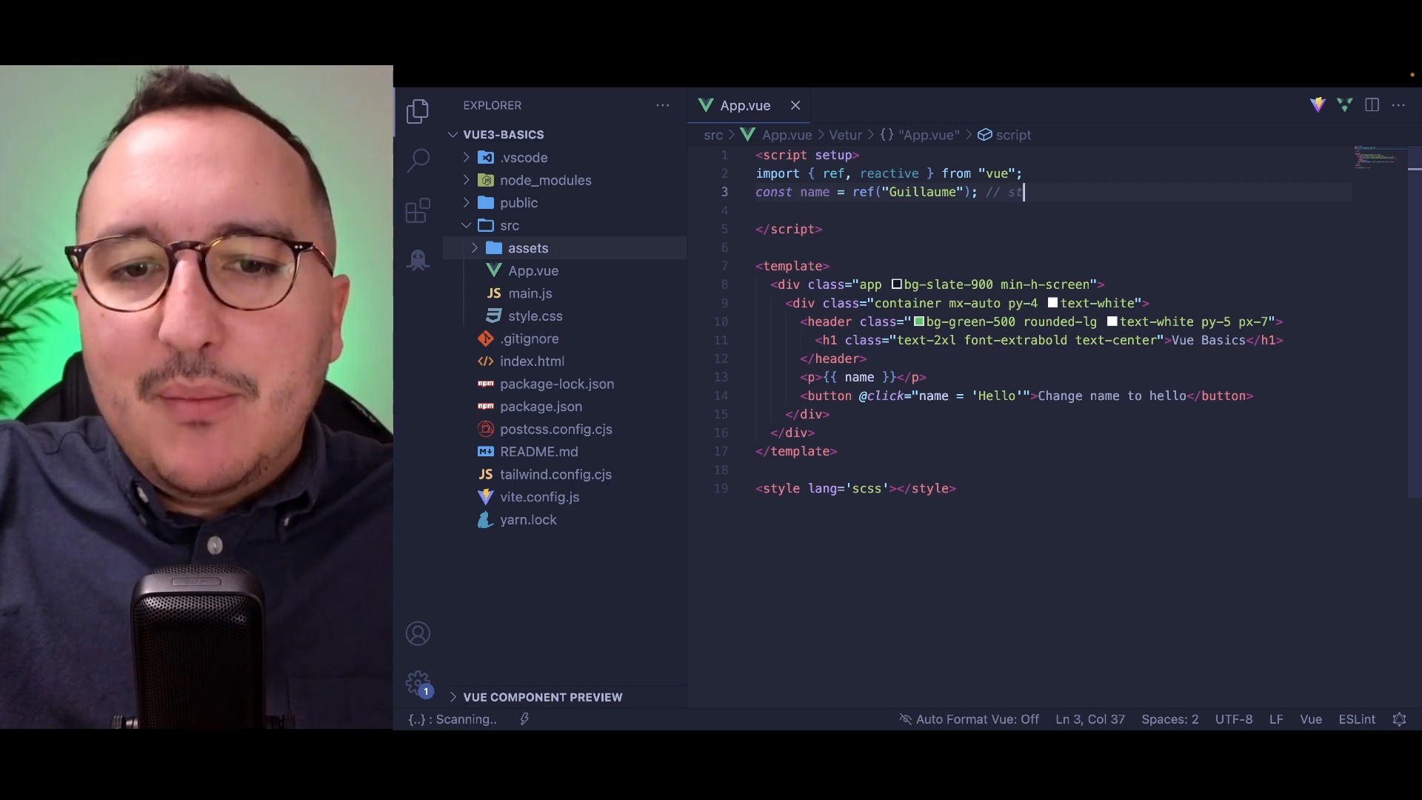
text(rings, numbe)
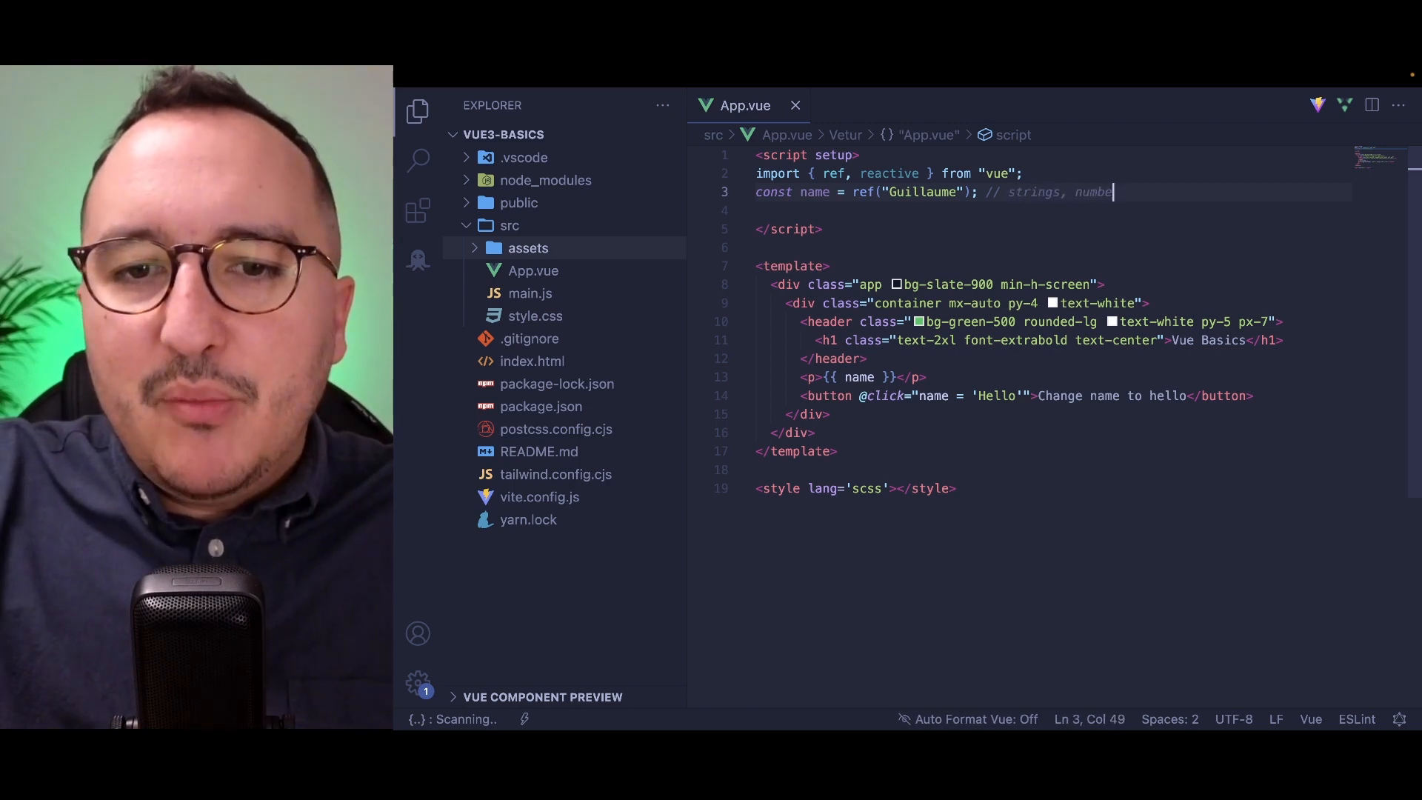
text(s... primitives)
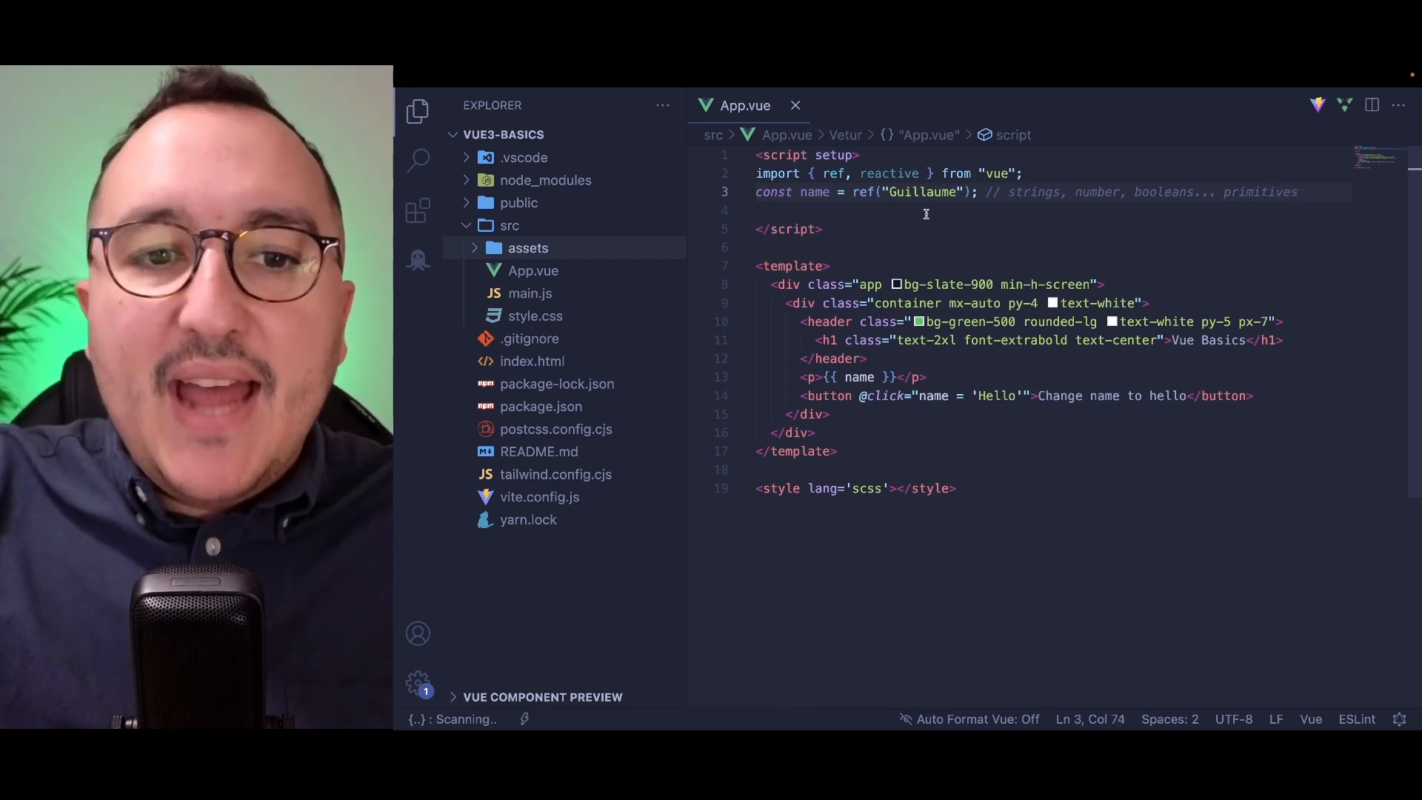
key(Return)
text(const pe)
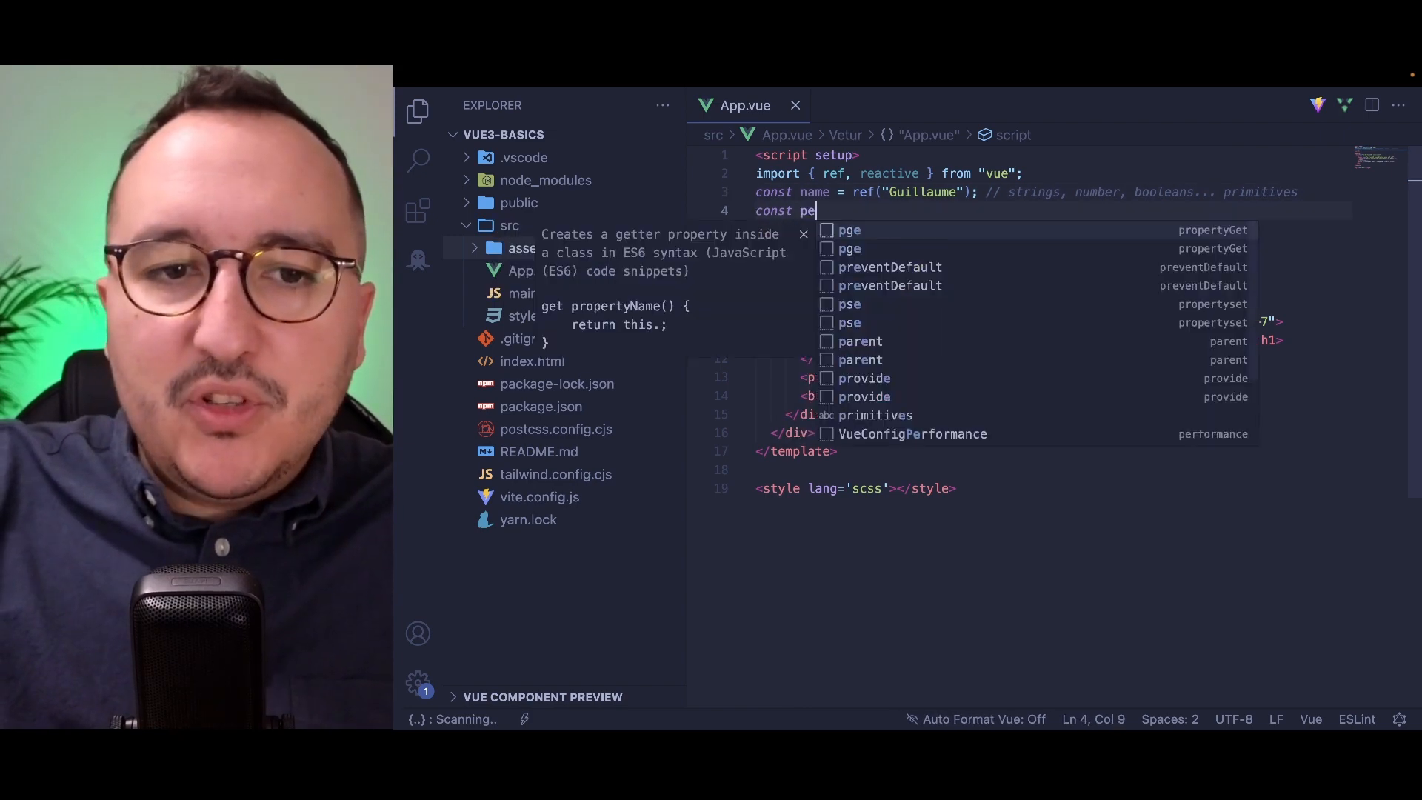
text(rson = )
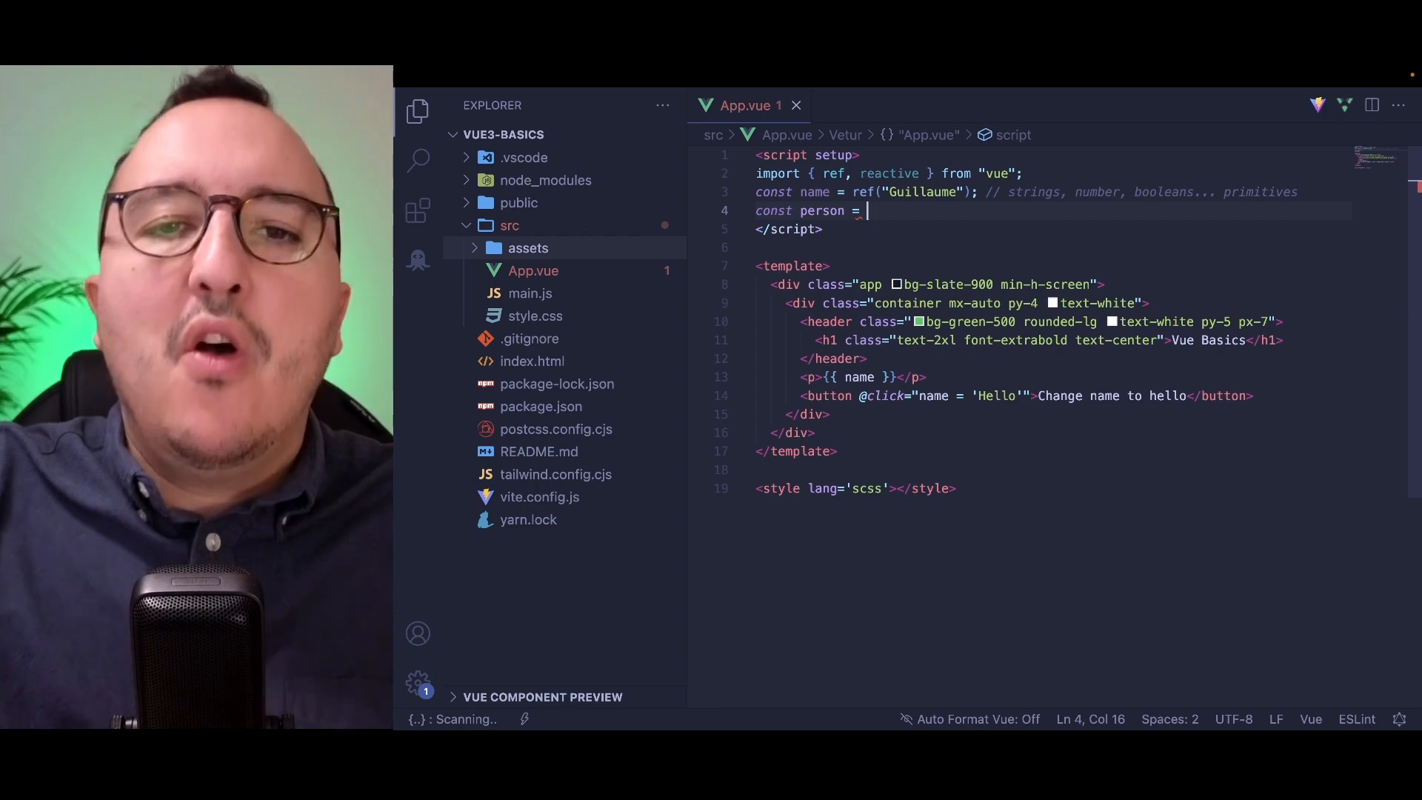
text(reactive({)
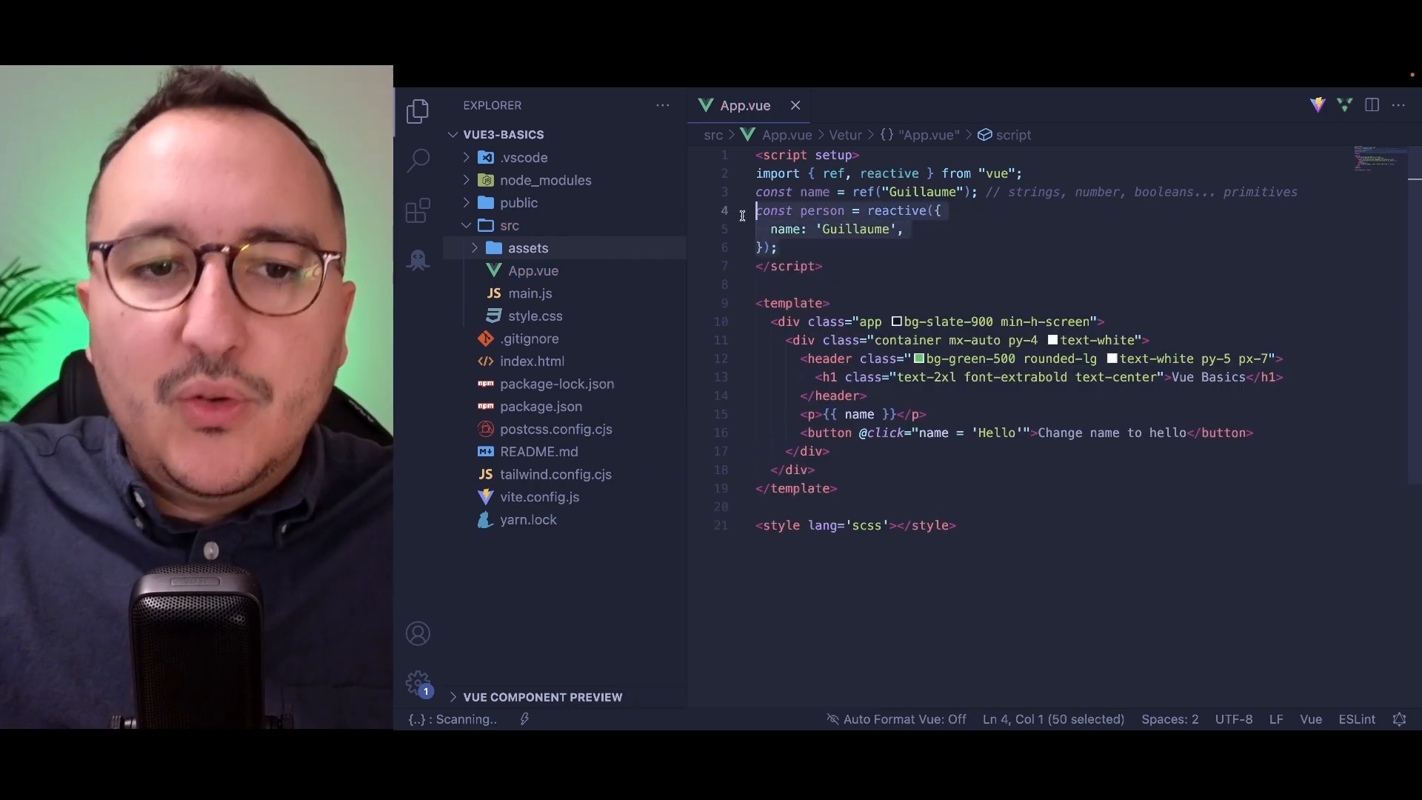
Give person a name and an age: 34 property, and bind the template to person.name.
click(770, 229)
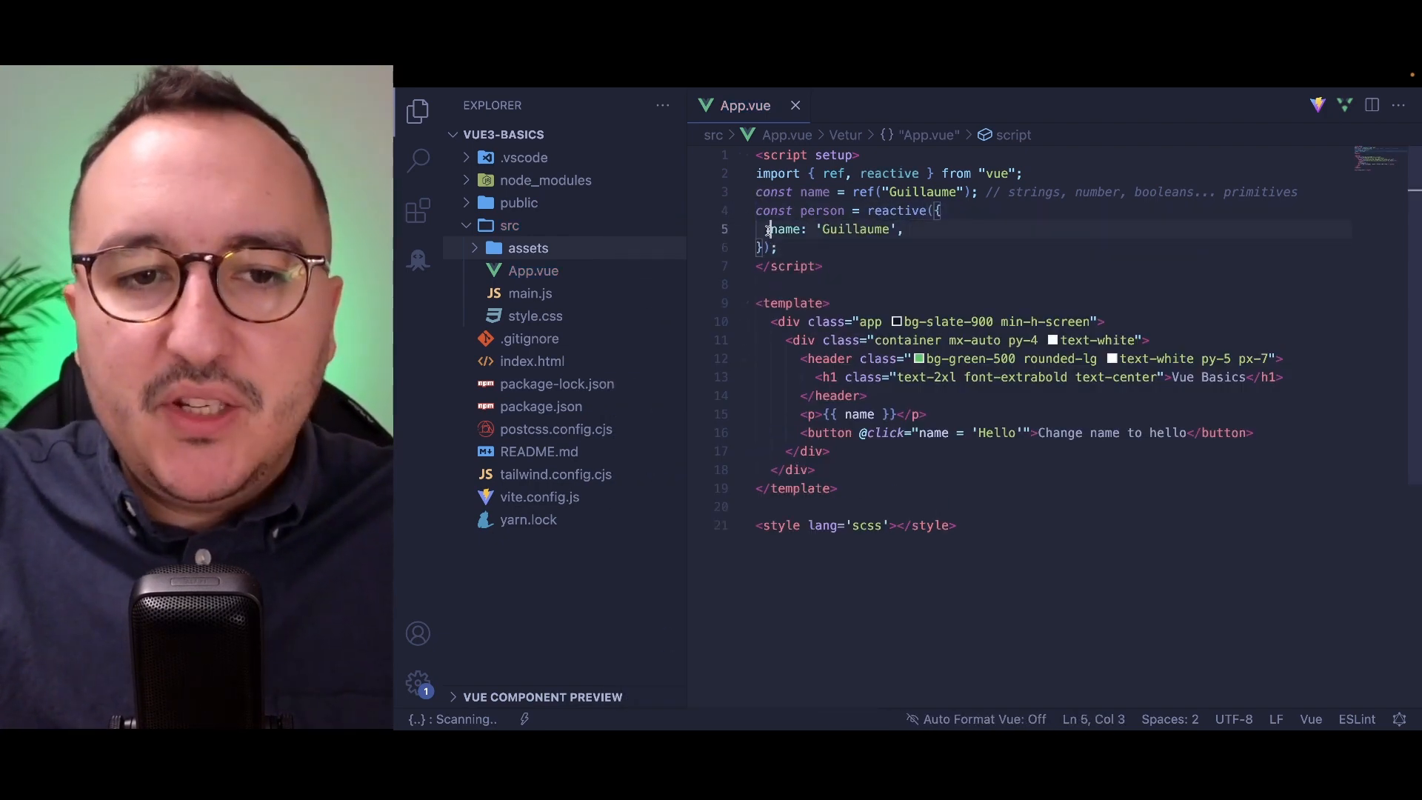
drag(770, 230, 921, 229)
click(922, 229)
key(Return)
text(age)
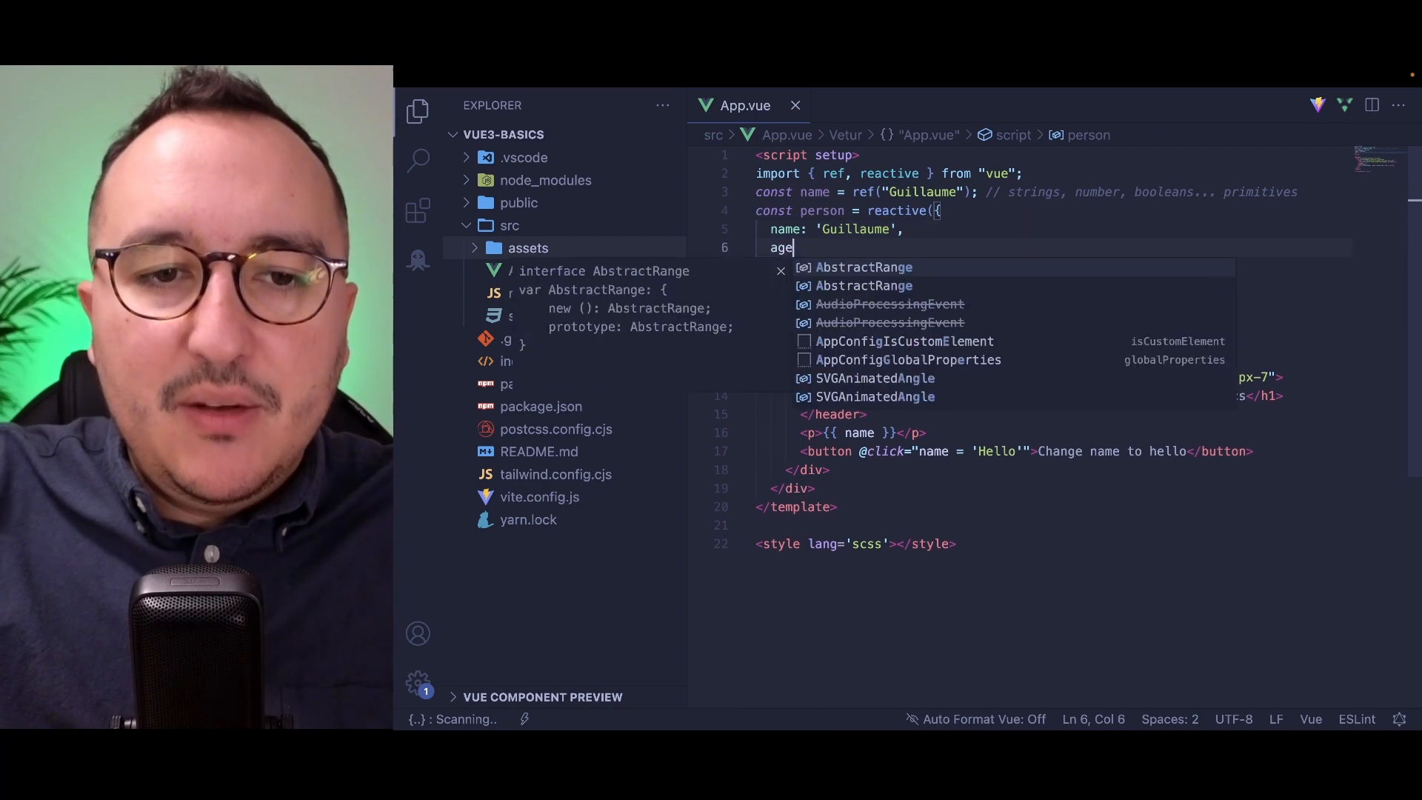
text(: 34,)
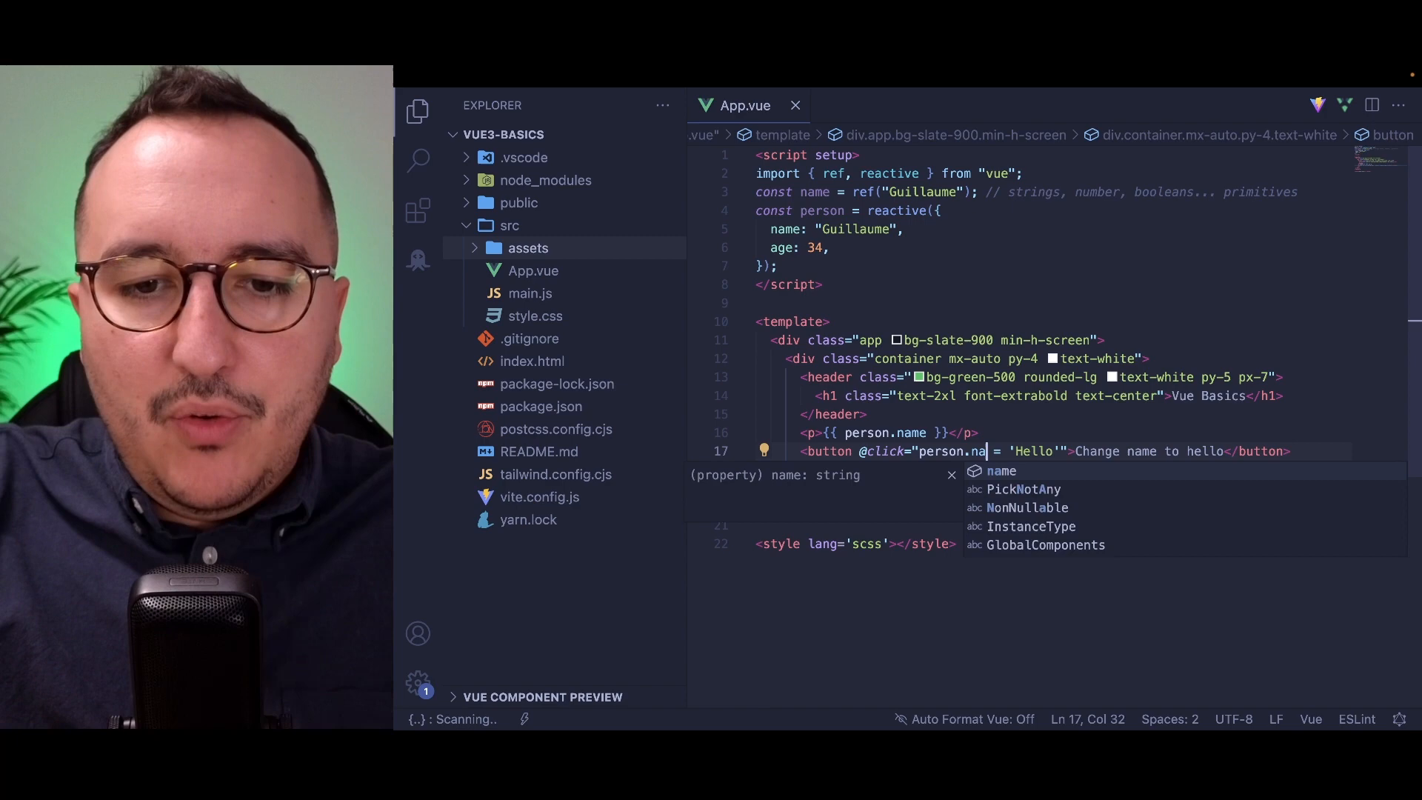
key(Tab)
Check the app in the browser, then target the button handler's person.name assignment.
key(super+Tab)
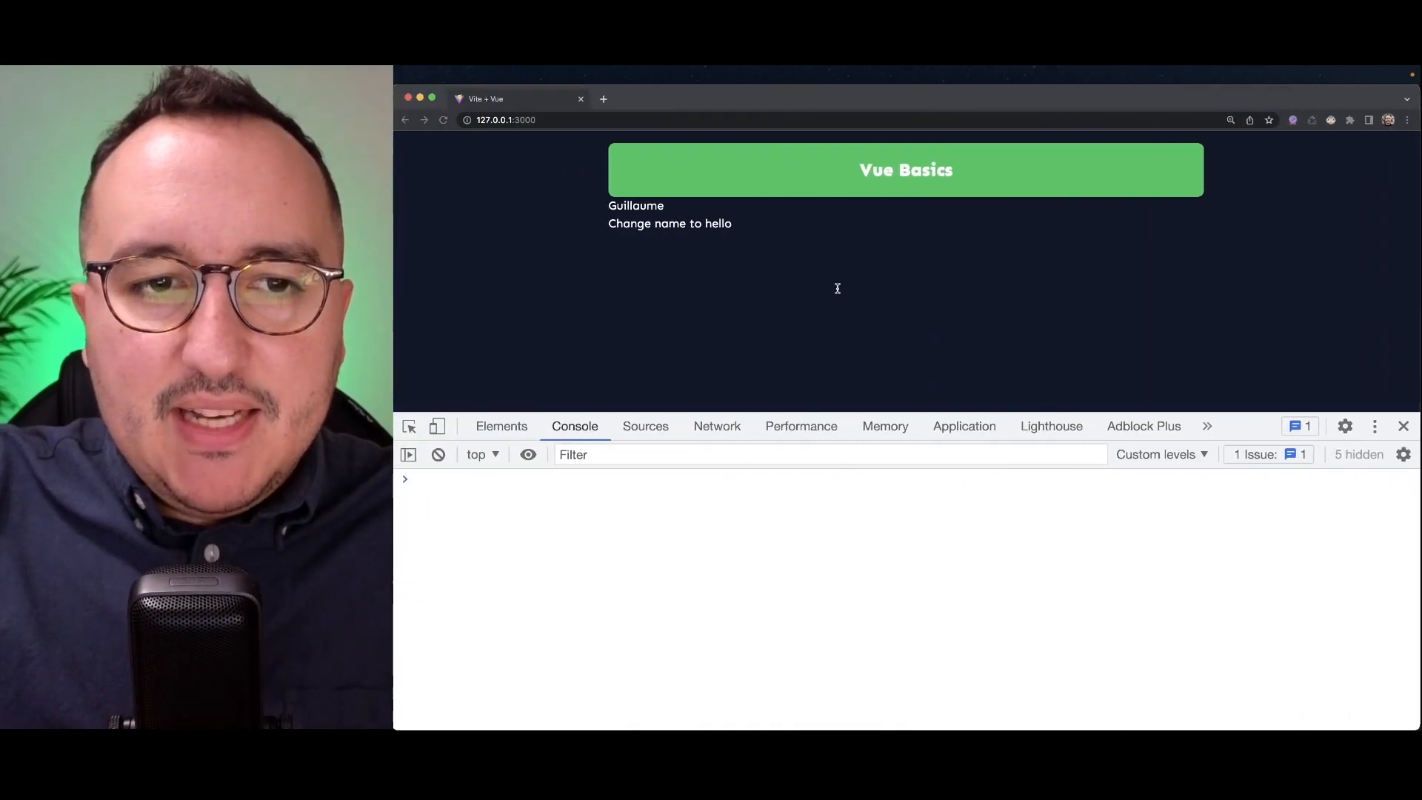
key(super+Tab)
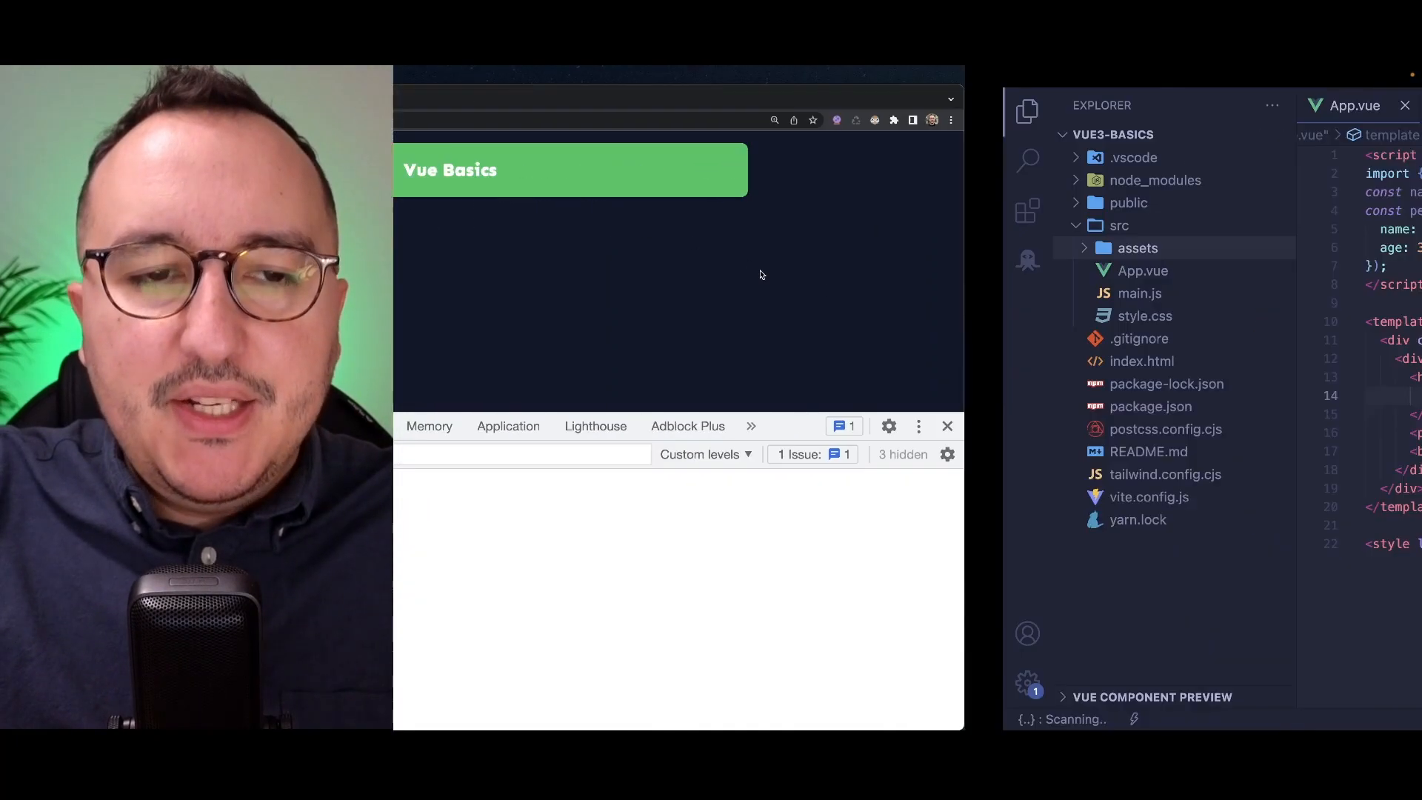
click(919, 451)
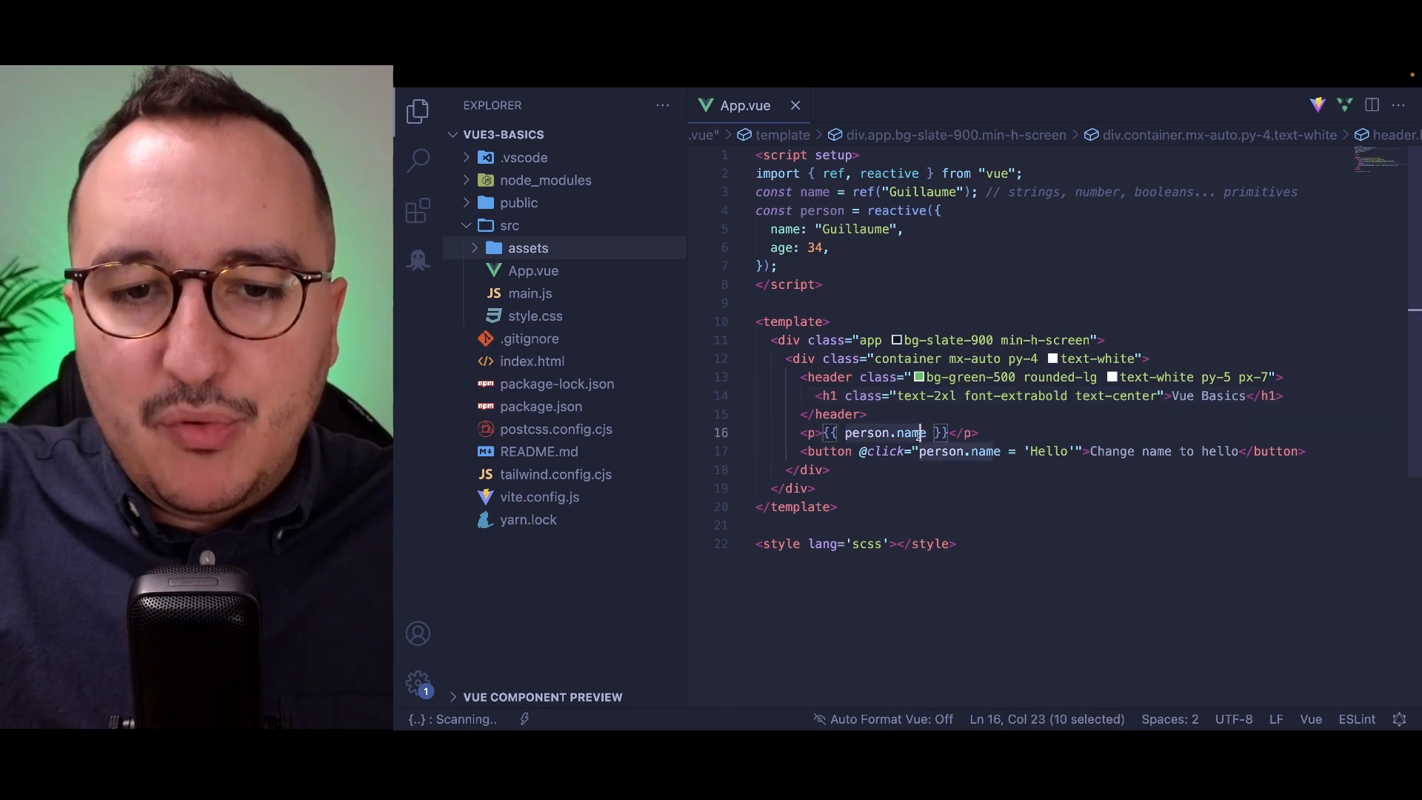
drag(920, 451, 1074, 450)
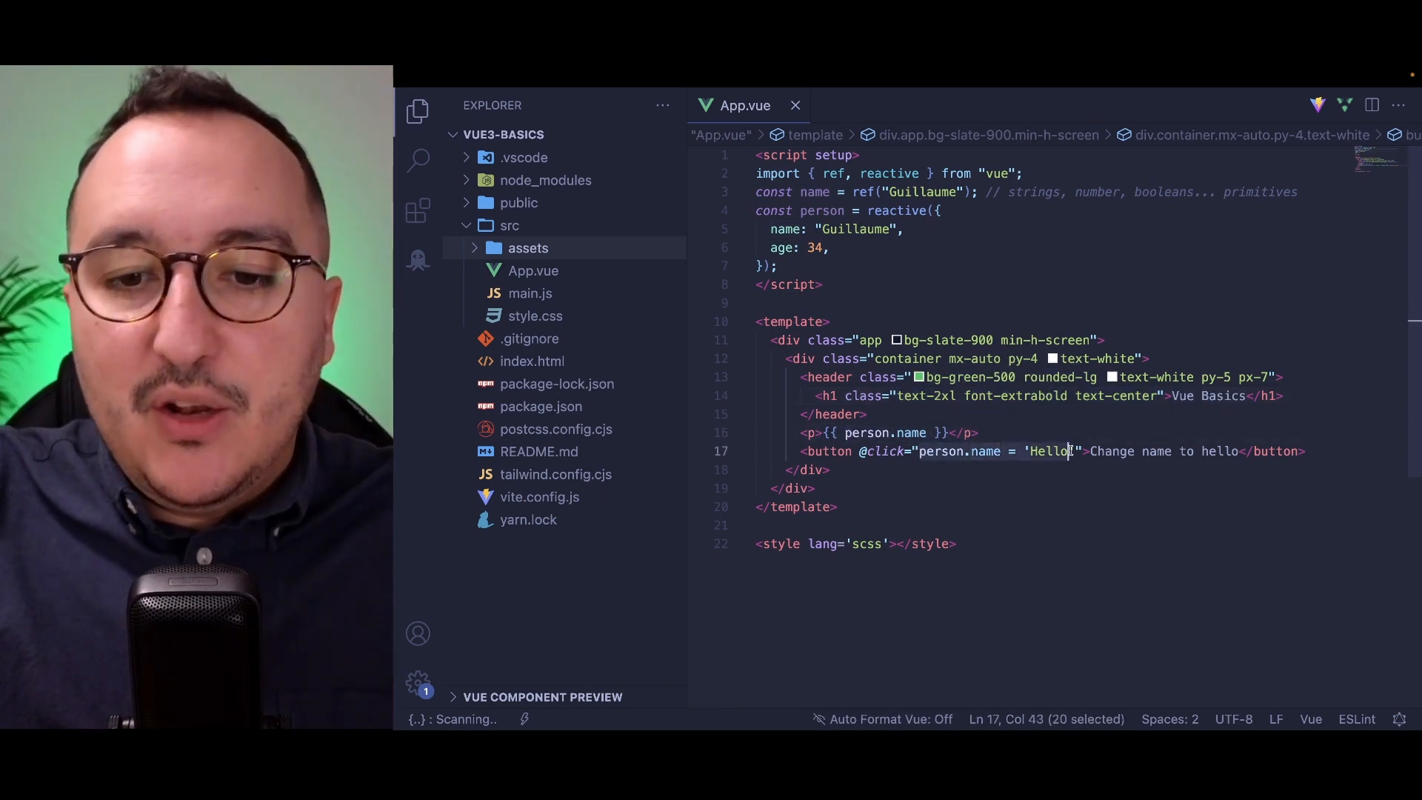
Comment that reactive is for objects, arrays (ref for primitives) and start a line below person.
click(1000, 209)
text(//)
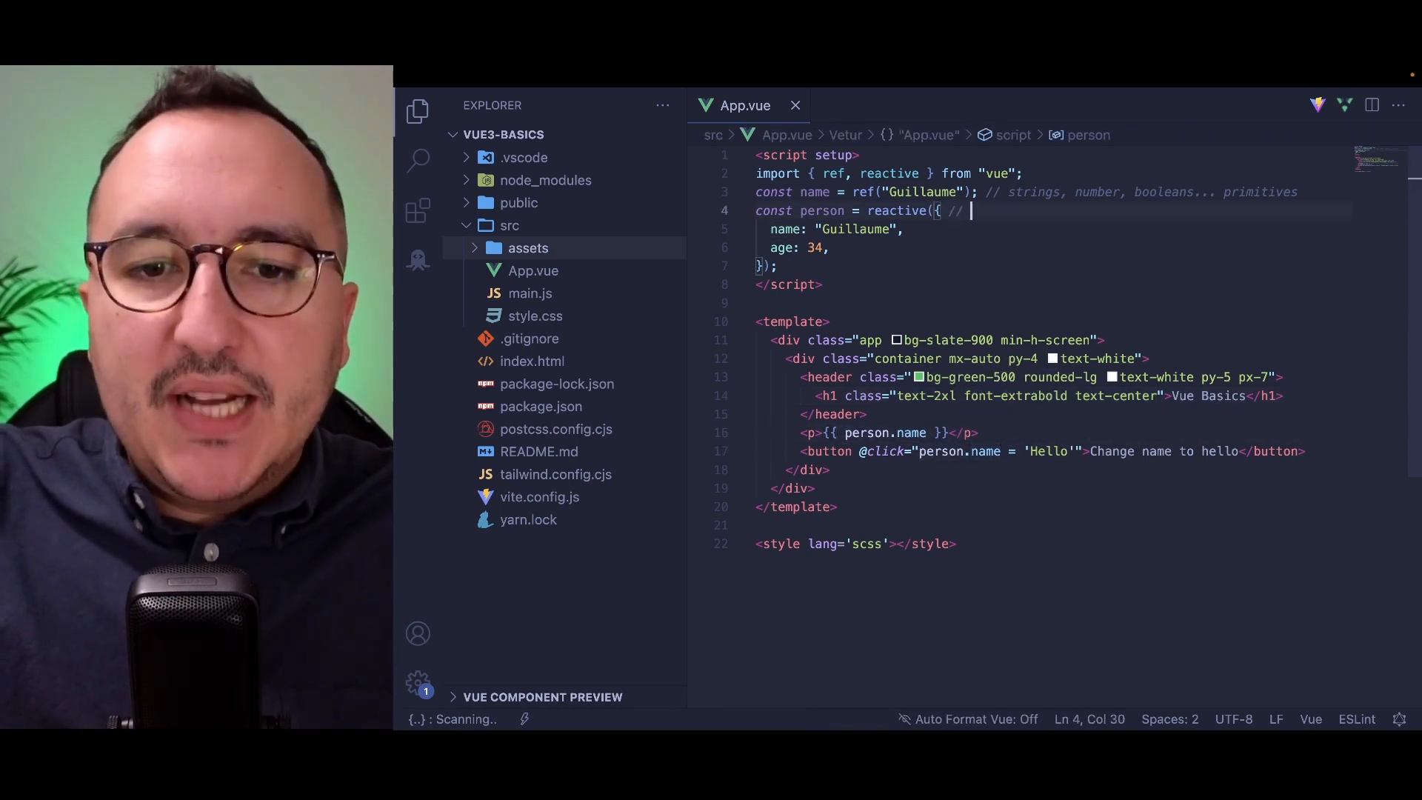
text(objects, arrays)
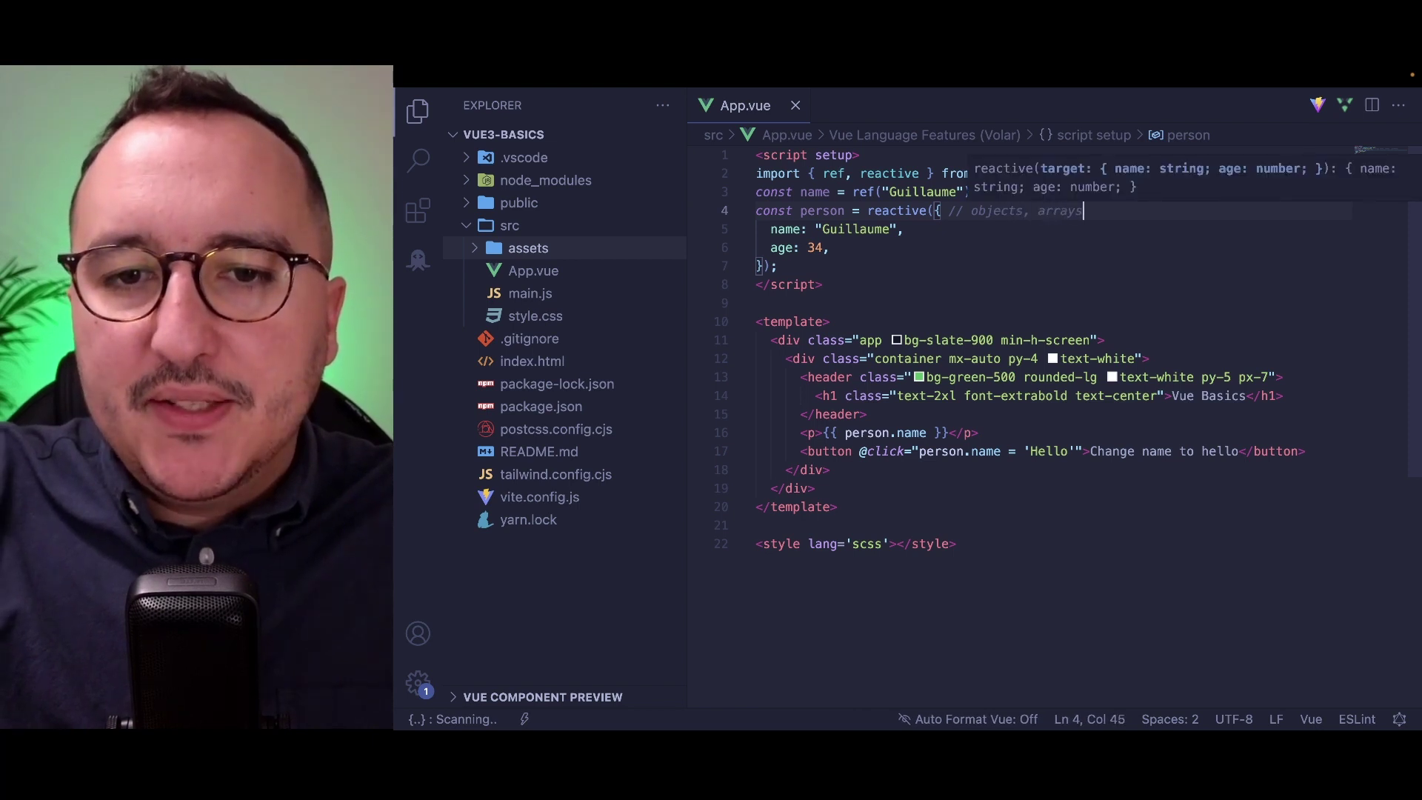
click(944, 264)
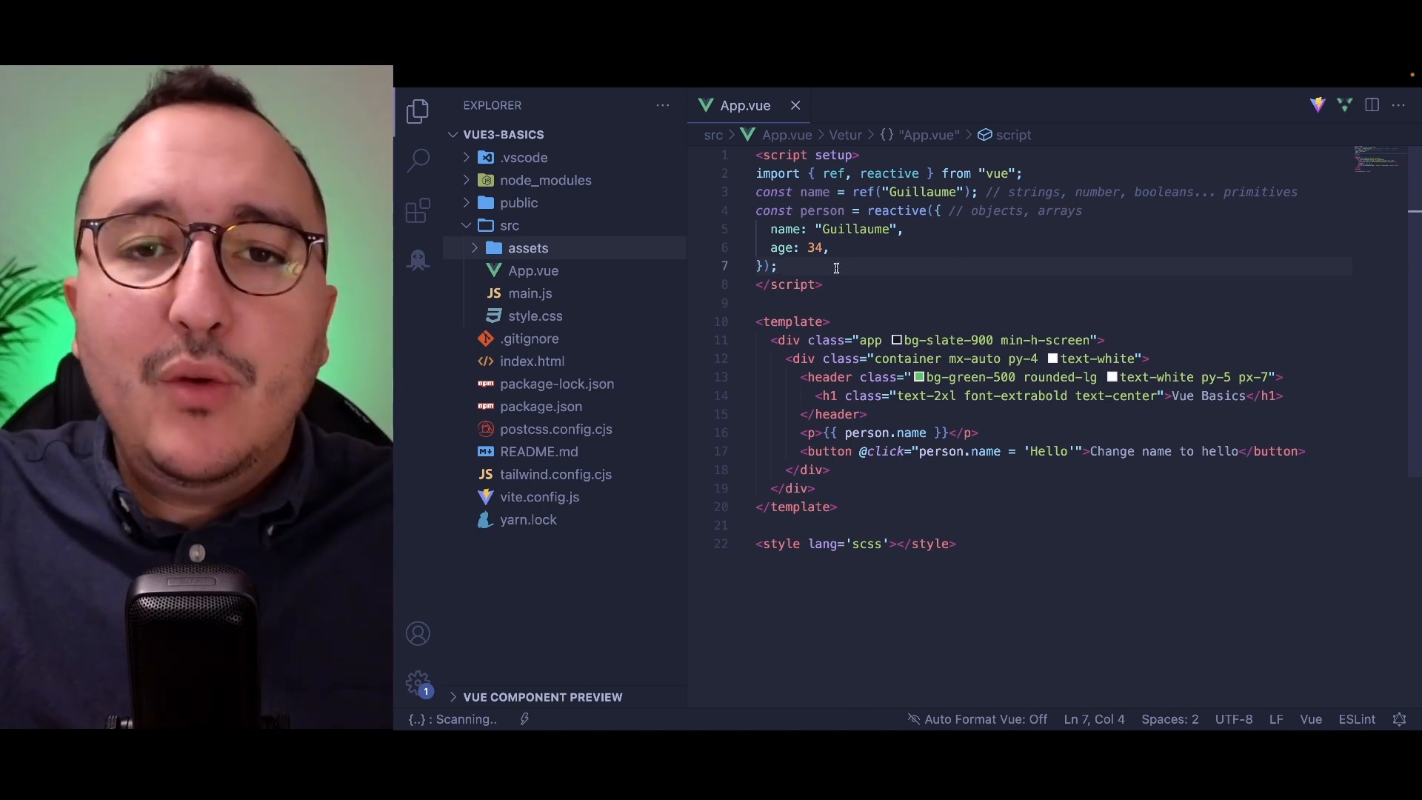
double_click(865, 192)
double_click(899, 210)
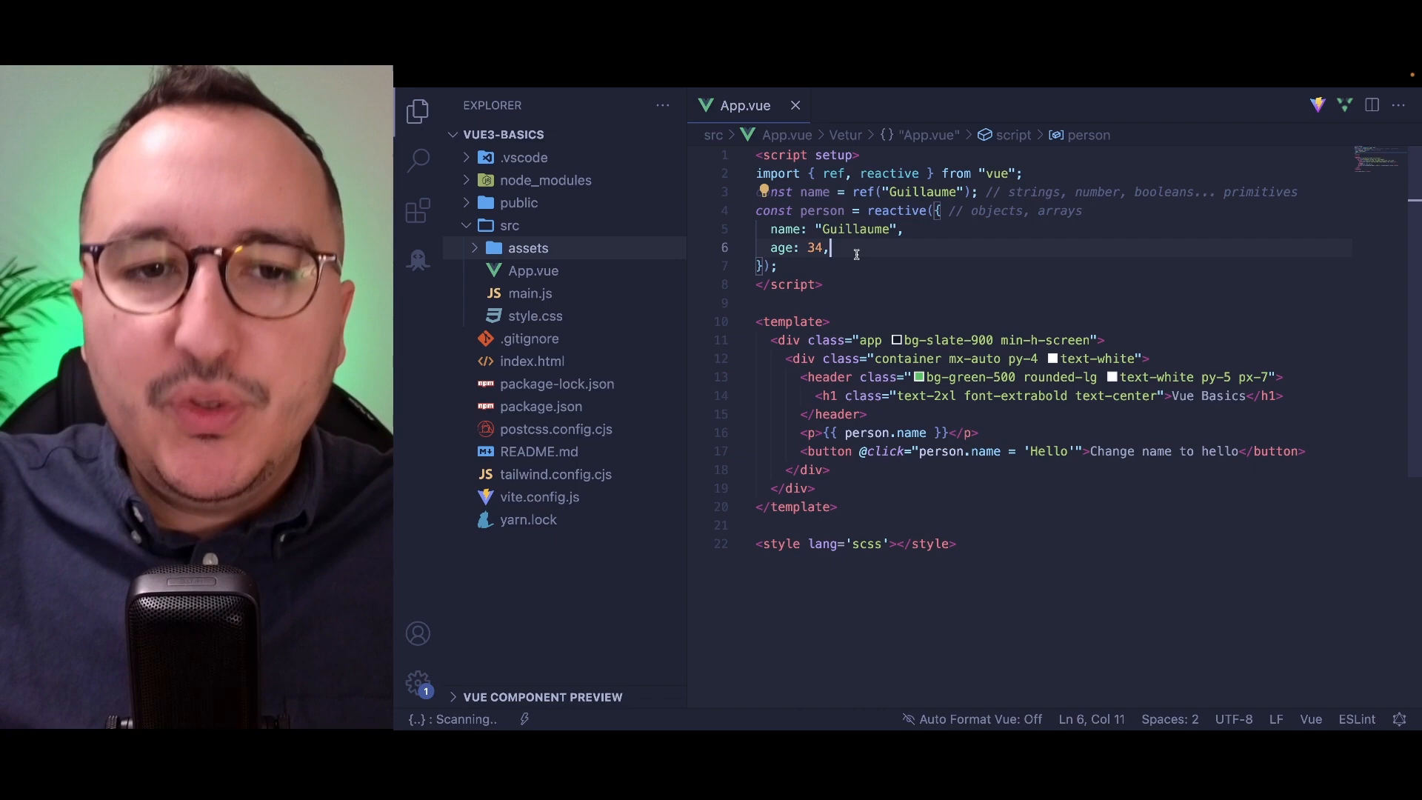
click(841, 265)
key(Return)
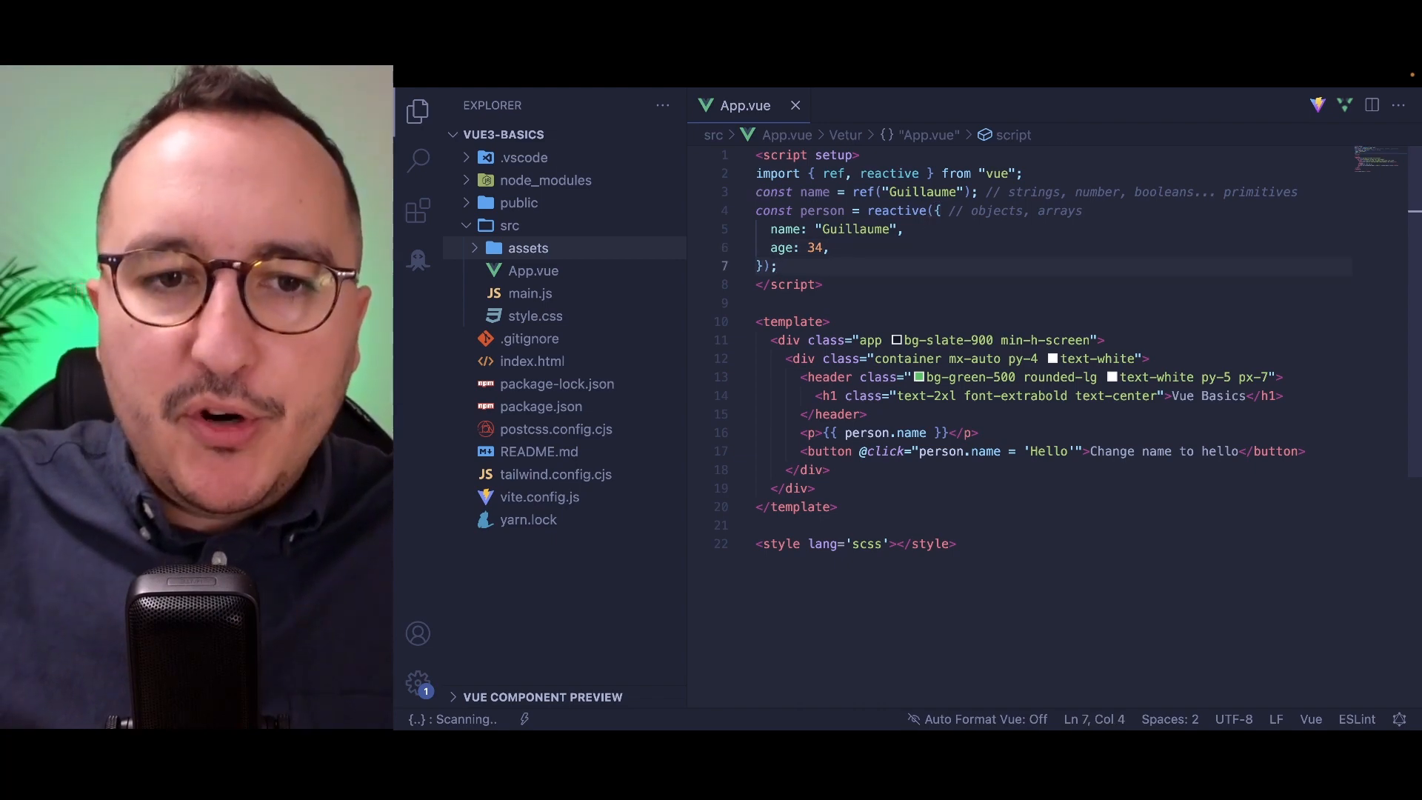
text(const { name )
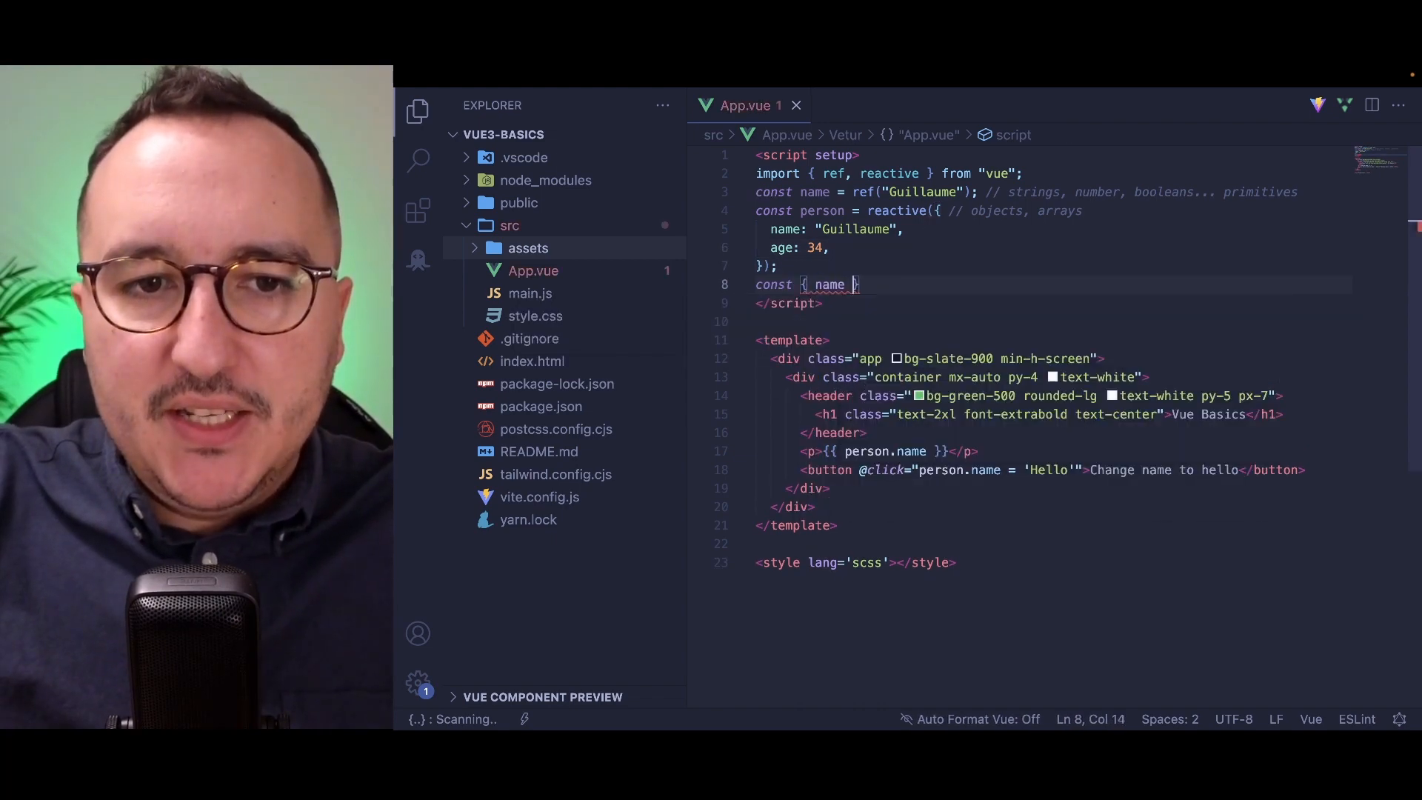
text(} = person)
Write const { name } = person and delete the standalone name ref line.
click(935, 226)
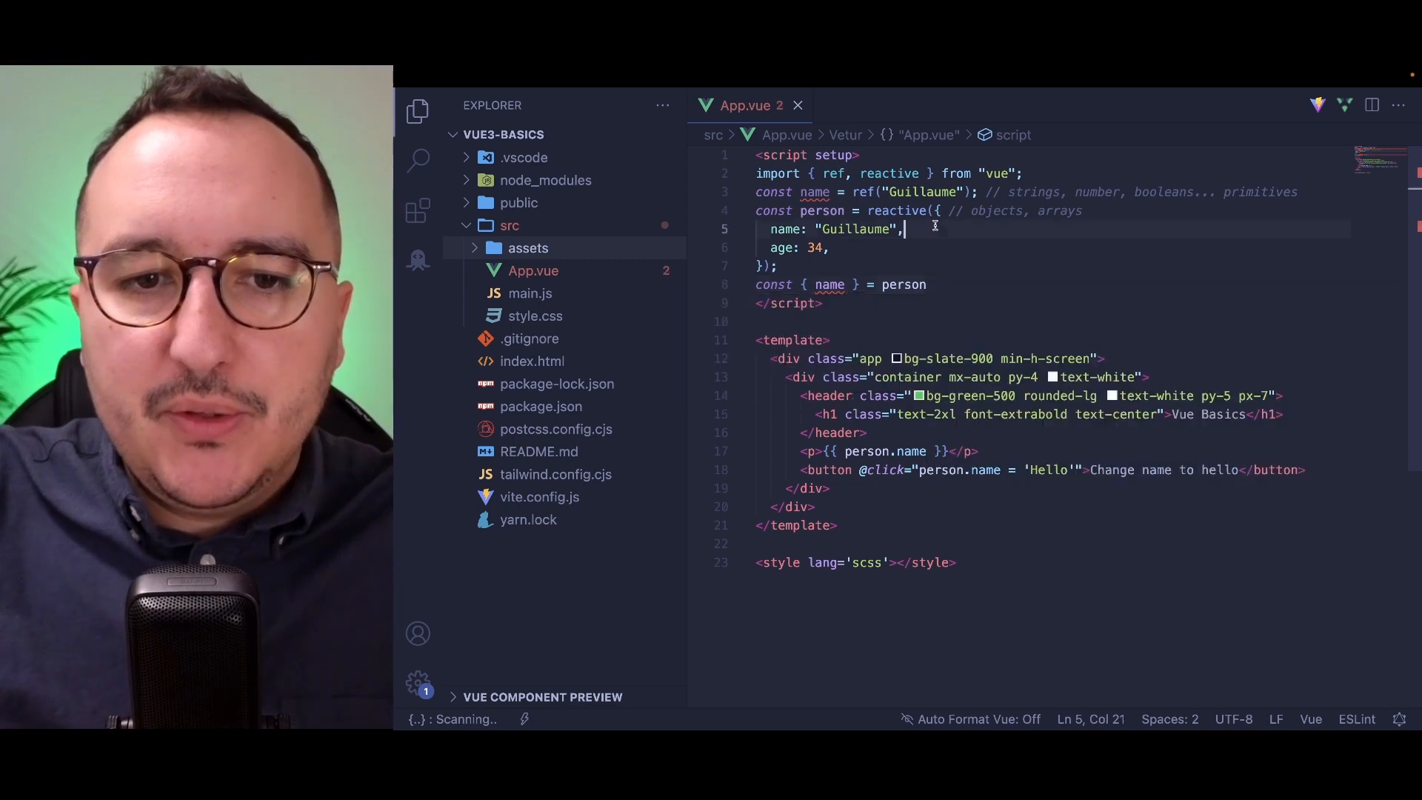
double_click(830, 284)
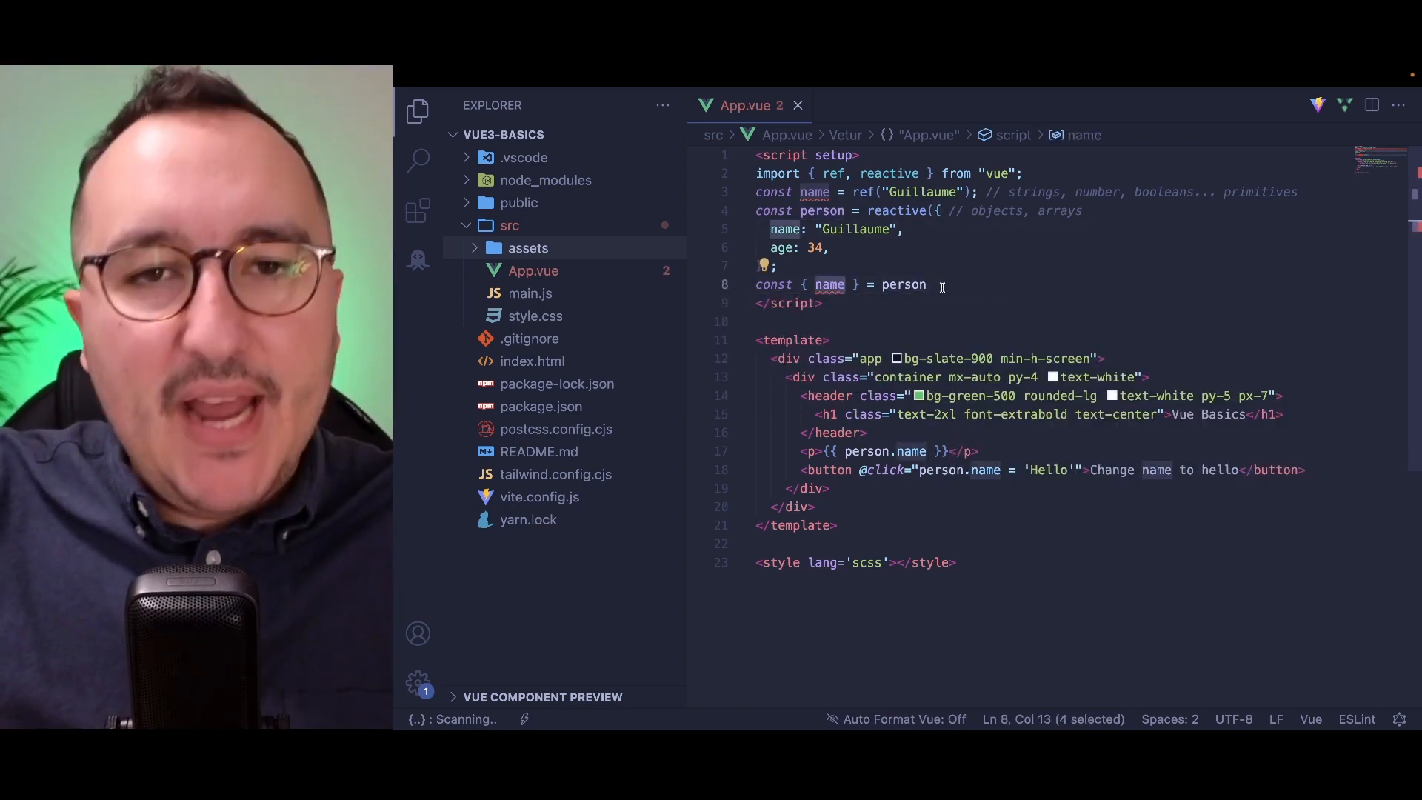
click(1308, 192)
key(ctrl+shift+k)
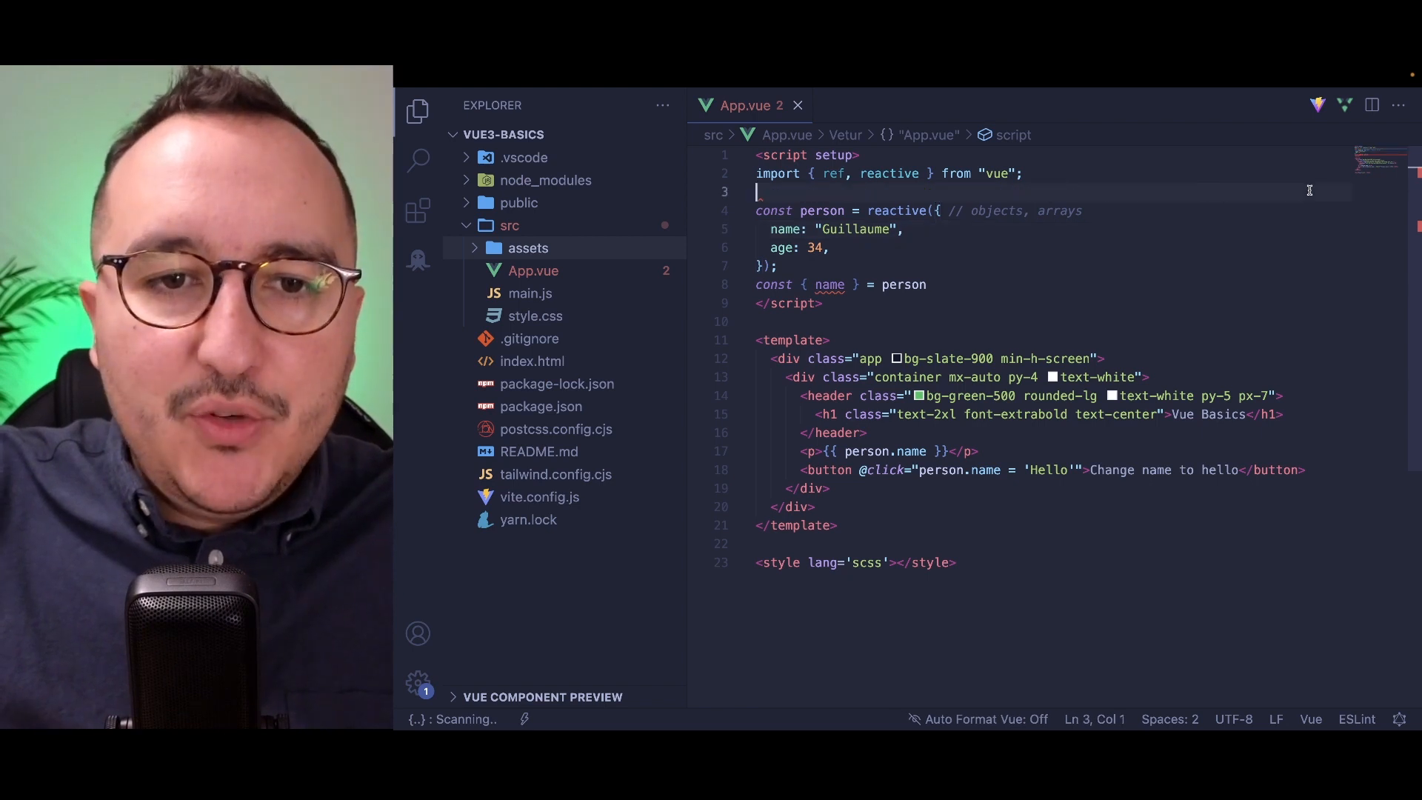
key(ctrl+shift+k)
Inspect the destructured name variable taken from person.
click(927, 265)
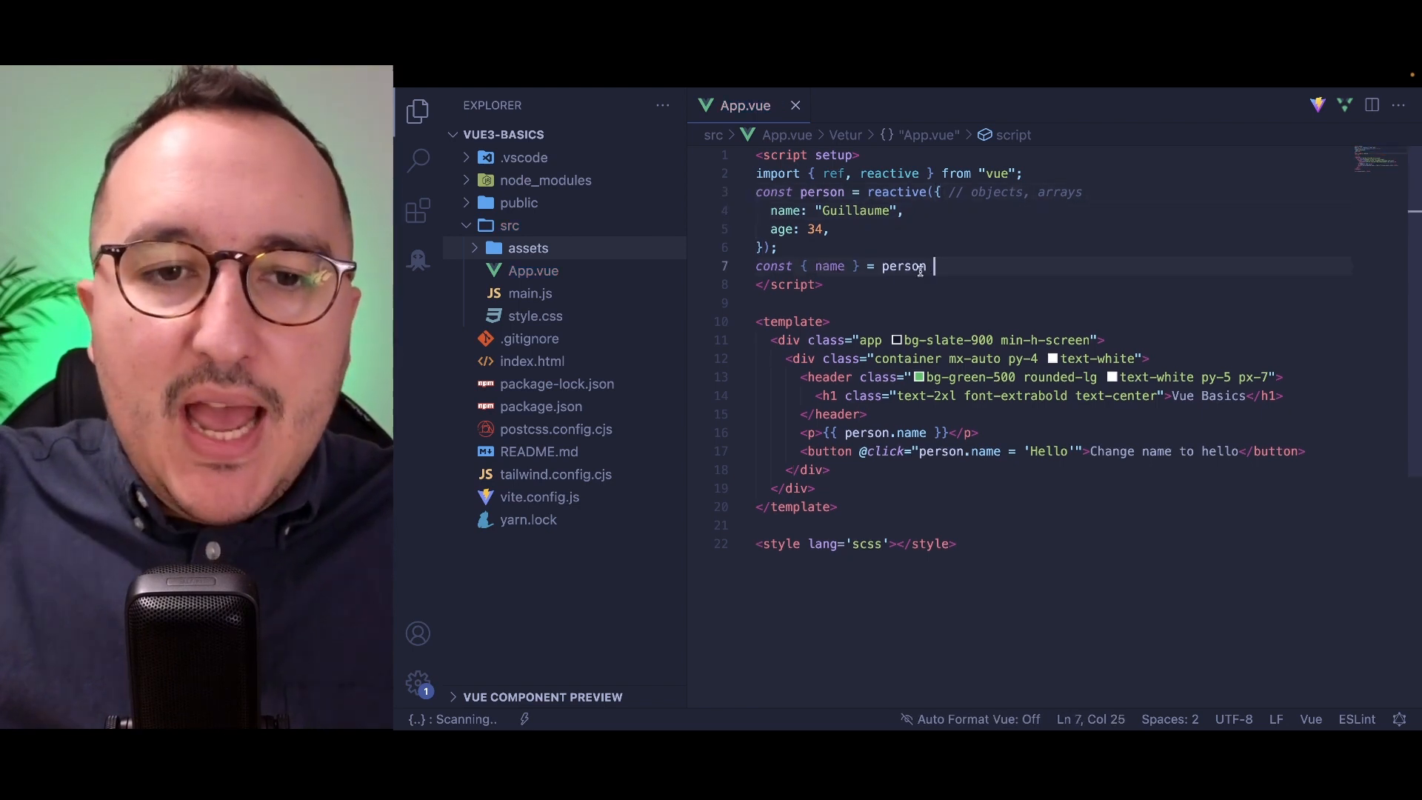
click(827, 266)
double_click(827, 265)
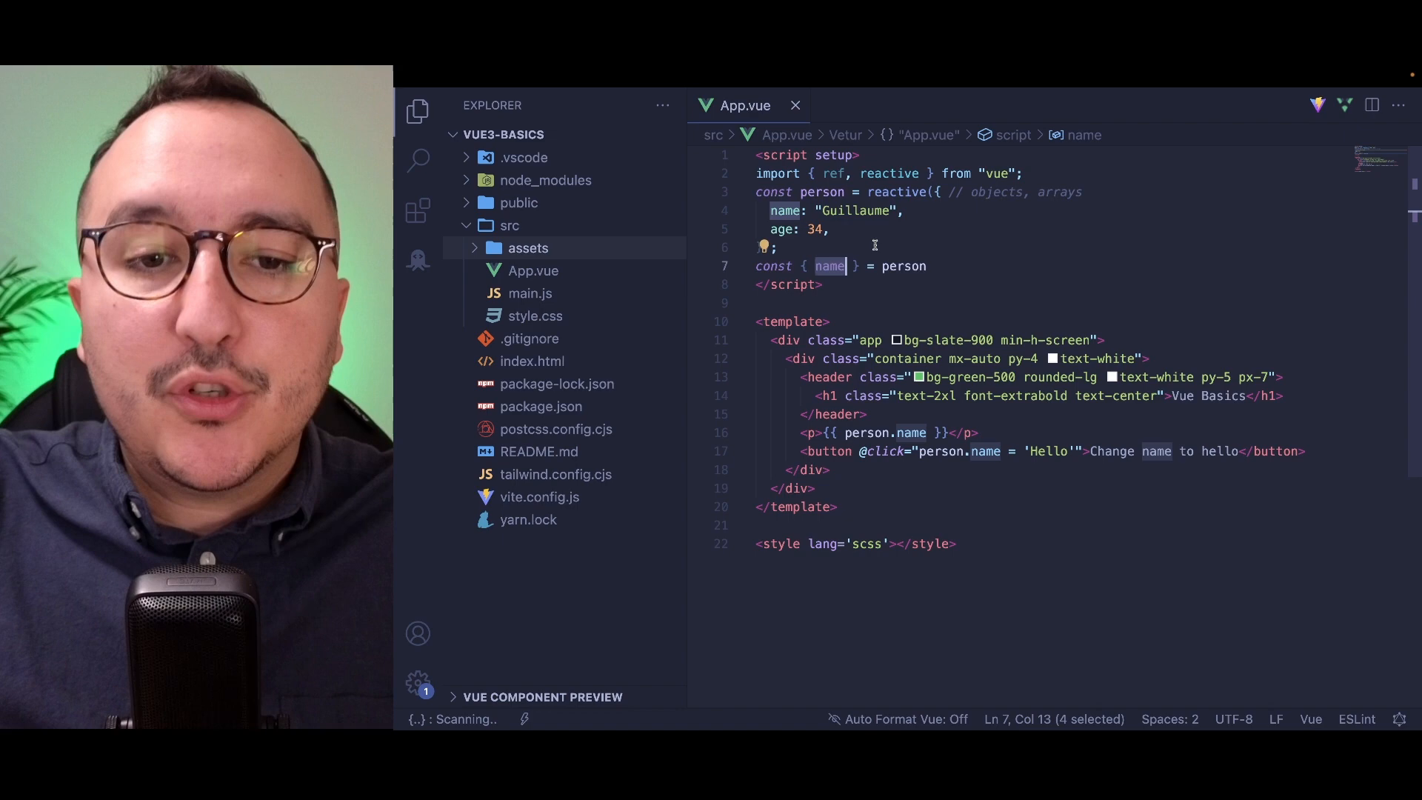
mouse_move(830, 266)
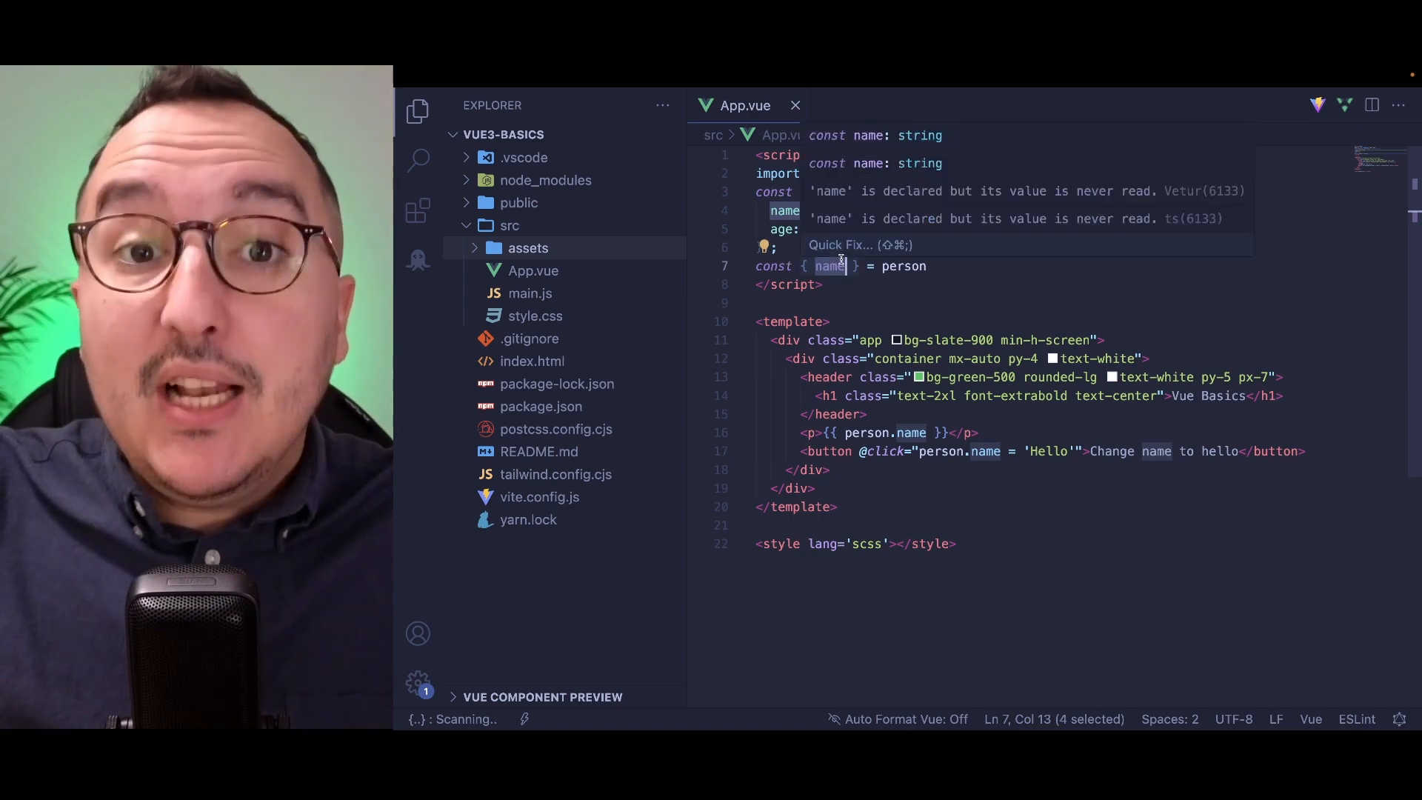
text(, t)
Import toRefs, wrap person in toRefs(), bind name directly, then paste the posts example.
click(921, 173)
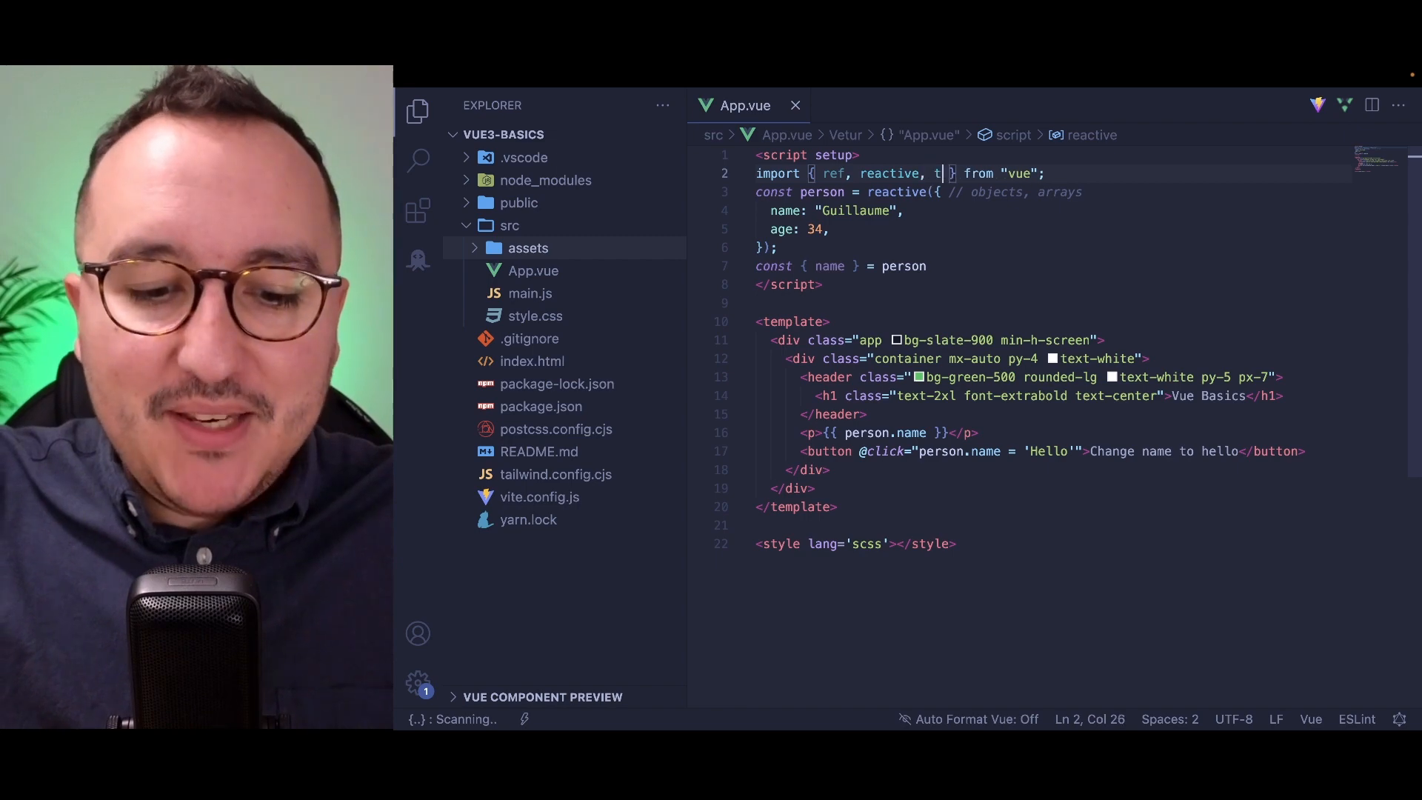
text(oRefs)
key(Escape)
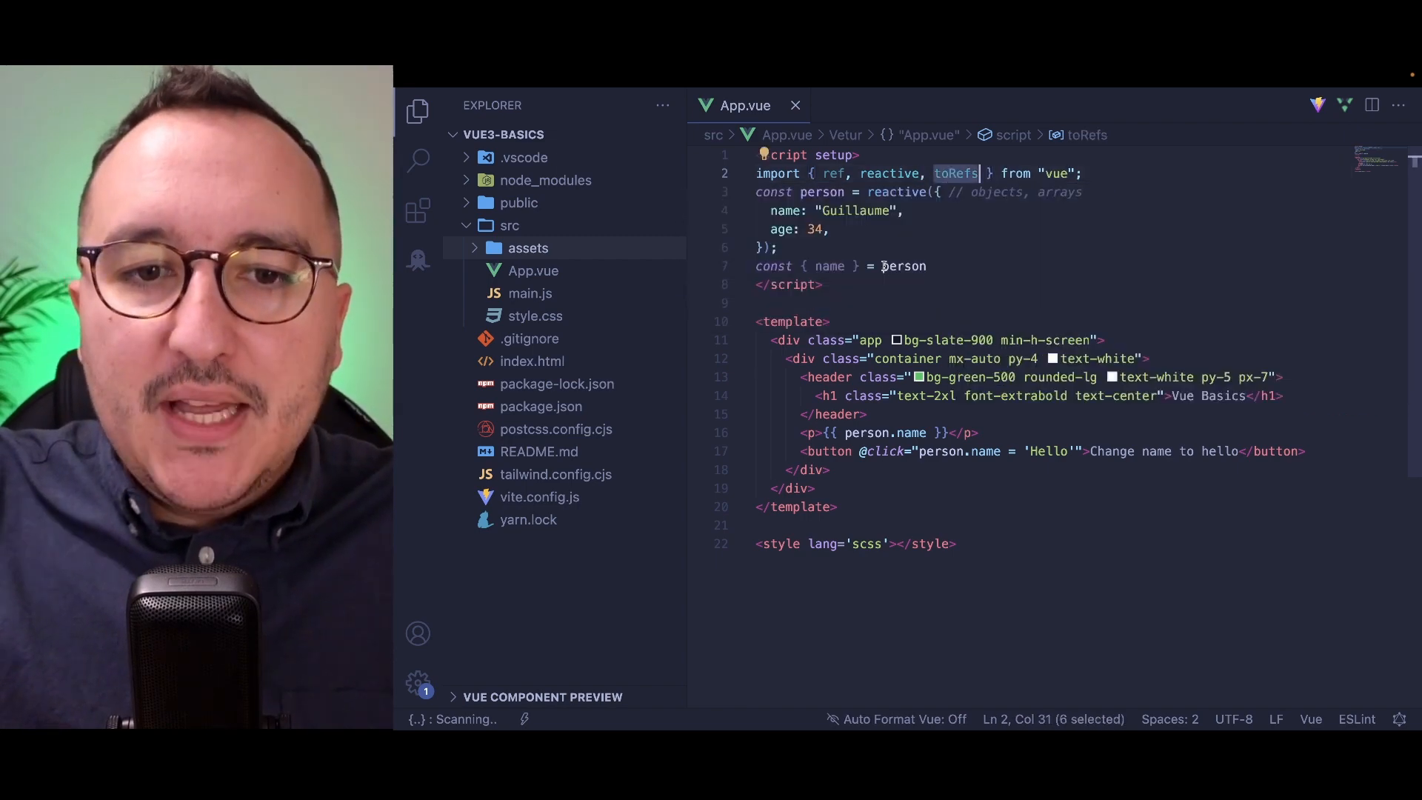
click(883, 266)
text(toRefs()
key(End)
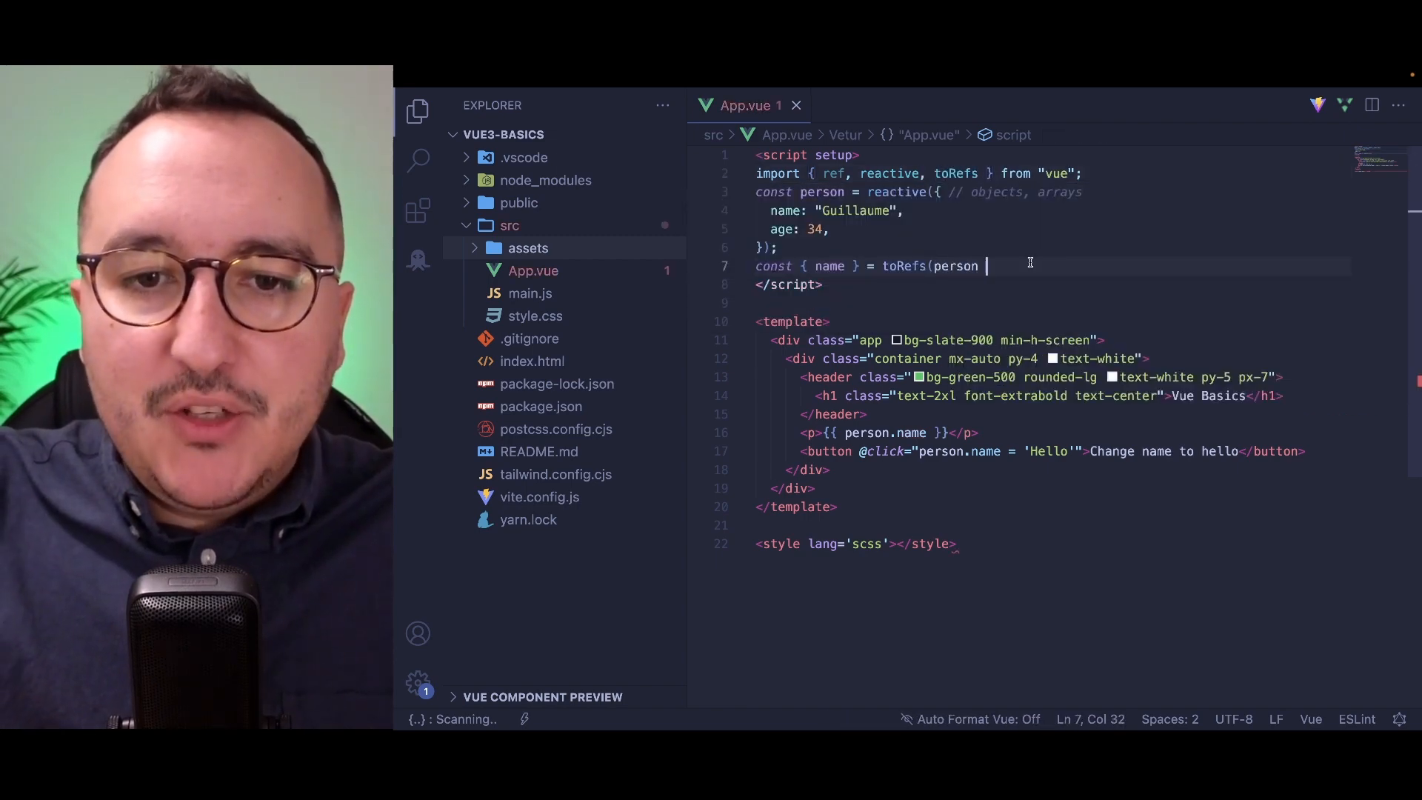
text())
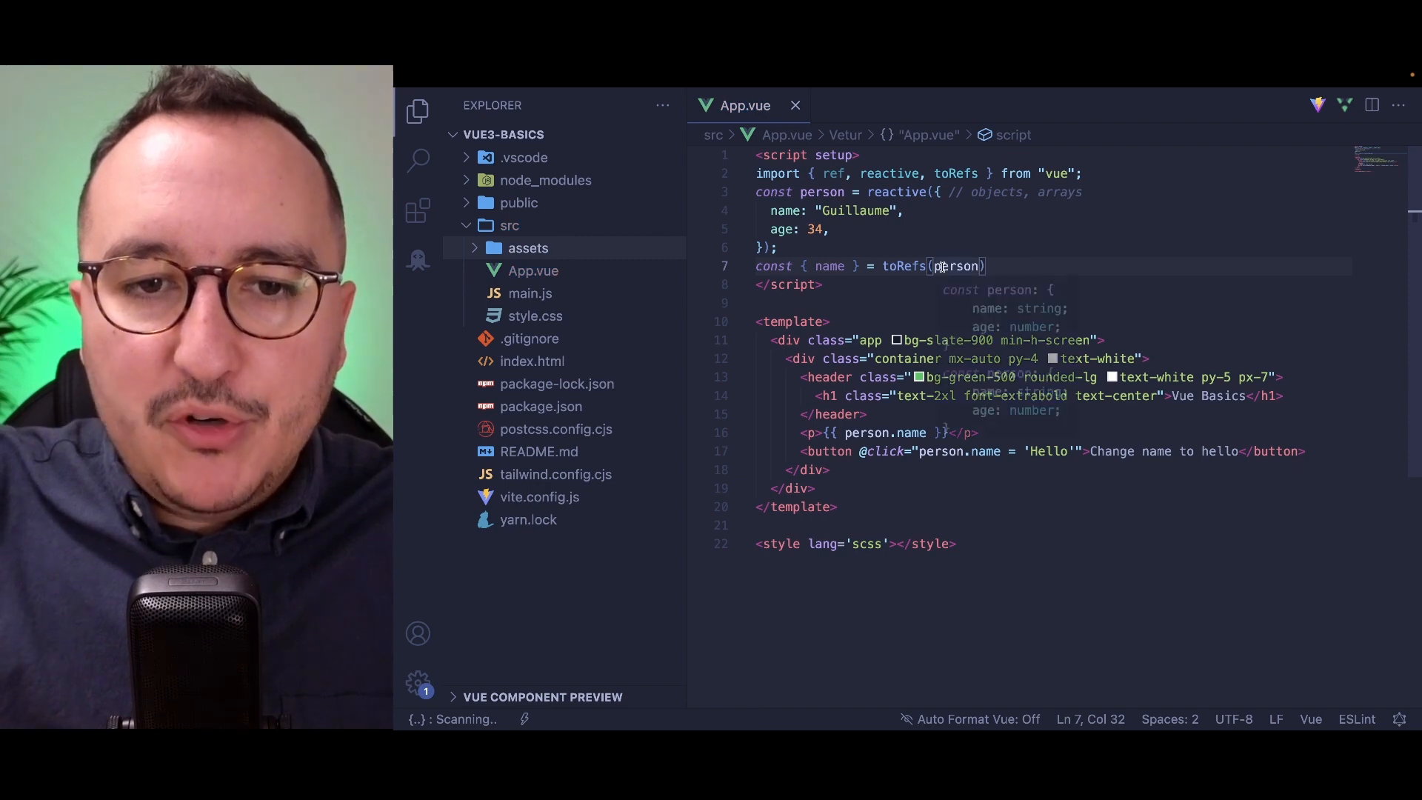
drag(845, 433, 1000, 451)
text(name)
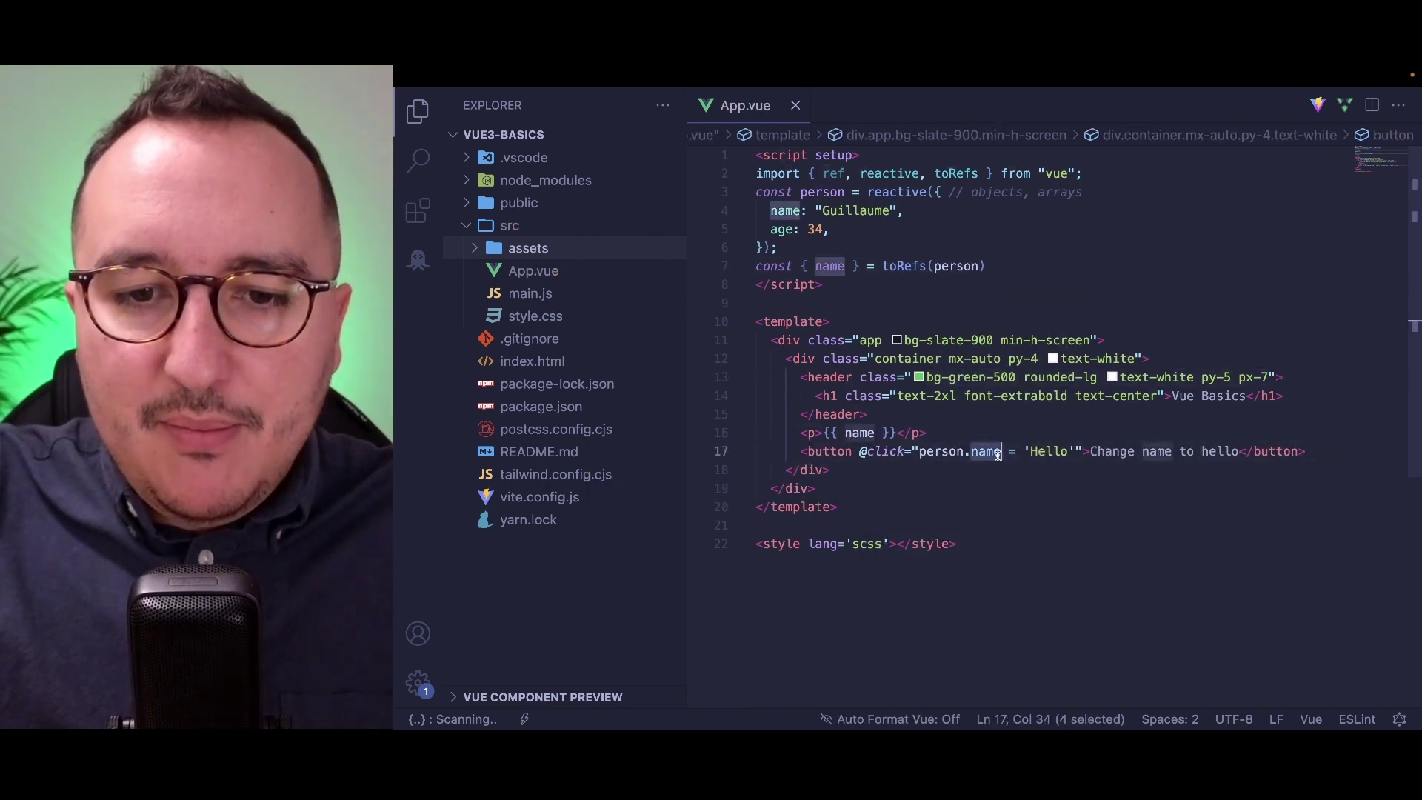
key(BackSpace)
text(name)
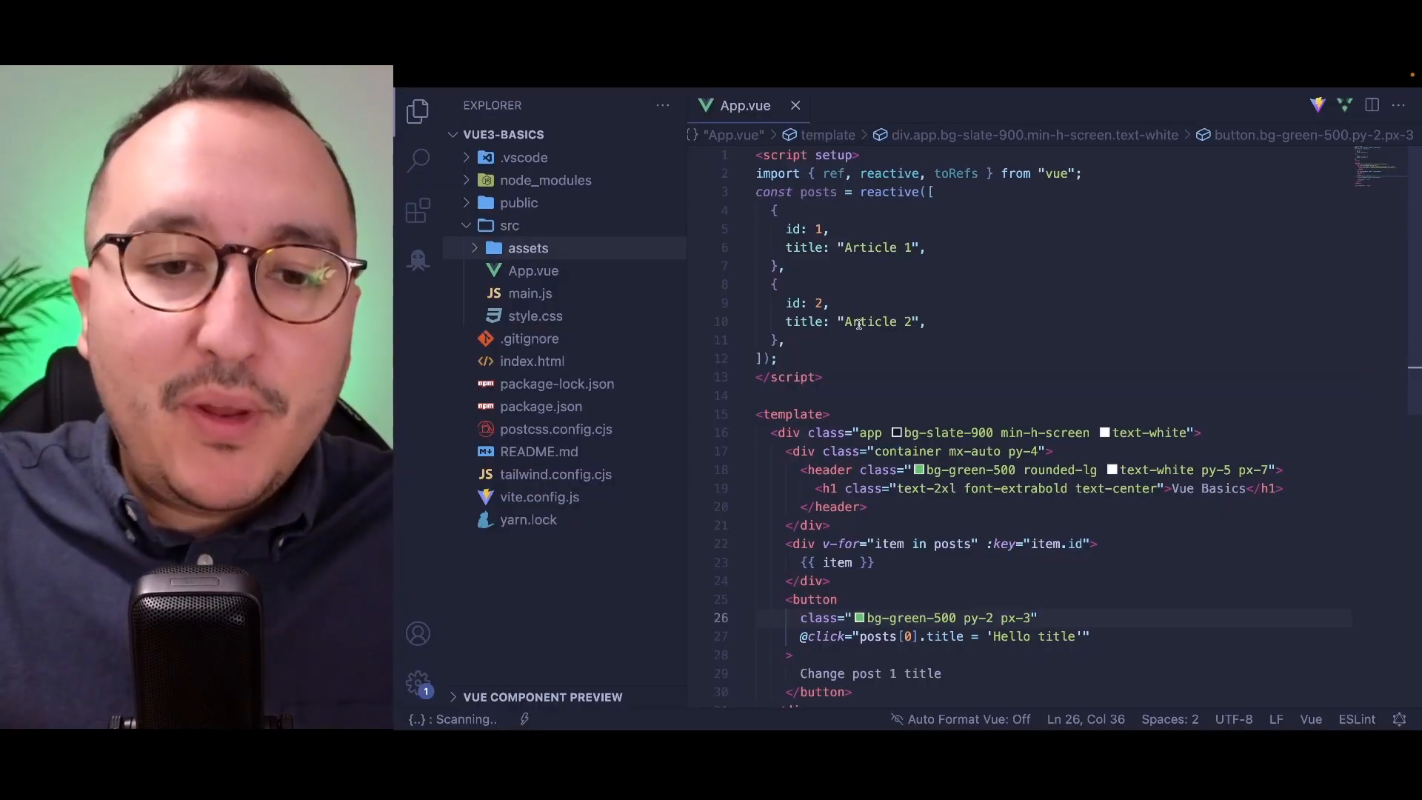
Point out the reactive posts array and the v-for block listing the posts.
double_click(818, 192)
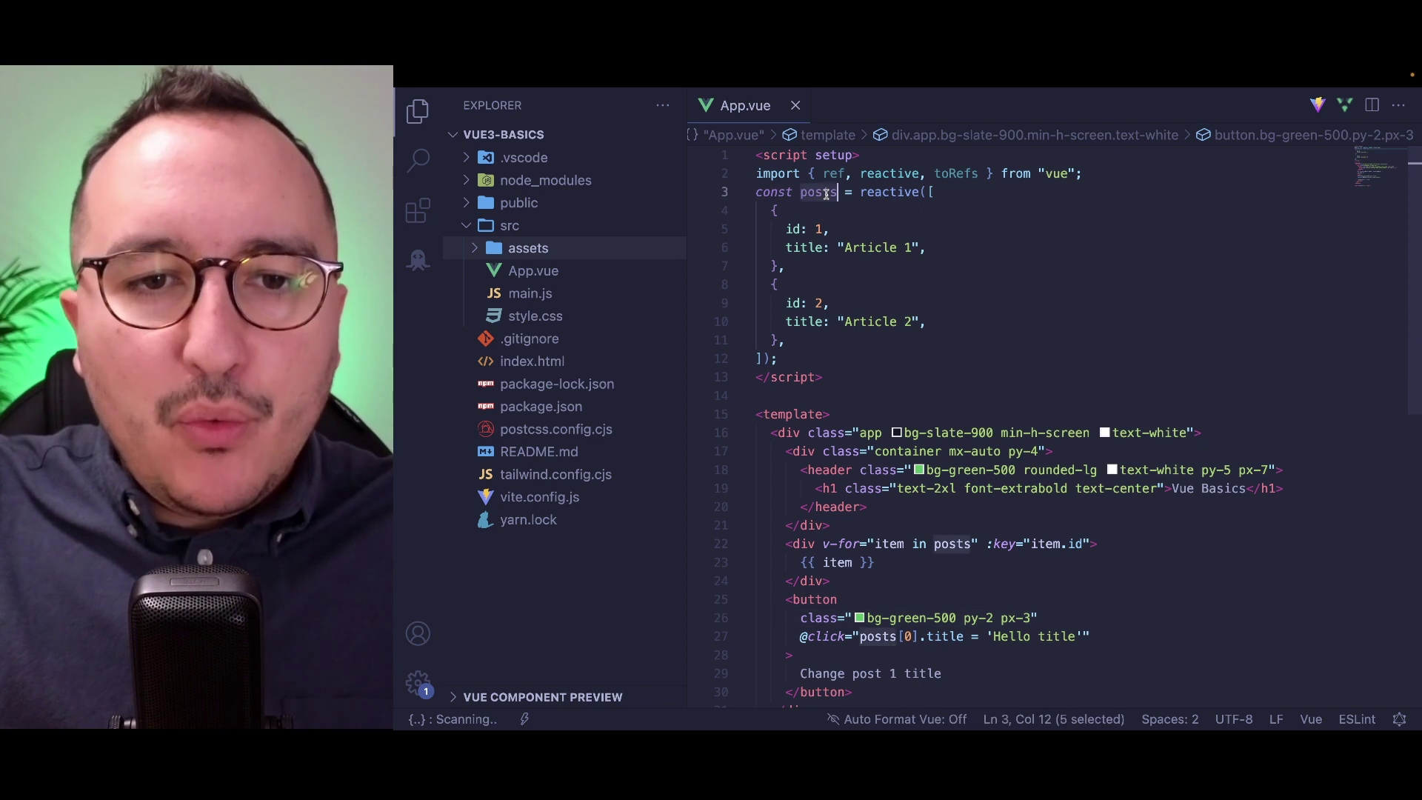
double_click(914, 192)
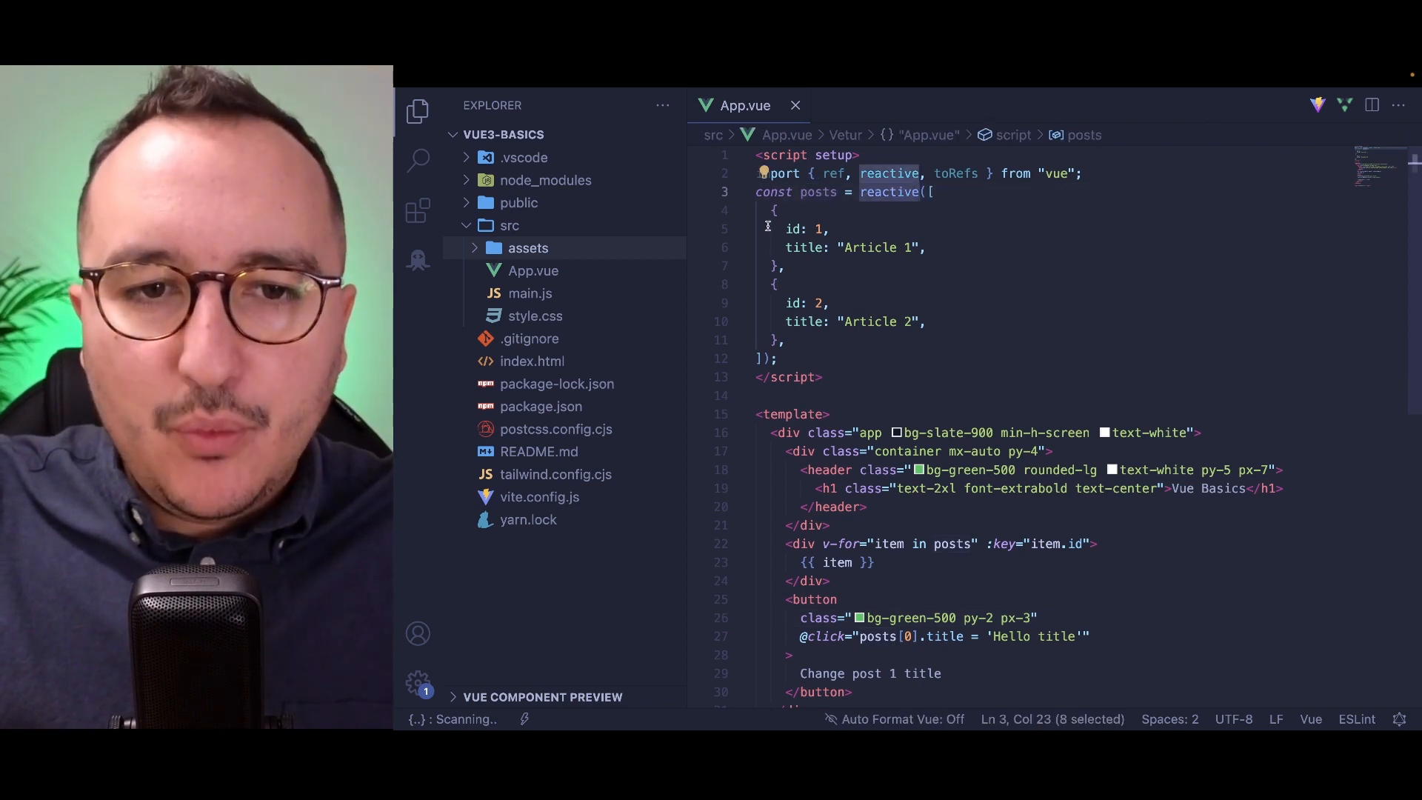
scroll(813, 321, down, 3)
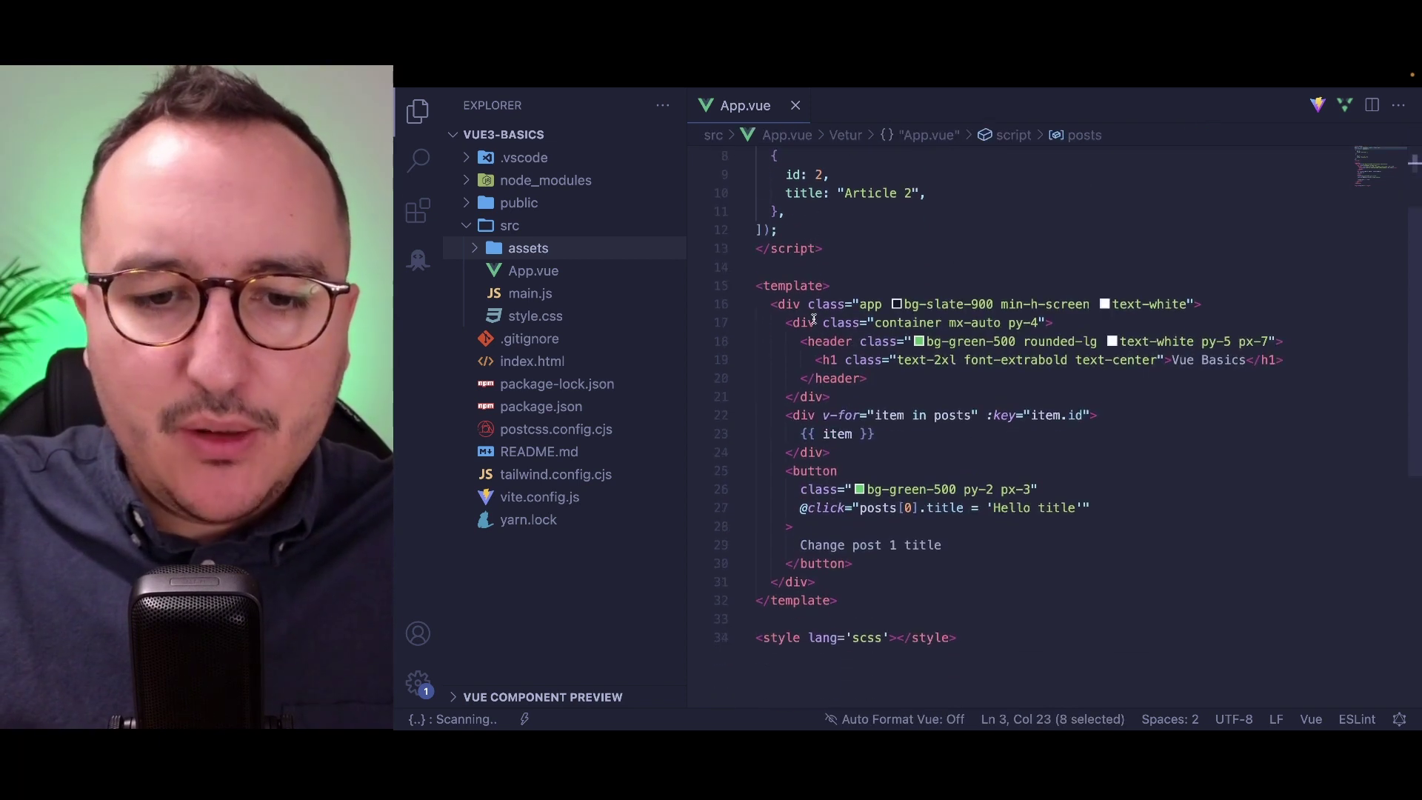
click(807, 415)
drag(808, 414, 846, 449)
click(847, 449)
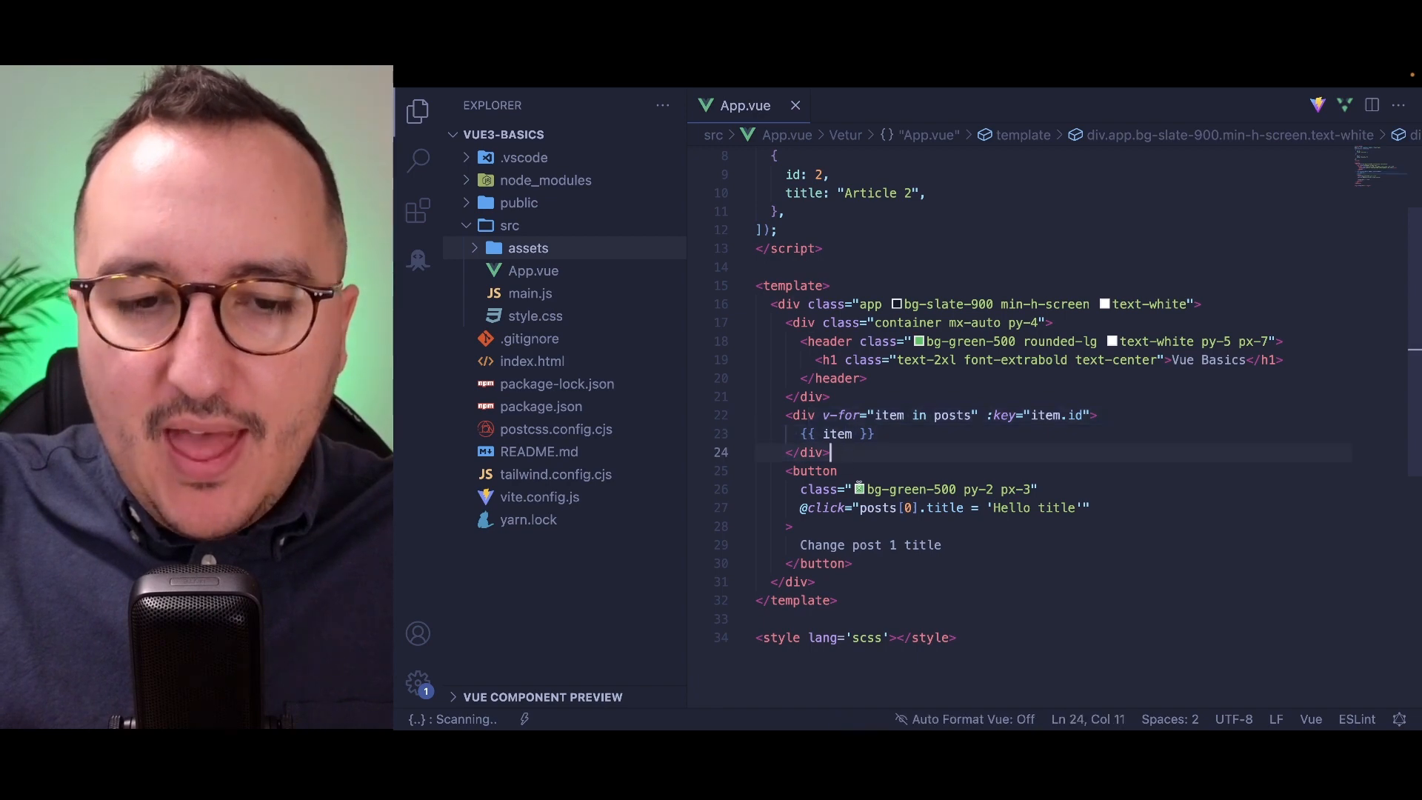
Review the Change post 1 title button and confirm in Chrome it retitles post 1.
drag(800, 544, 942, 544)
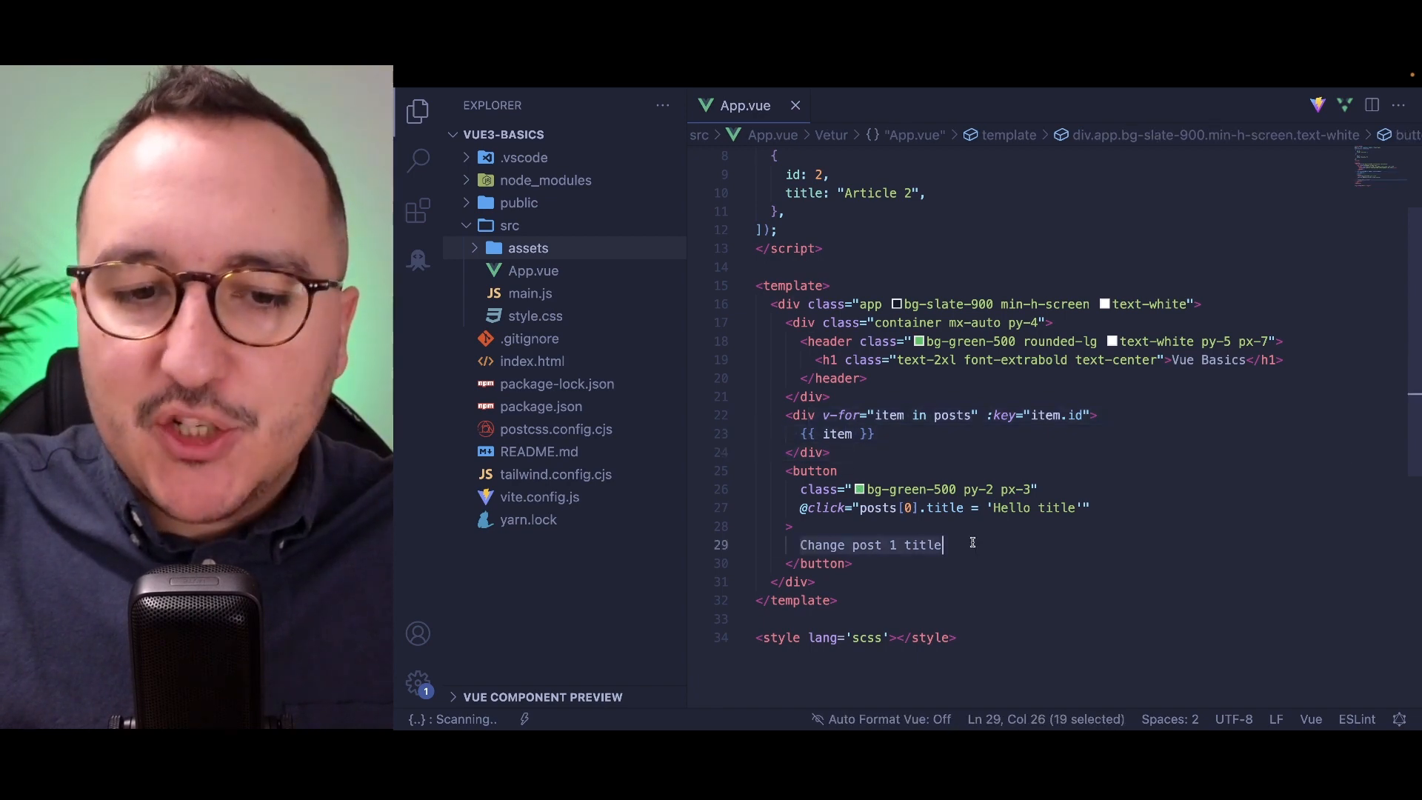
click(942, 545)
key(ctrl+Right)
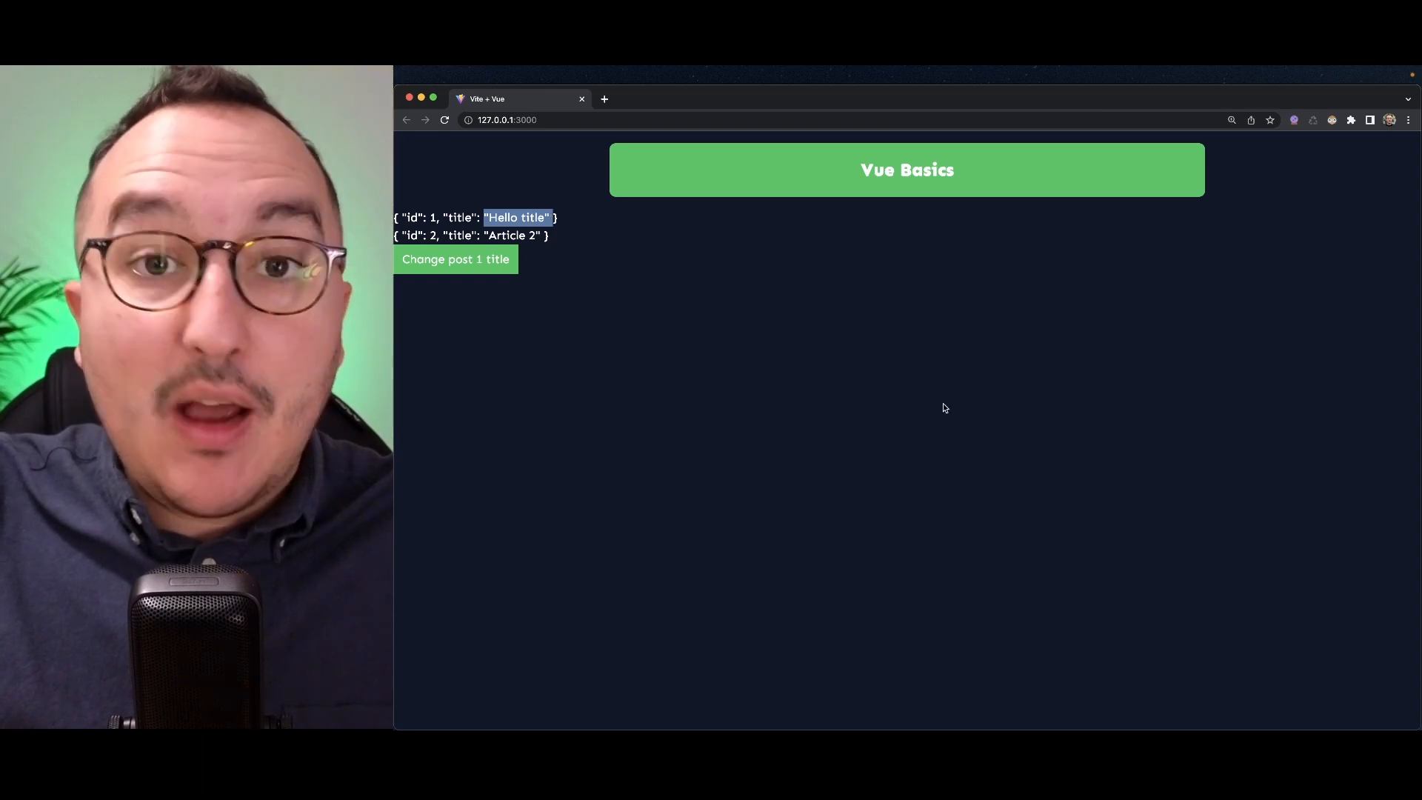
key(ctrl+Left)
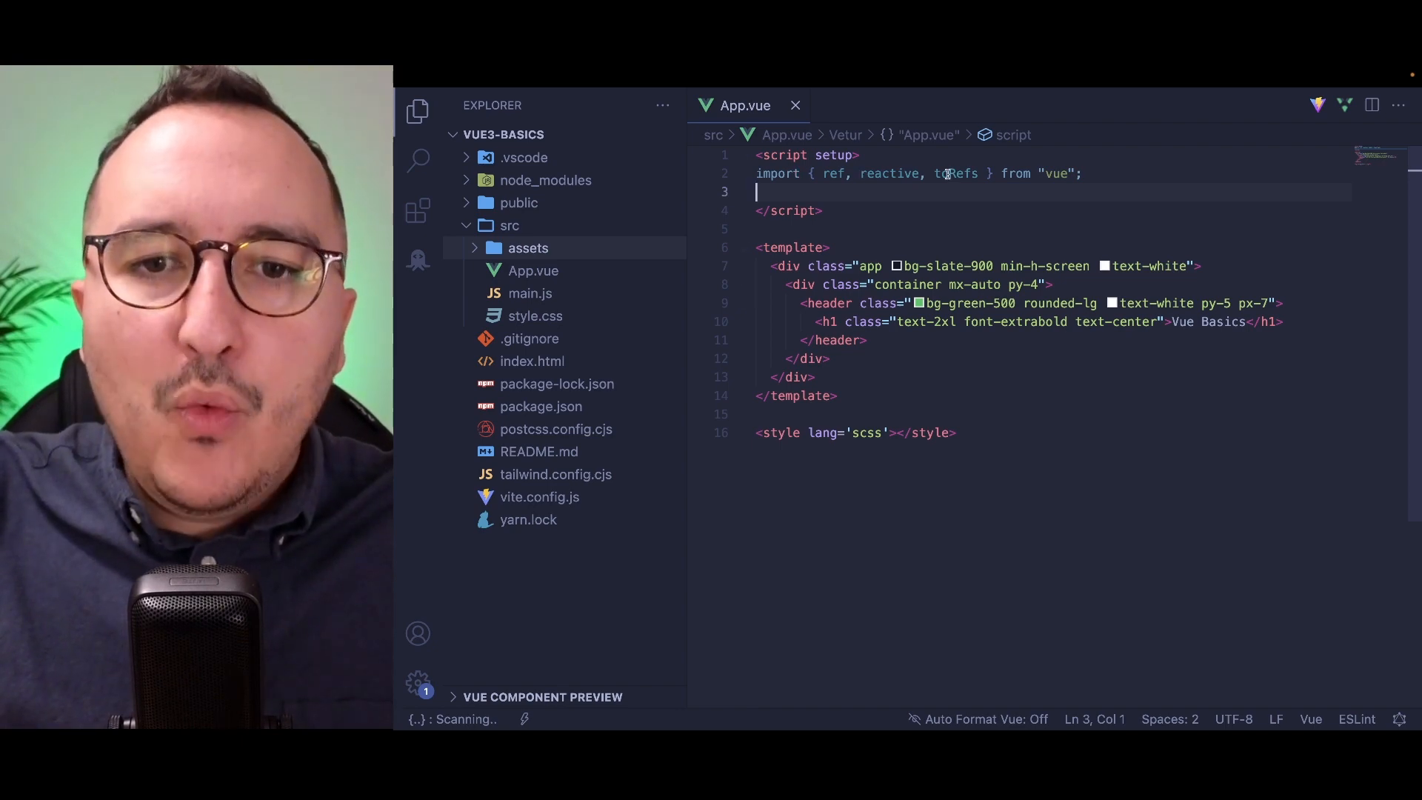
Import computed and define const list = computed(() => [1, 2, 3]).
click(977, 174)
text(, compute)
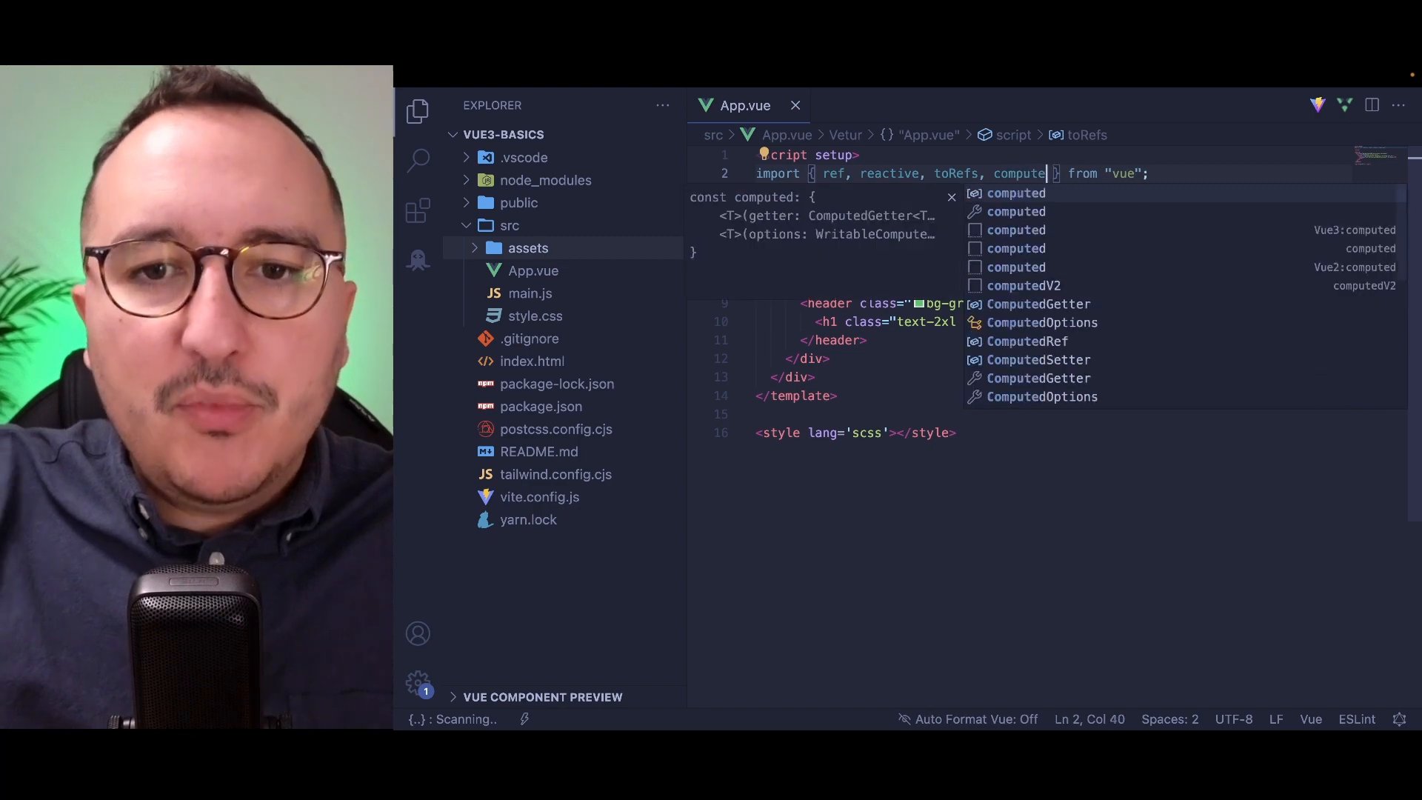
text(d)
click(992, 158)
click(959, 192)
text(const )
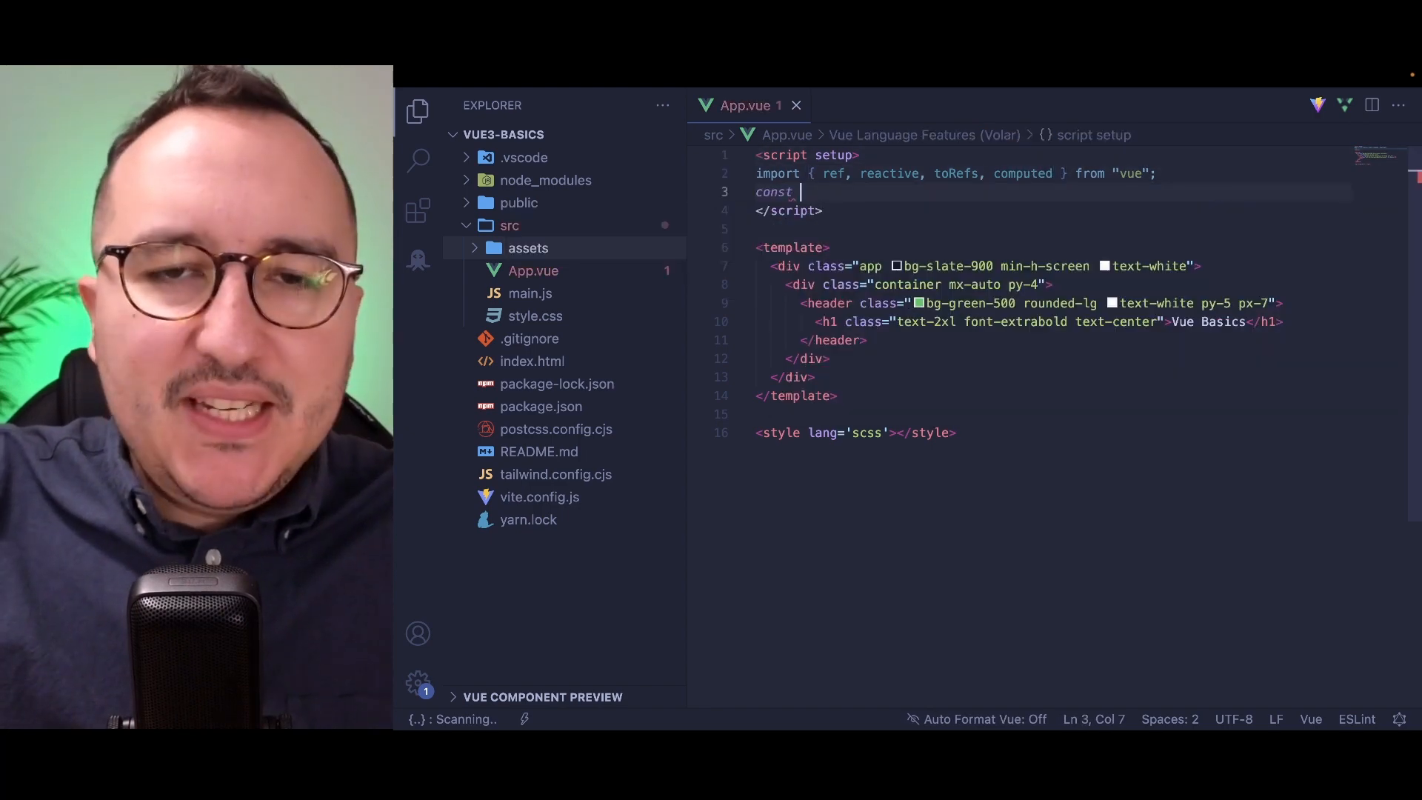
text(list)
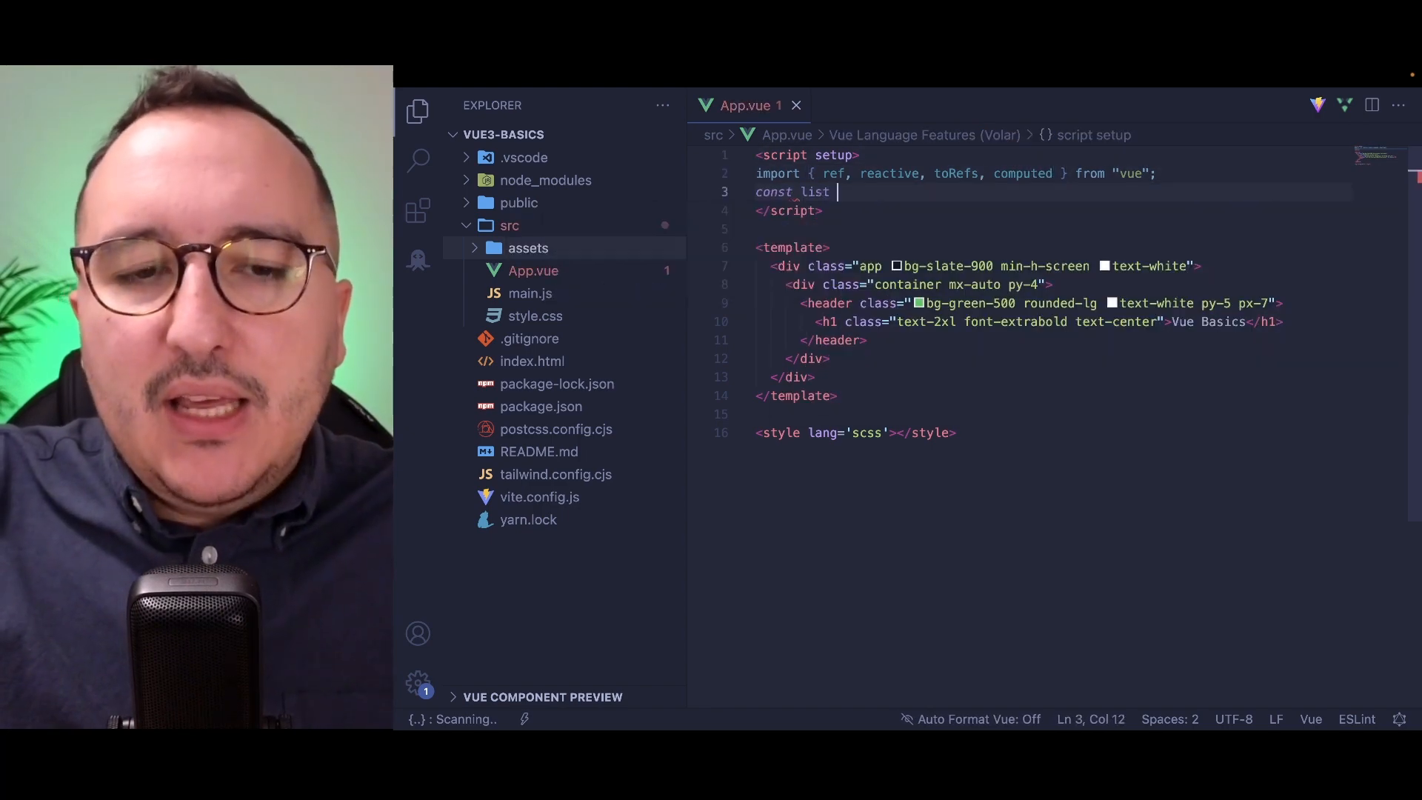
text( = computed(())
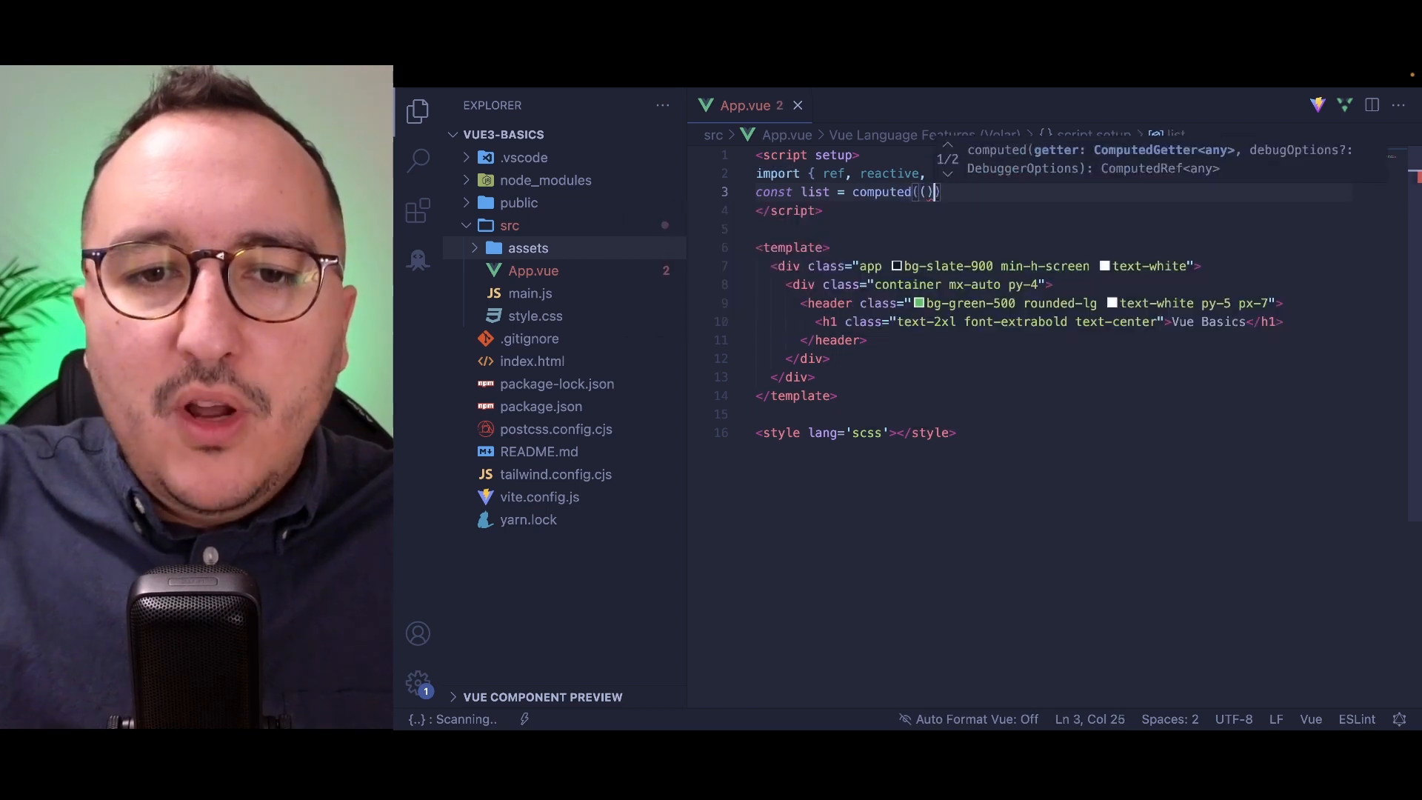
text( => )
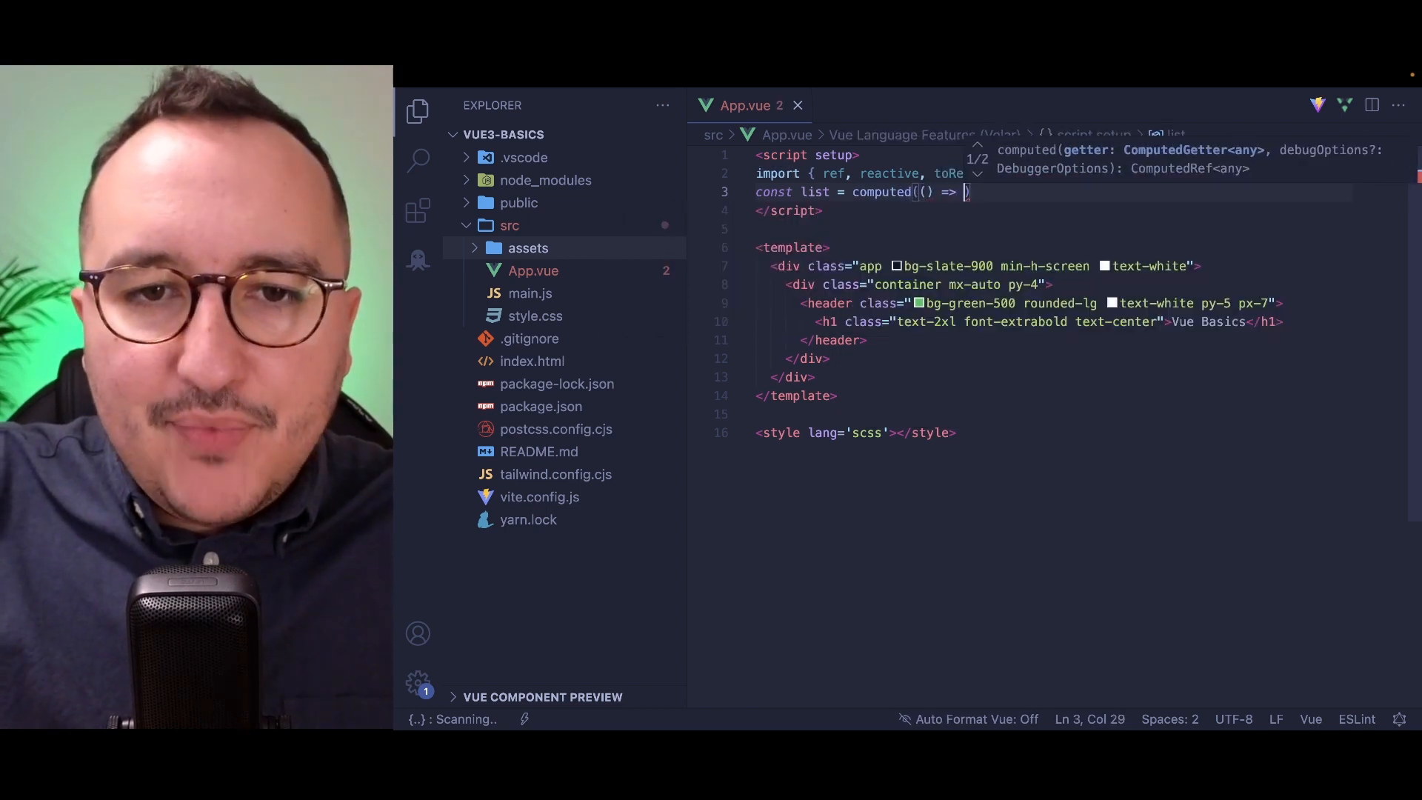
text({)
key(Return)
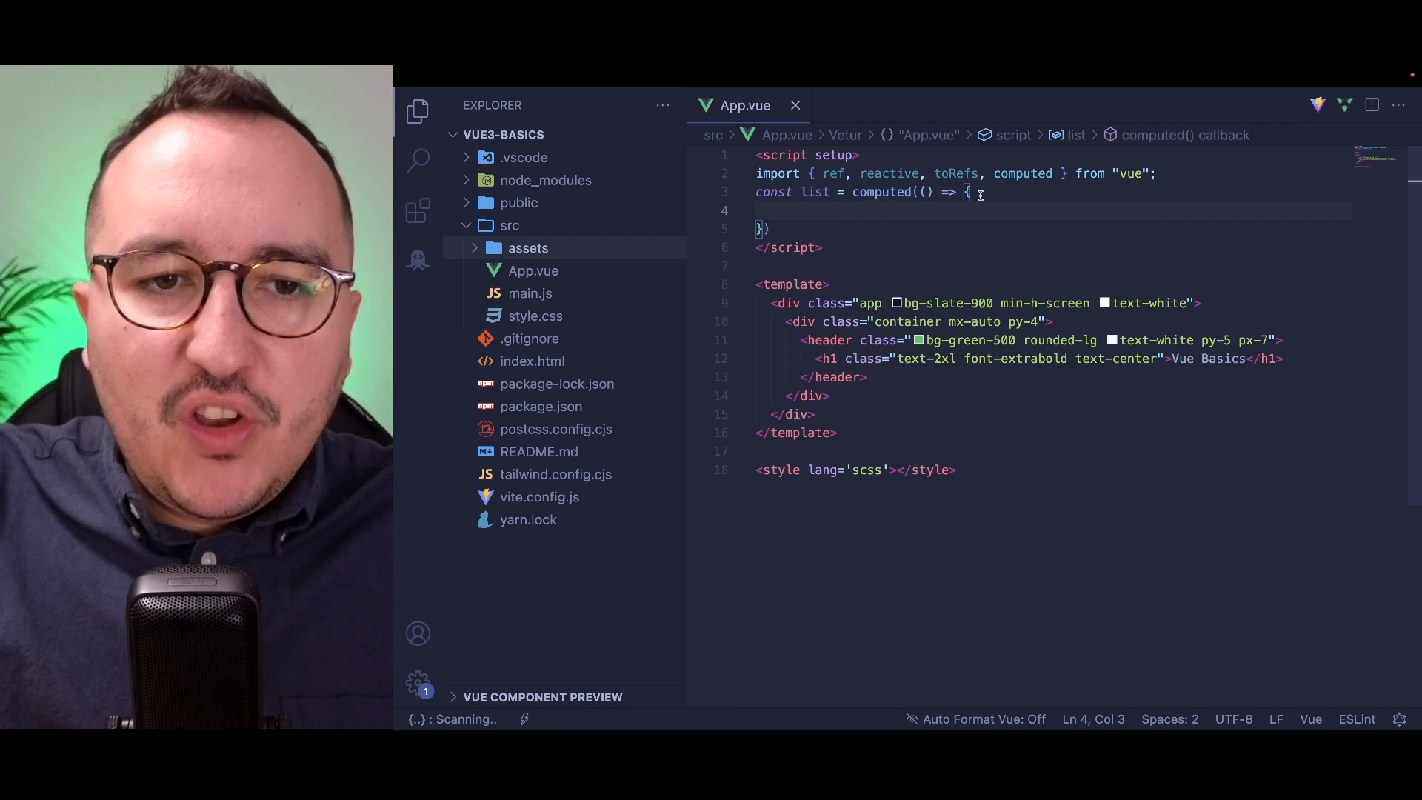
text(return [1,2,3)
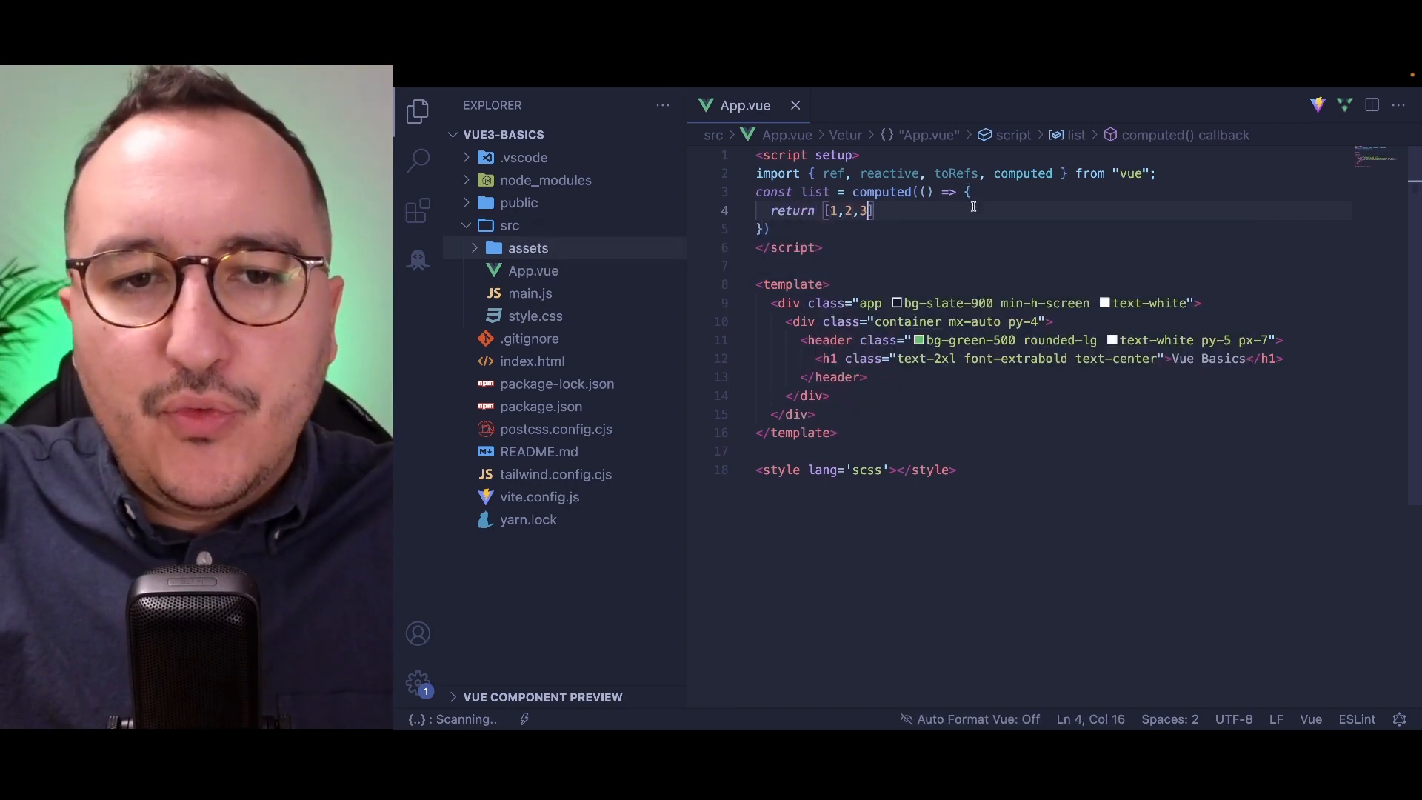
double_click(826, 194)
Add <p>{{ list }}</p> under the header, save, and confirm Chrome renders [ 1, 2, 3 ].
click(865, 395)
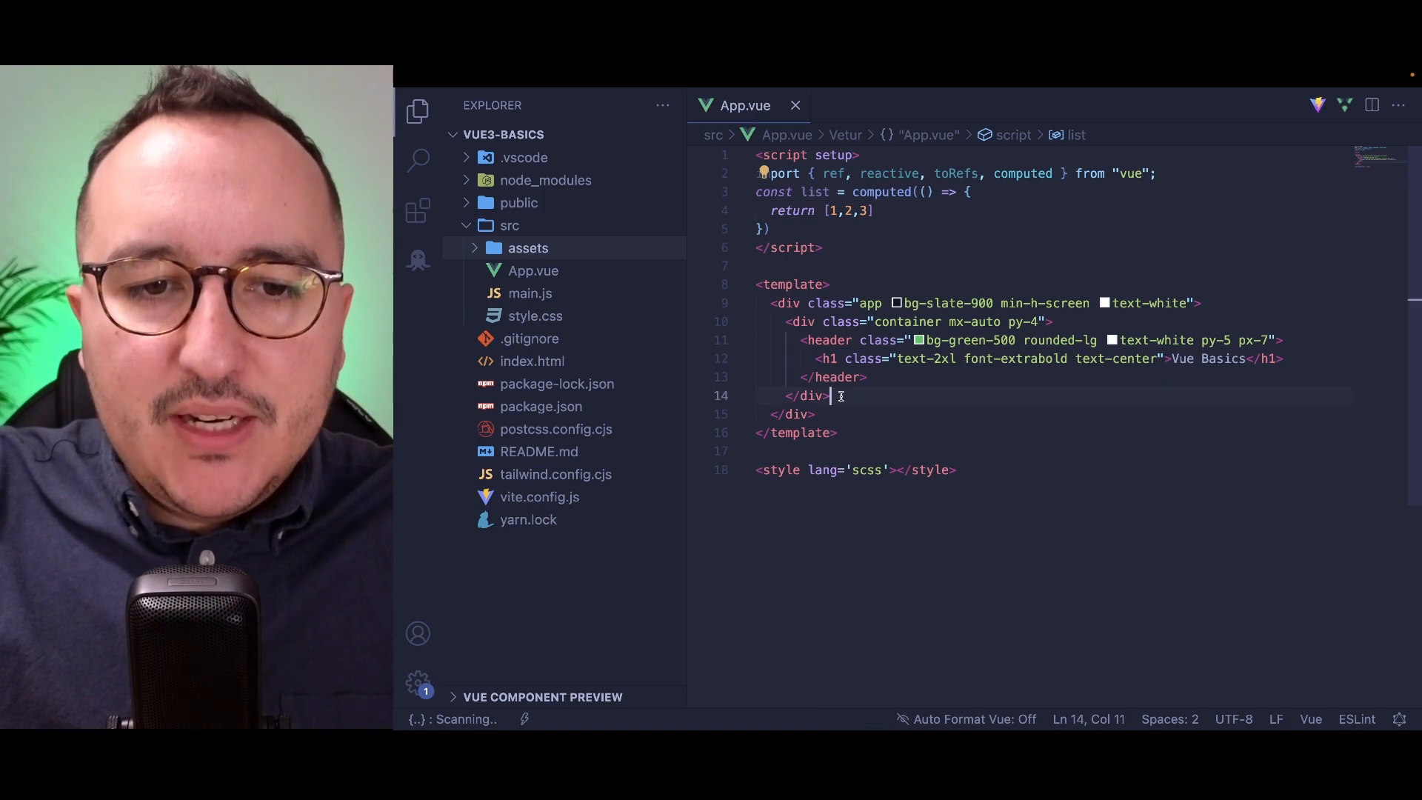
key(Return)
text(p)
key(Tab)
text({{)
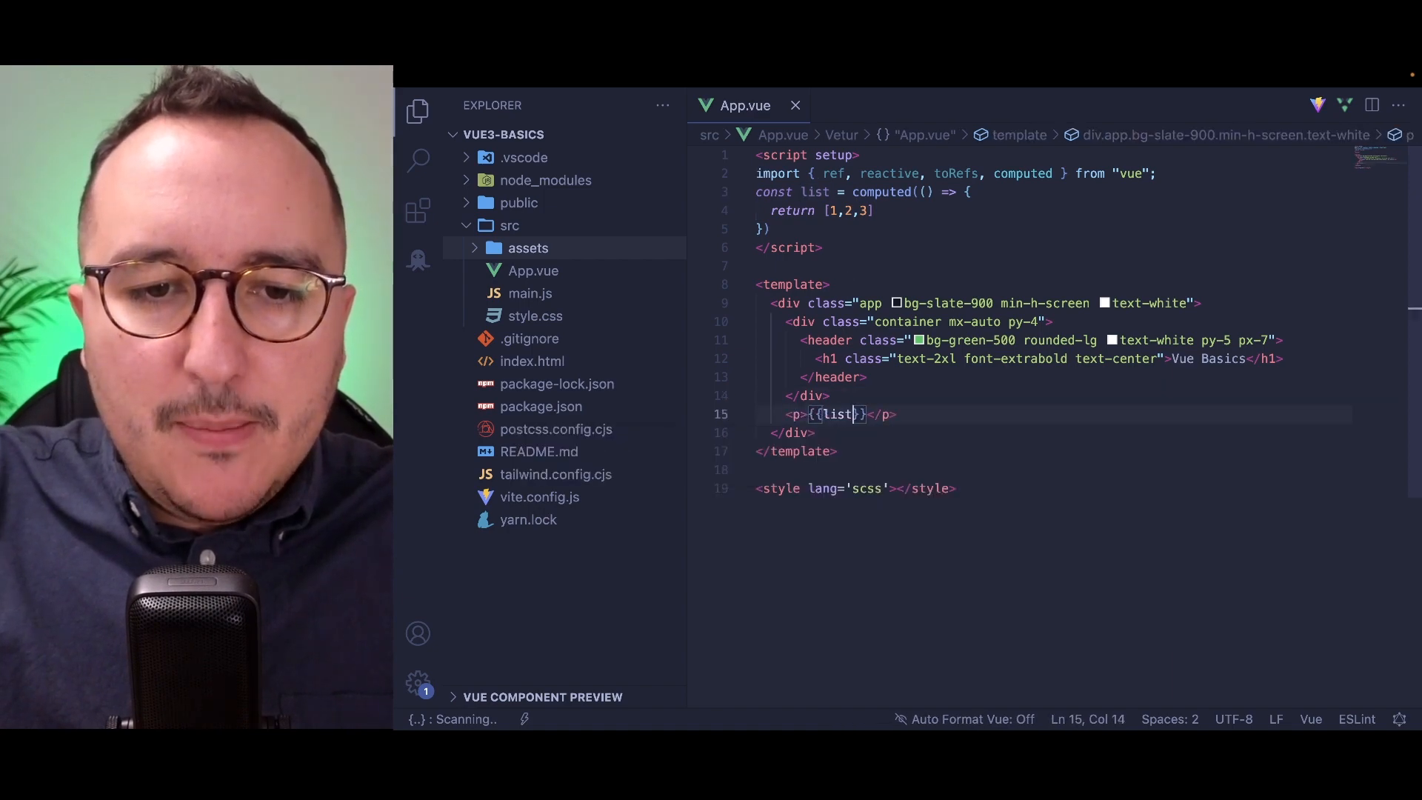
key(super+s)
key(super+Tab)
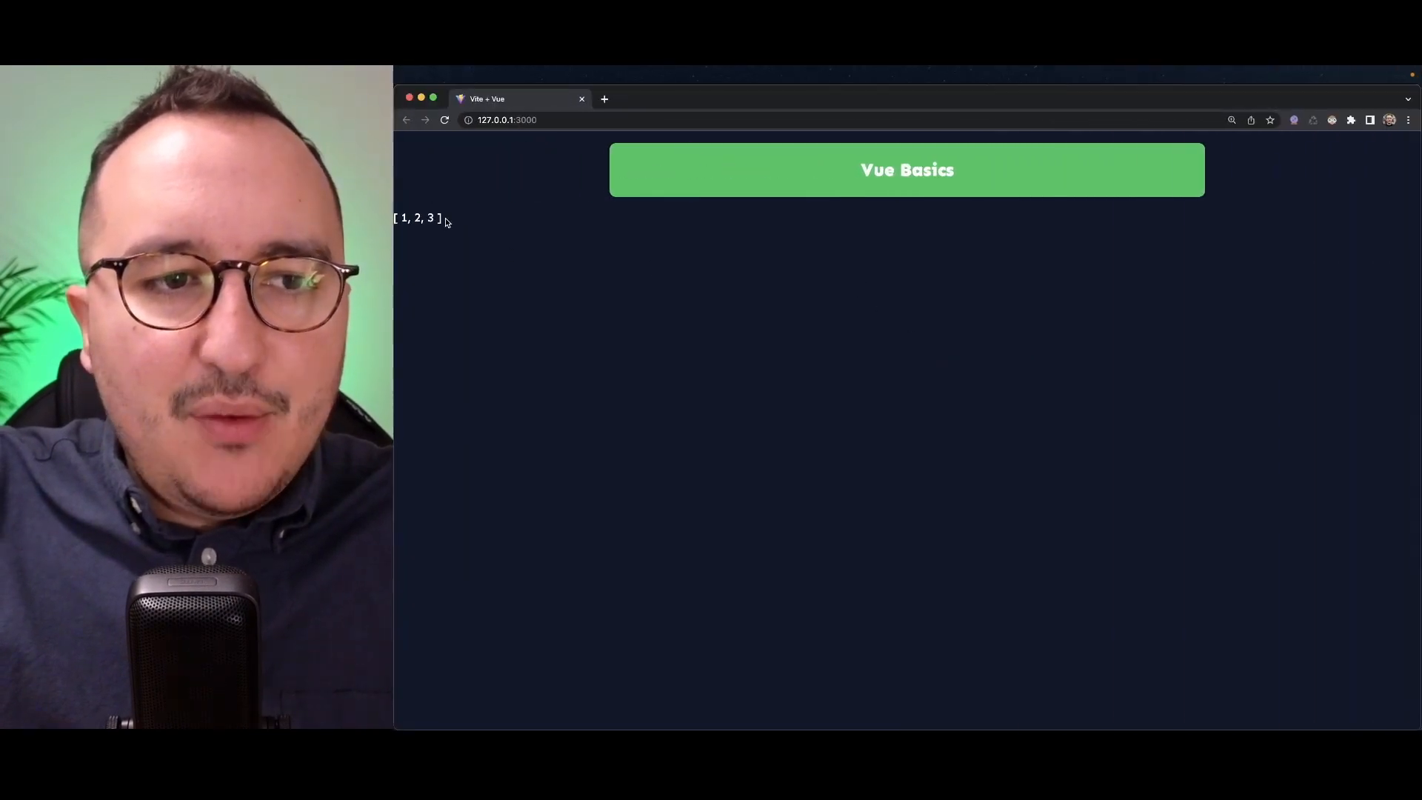
key(super+Tab)
double_click(881, 192)
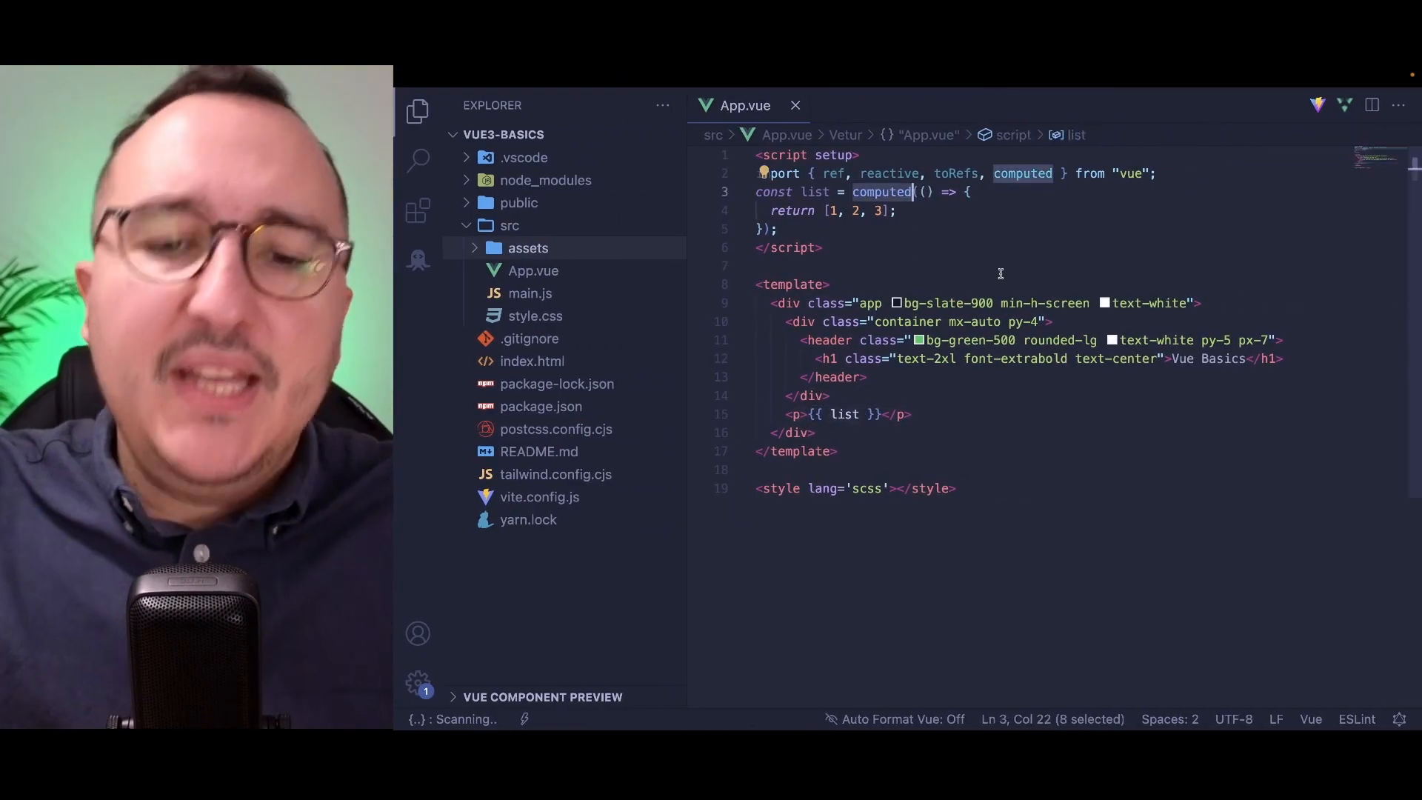
Experiment with the computed arguments, then select the const list block for deletion.
click(958, 192)
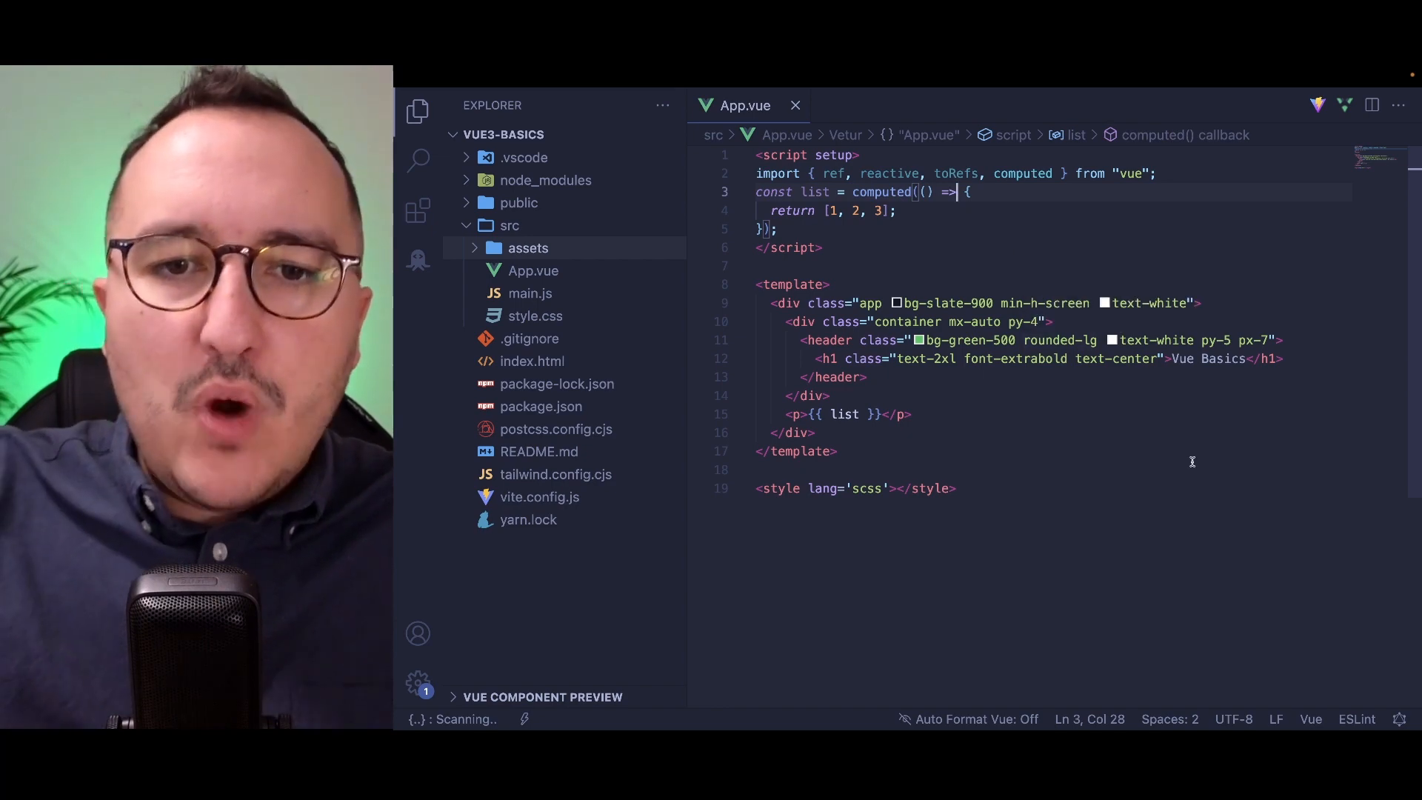
text(() => )
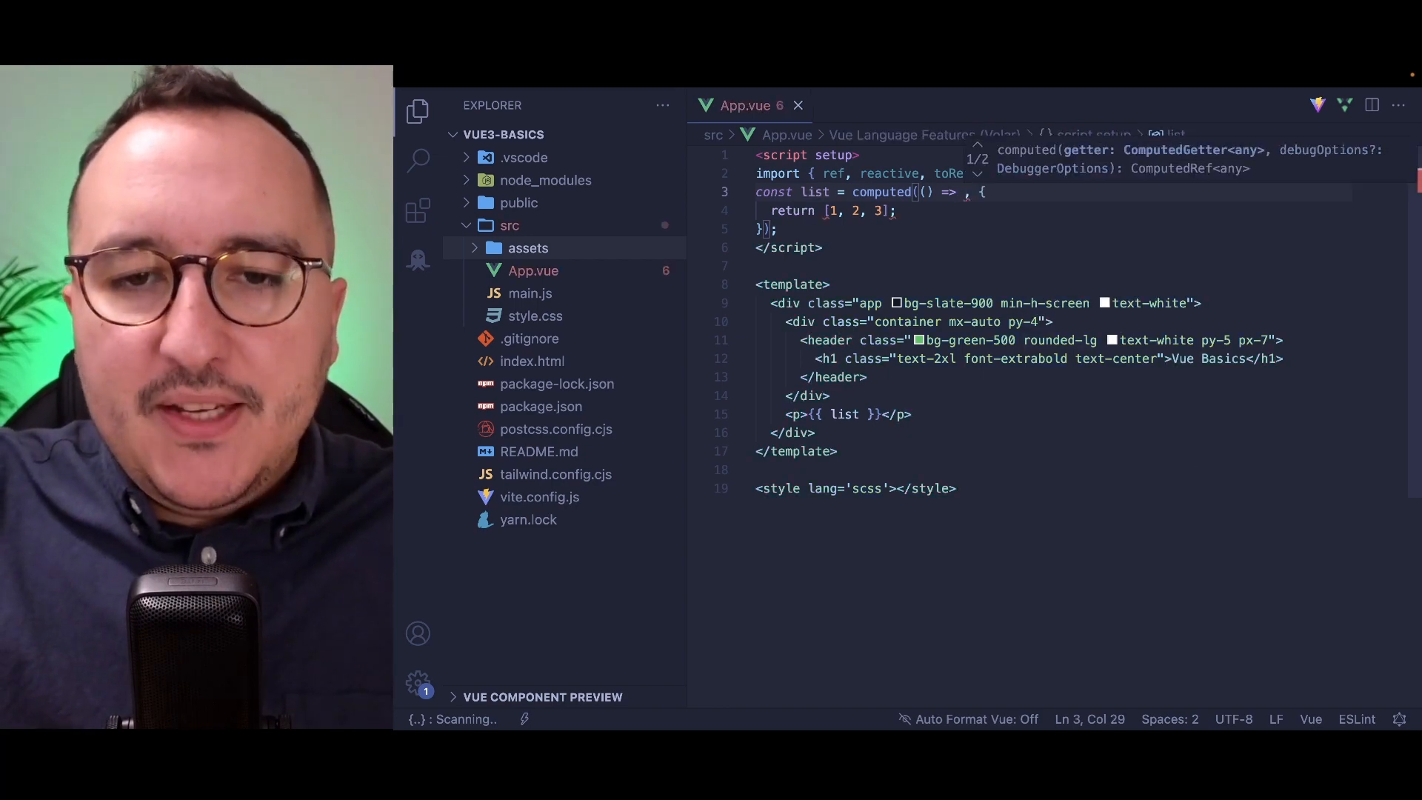
text(value)
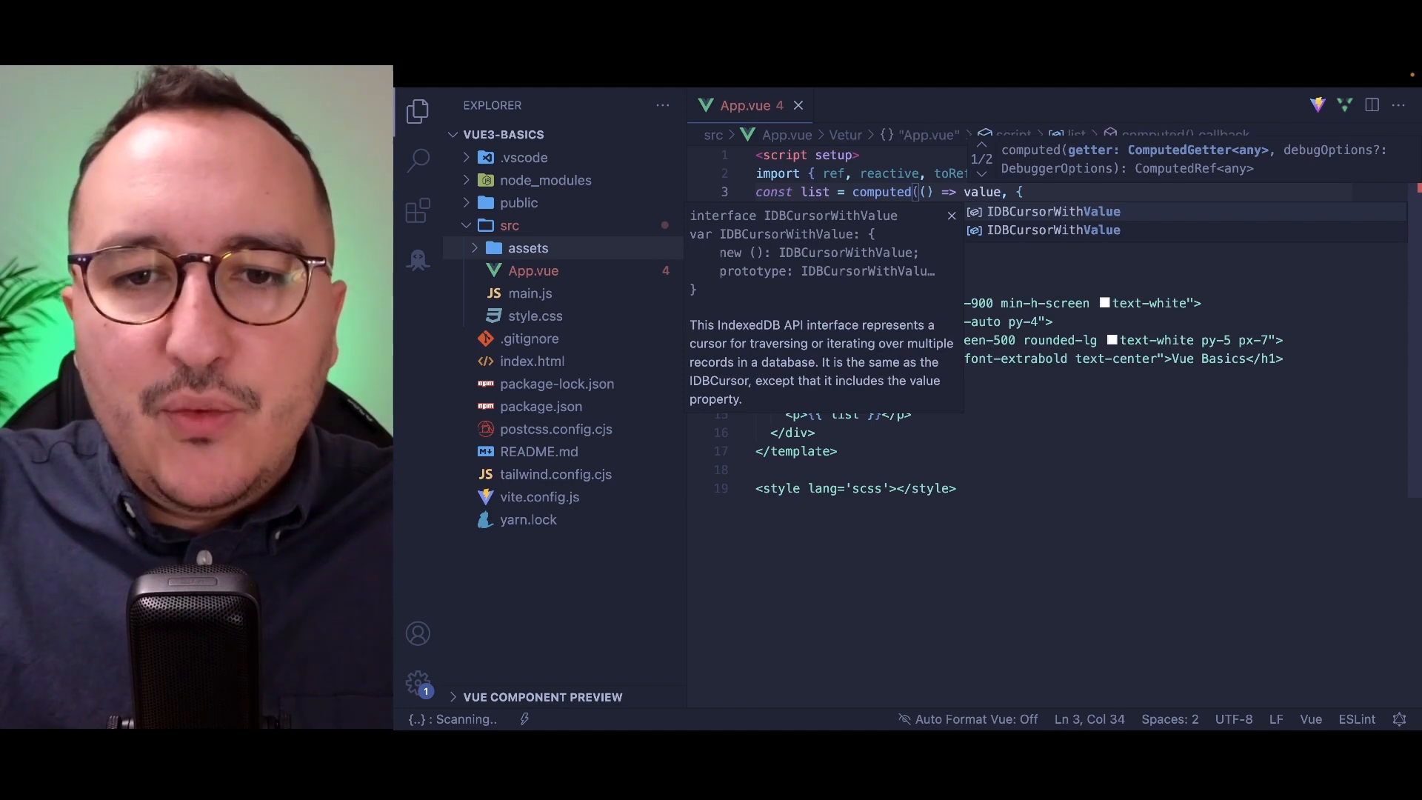
text(, () =>)
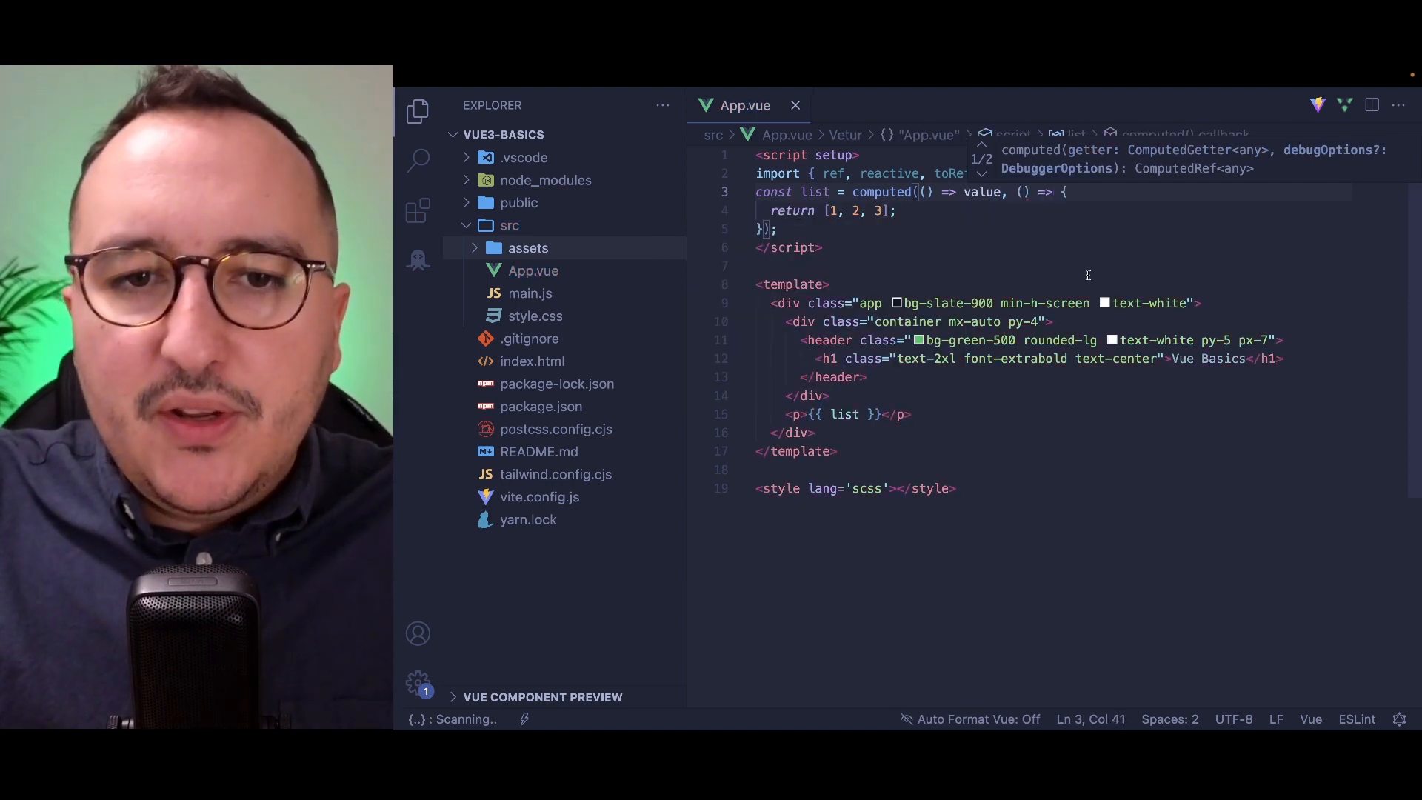
click(1021, 229)
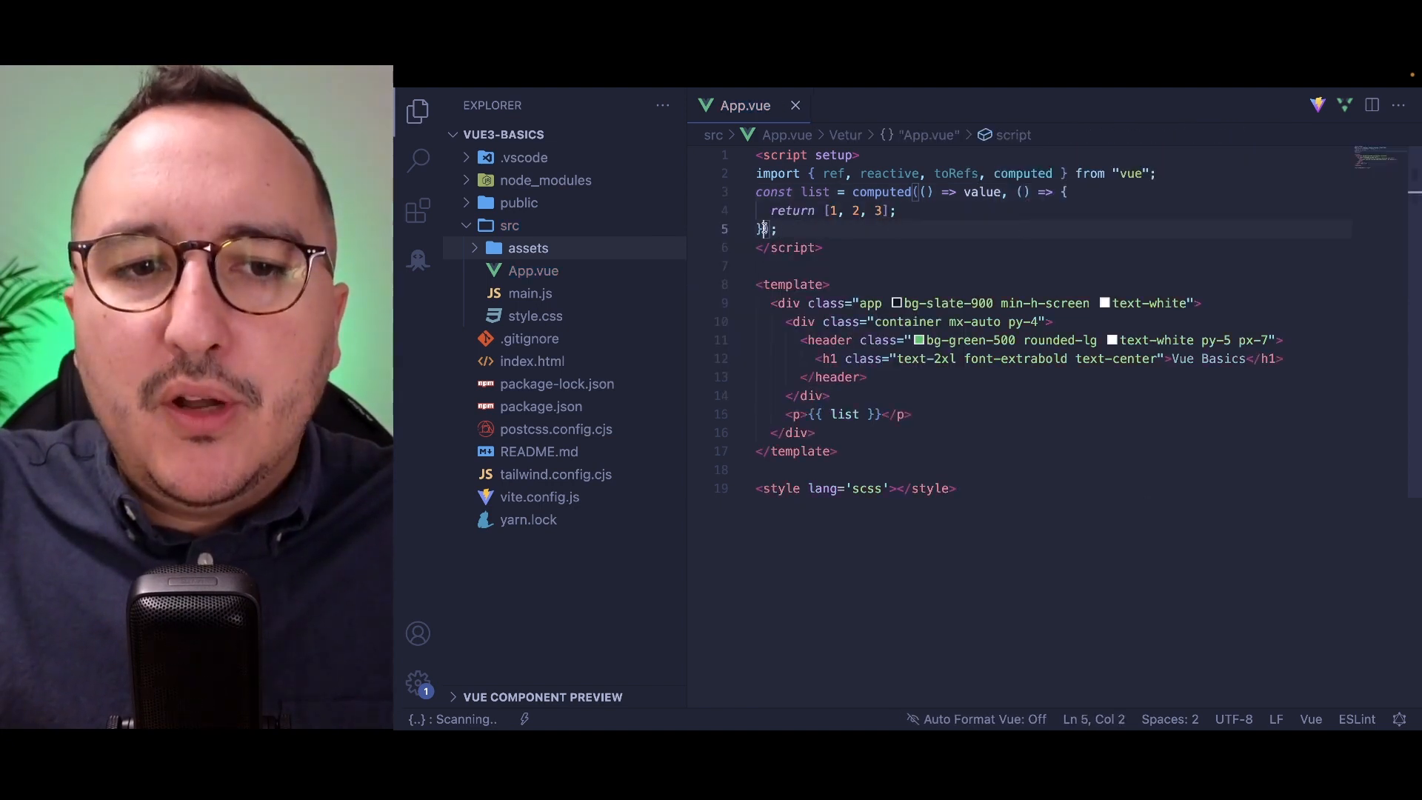
drag(764, 229, 1055, 193)
Delete the computed list code and add onMounted to the vue import.
key(ctrl+shift+k)
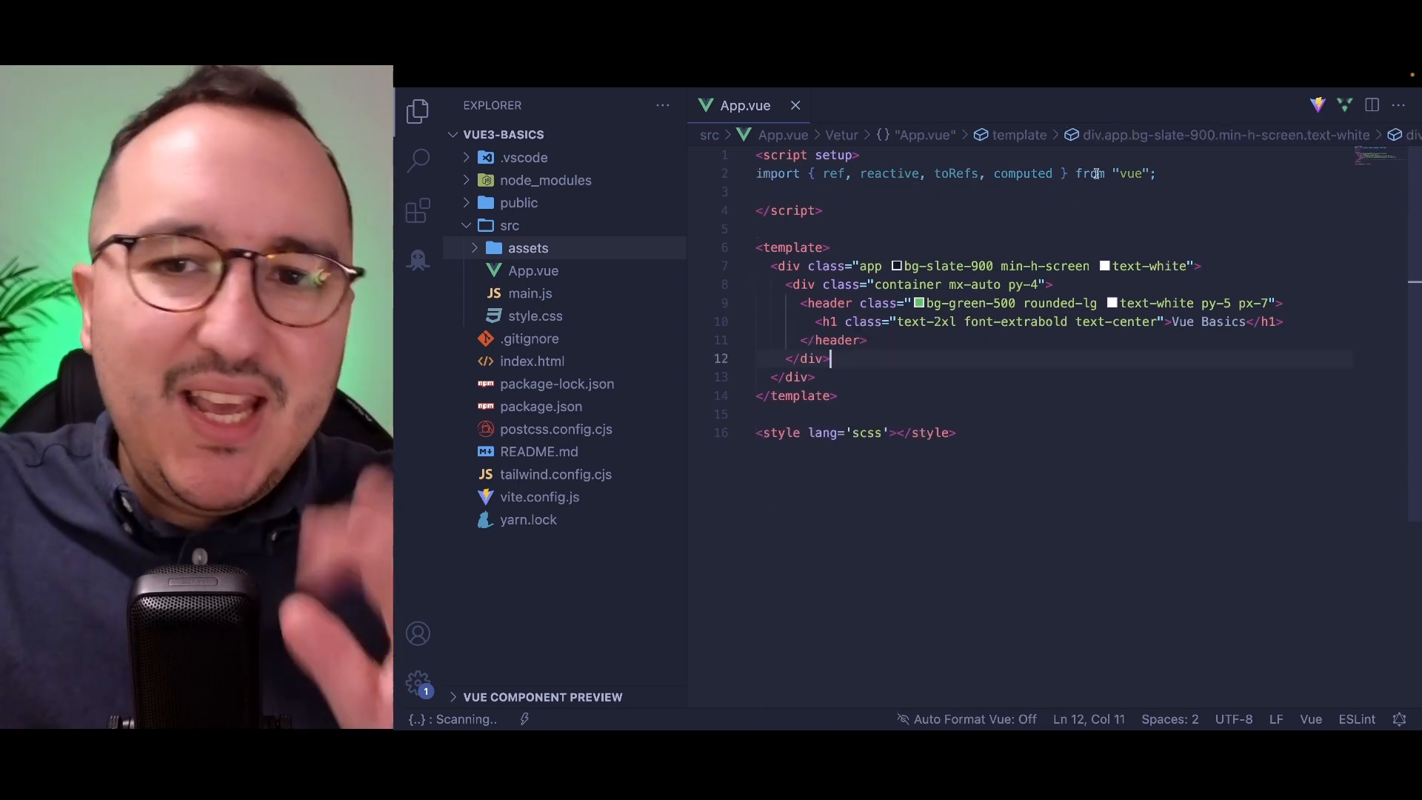
click(1053, 174)
text(, on)
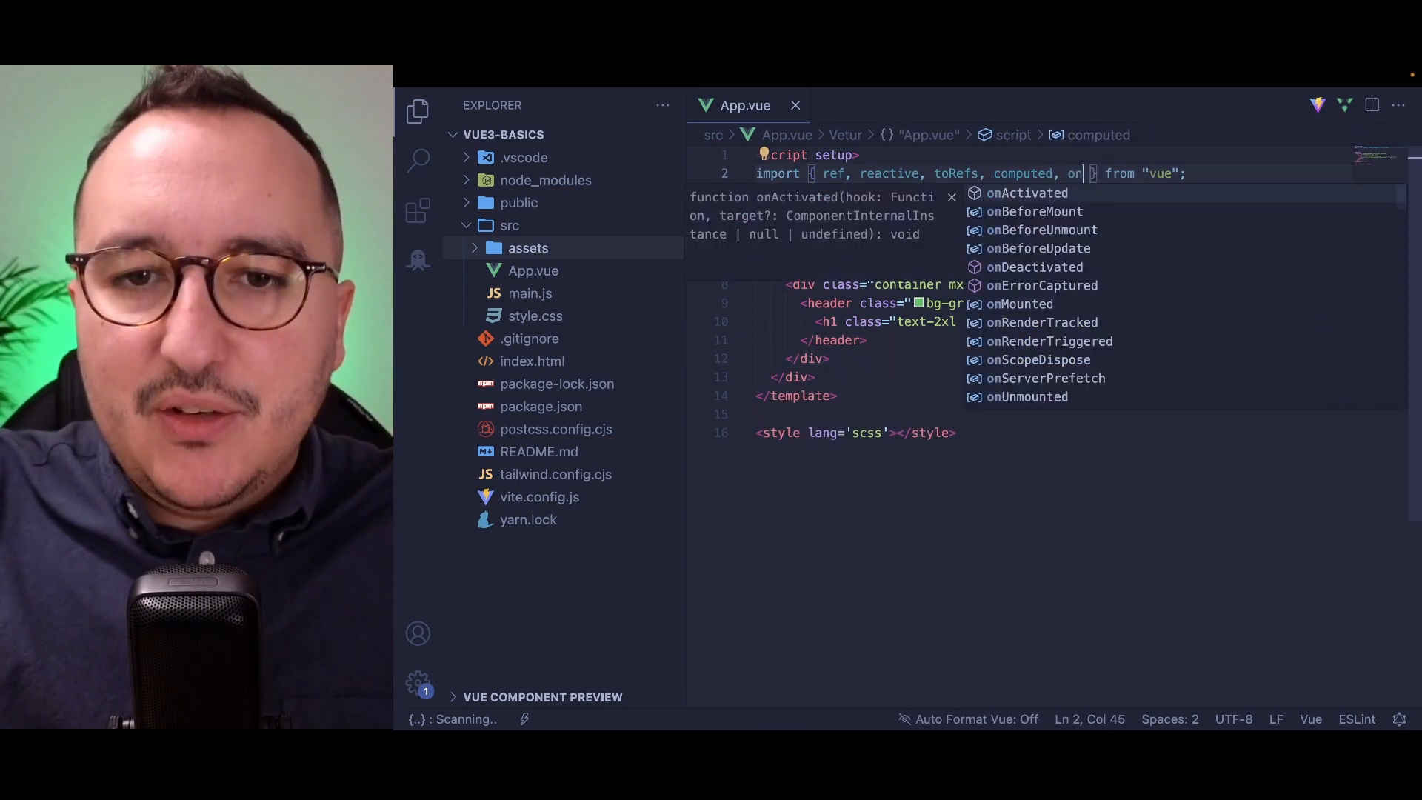
text(Mounted)
double_click(1109, 172)
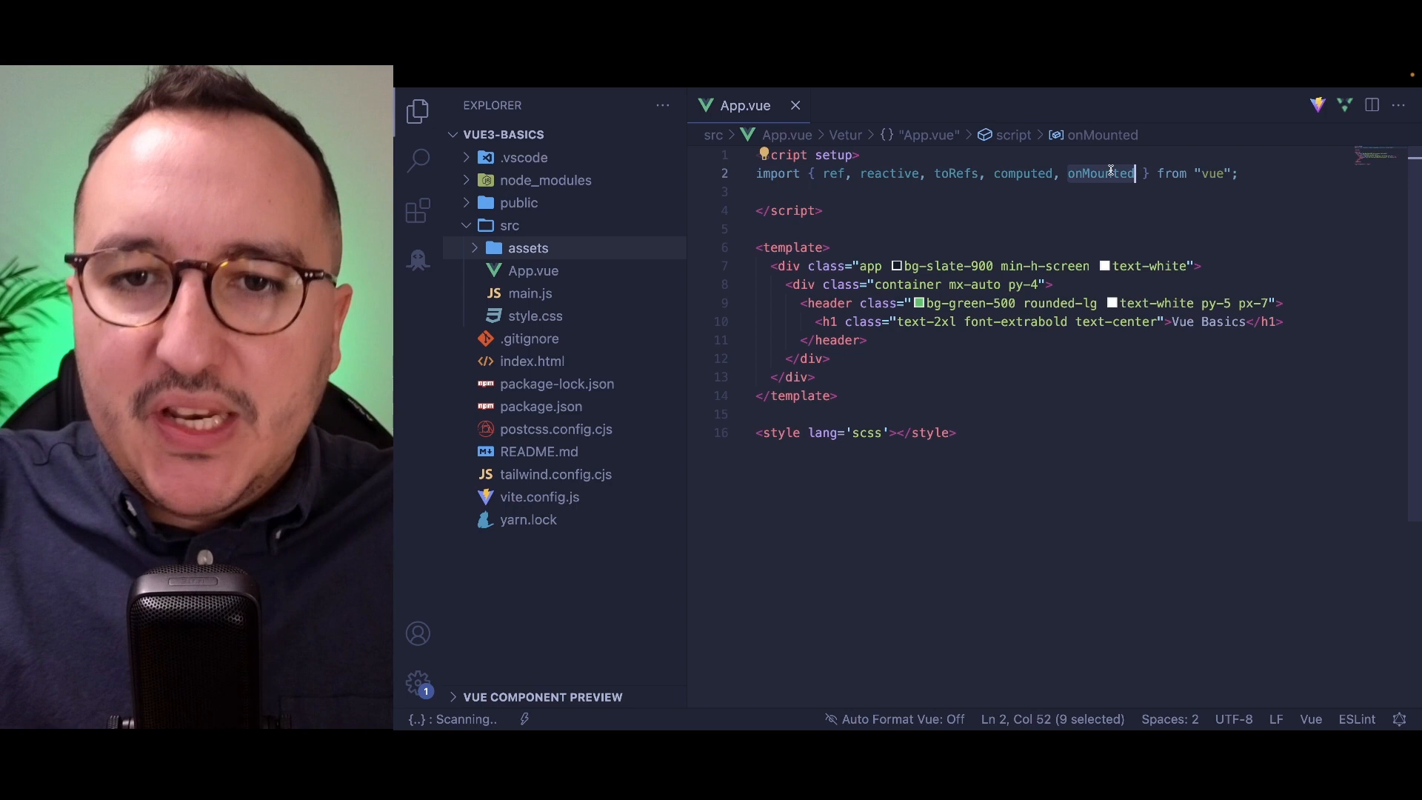
Write onMounted(() => { console.log("mounted"); }) and save the file.
click(1177, 187)
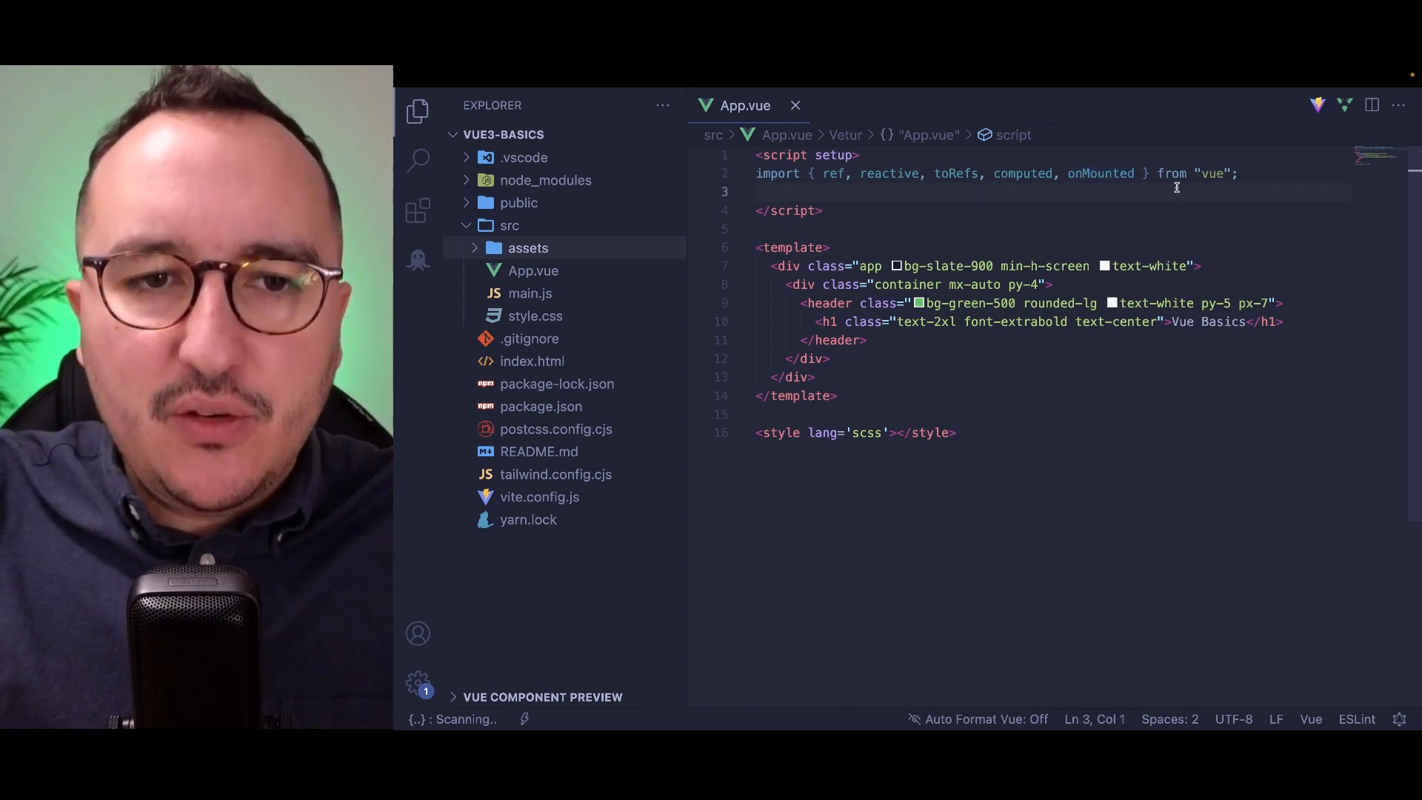
text(onMounted(() => )
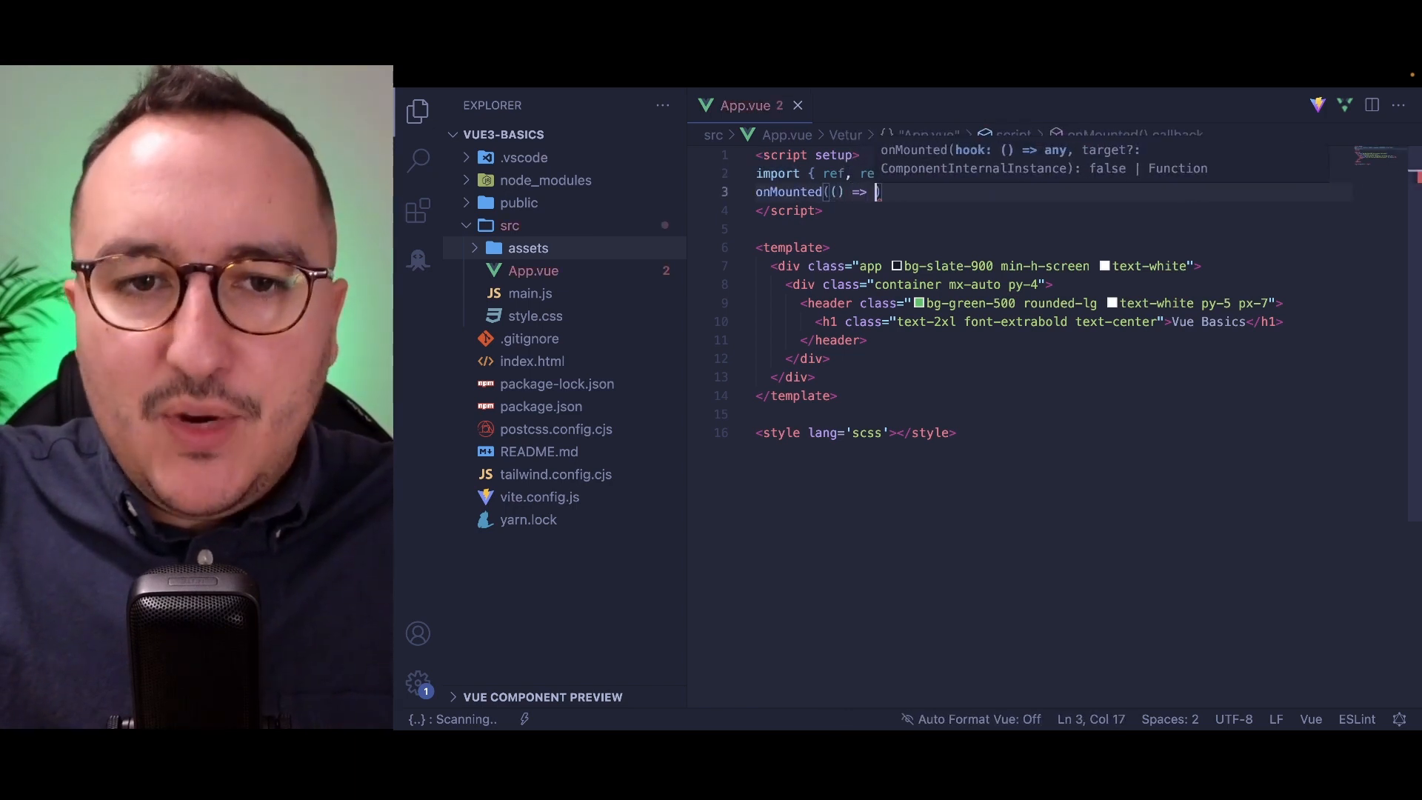
text({)
key(Return)
text(cons)
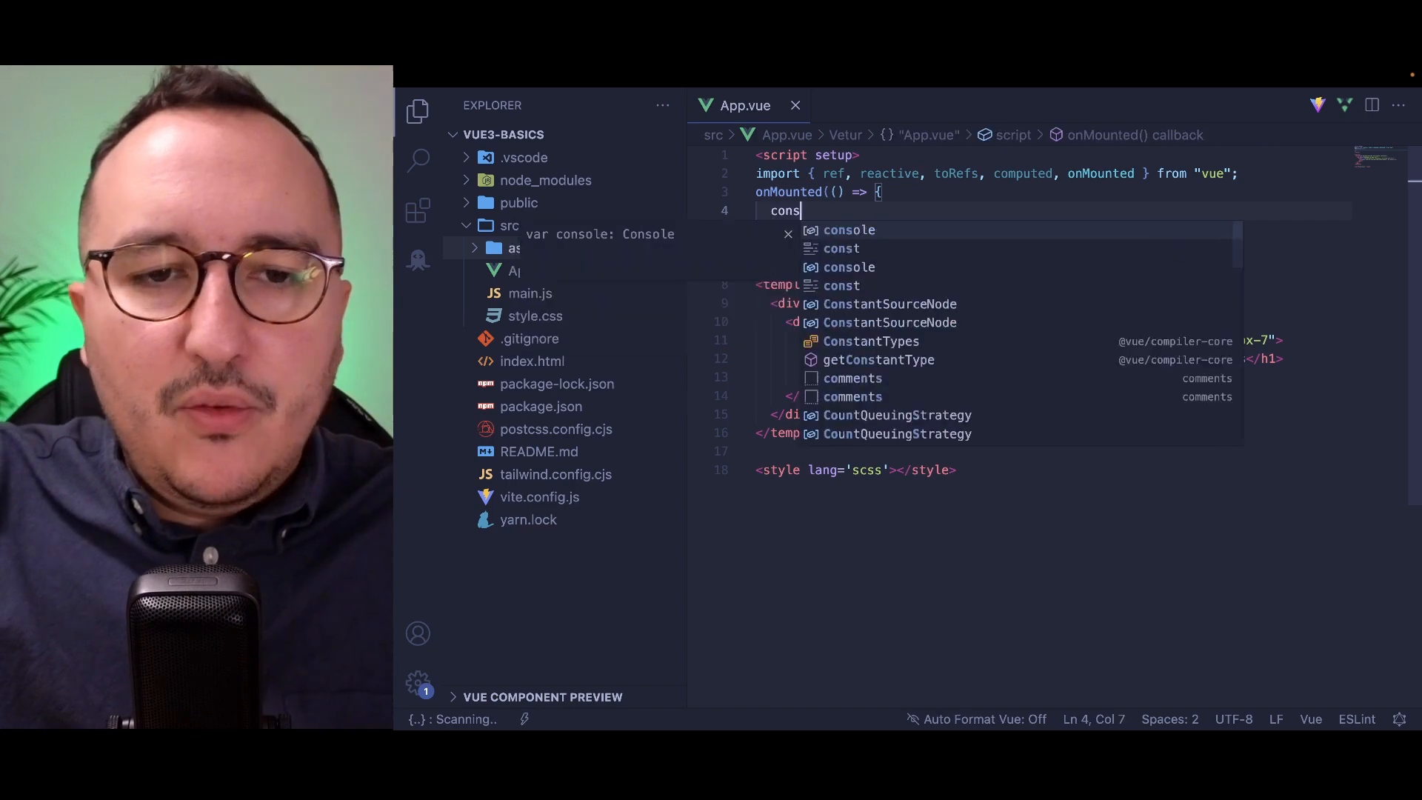
text(ole.log('mo)
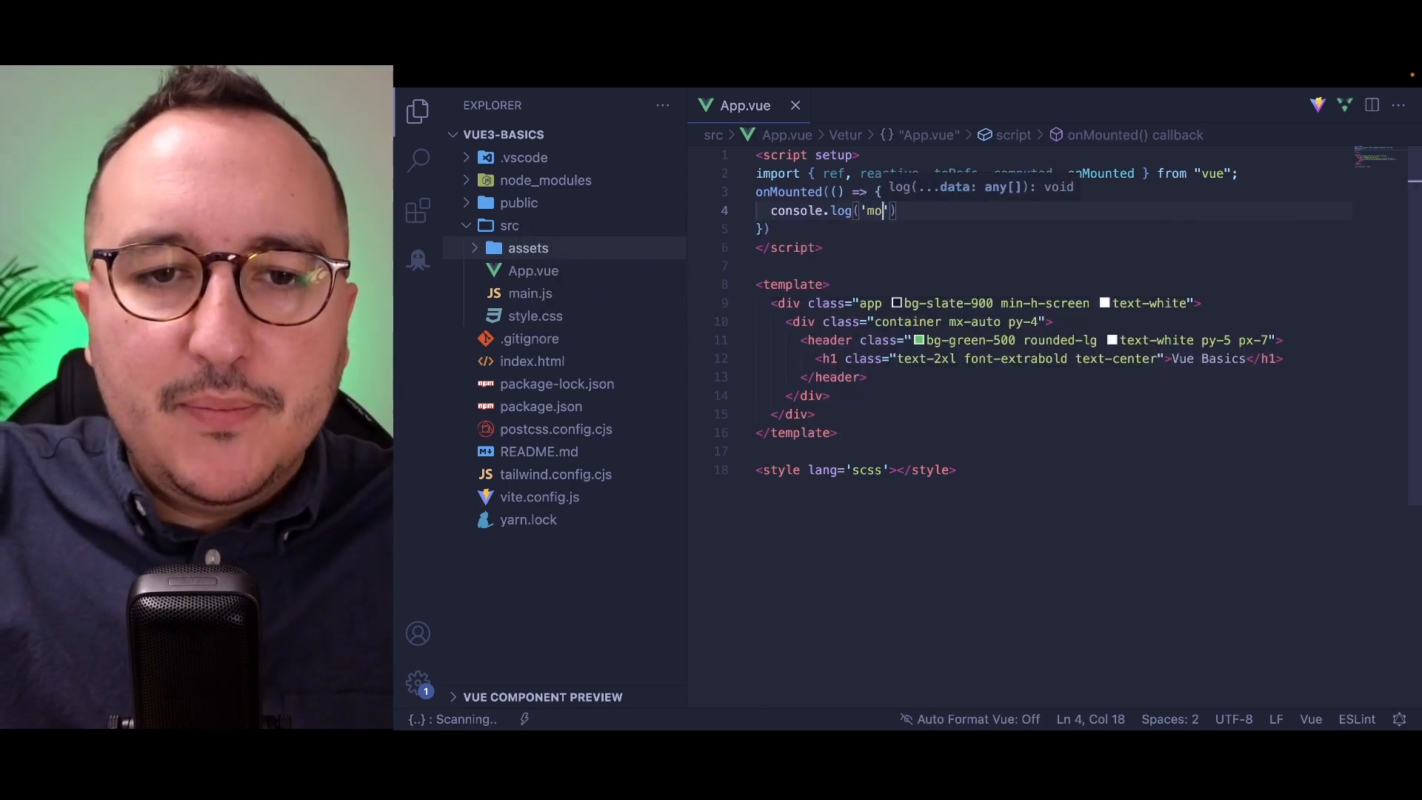
text(unted)
key(End)
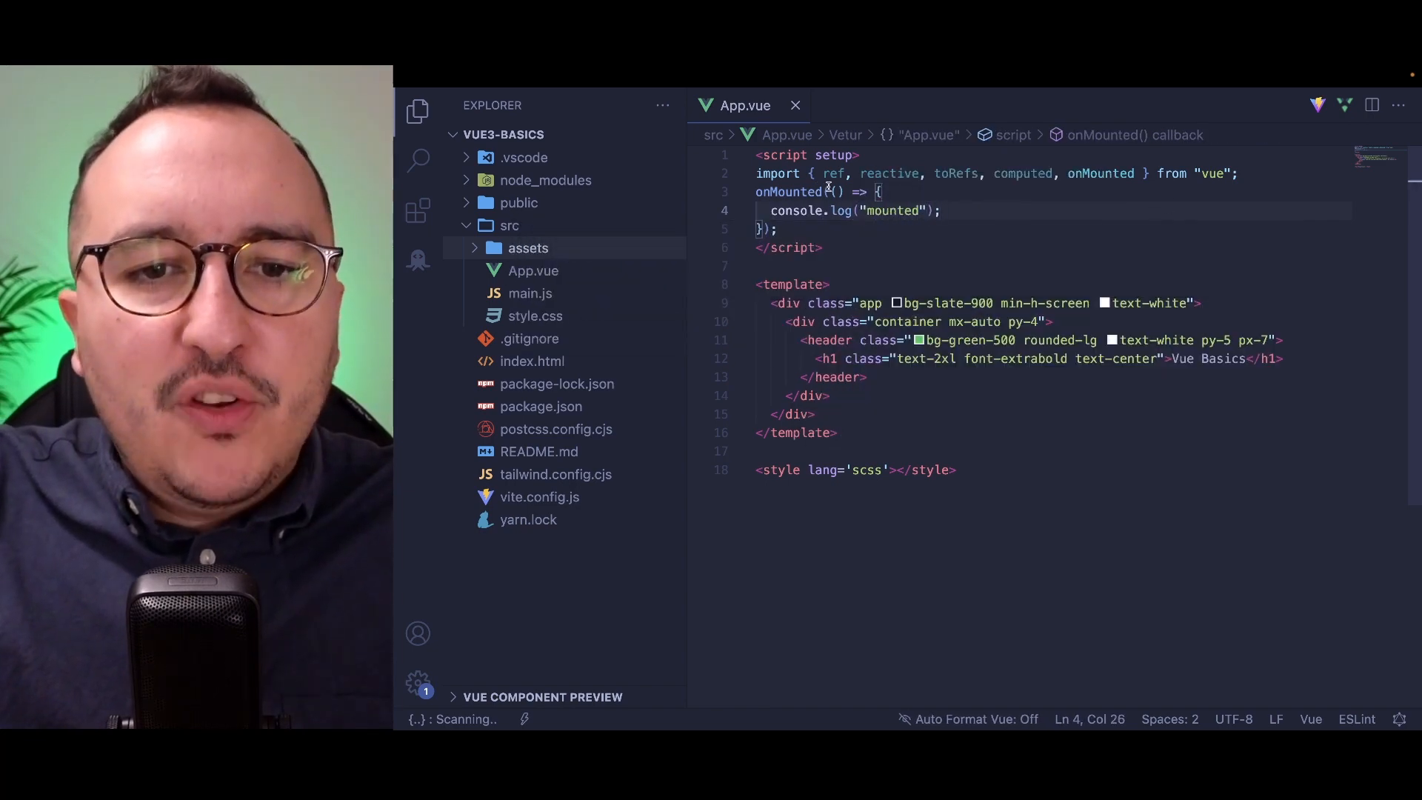
key(ctrl+s)
In Chrome, inspect the page, show the Console and reload to trigger the log.
key(ctrl+Right)
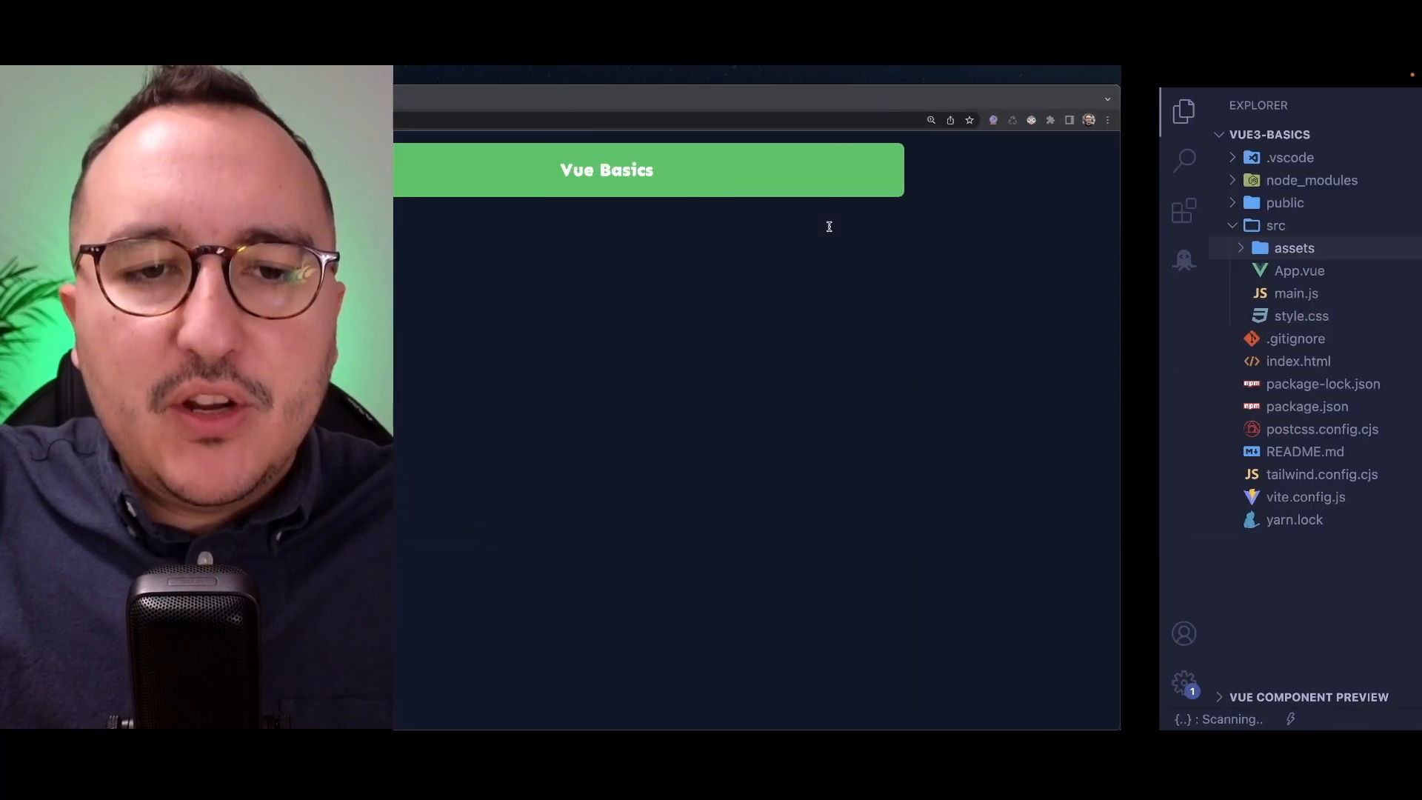
right_click(902, 317)
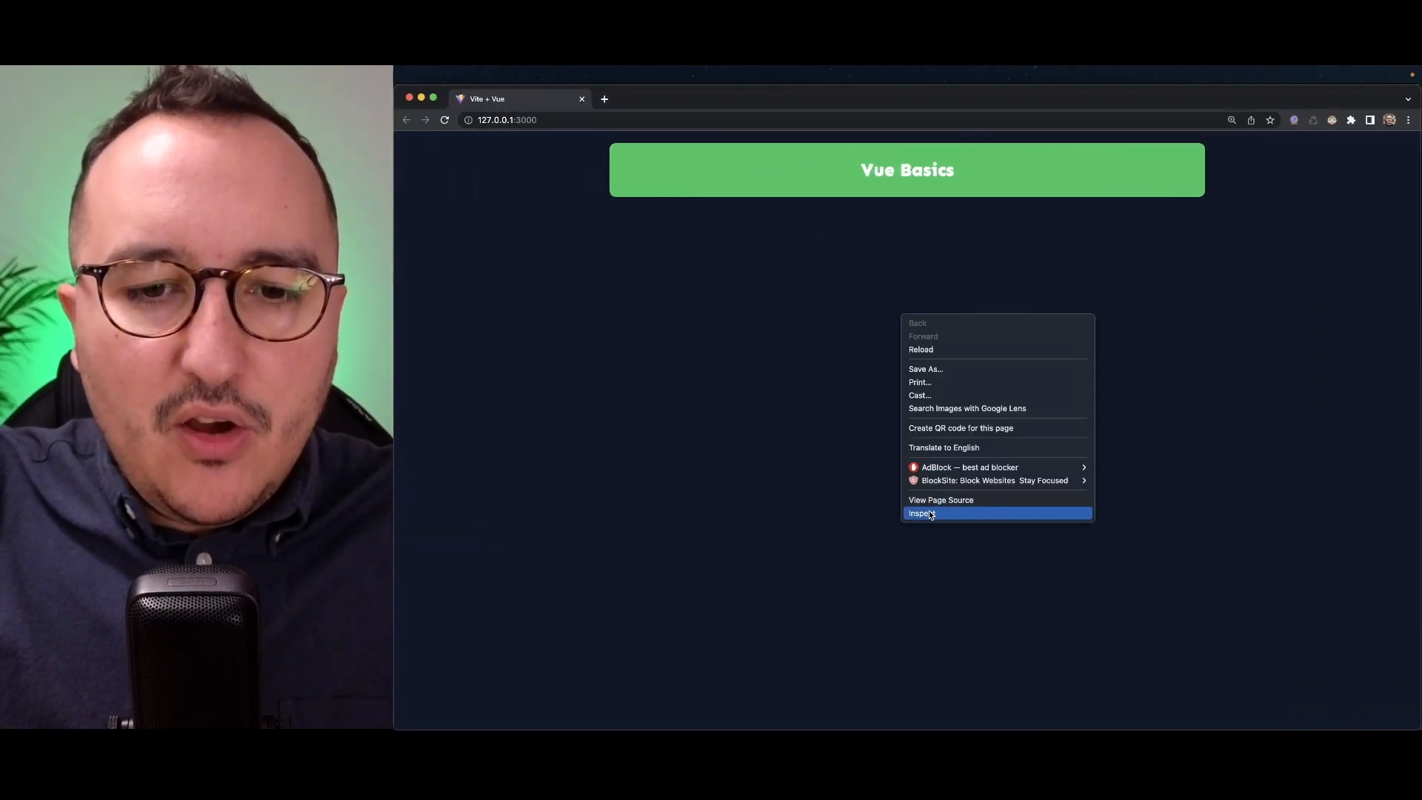
click(929, 513)
click(576, 425)
key(super+r)
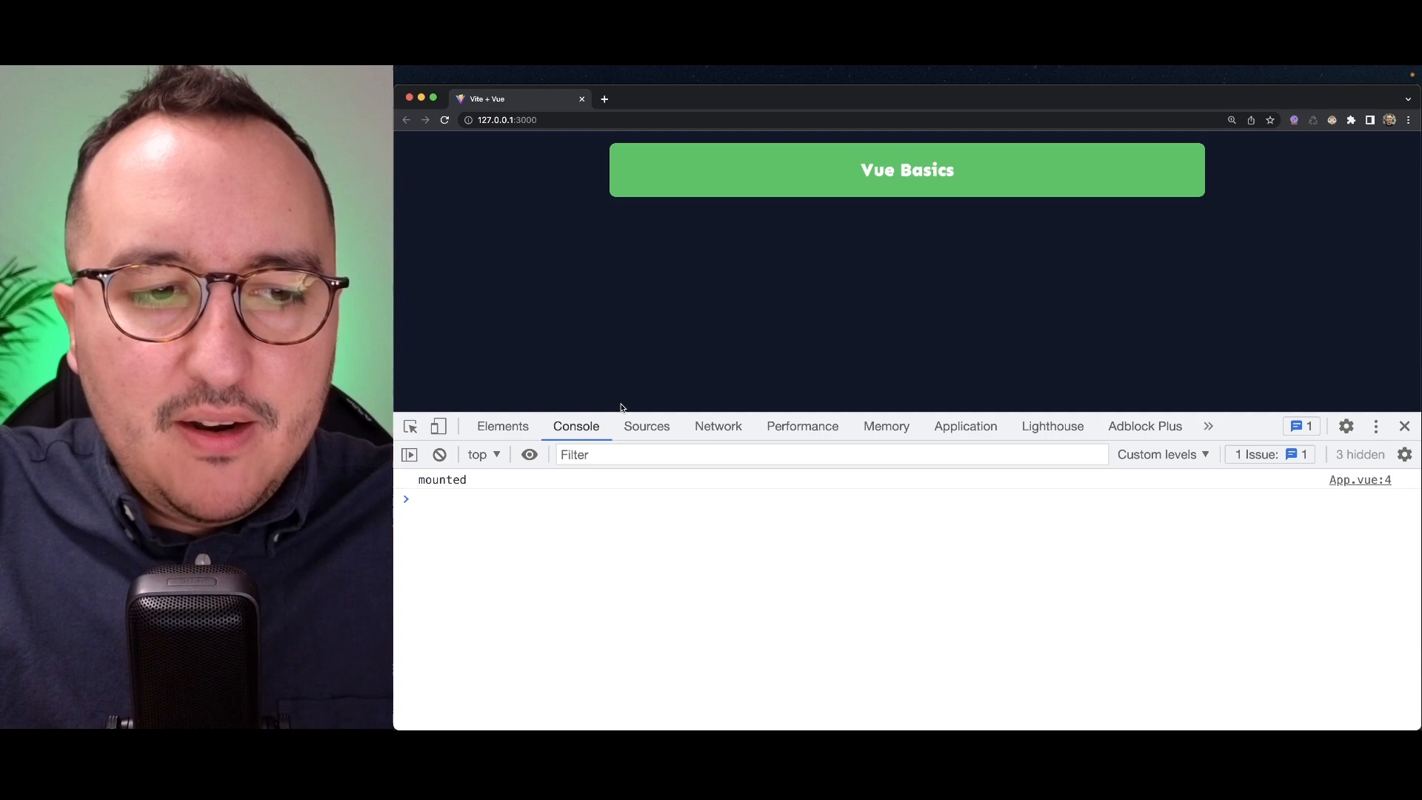
Confirm the console prints "mounted", return to VS Code and select onMounted.
drag(418, 481, 479, 484)
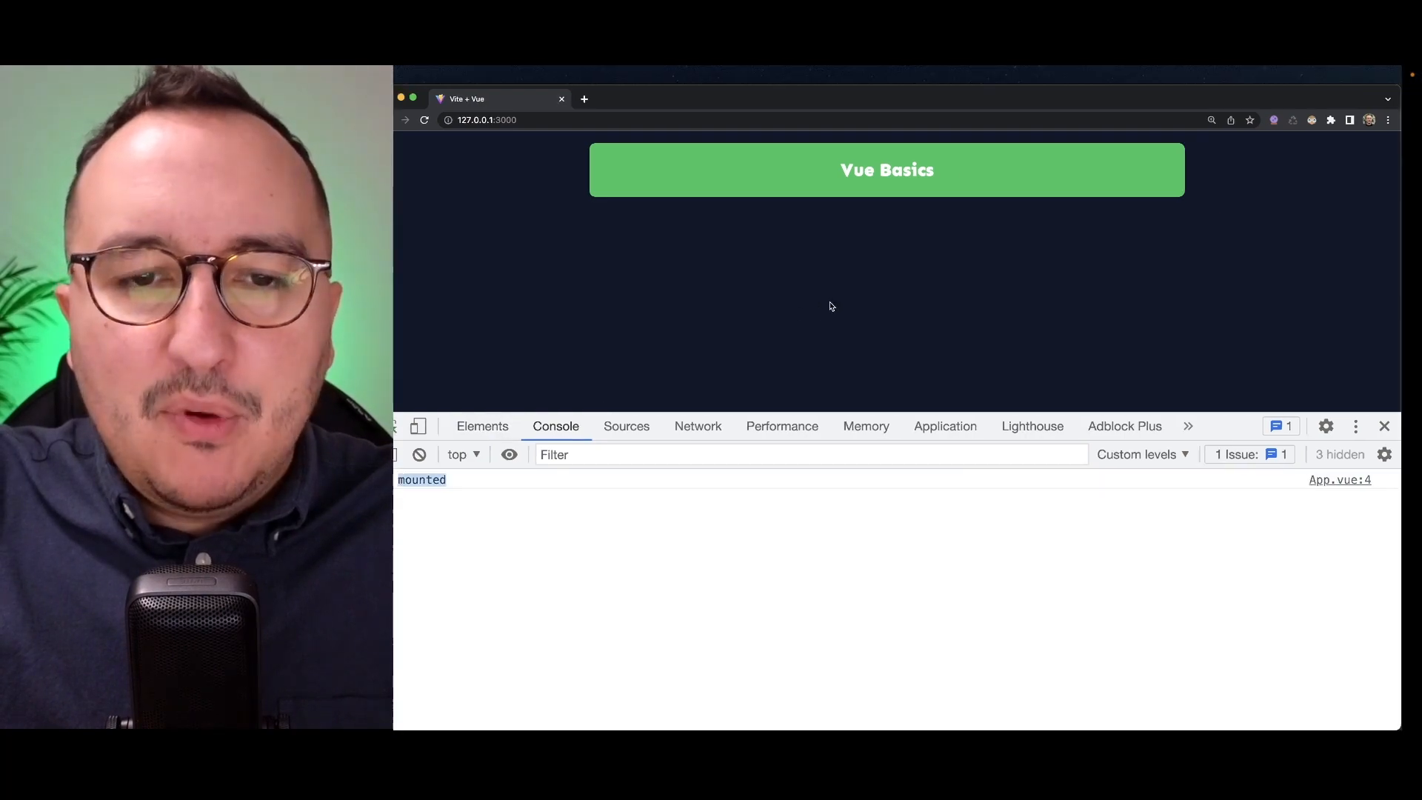
key(ctrl+Right)
double_click(1100, 174)
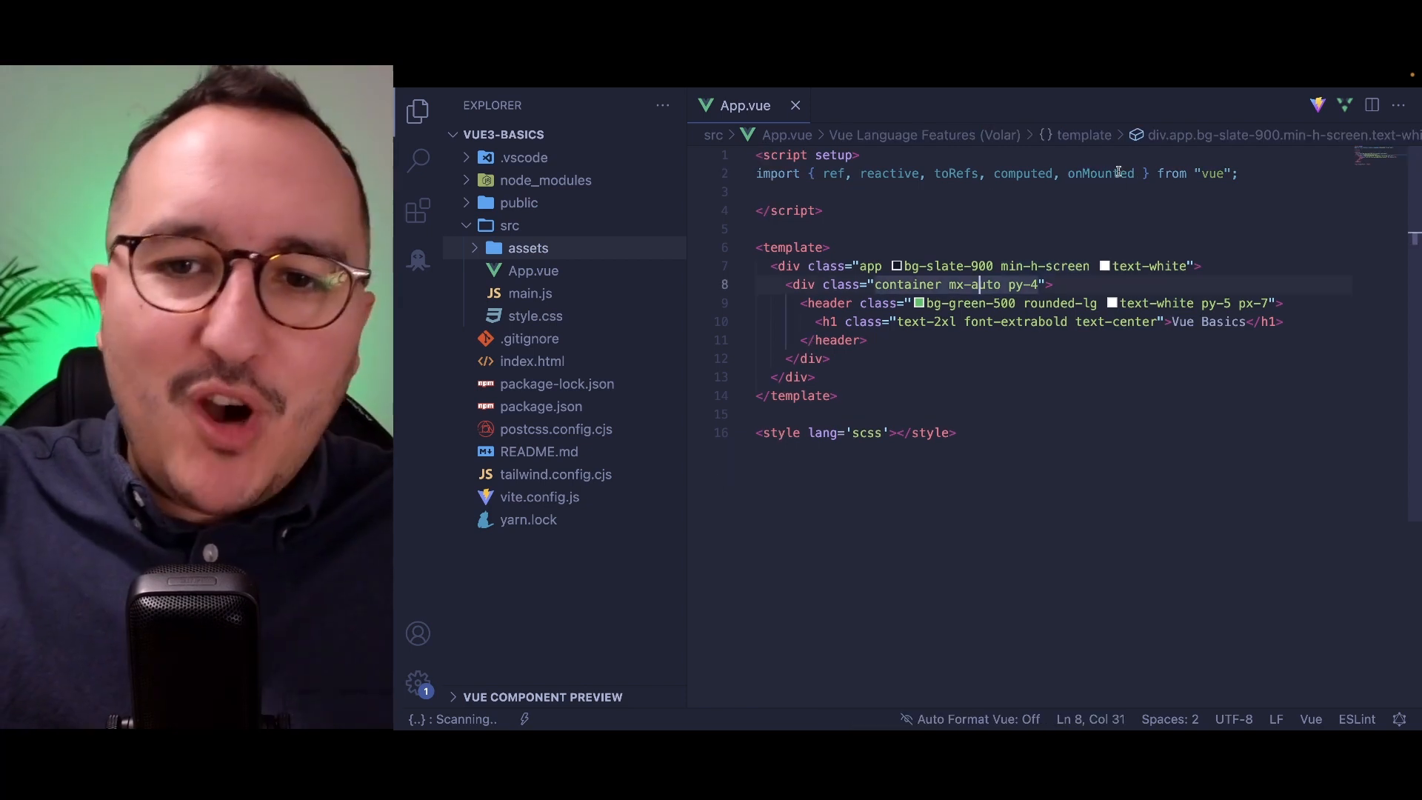
Declare const props = defineProps({ item: Object }) below the import.
click(1135, 174)
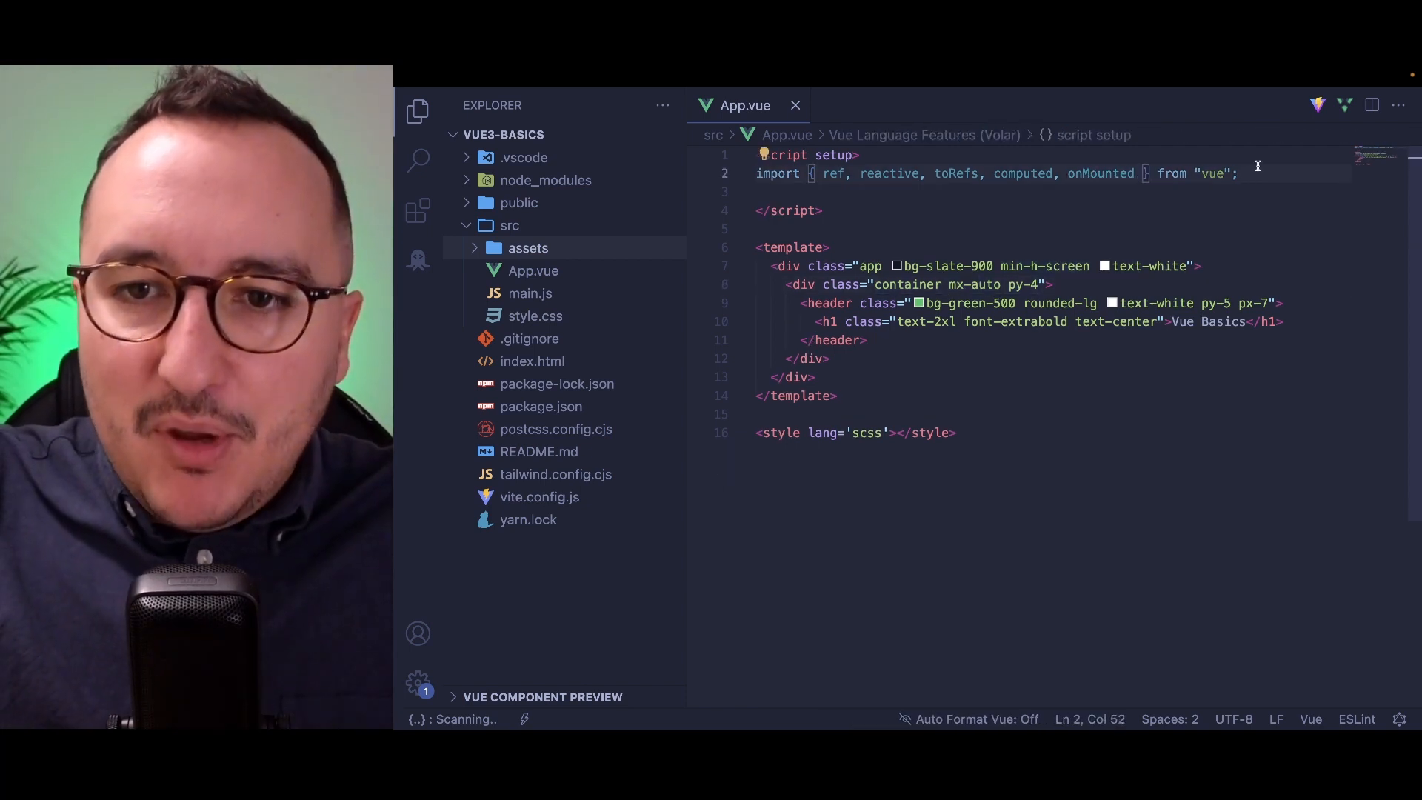
key(Return)
key(Return)
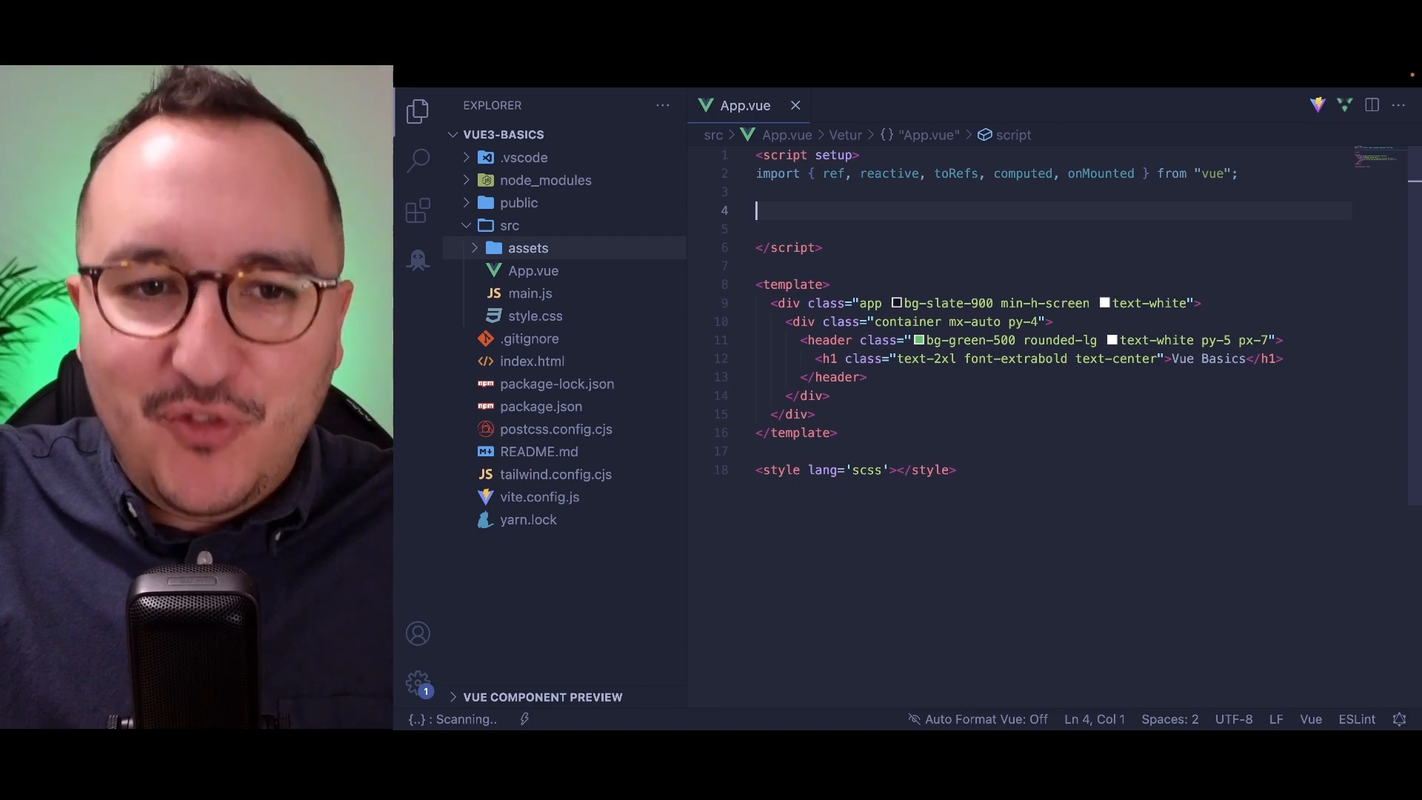
text(const )
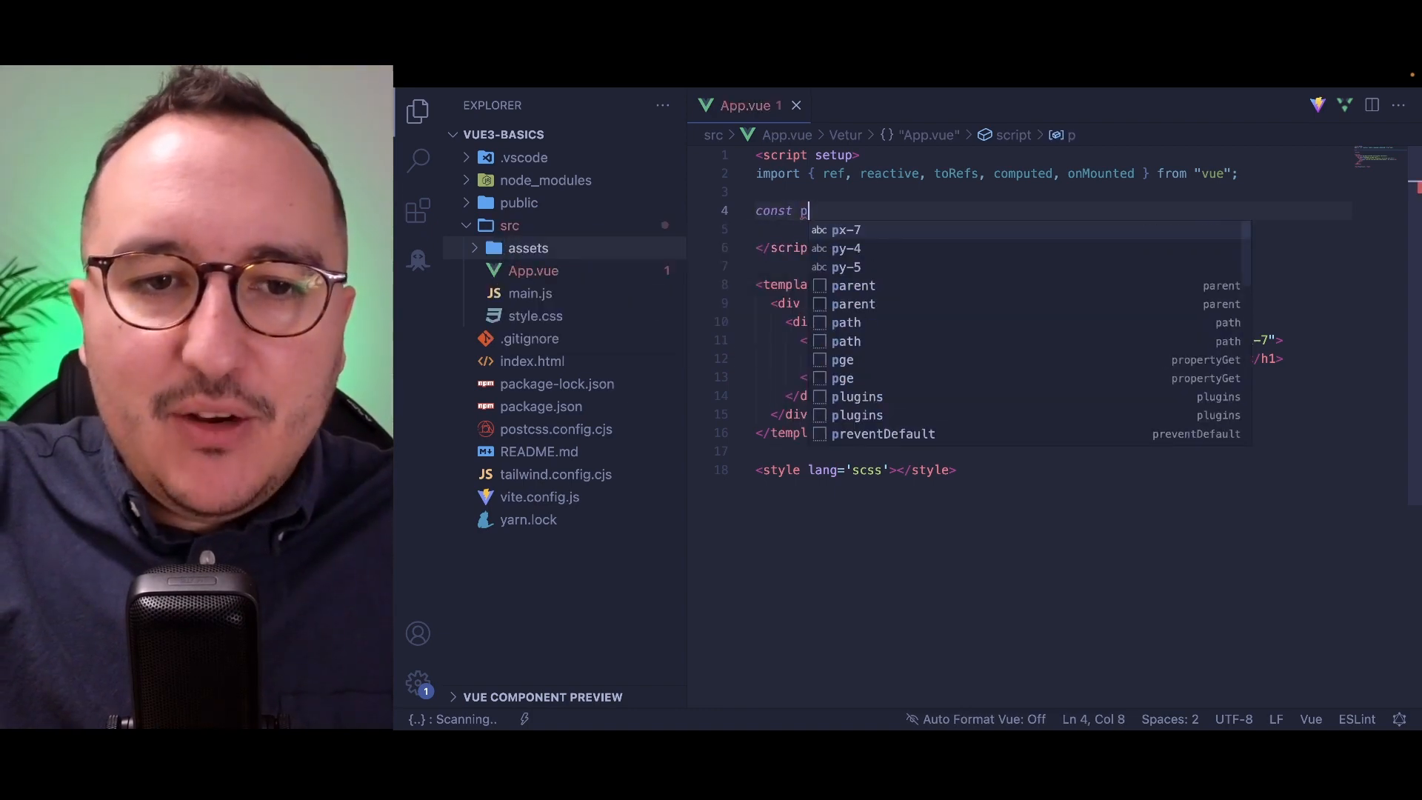
text(props = defin)
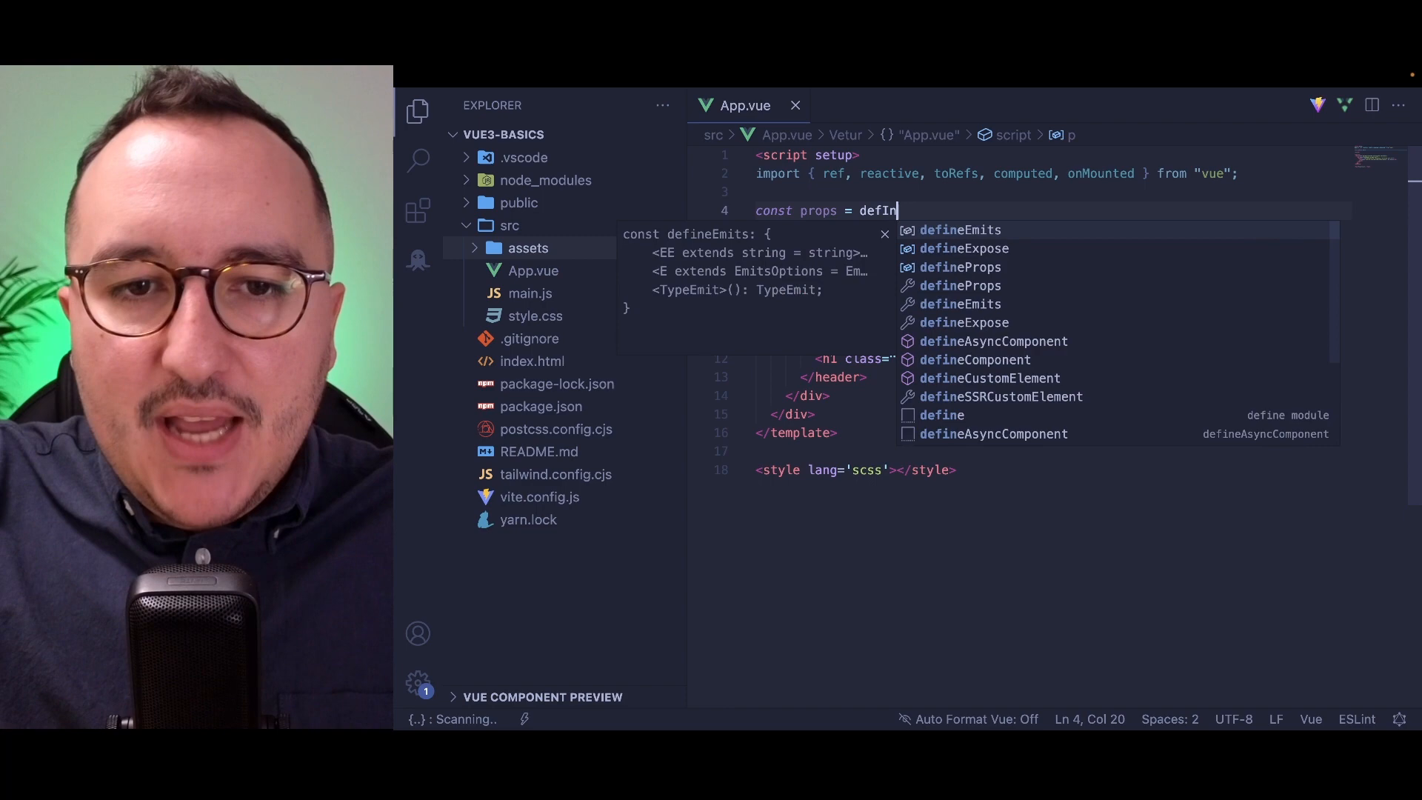
text(e)
key(Down)
key(Down)
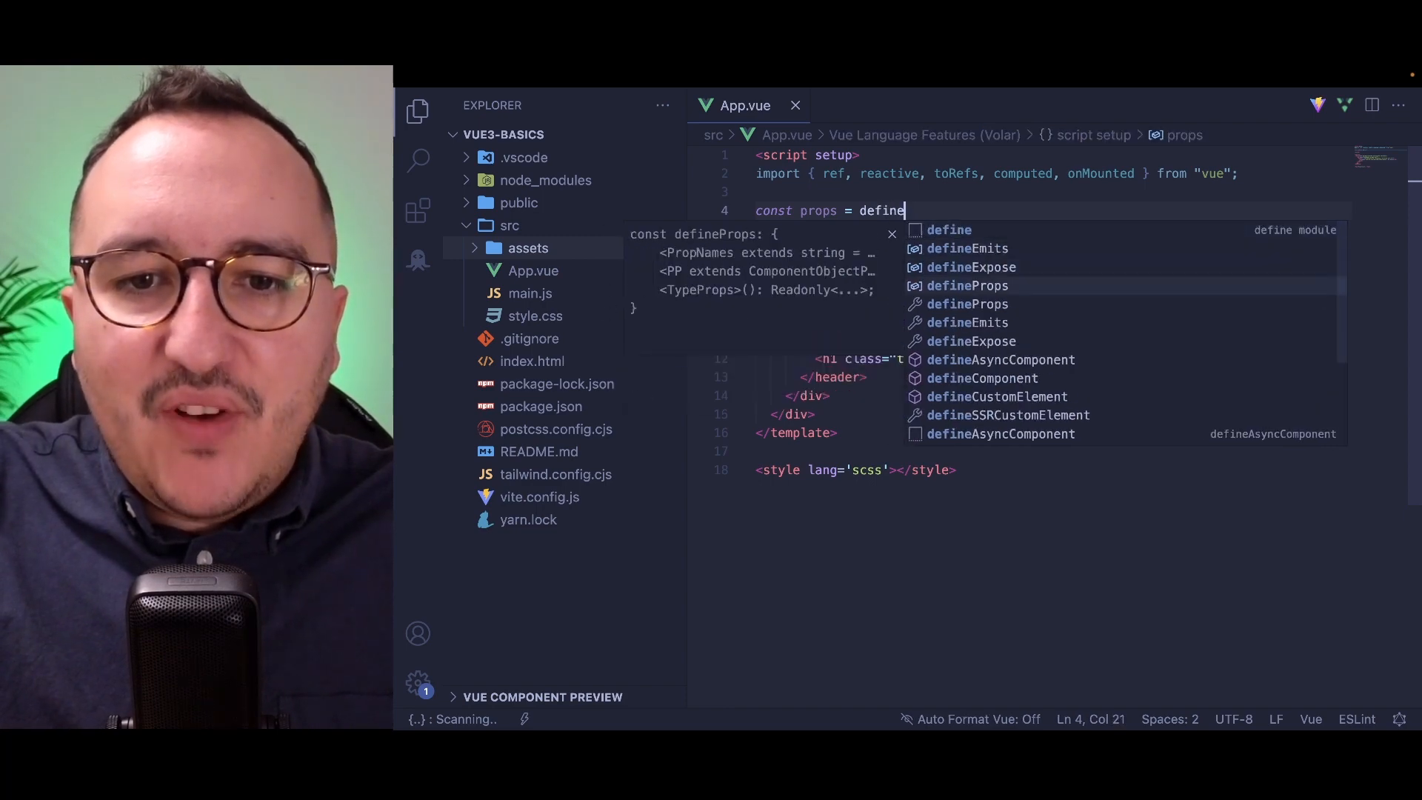
key(Return)
text(({)
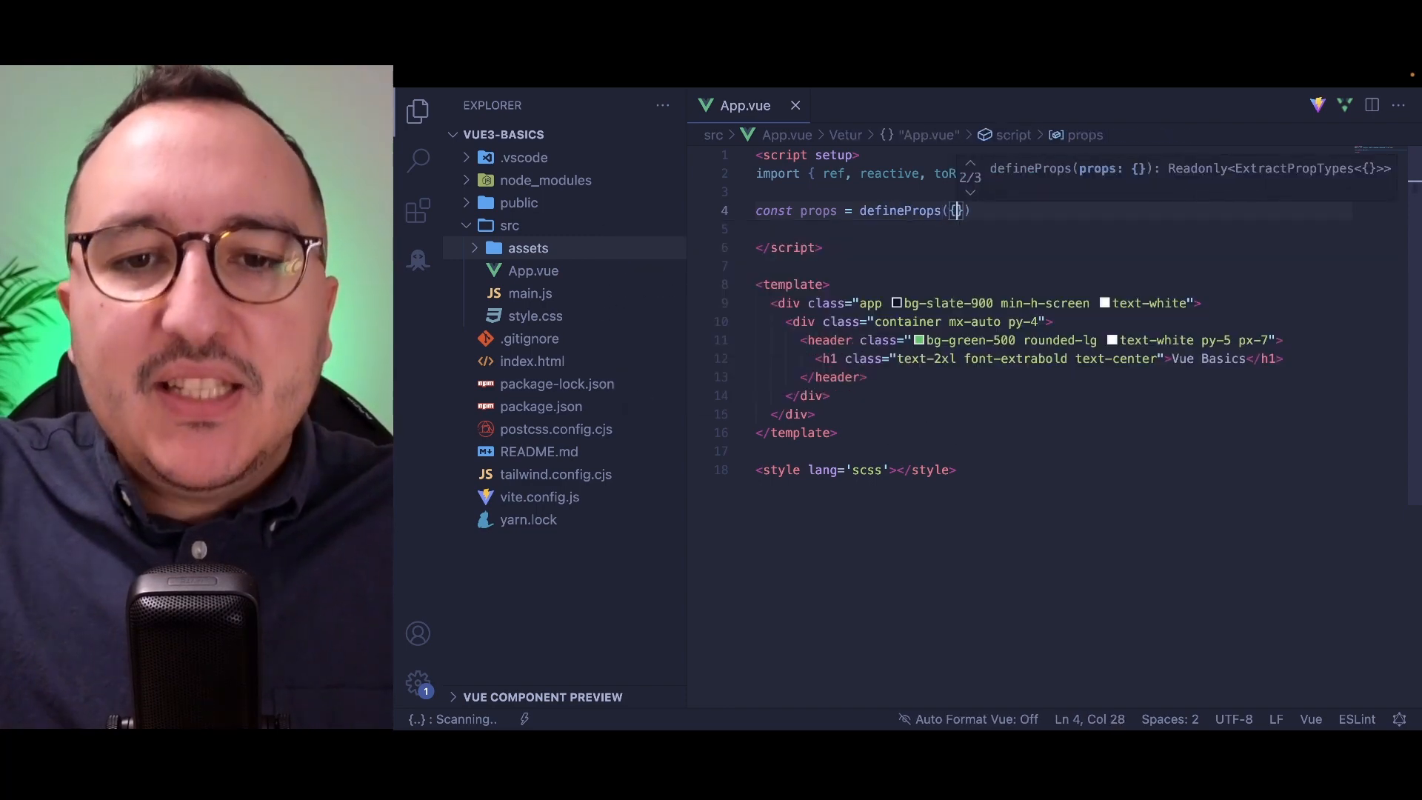
key(Return)
text(item)
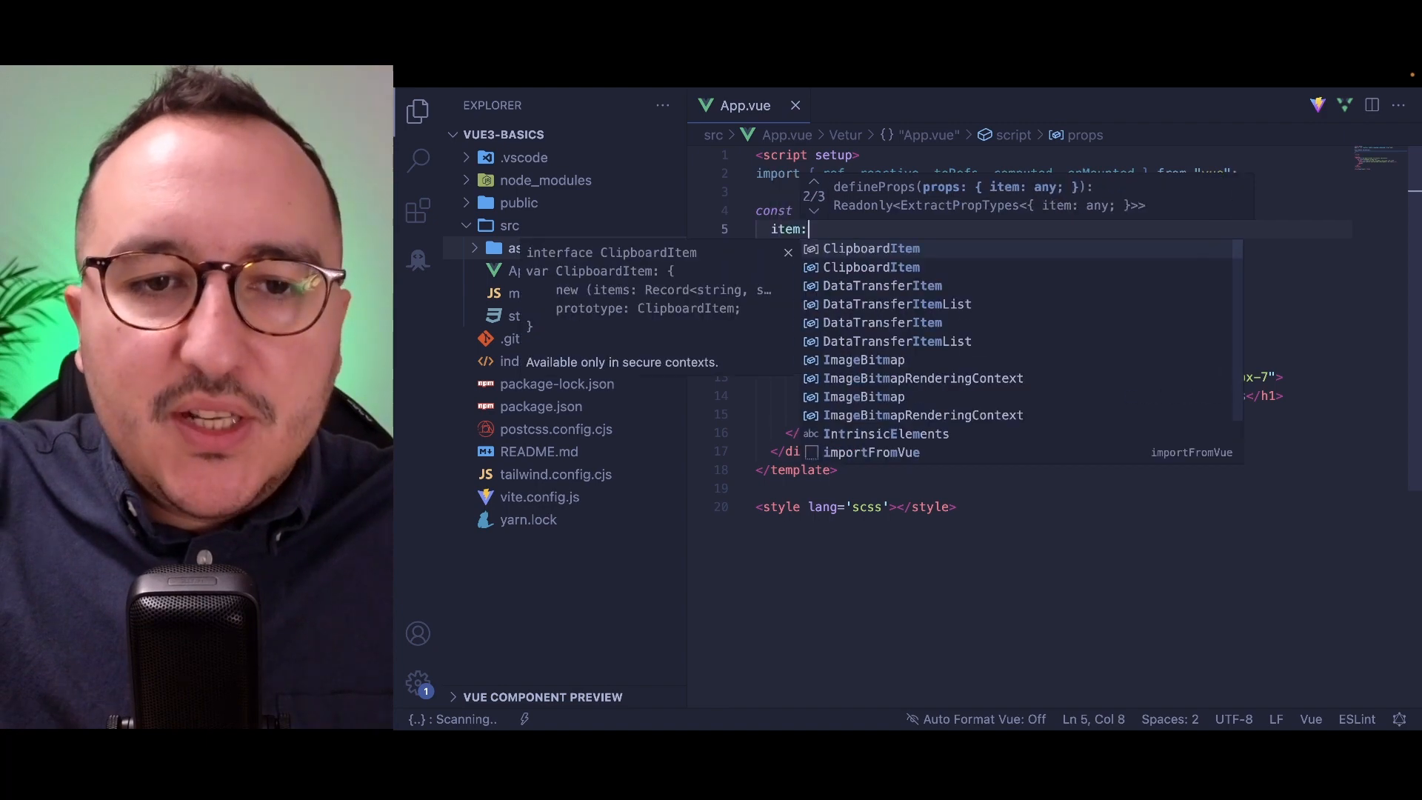
text(: ob)
key(BackSpace)
key(BackSpace)
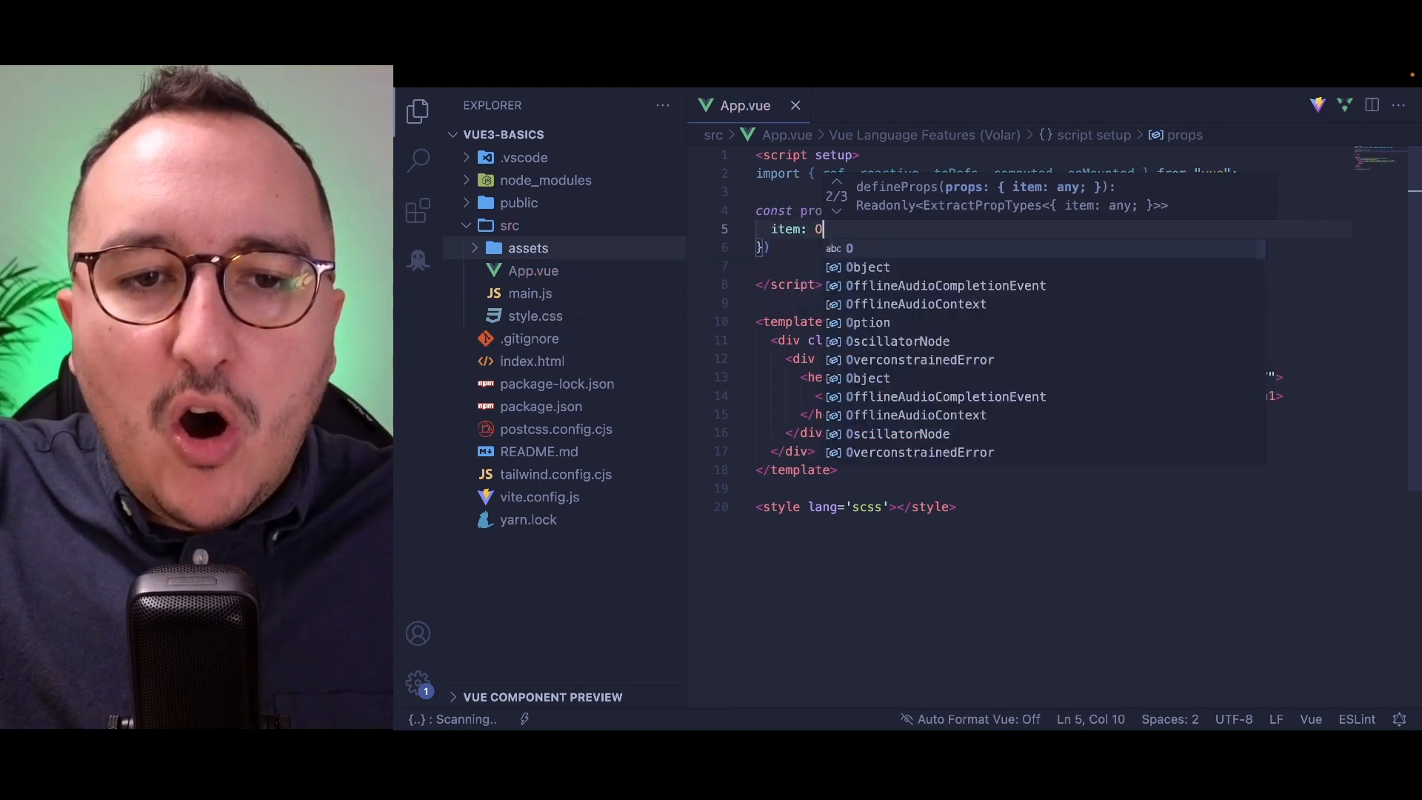
text(Object)
Show props.item in a paragraph under the header, then delete that paragraph.
double_click(821, 210)
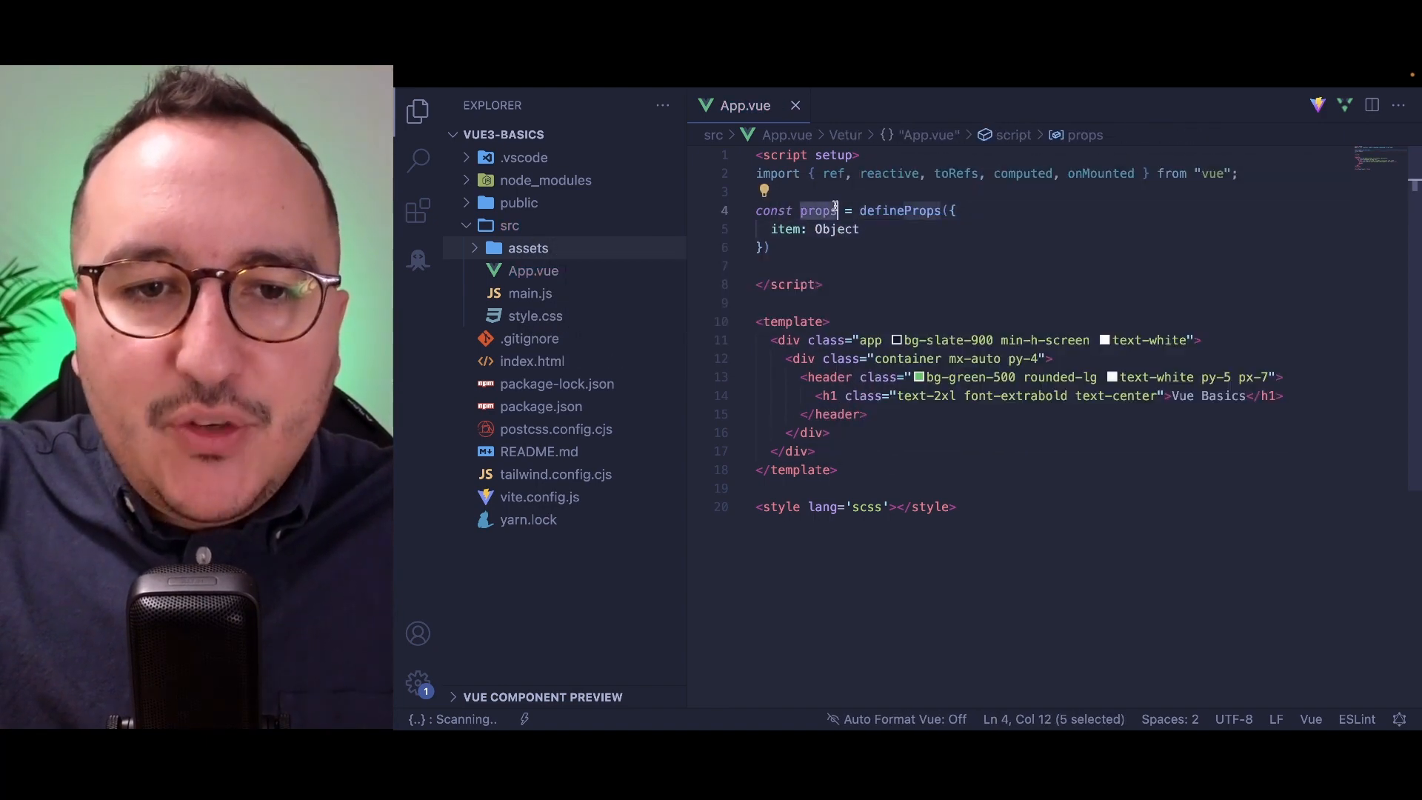
click(956, 413)
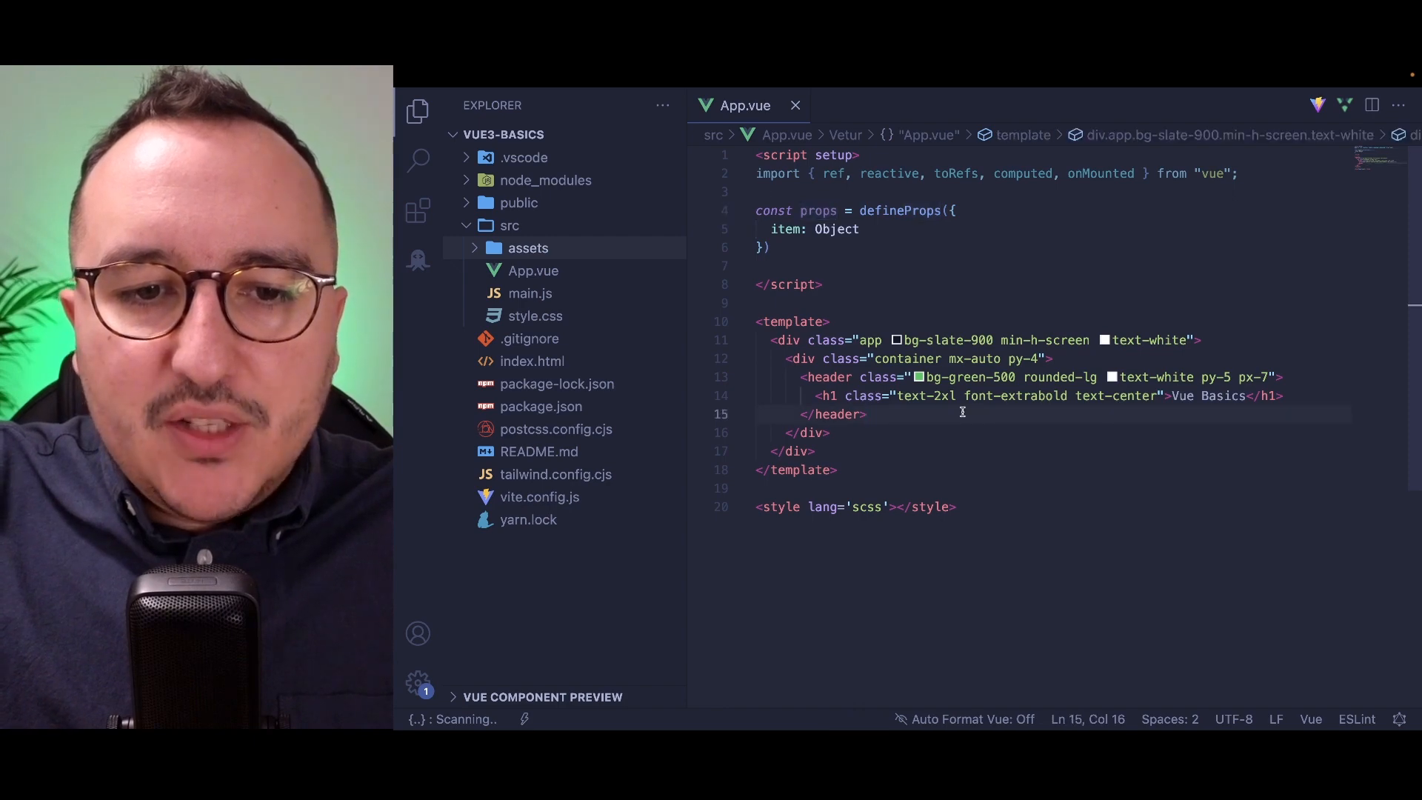
key(Return)
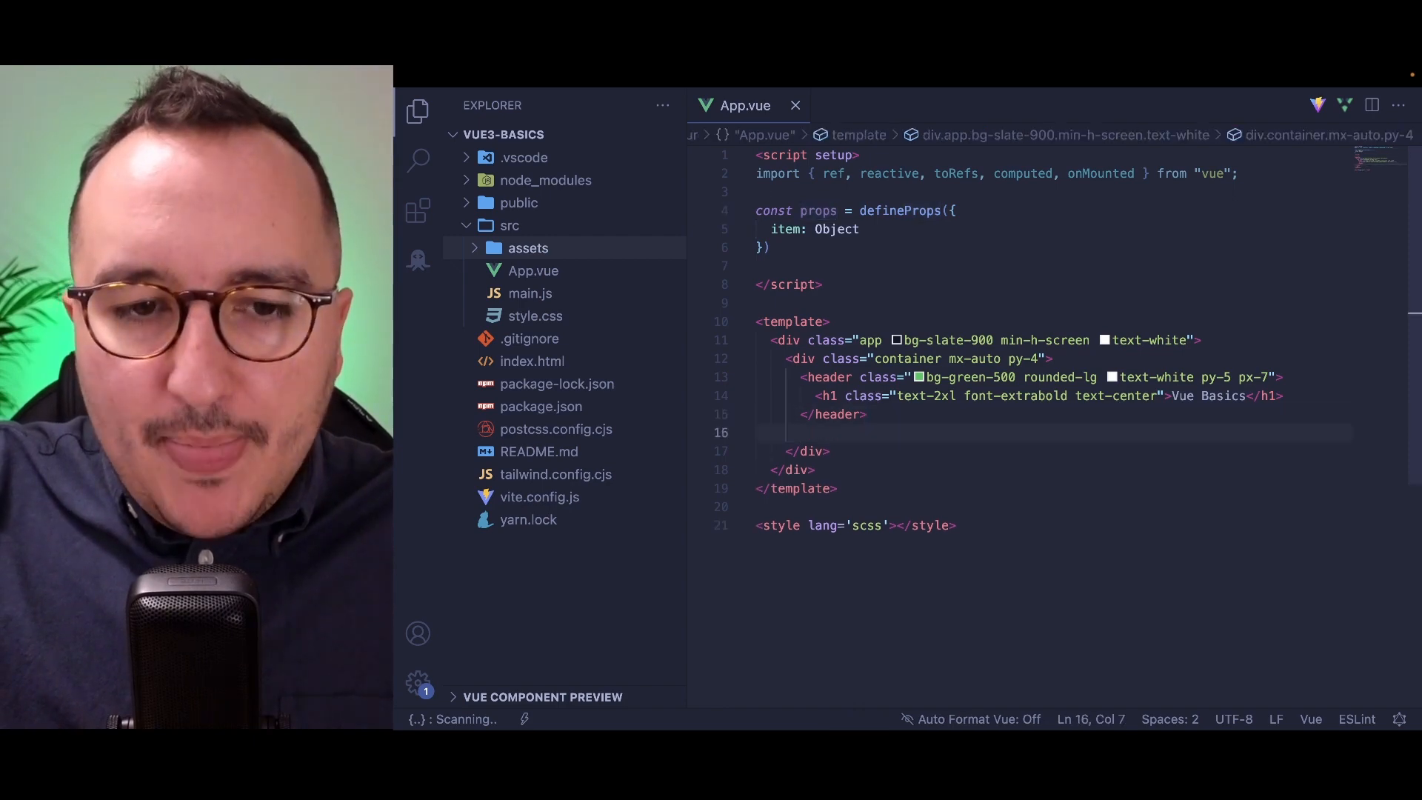
text(<p>{{ props)
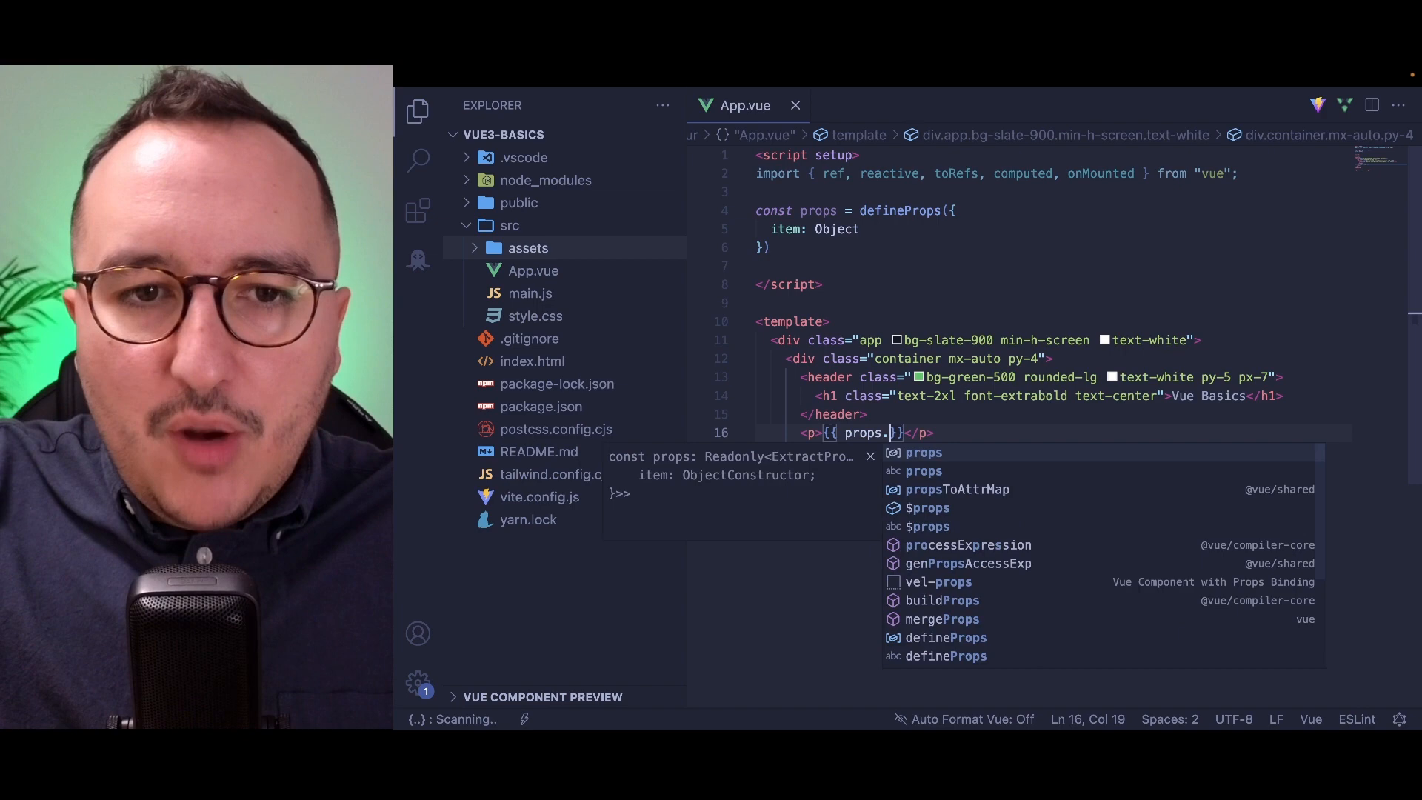
text(.item)
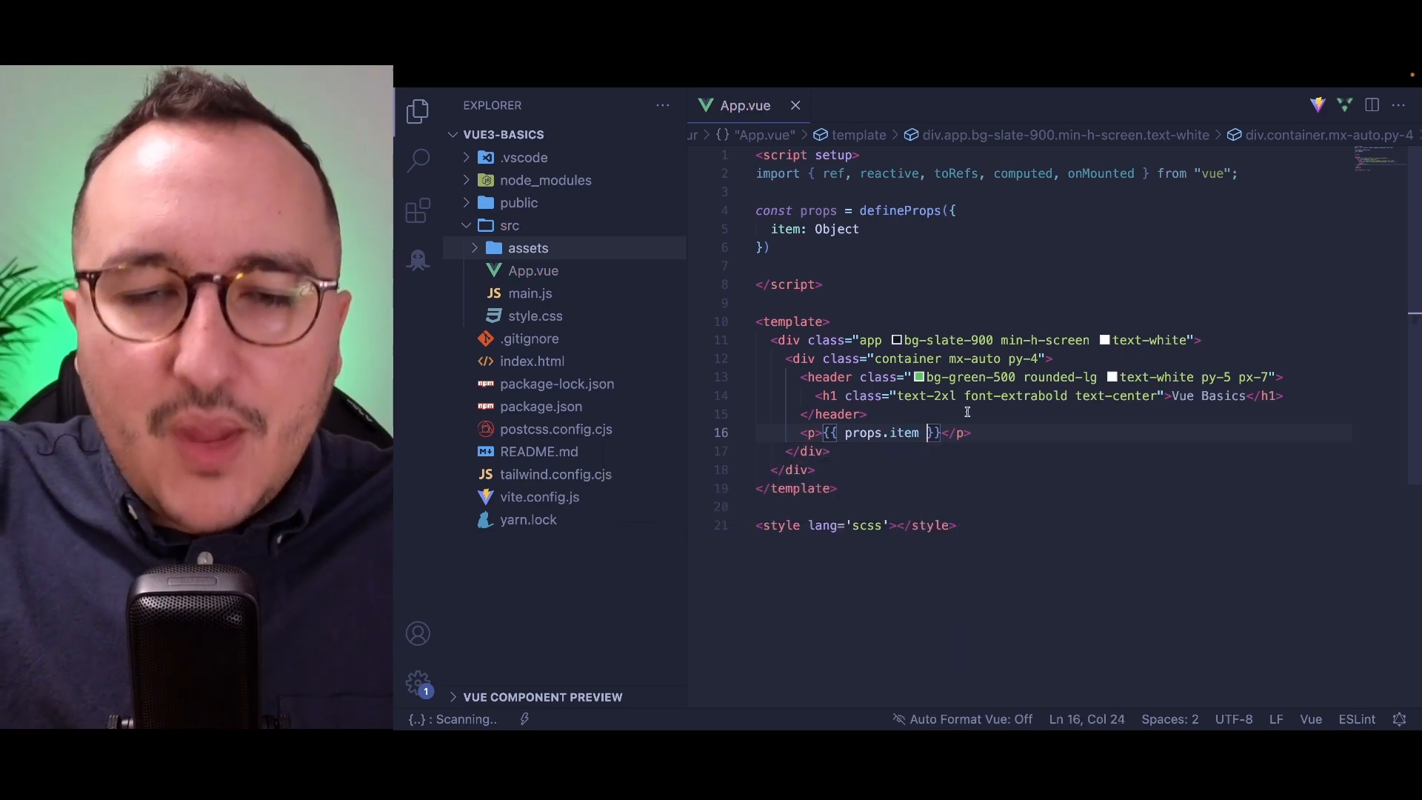
key(ctrl+shift+k)
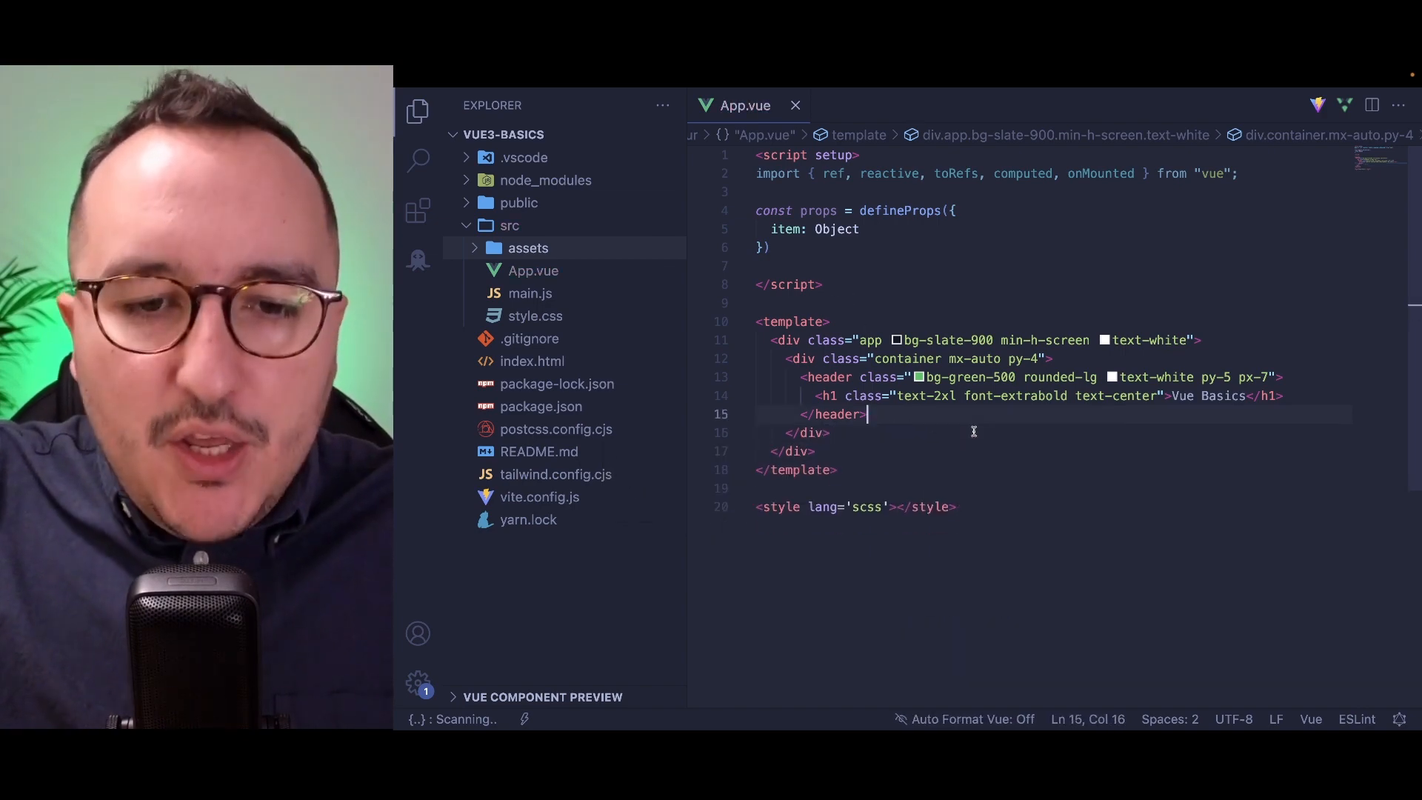
Rework the props into an item constant, save, and add a paragraph for it under the header.
click(777, 265)
key(Return)
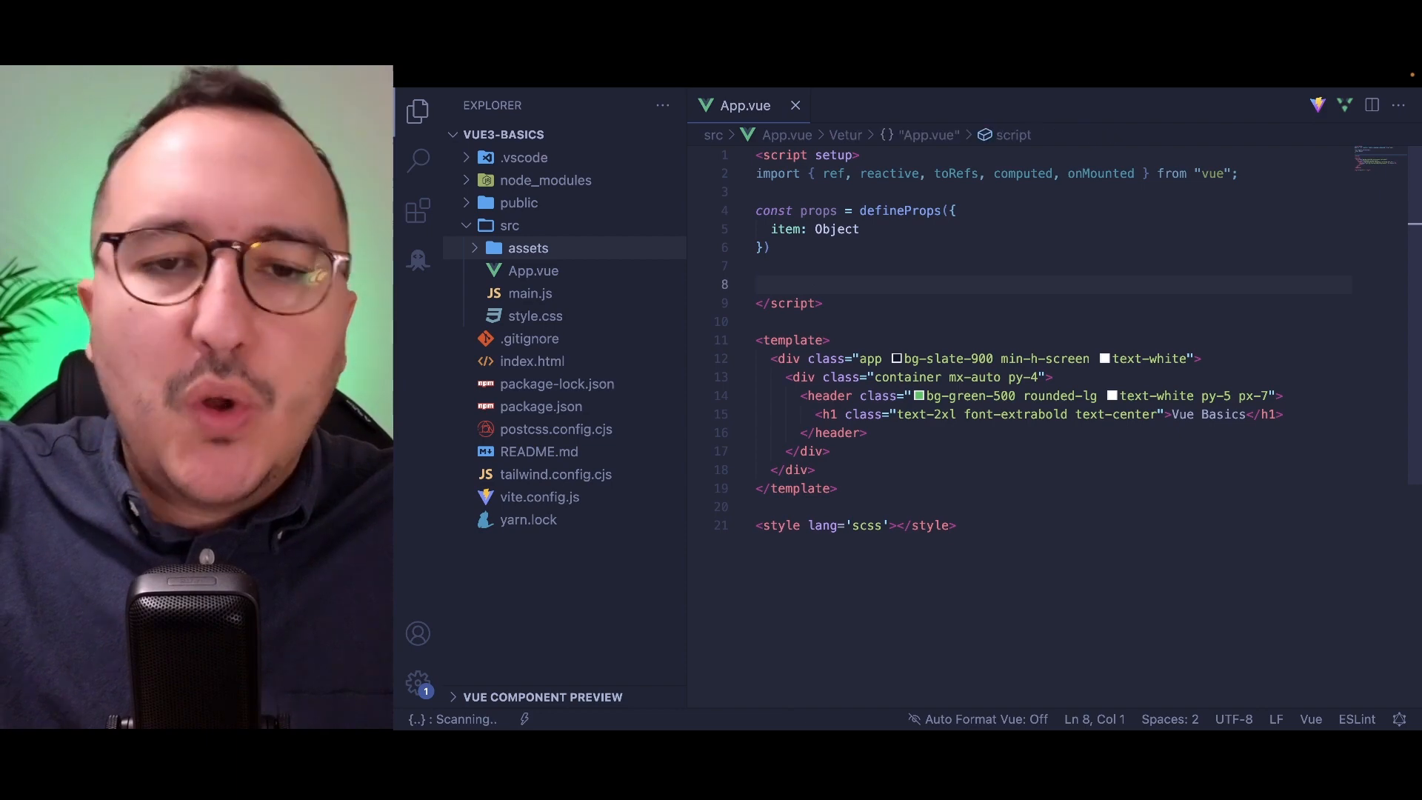
text(const)
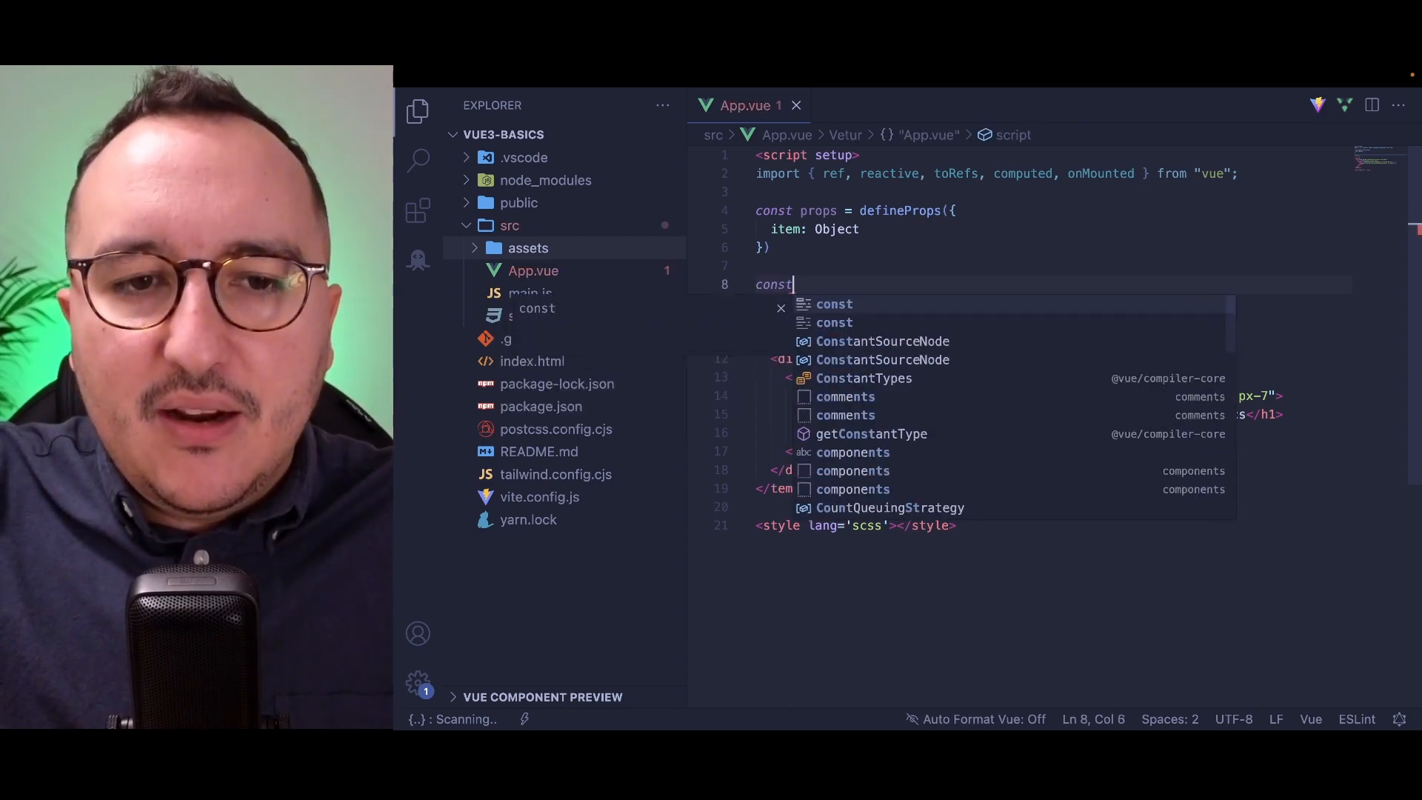
text( item = )
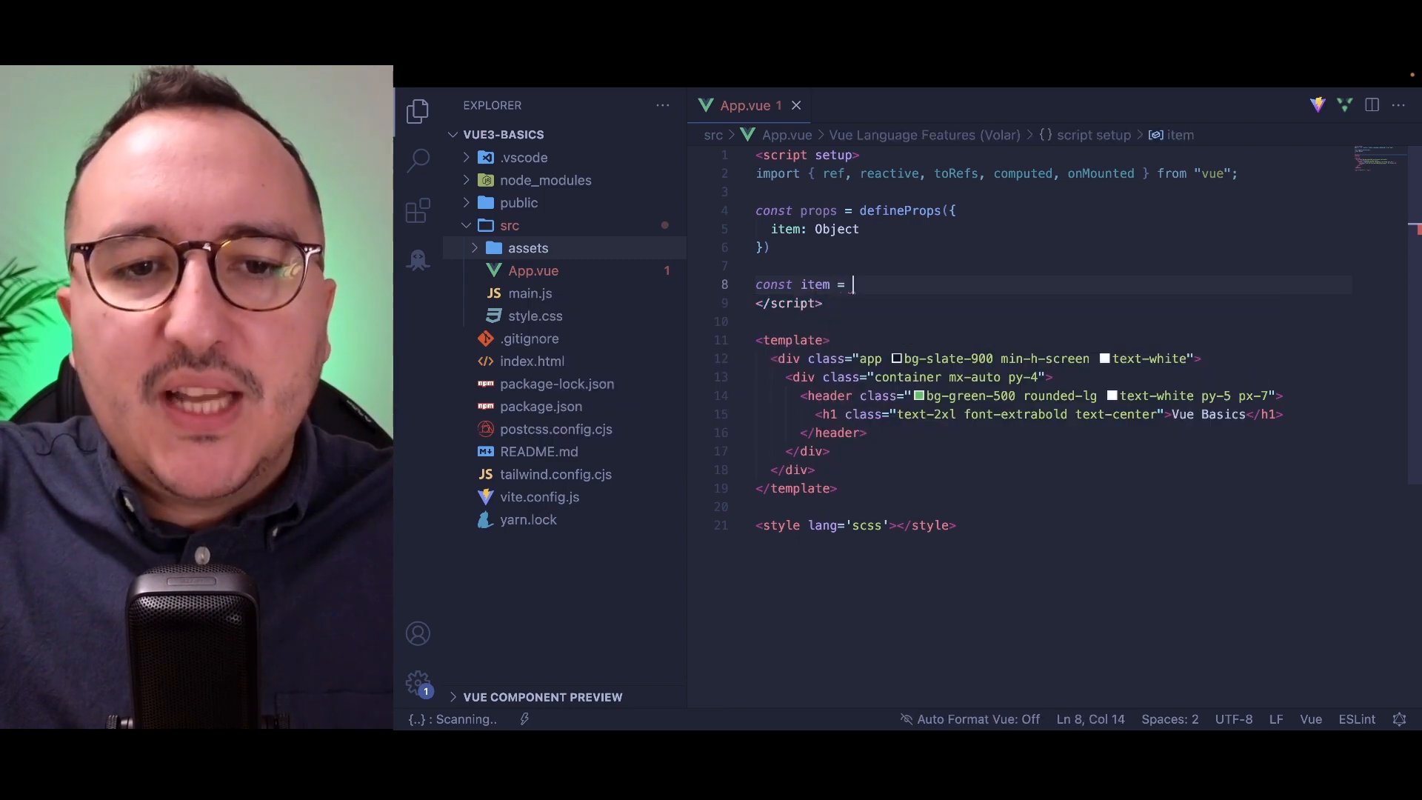
text(props.item)
key(ctrl+s)
click(824, 249)
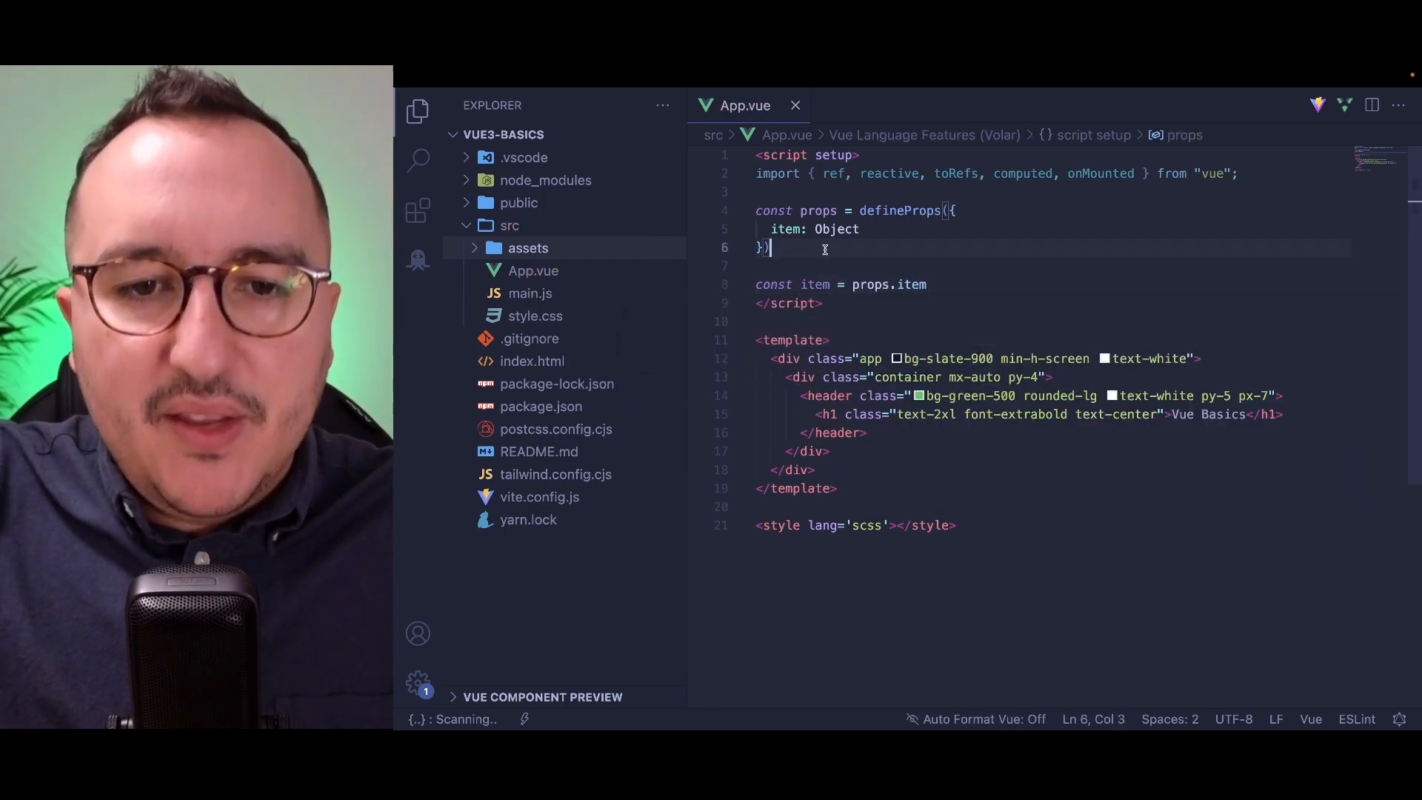
double_click(815, 285)
click(878, 432)
key(Return)
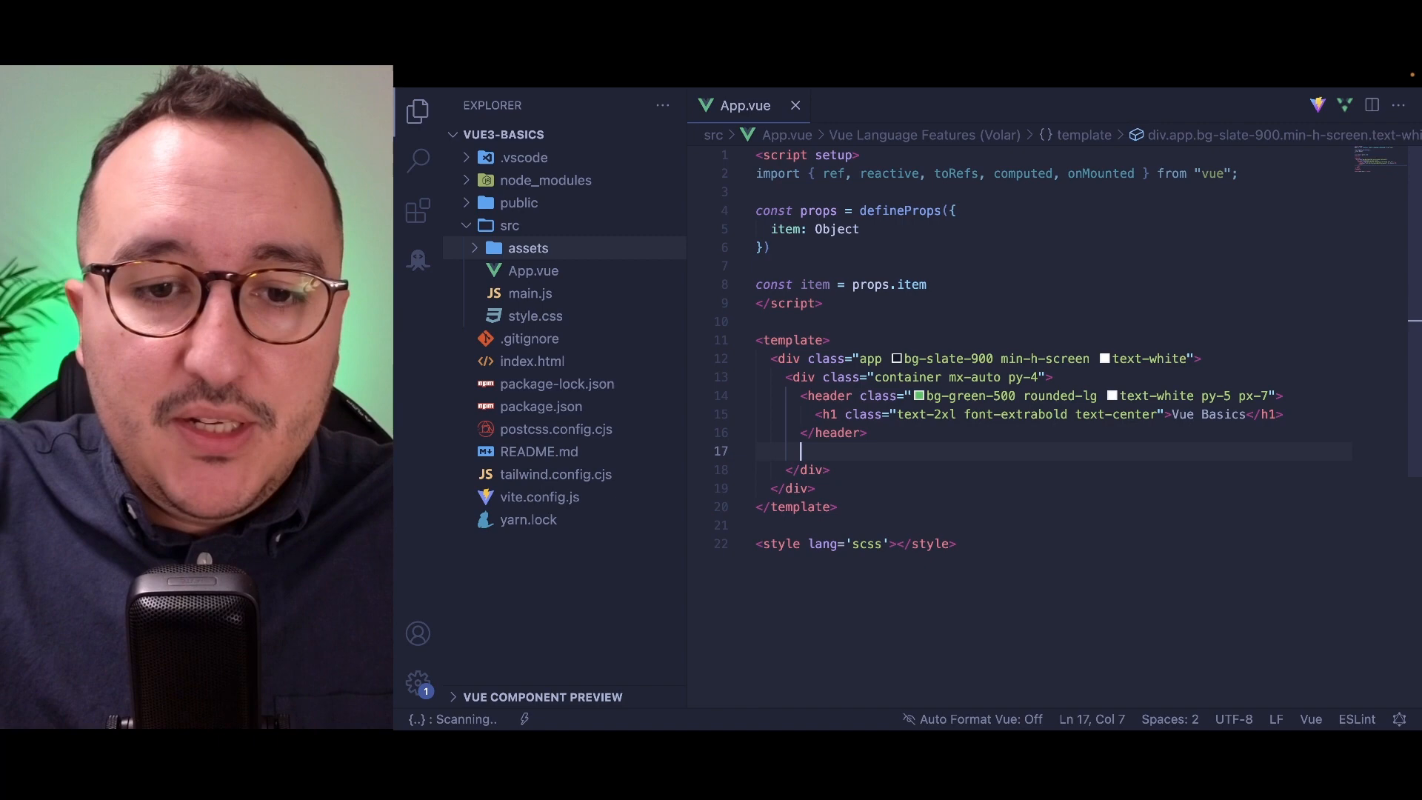
text(p)
key(Tab)
text({{)
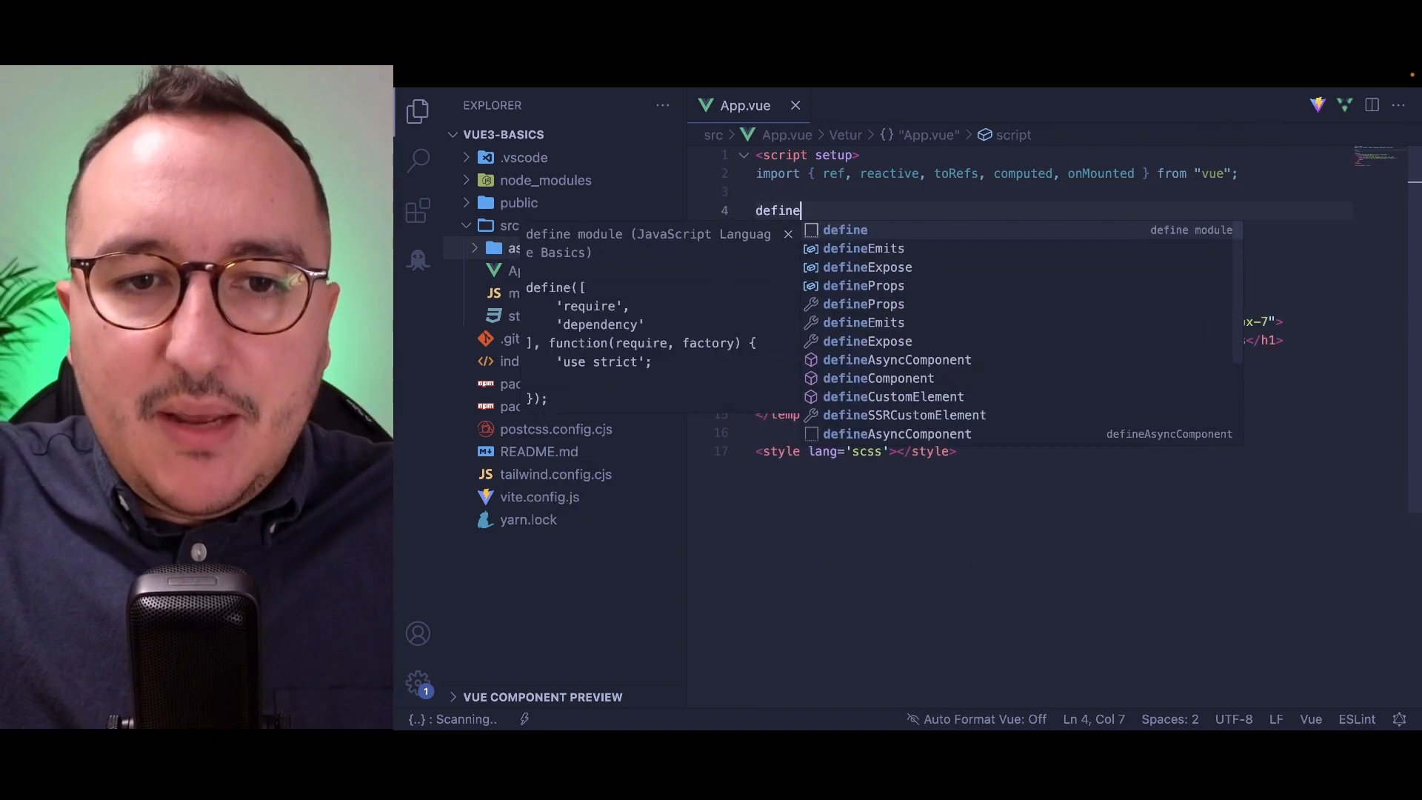
Add a defineEmits({ ... }) declaration spread over separate lines.
key(Down)
key(Return)
text(()
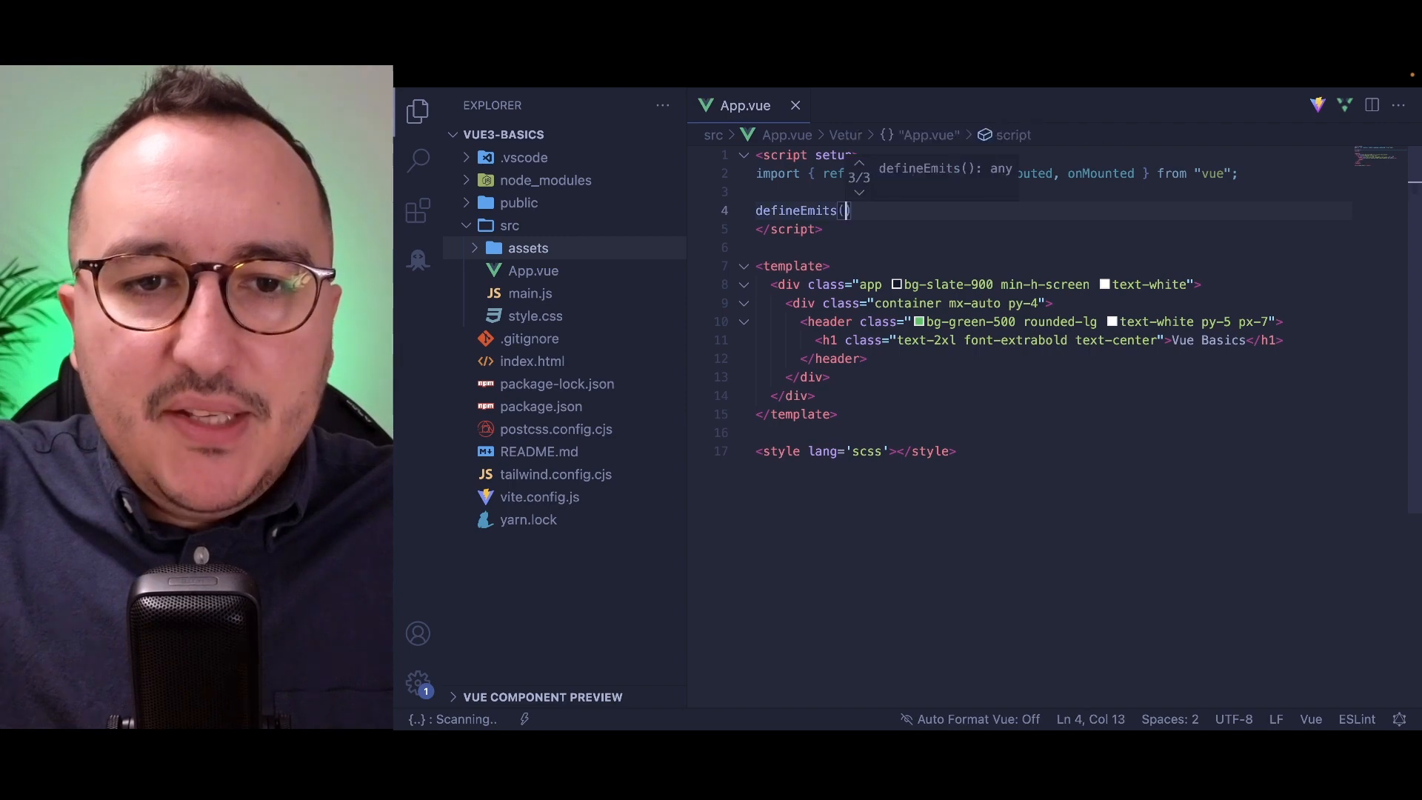
text({)
key(Return)
click(801, 242)
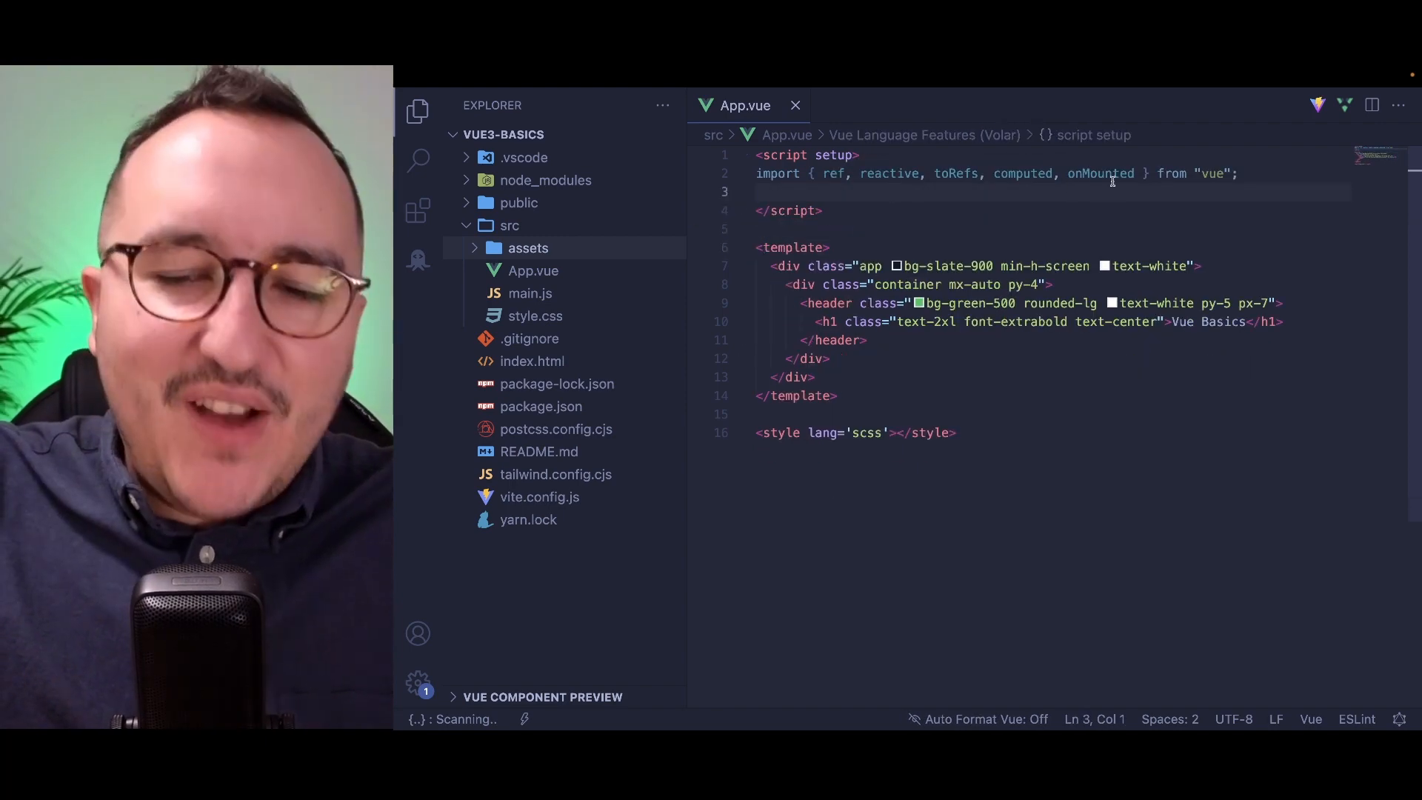
text(, watch)
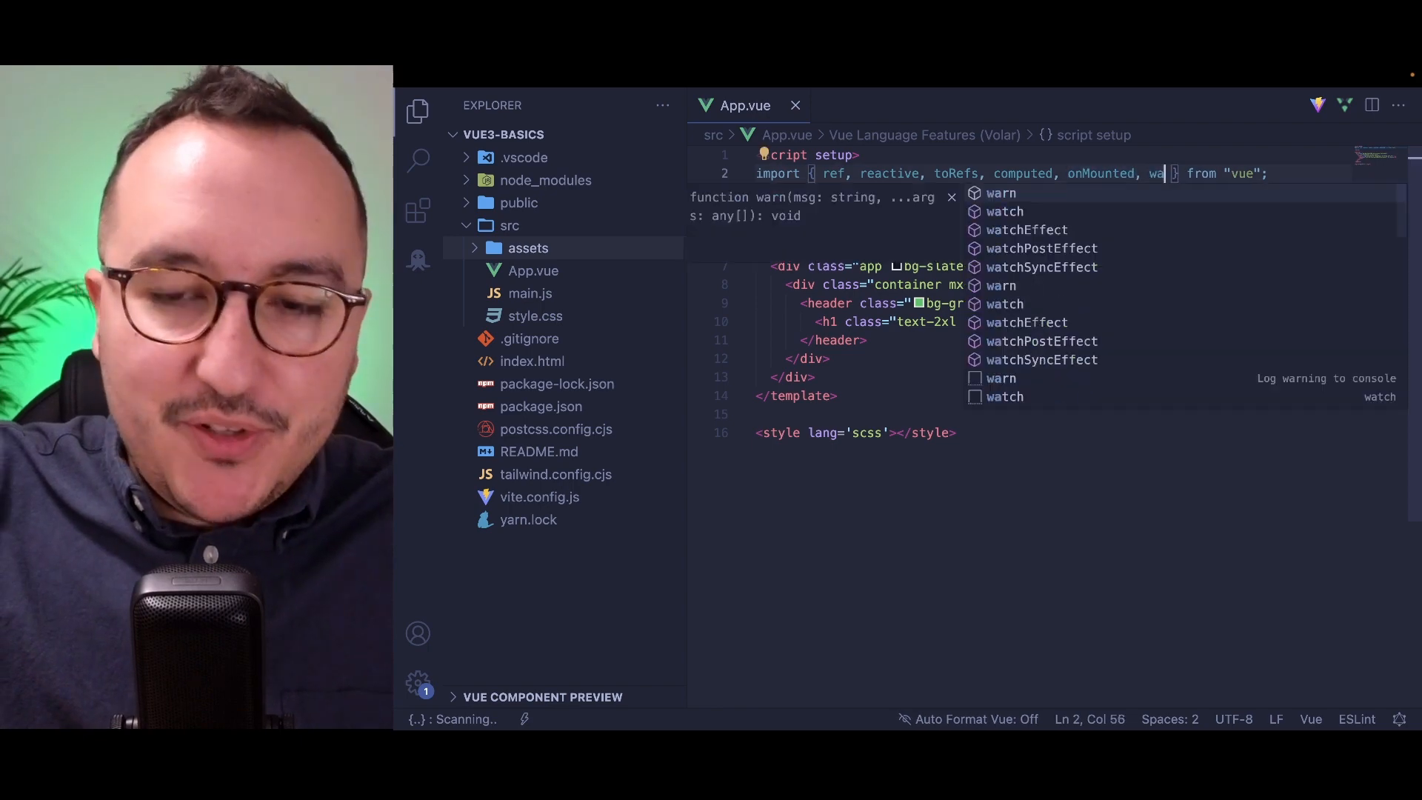
Add a watch on the name ref that logs name.value whenever it changes.
double_click(1165, 172)
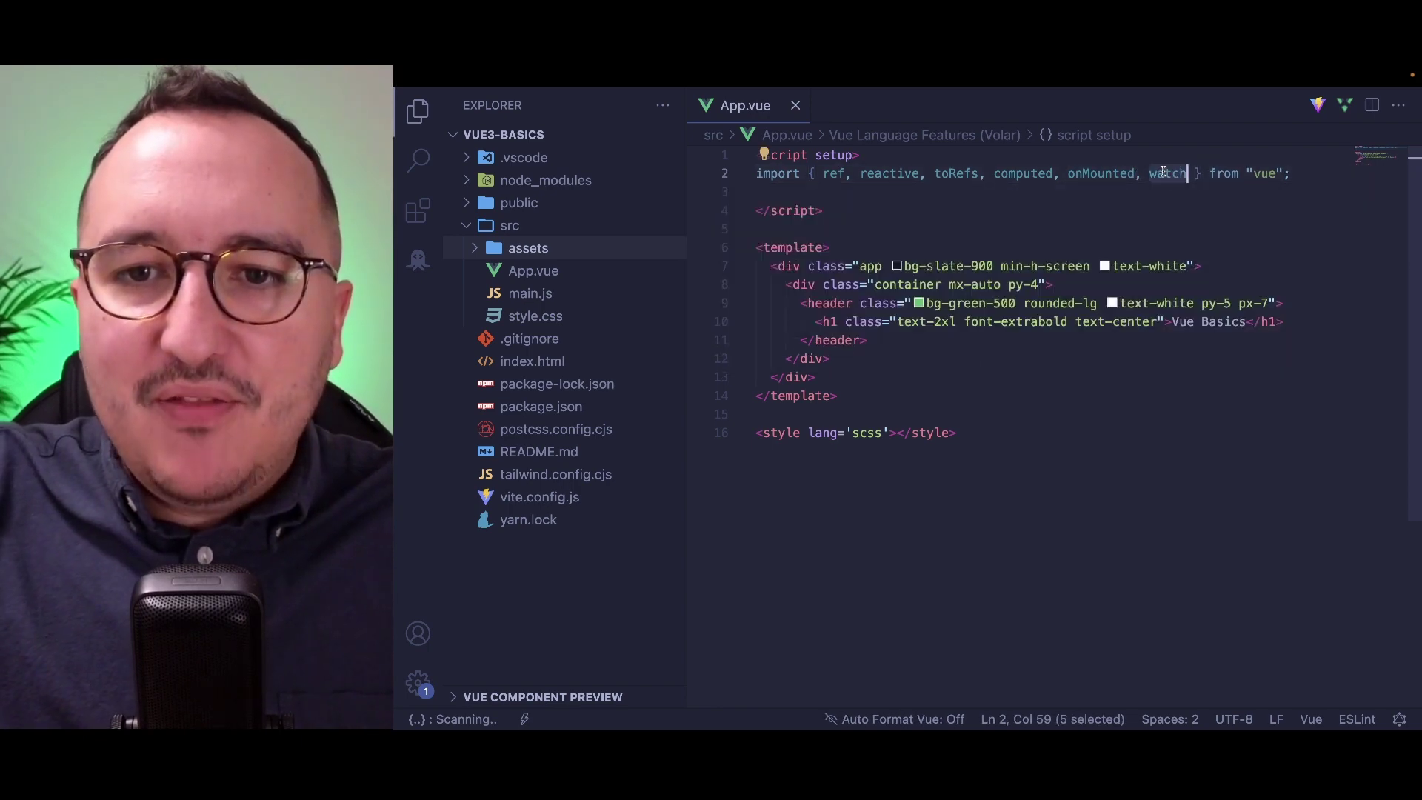
click(1027, 192)
key(Return)
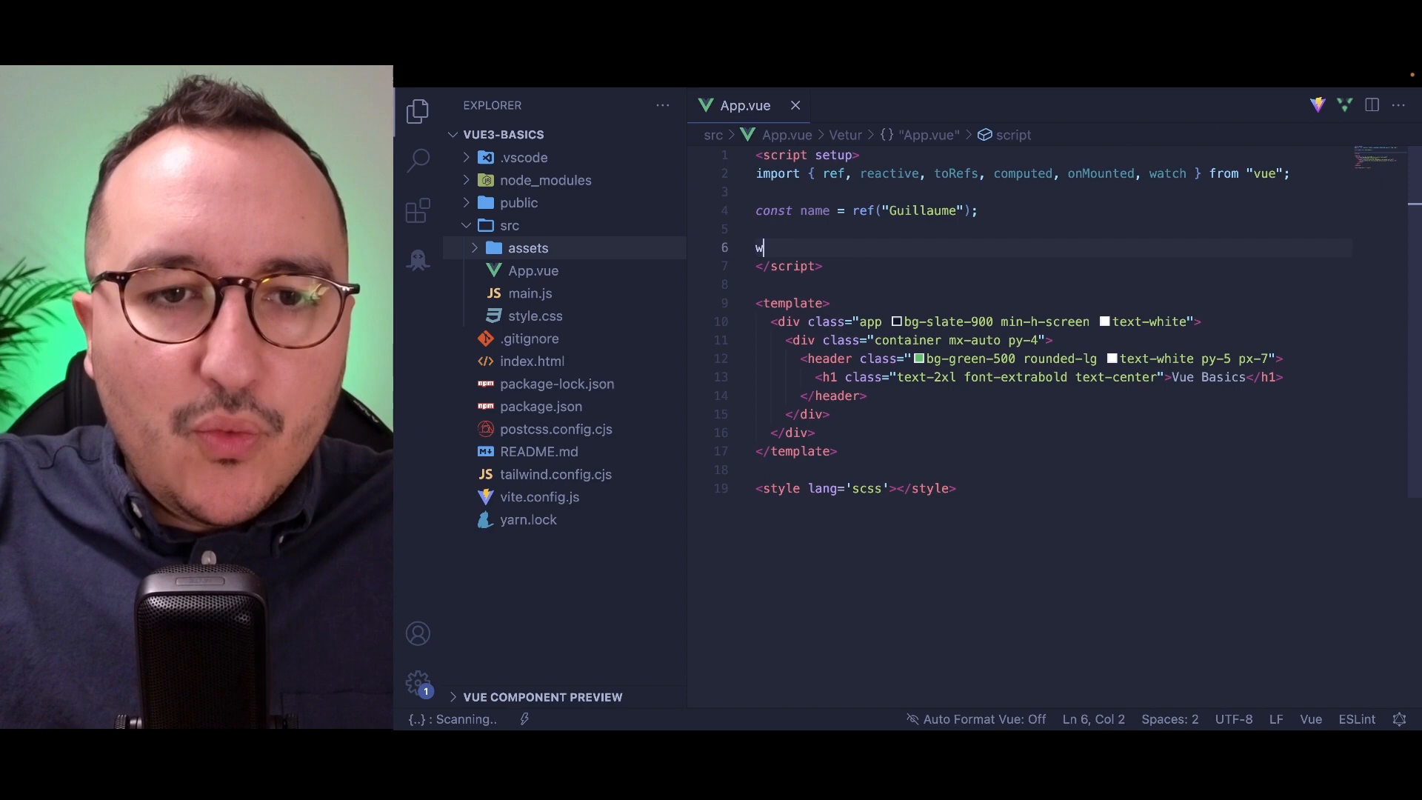
text(watch(()
text() => name.)
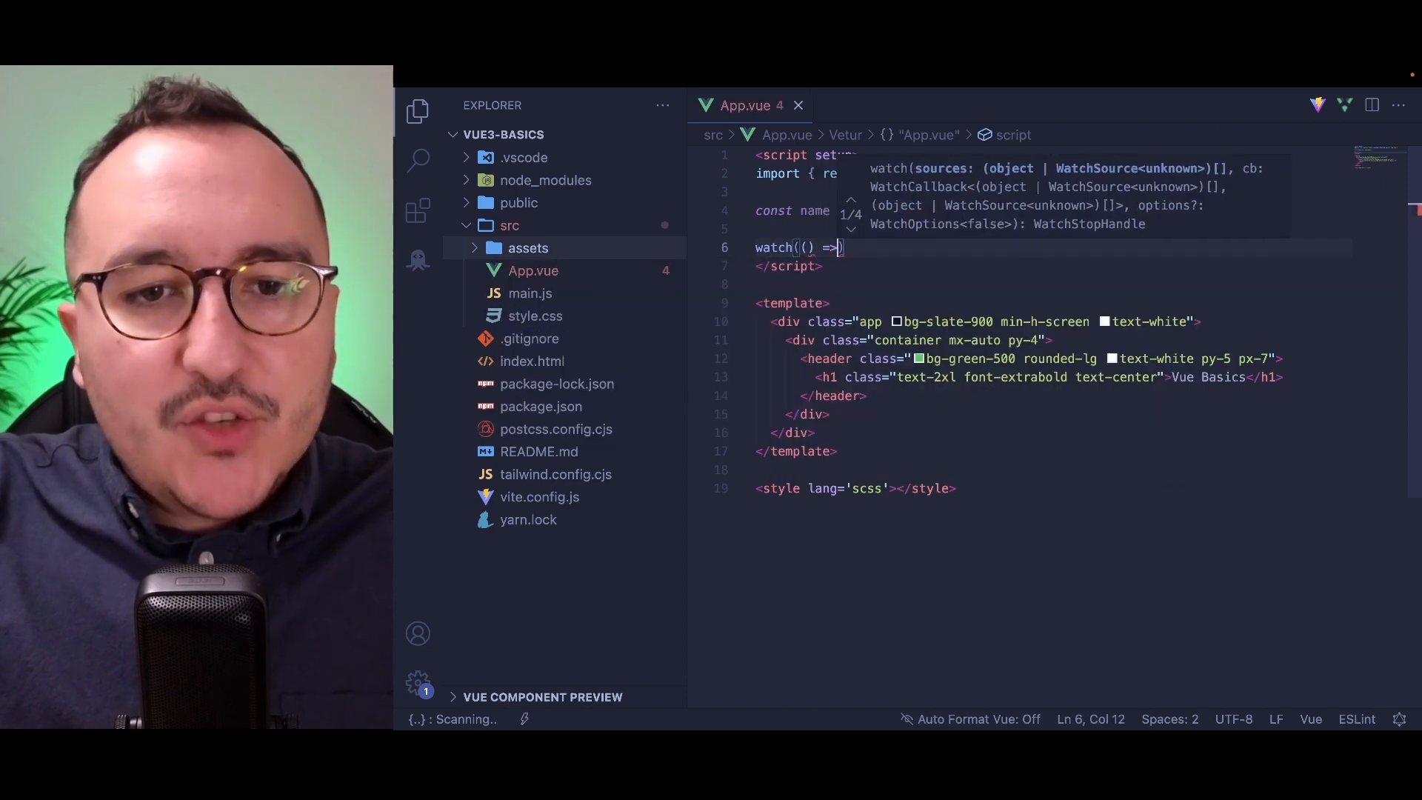
text(value))
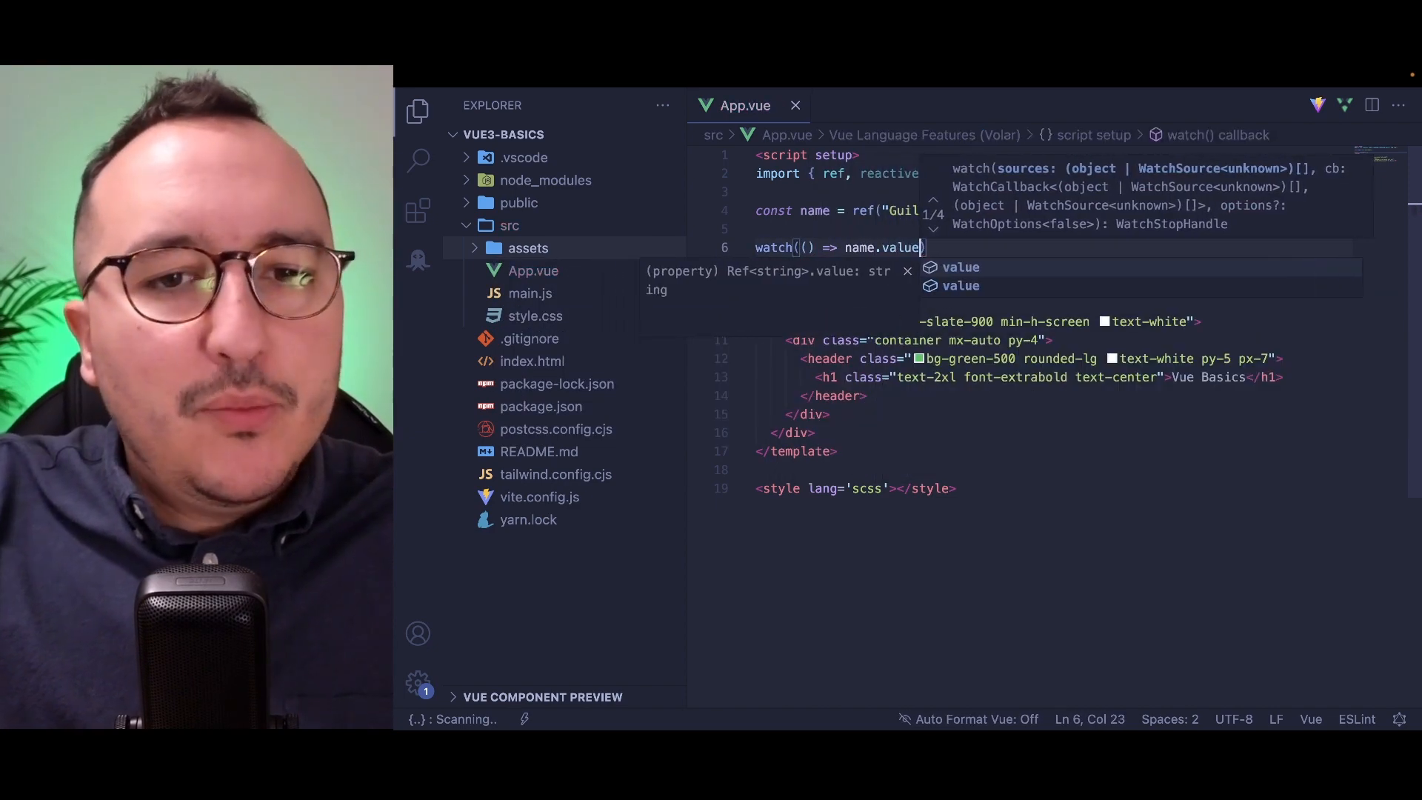
click(861, 210)
click(924, 247)
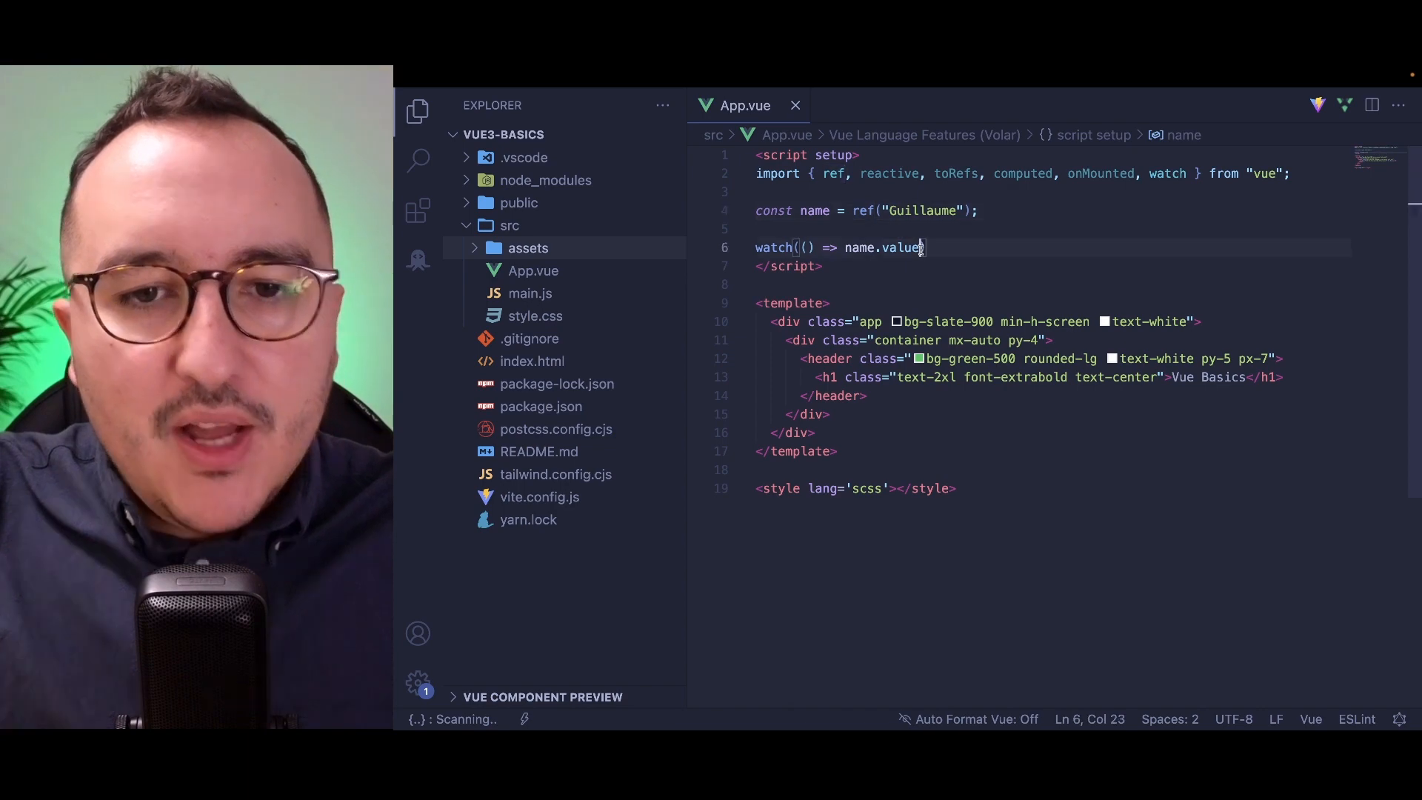
text(;)
text(, (v))
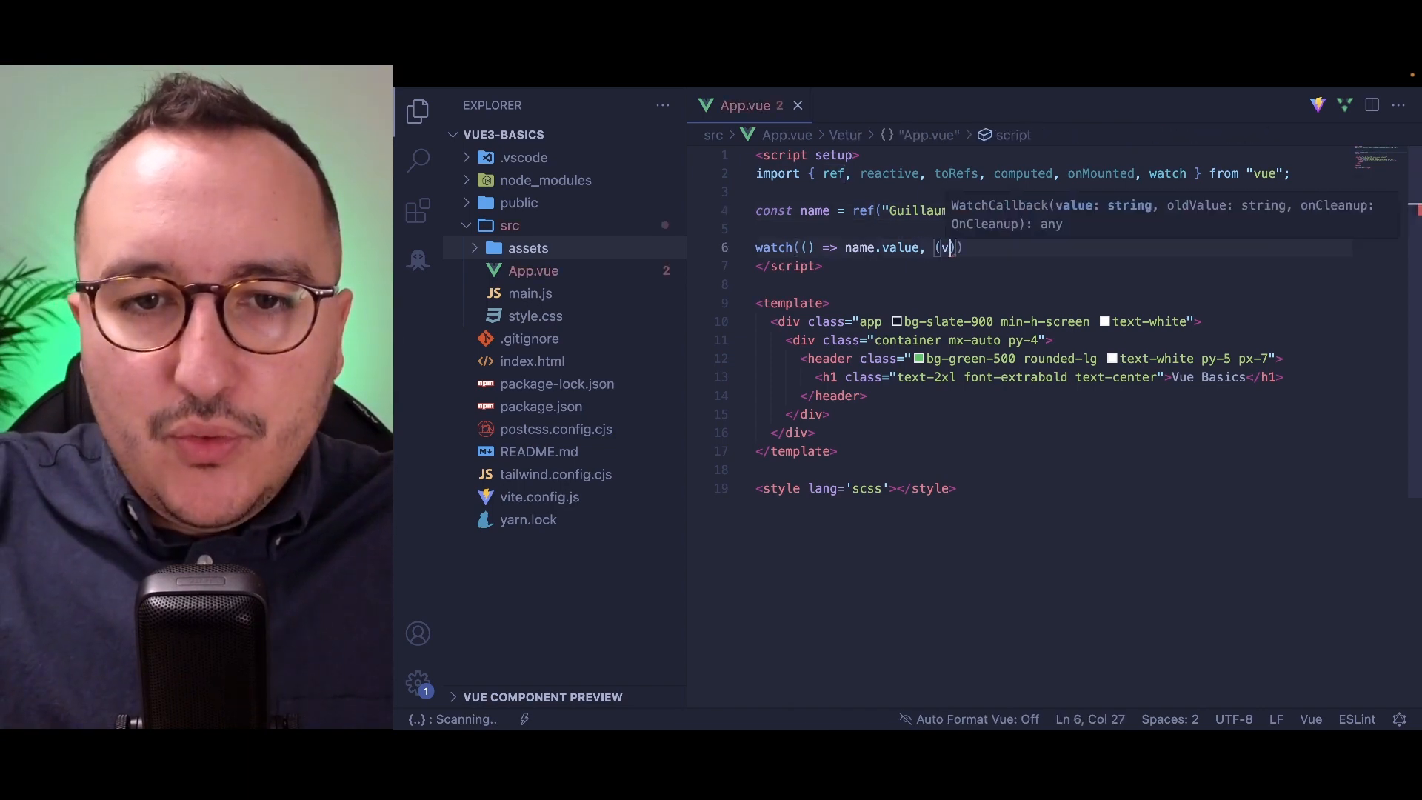
text( => console.)
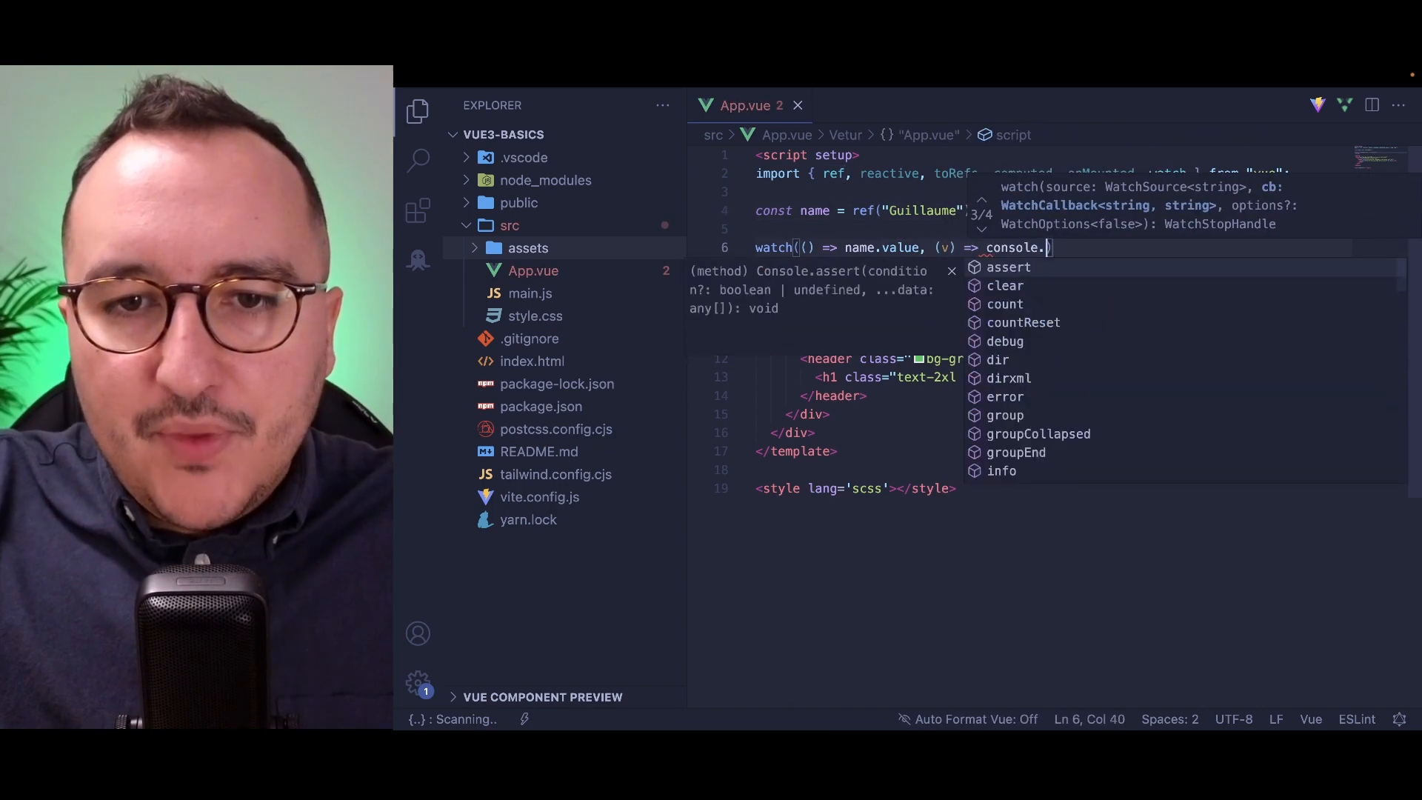
text(log(v)
click(913, 248)
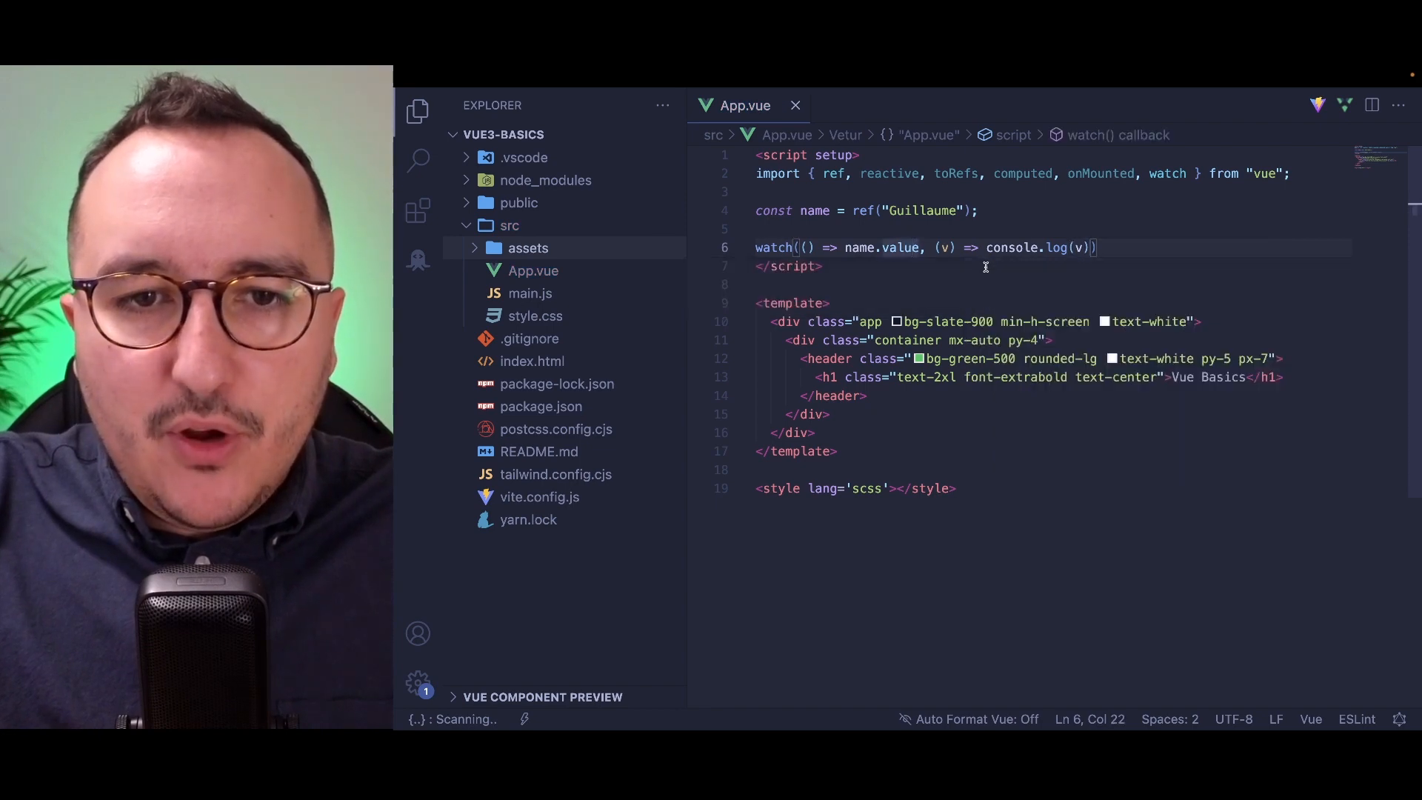
Add a v-model input bound to name, save, and confirm the console logs in Chrome.
click(845, 413)
key(Return)
text(<i)
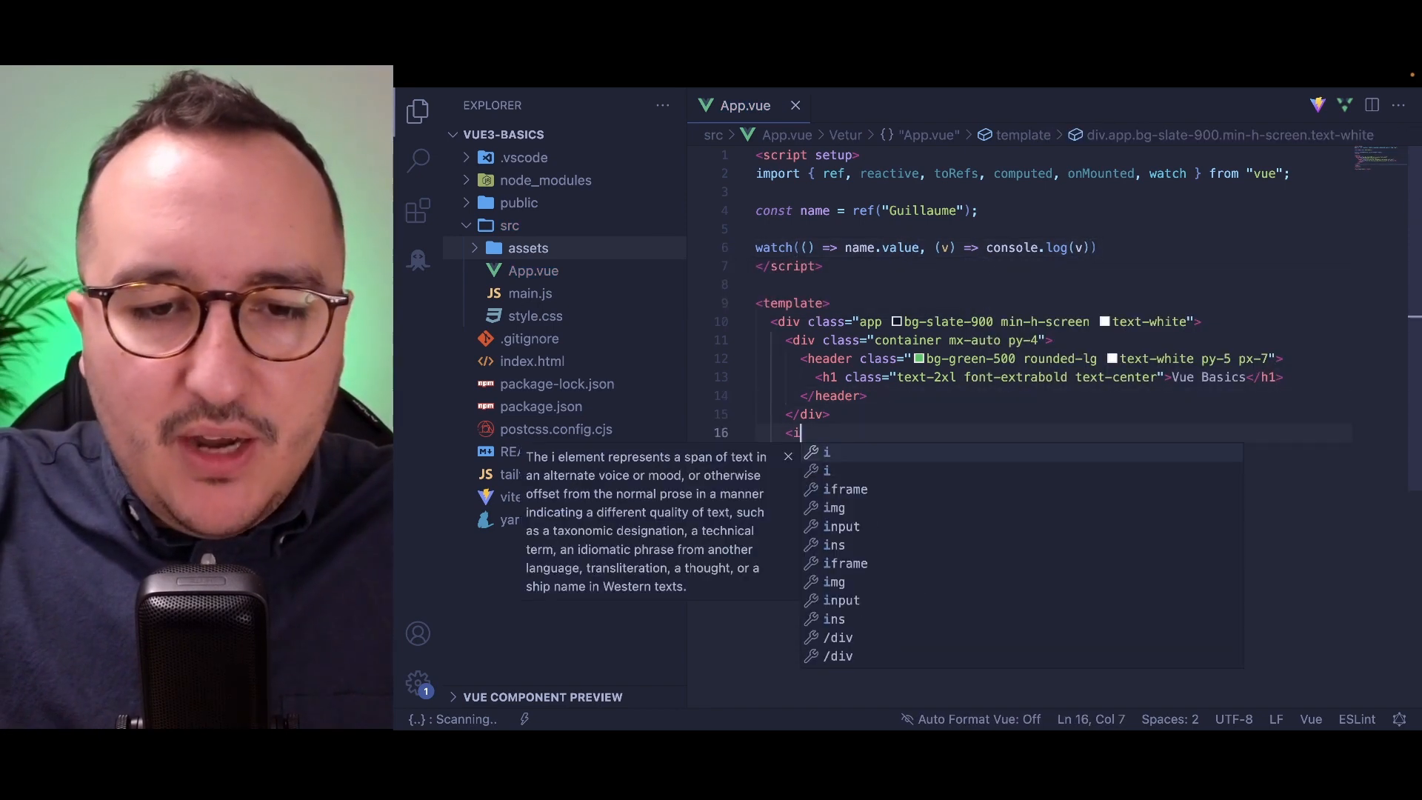
text(nput v-model="")
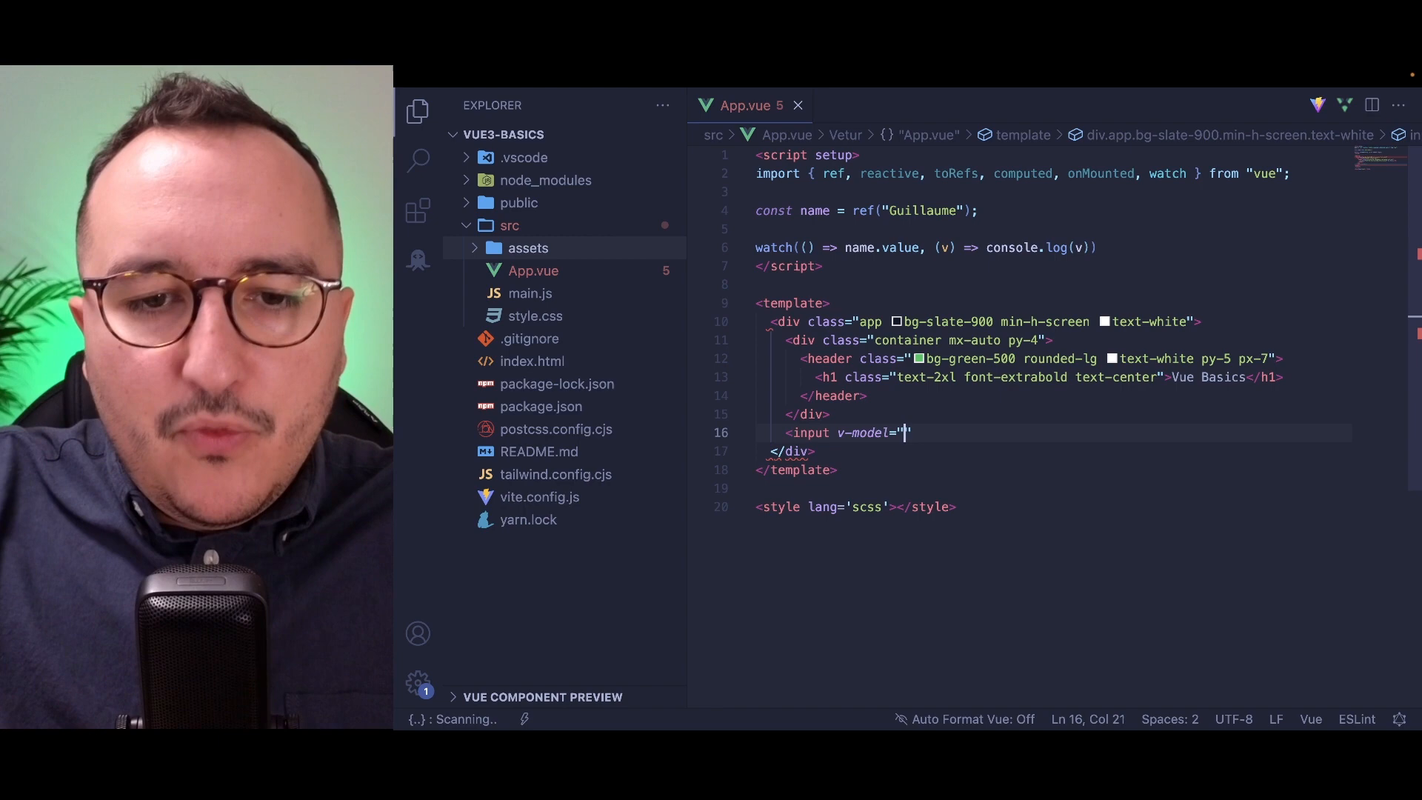
text(name />)
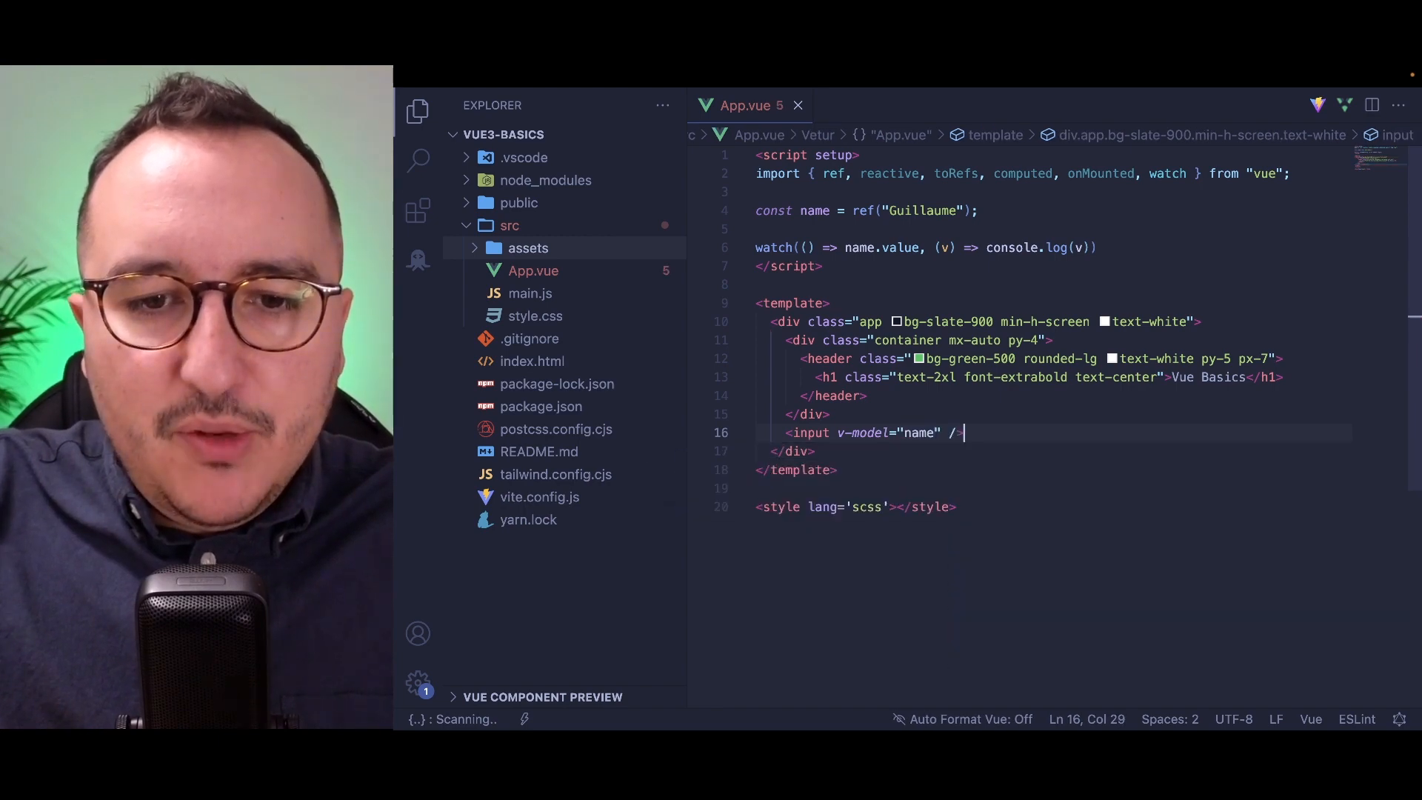
key(ctrl+s)
key(super+Tab)
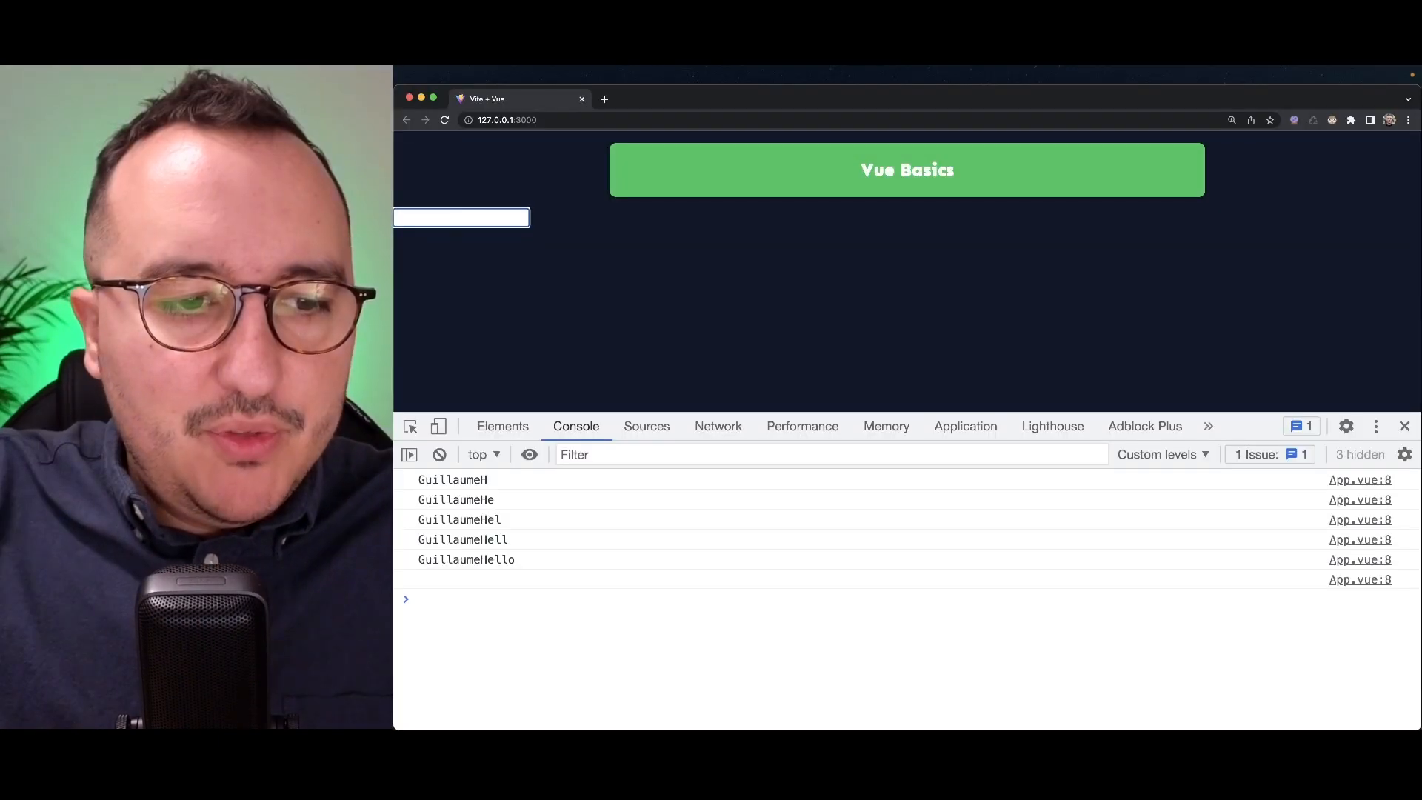
text(Hel)
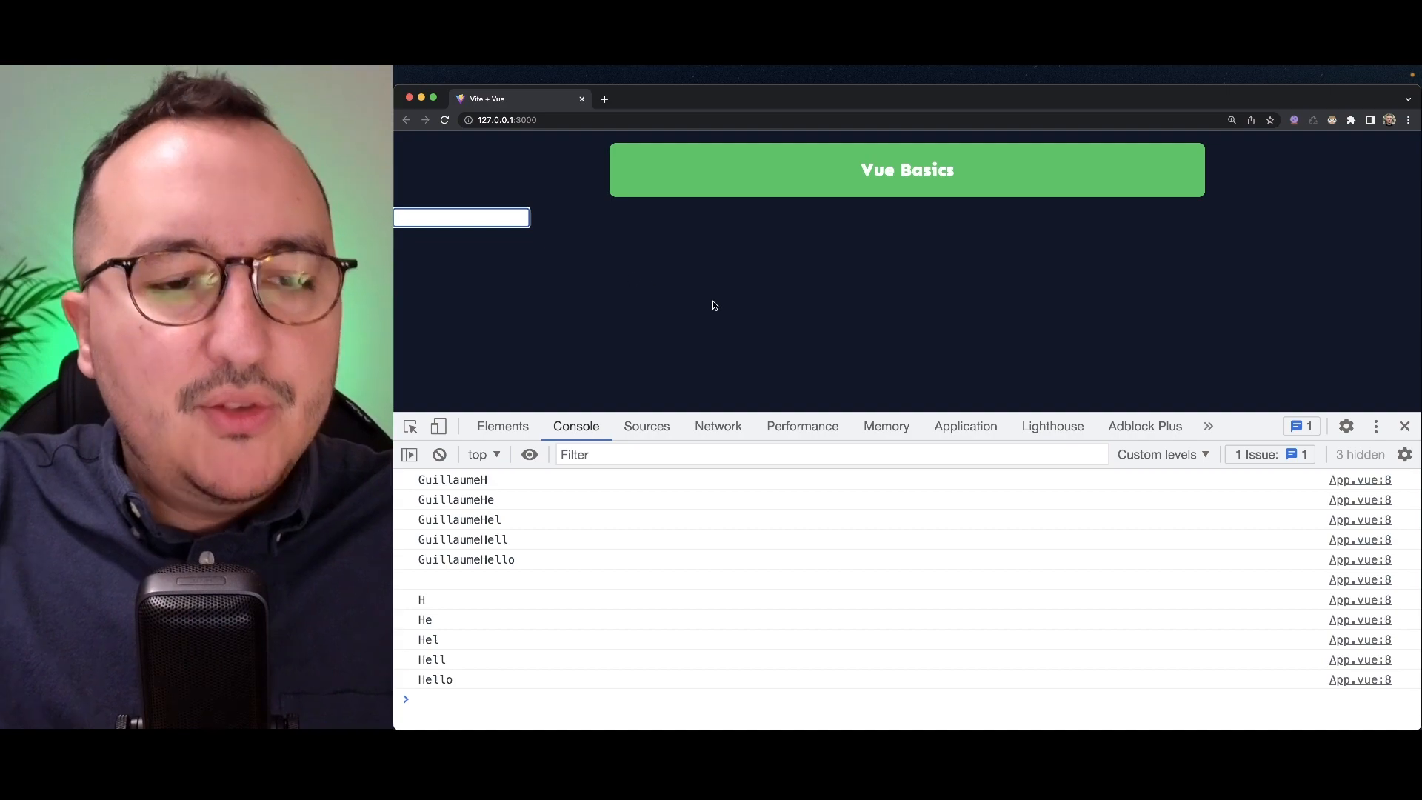
key(super+Tab)
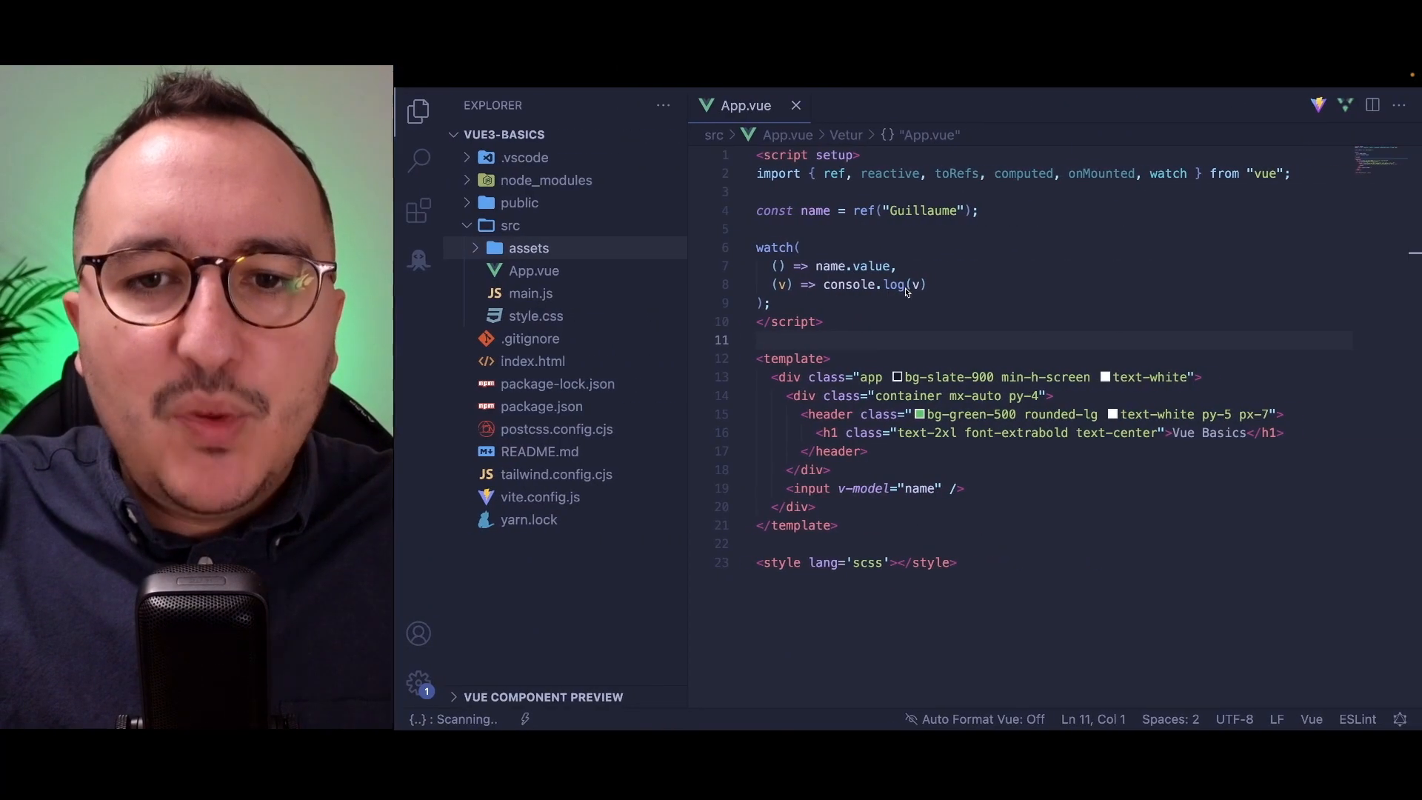
Delete the name ref and watch code, then try the watchEffect and watchPostEffect autocompletions.
key(shift+Up)
key(shift+Up)
key(shift+Up)
key(BackSpace)
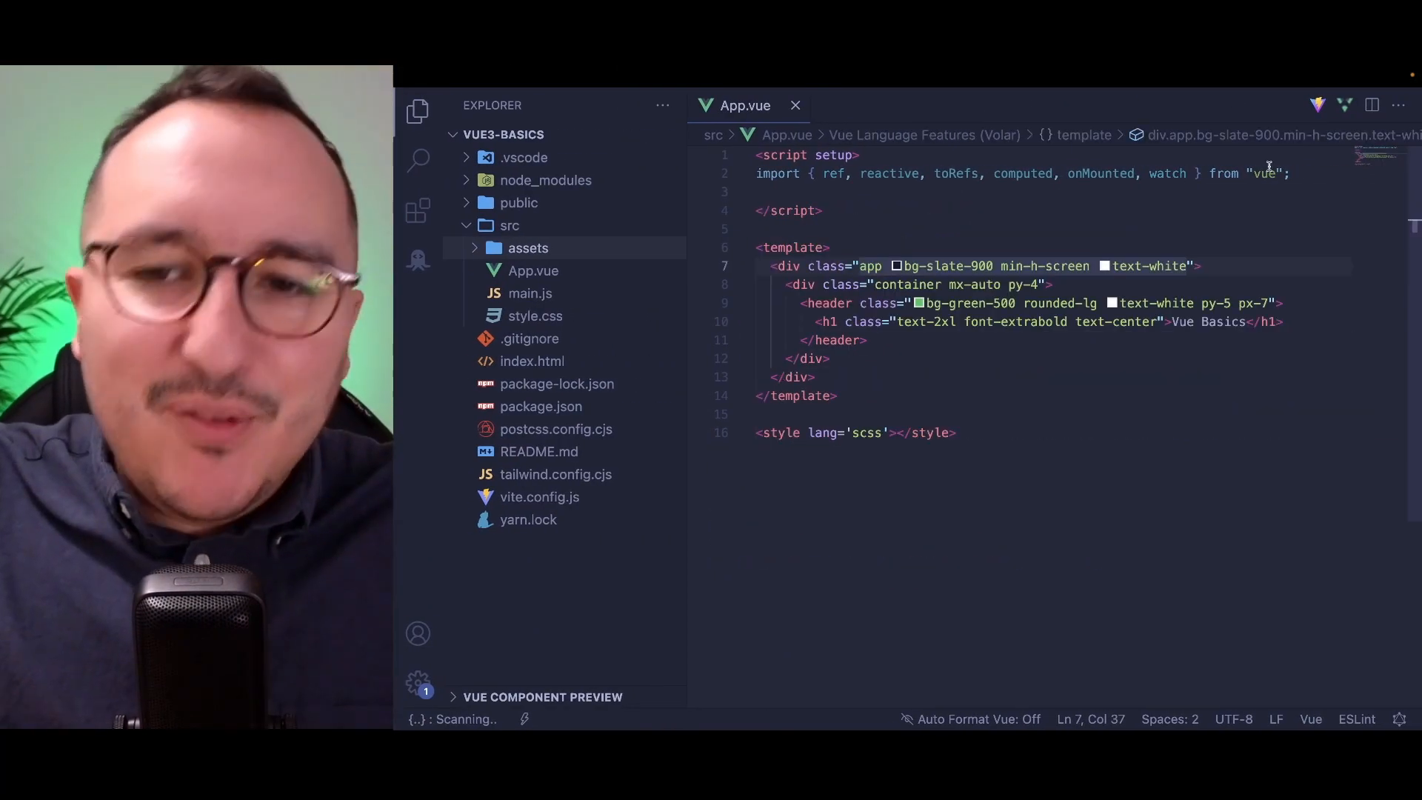
key(Return)
key(Return)
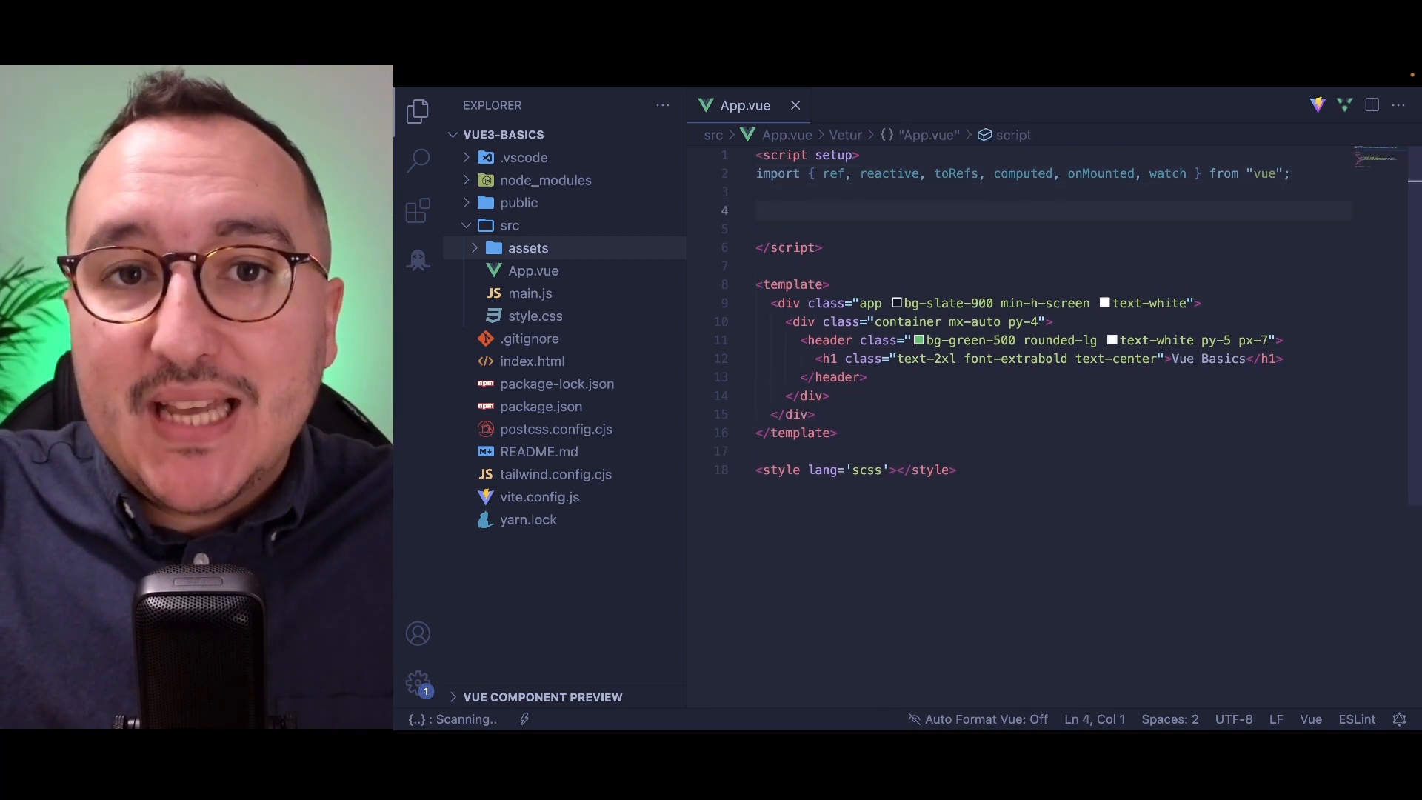
text(watchE)
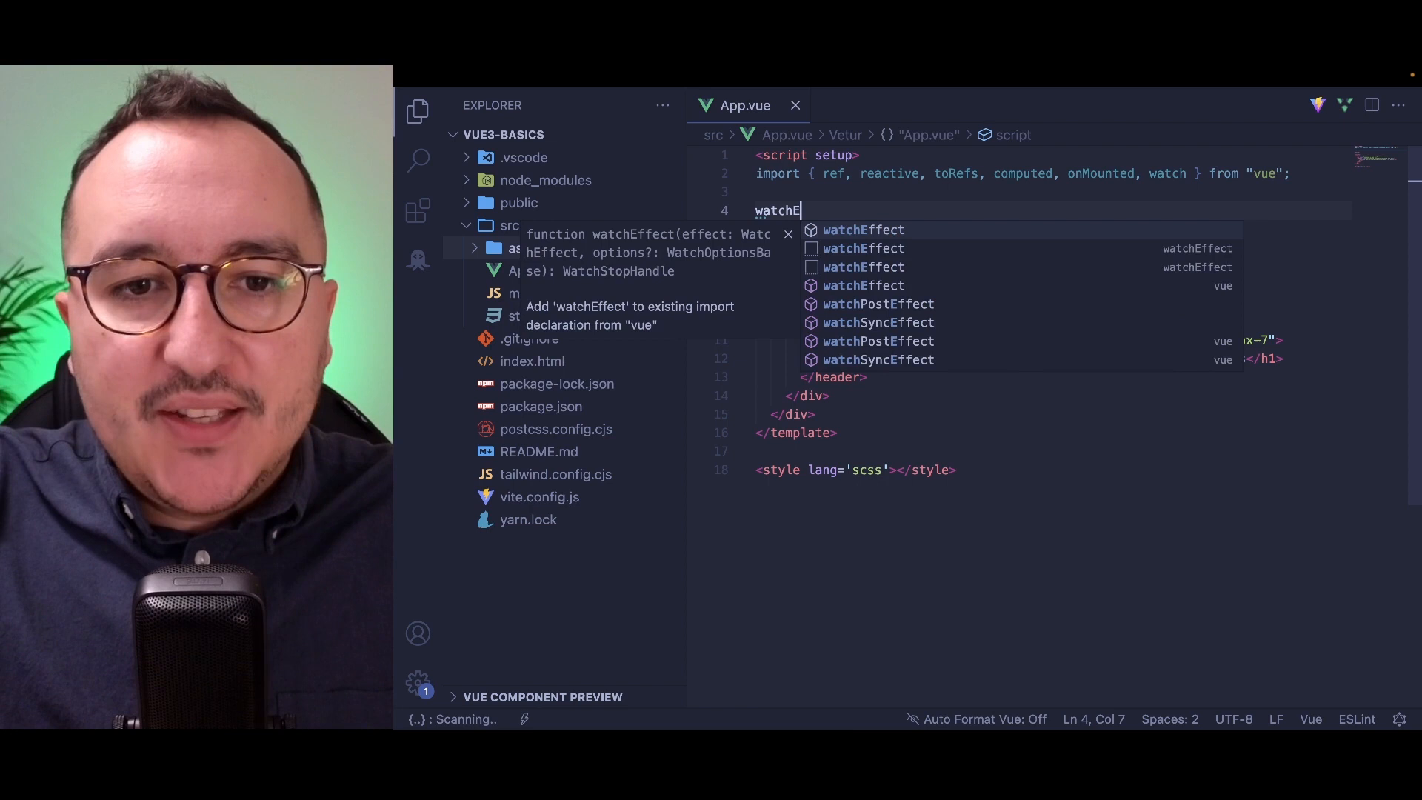
key(Return)
text(()
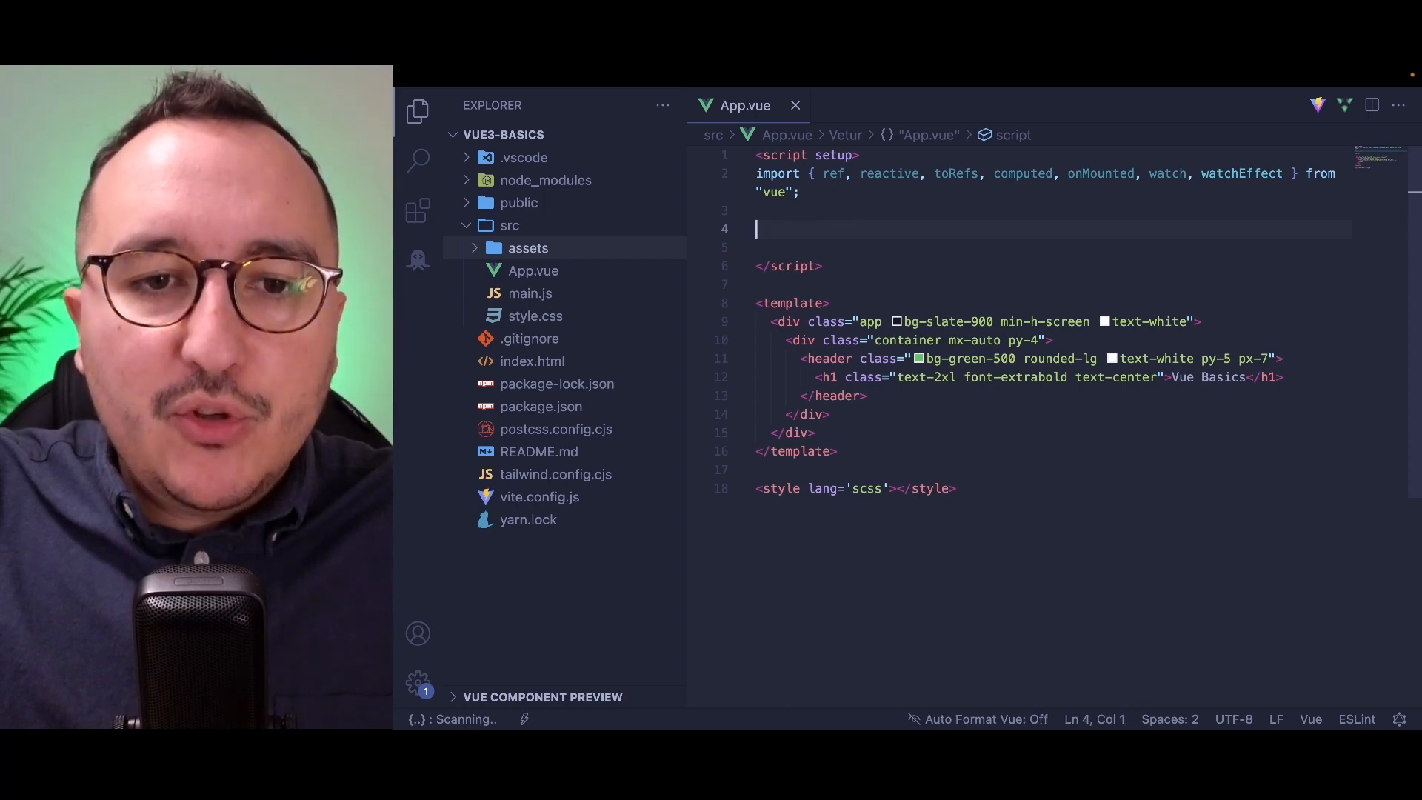
text(watchPost)
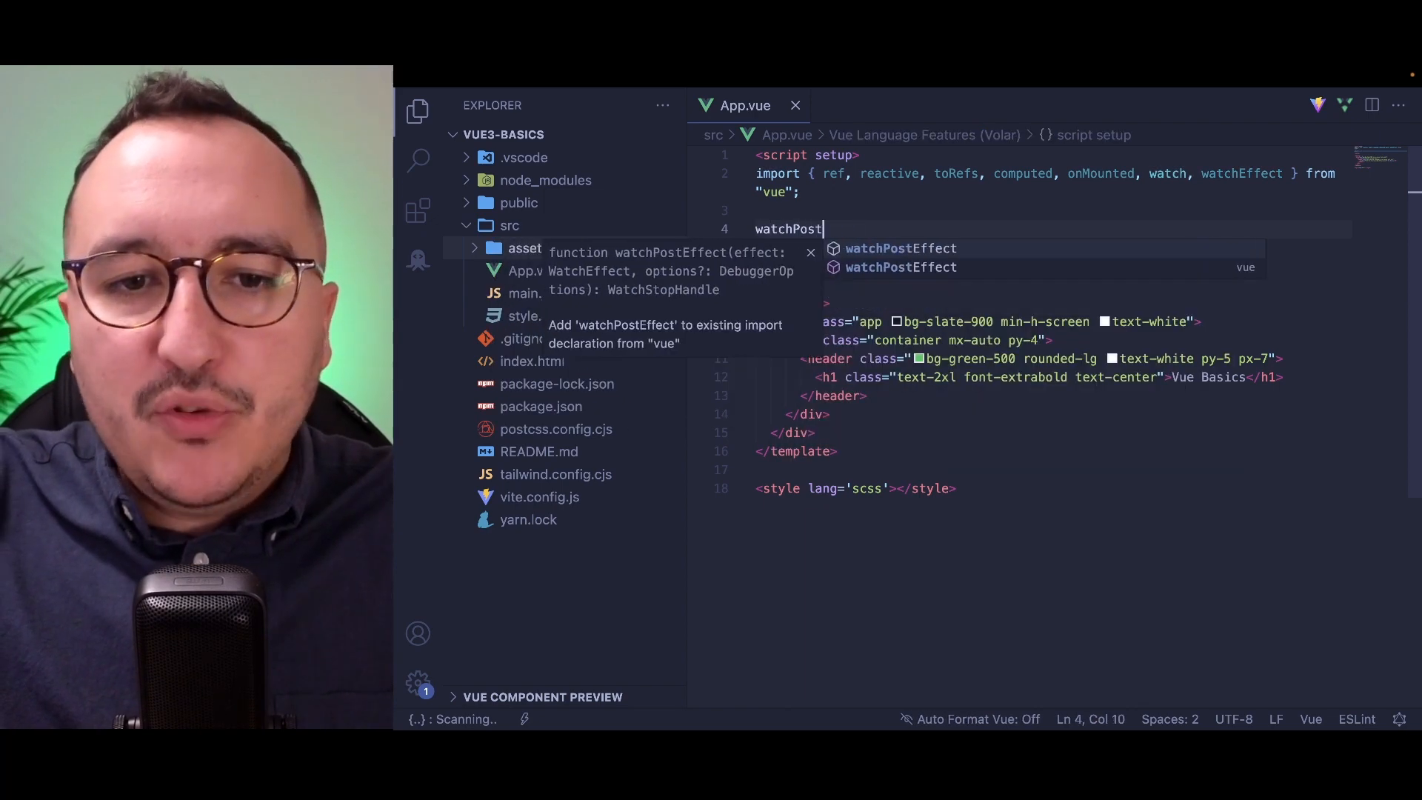
key(Return)
text(()
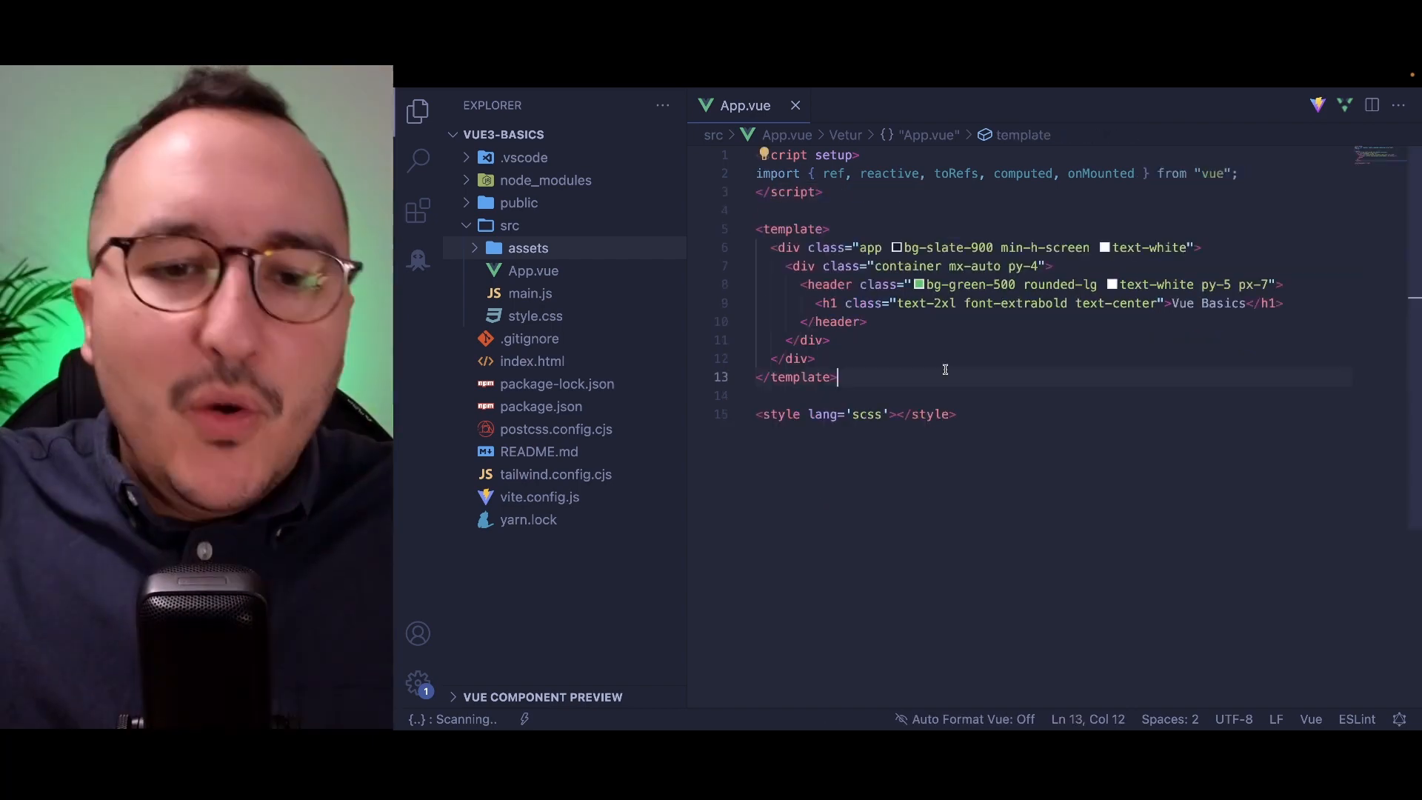
Add a <Suspense #fallback="Loading"> line below the header and duplicate it for a default slot.
click(896, 335)
key(Return)
text(Su)
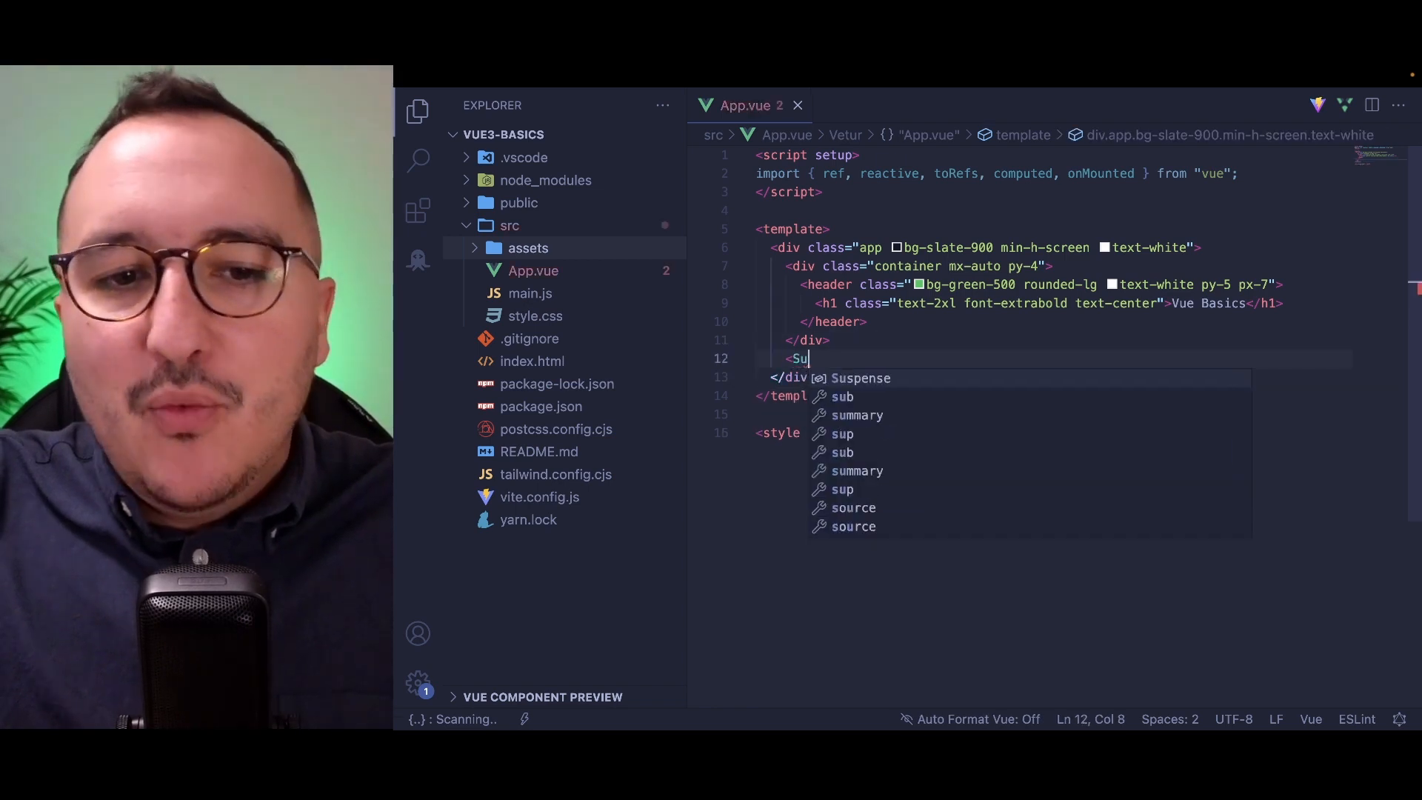
text(spense></Suspense>)
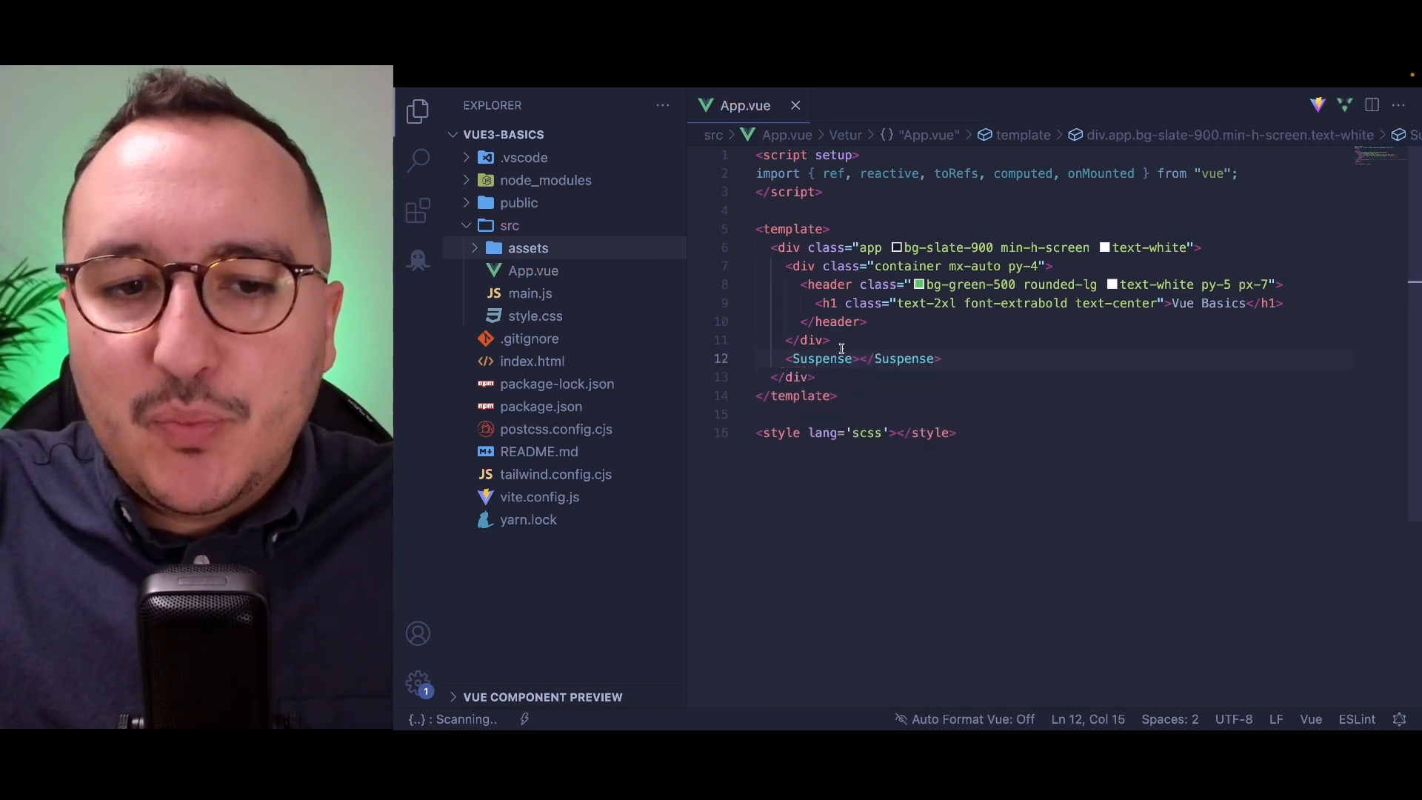
double_click(827, 357)
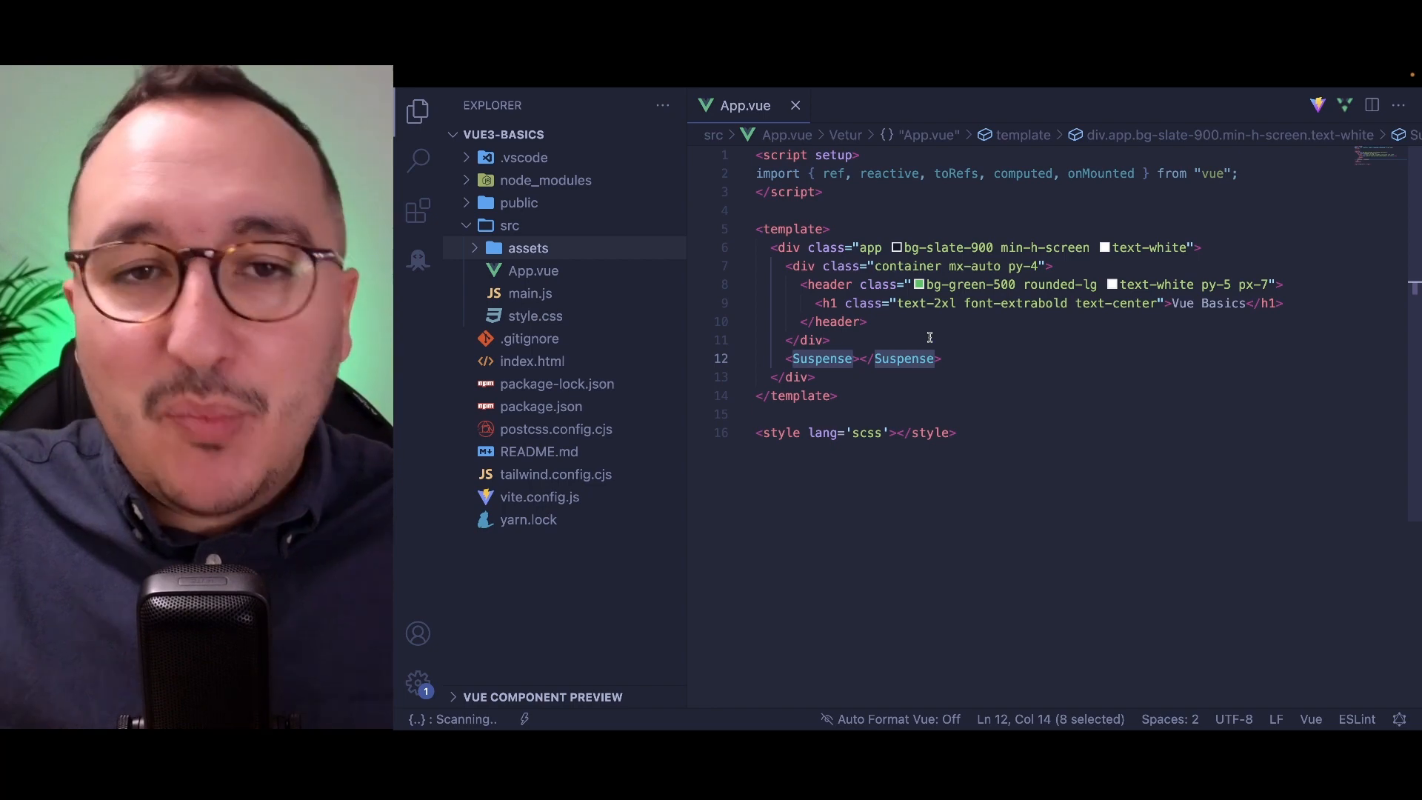
click(859, 359)
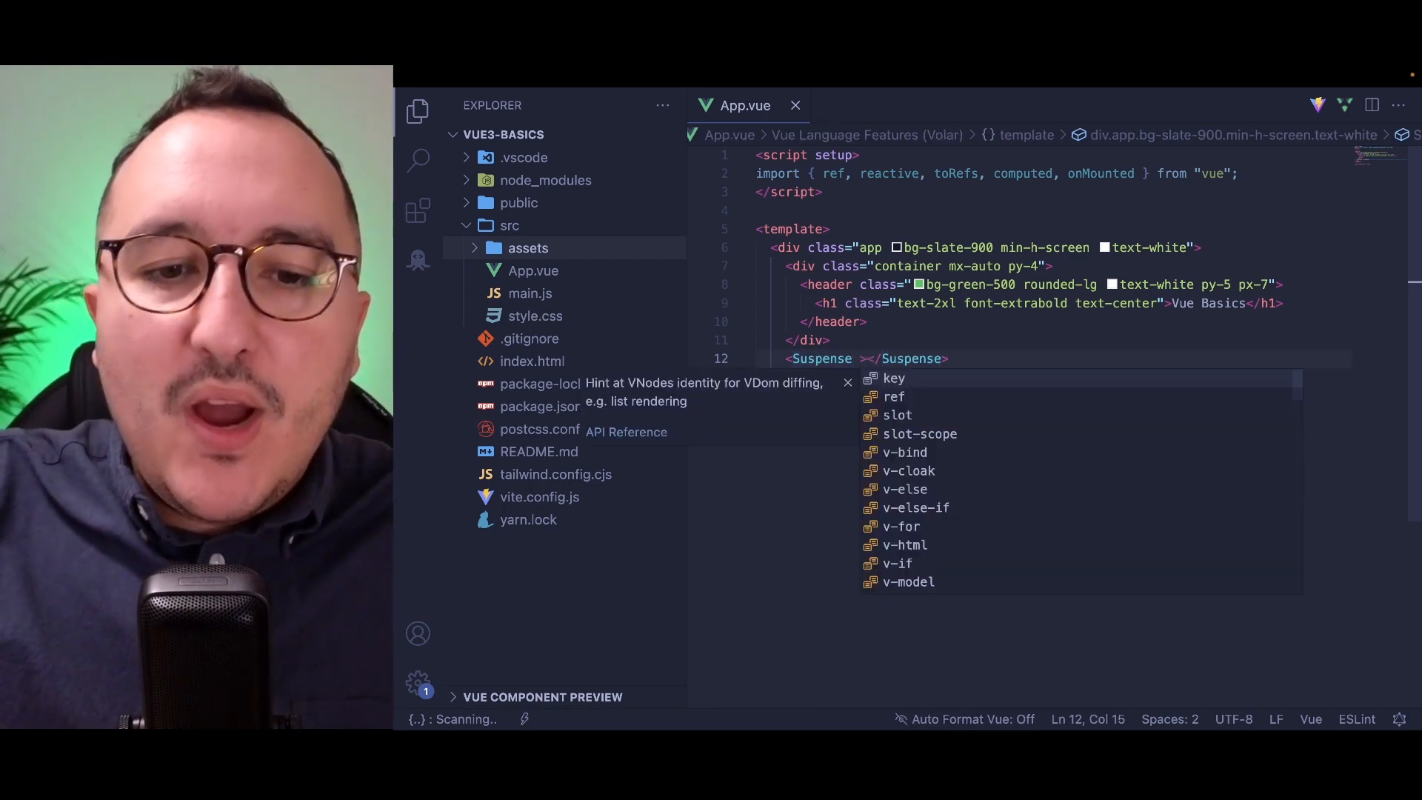
text(#)
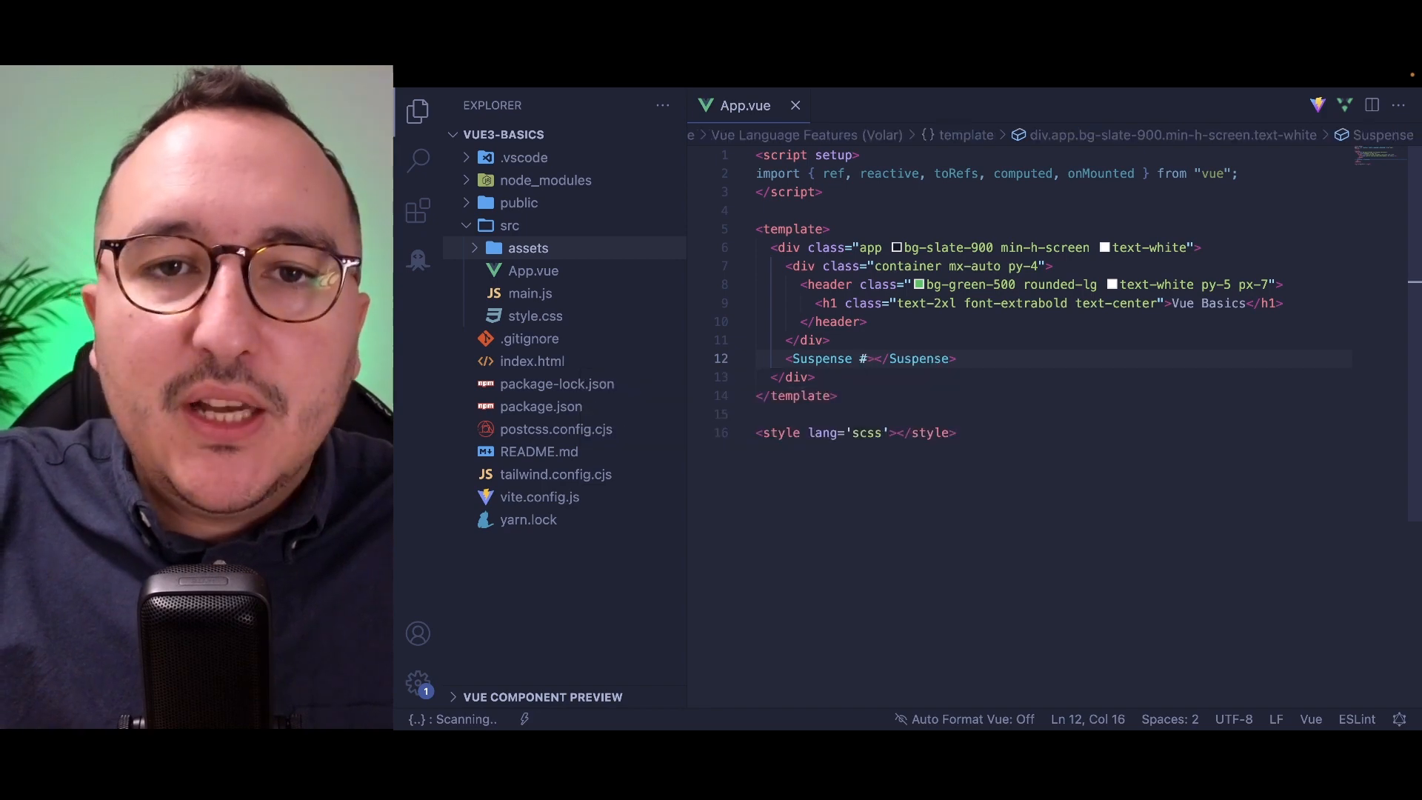
text(fallback=")
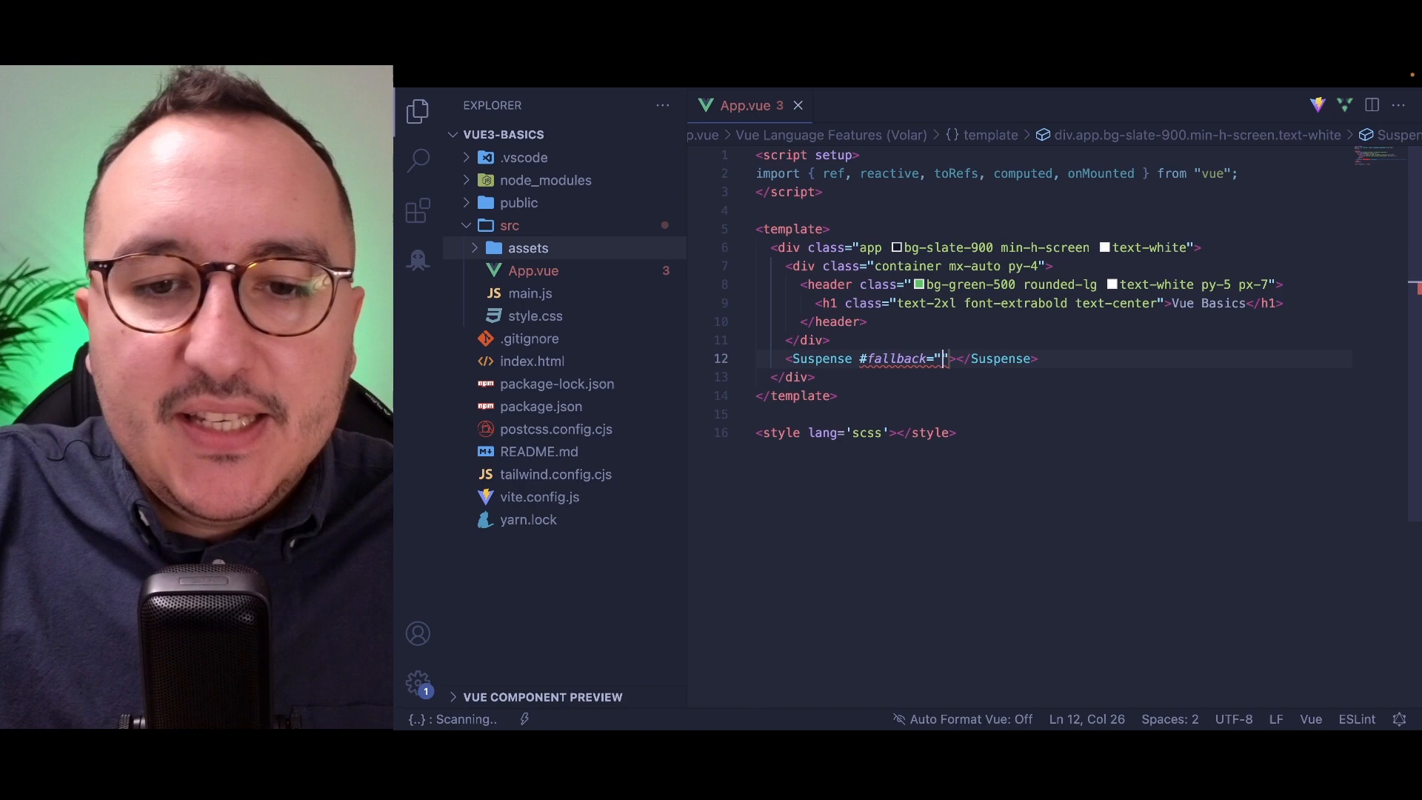
text(oading)
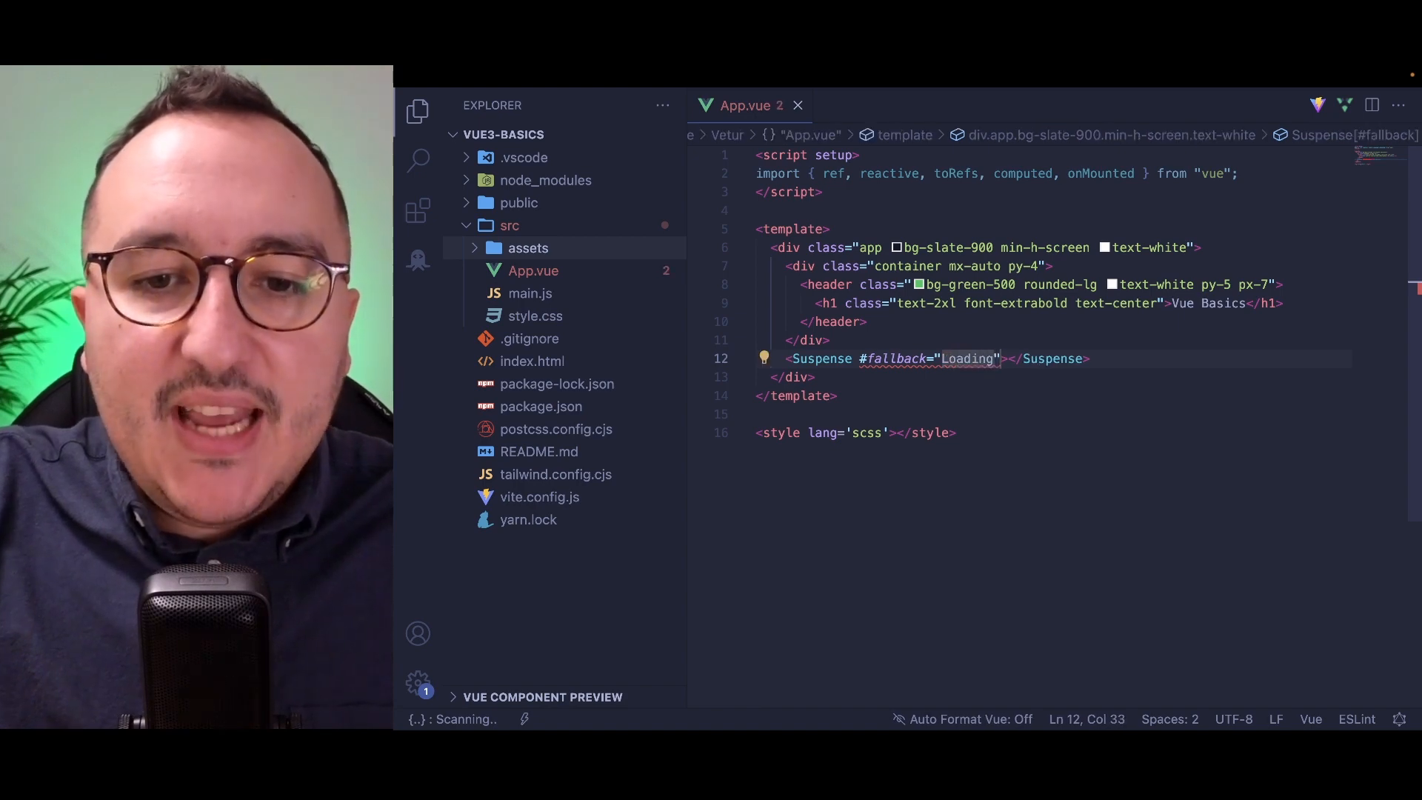
key(shift+alt+Down)
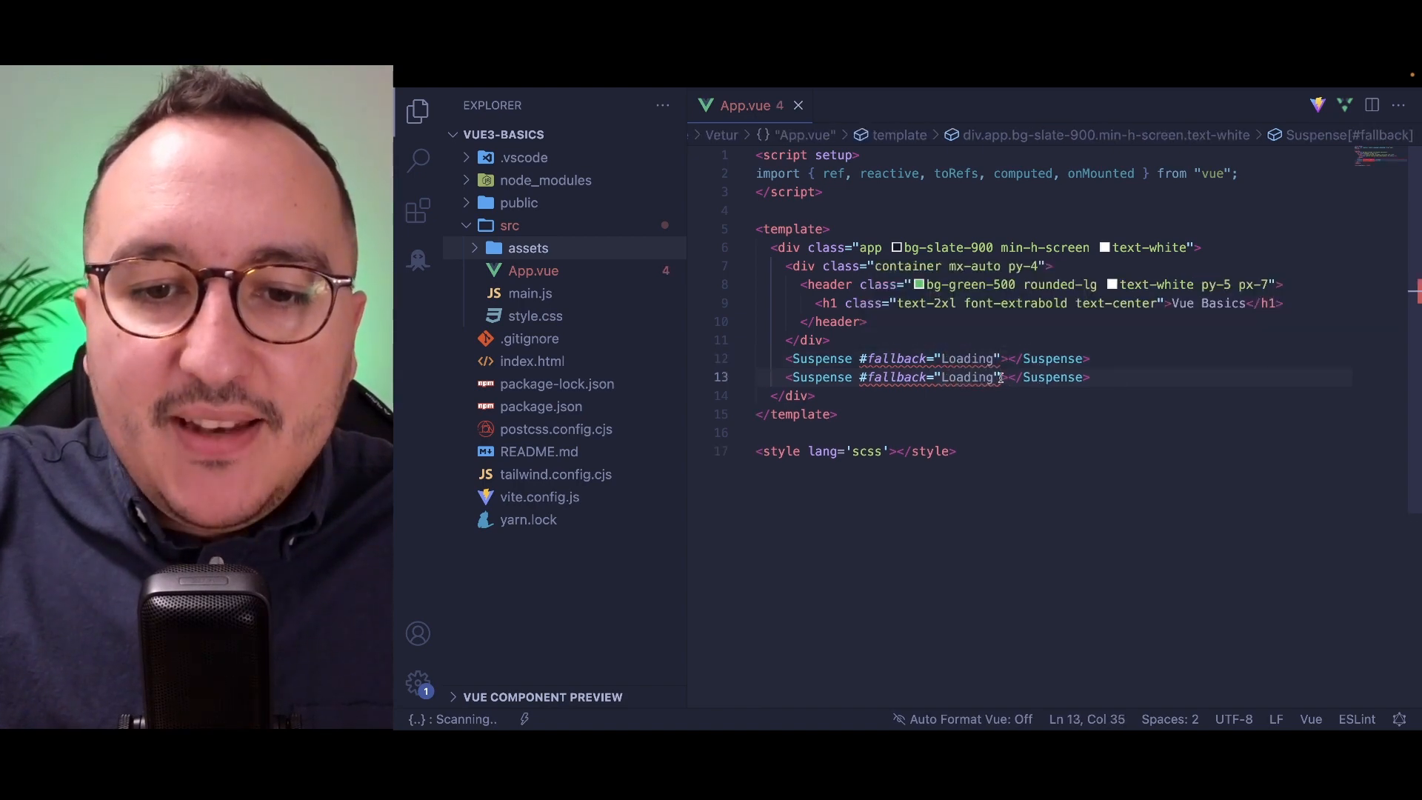
drag(1000, 377, 902, 377)
text(default)
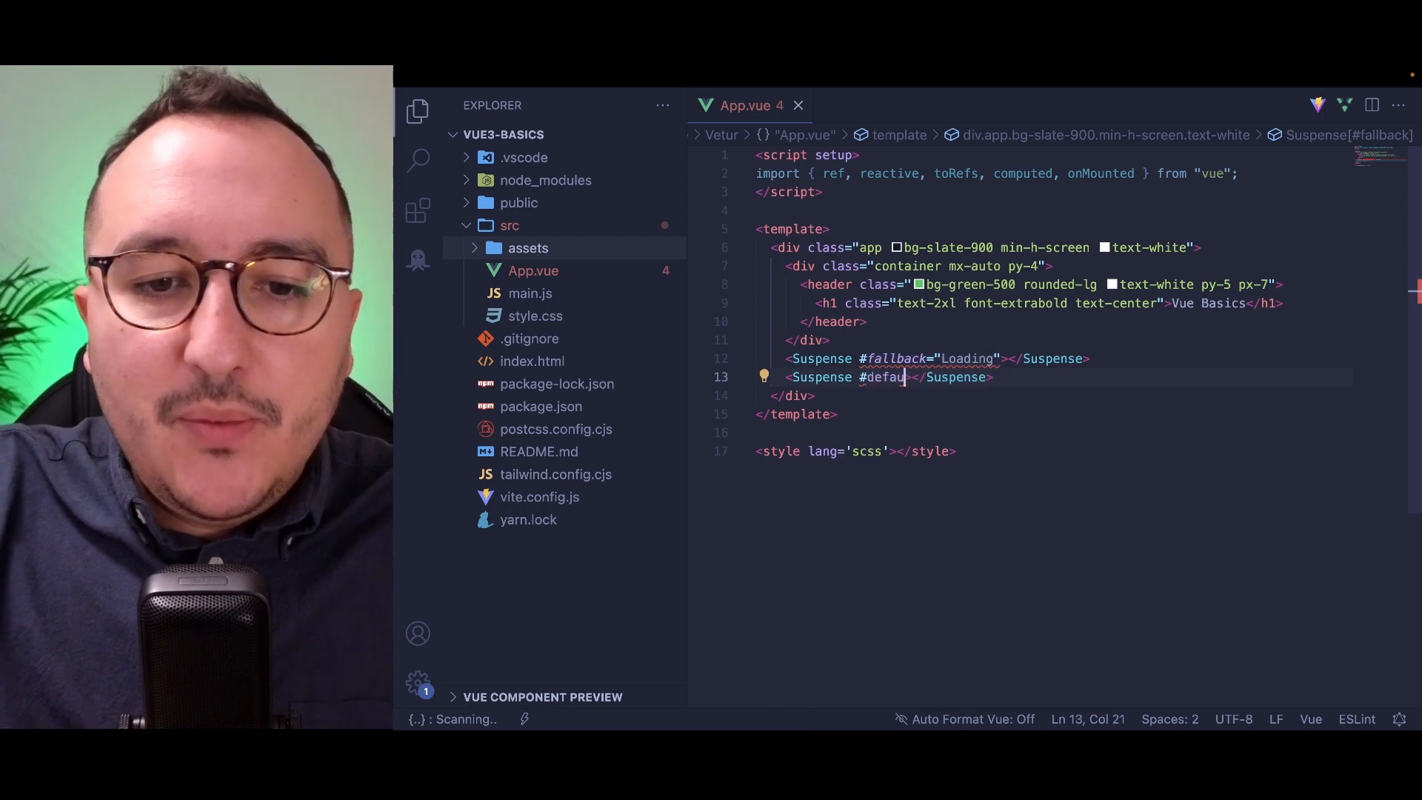
Fill the default Suspense with <p>list of elements</p>, then select both blocks to replace them.
key(BackSpace)
key(Right)
key(Return)
text(p)
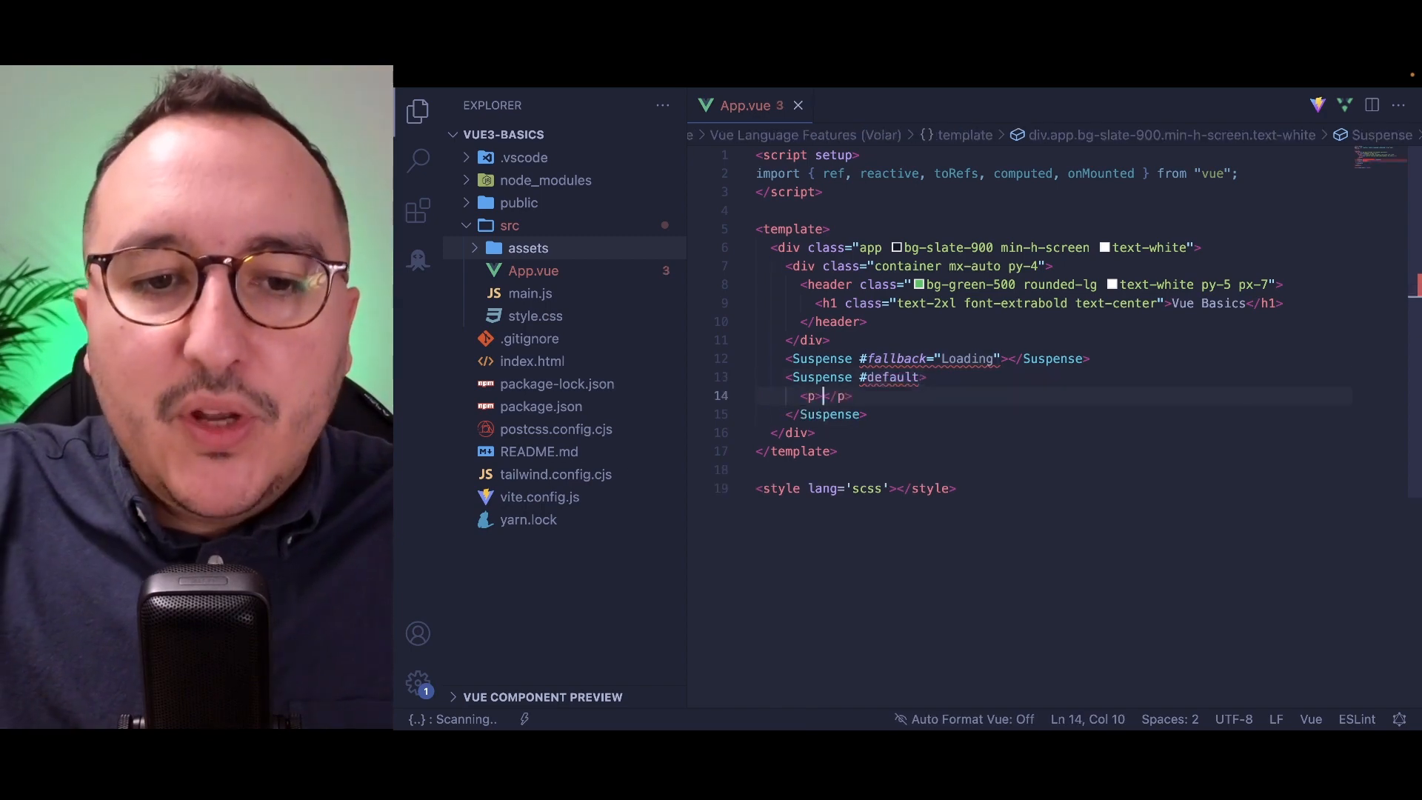
key(Tab)
text(list of elements)
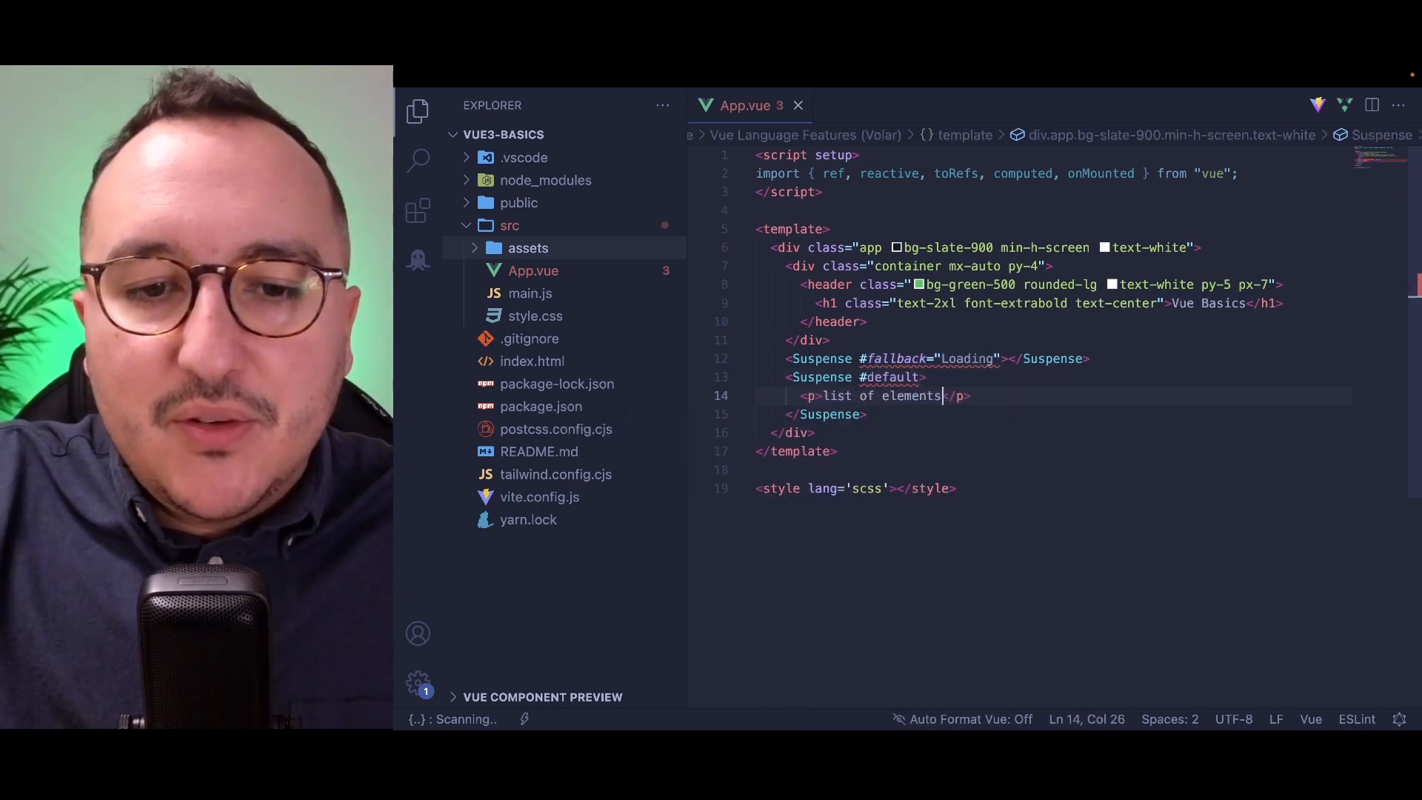
drag(971, 413, 791, 358)
text(Telepo)
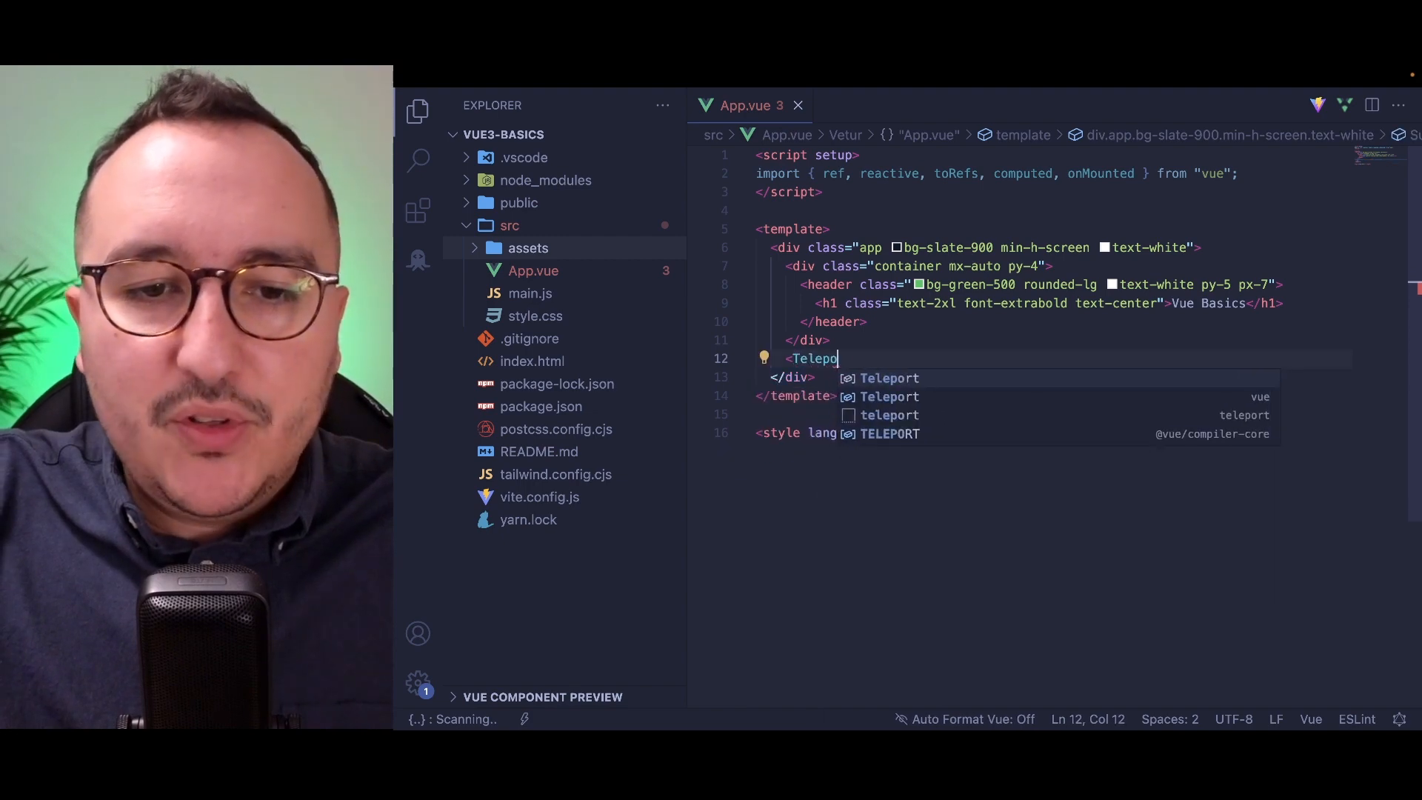
text(rt>)
Write <Teleport to="listId"></Teleport> on separate lines, then remove the block again.
key(Return)
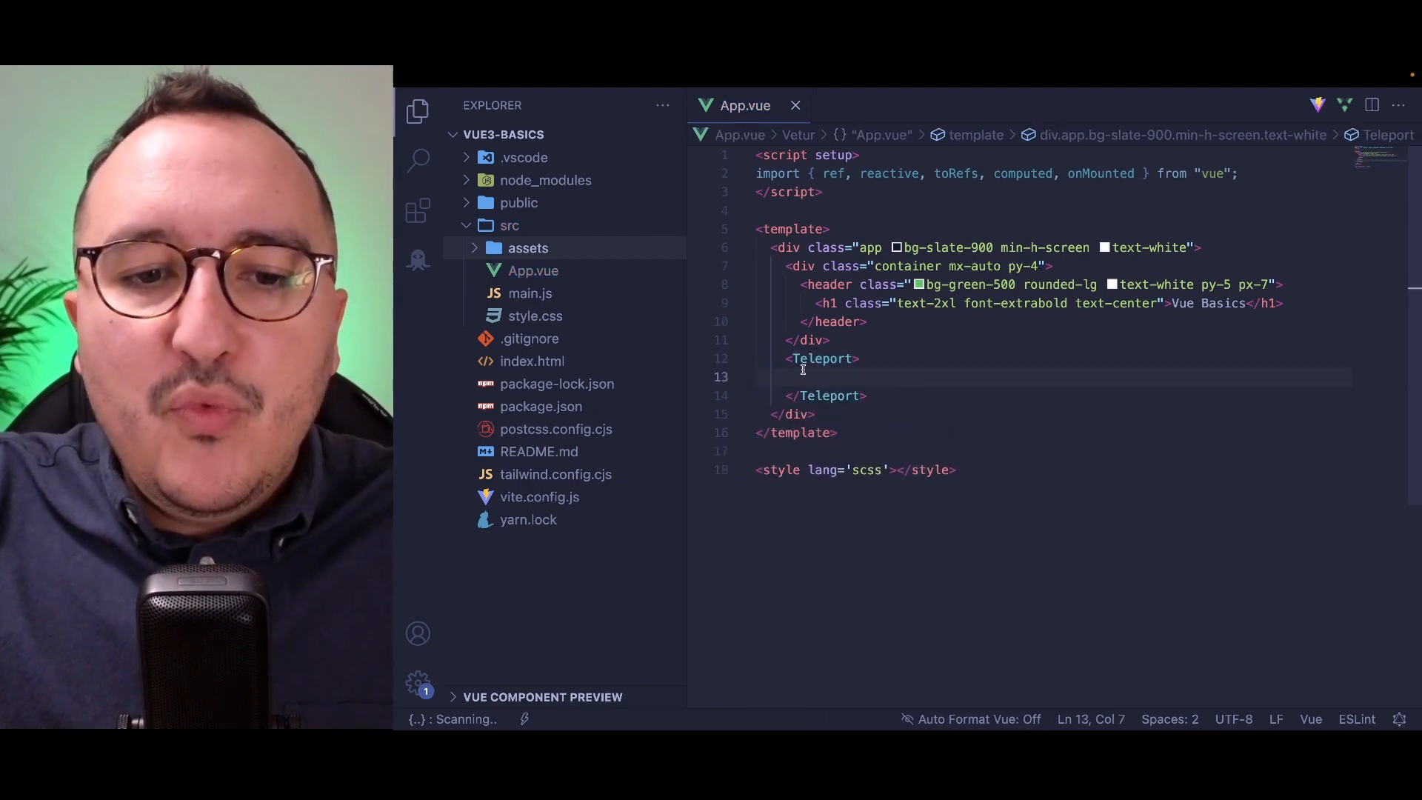
click(853, 358)
text(to=")
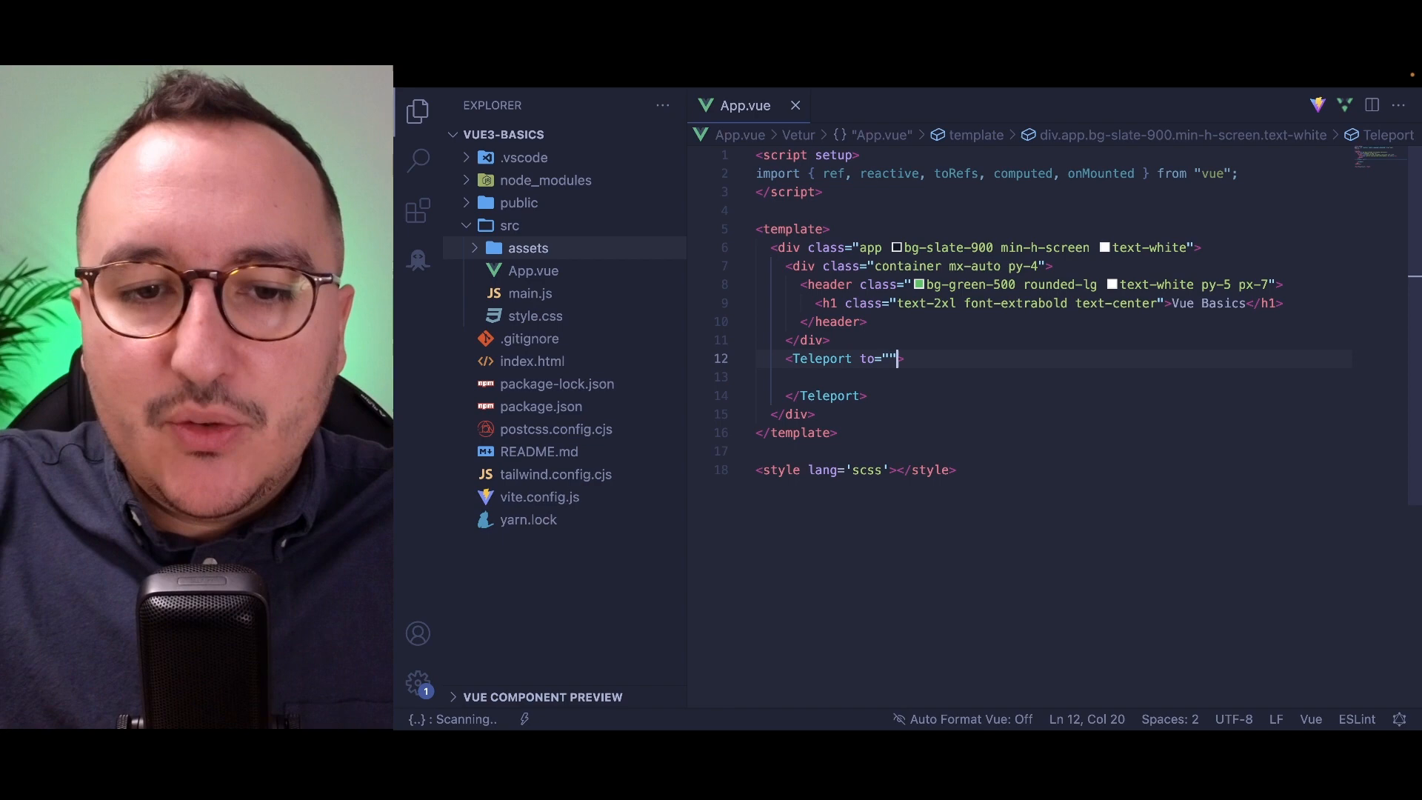
text(body)
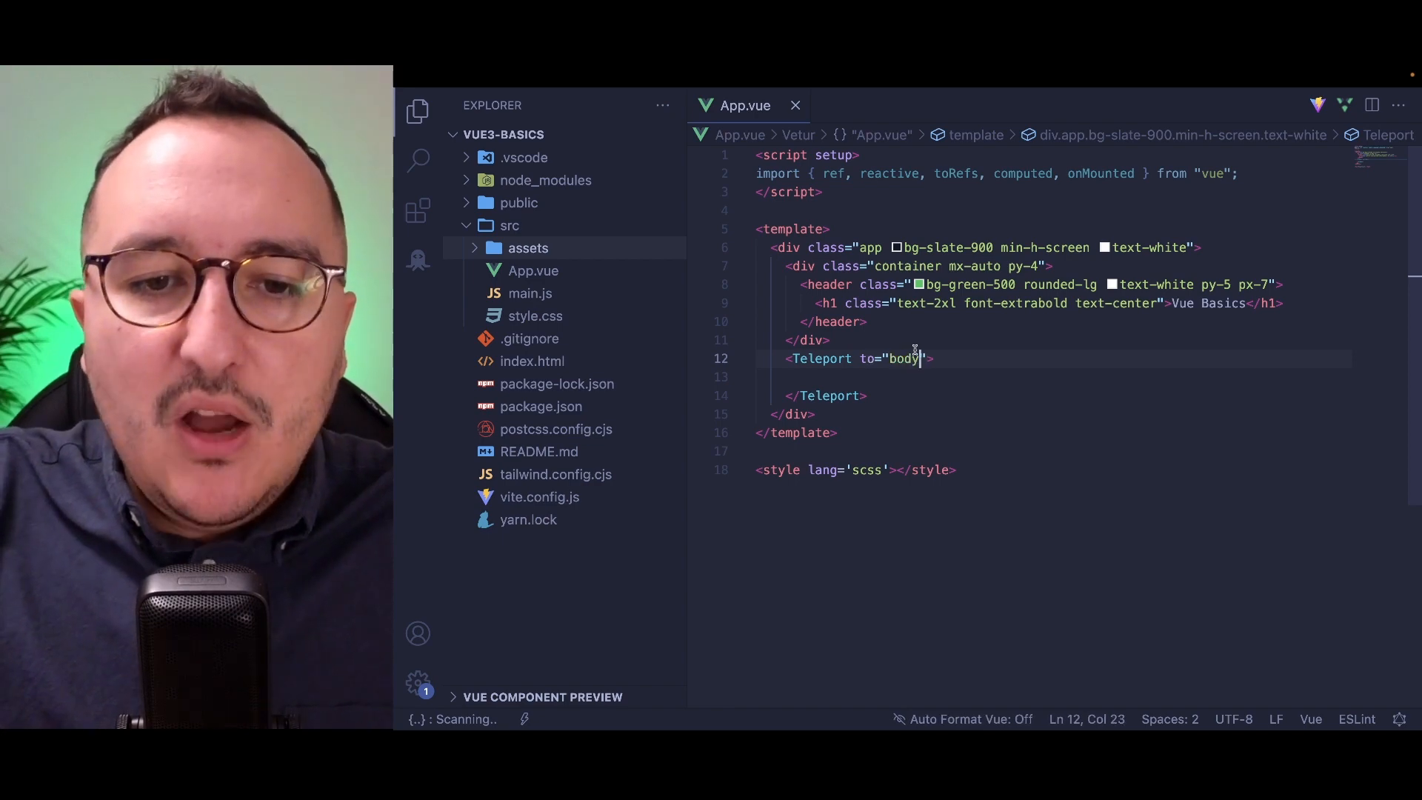
key(BackSpace)
key(BackSpace)
key(BackSpace)
text(listI)
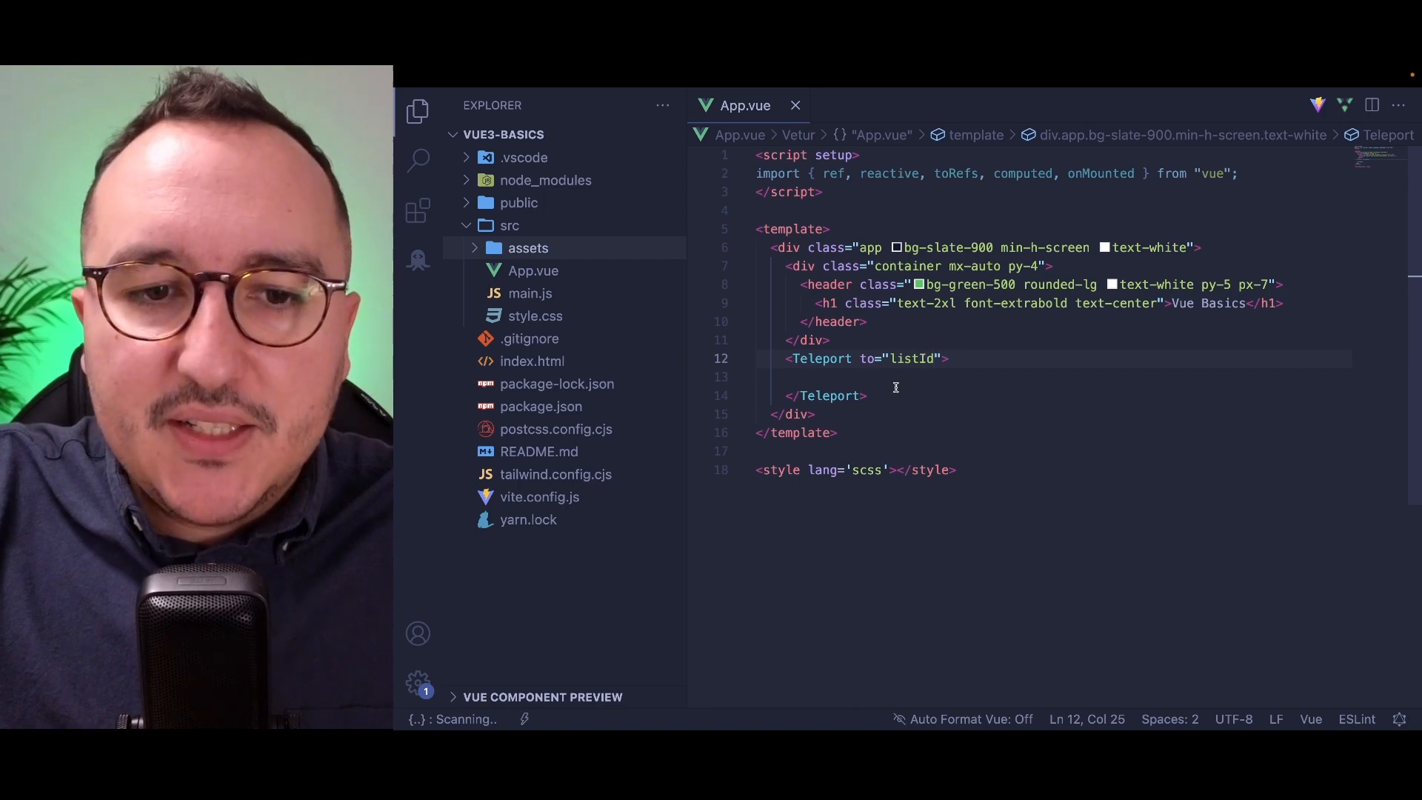
drag(872, 396, 757, 358)
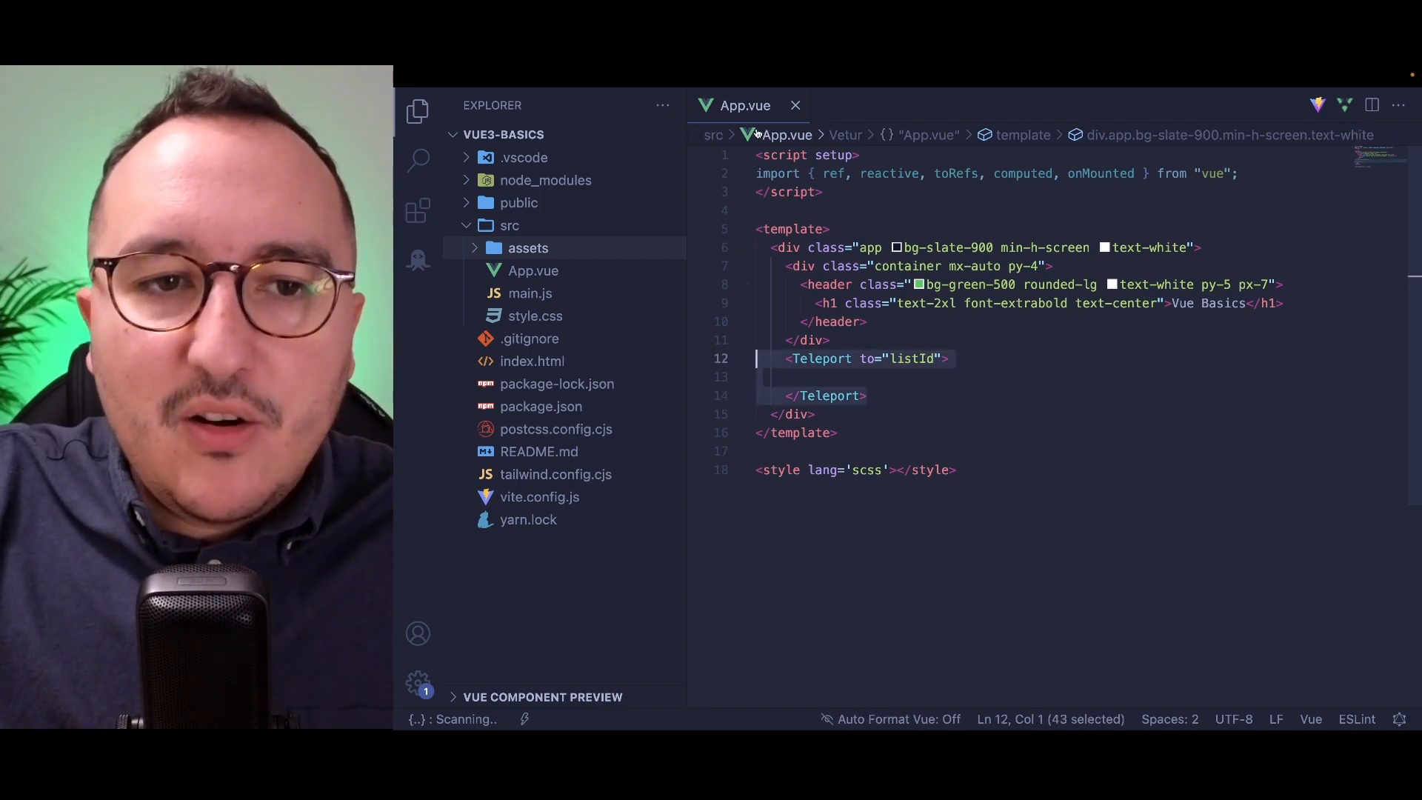
double_click(915, 359)
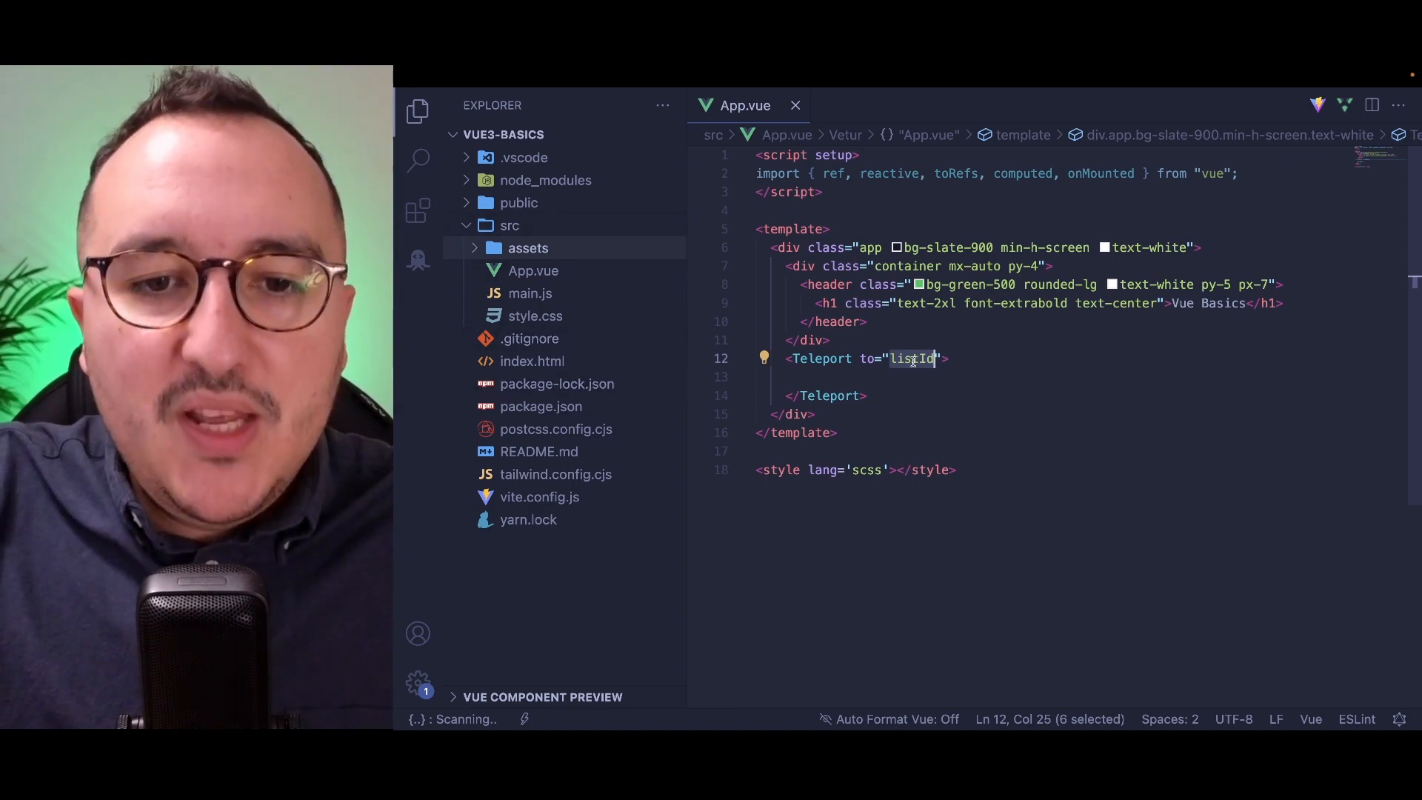
key(ctrl+z)
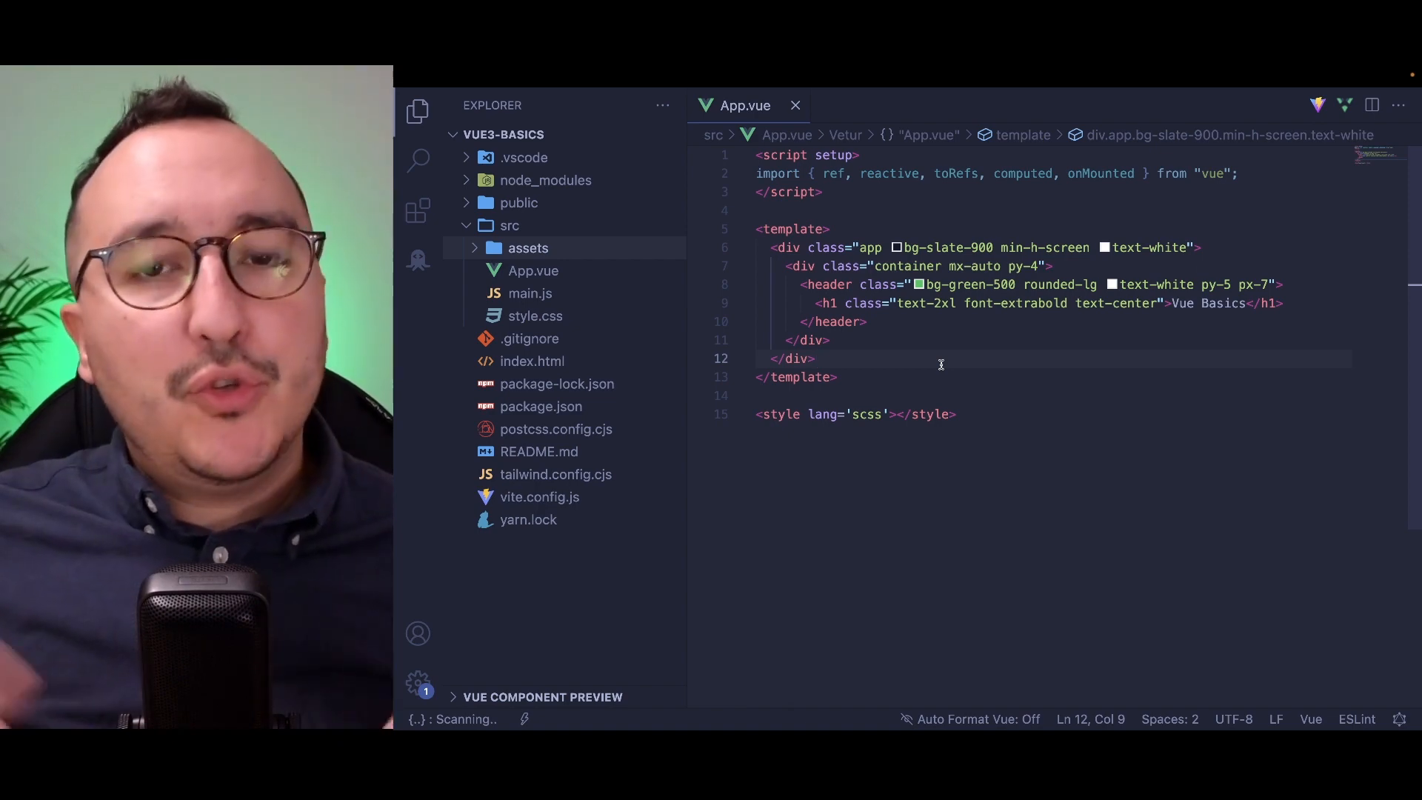